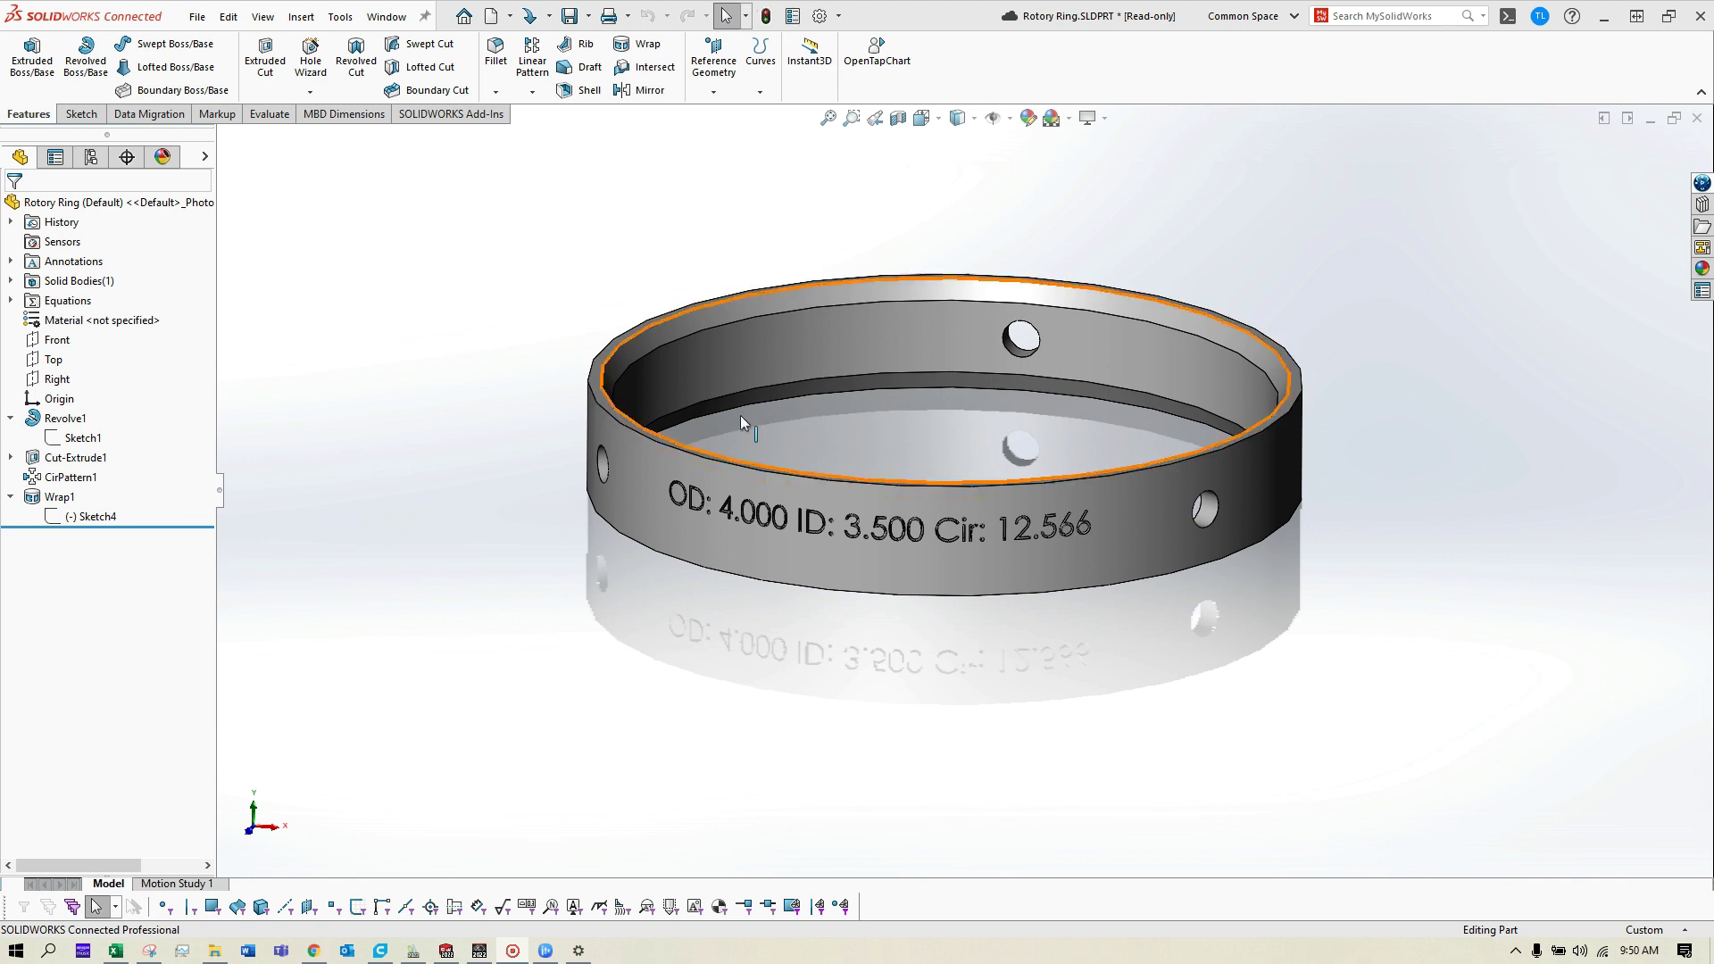
# Step: Open the revolve's Sketch1 for editing and rename the 3.500 inner diameter dimension as ID
pyautogui.click(86, 440)
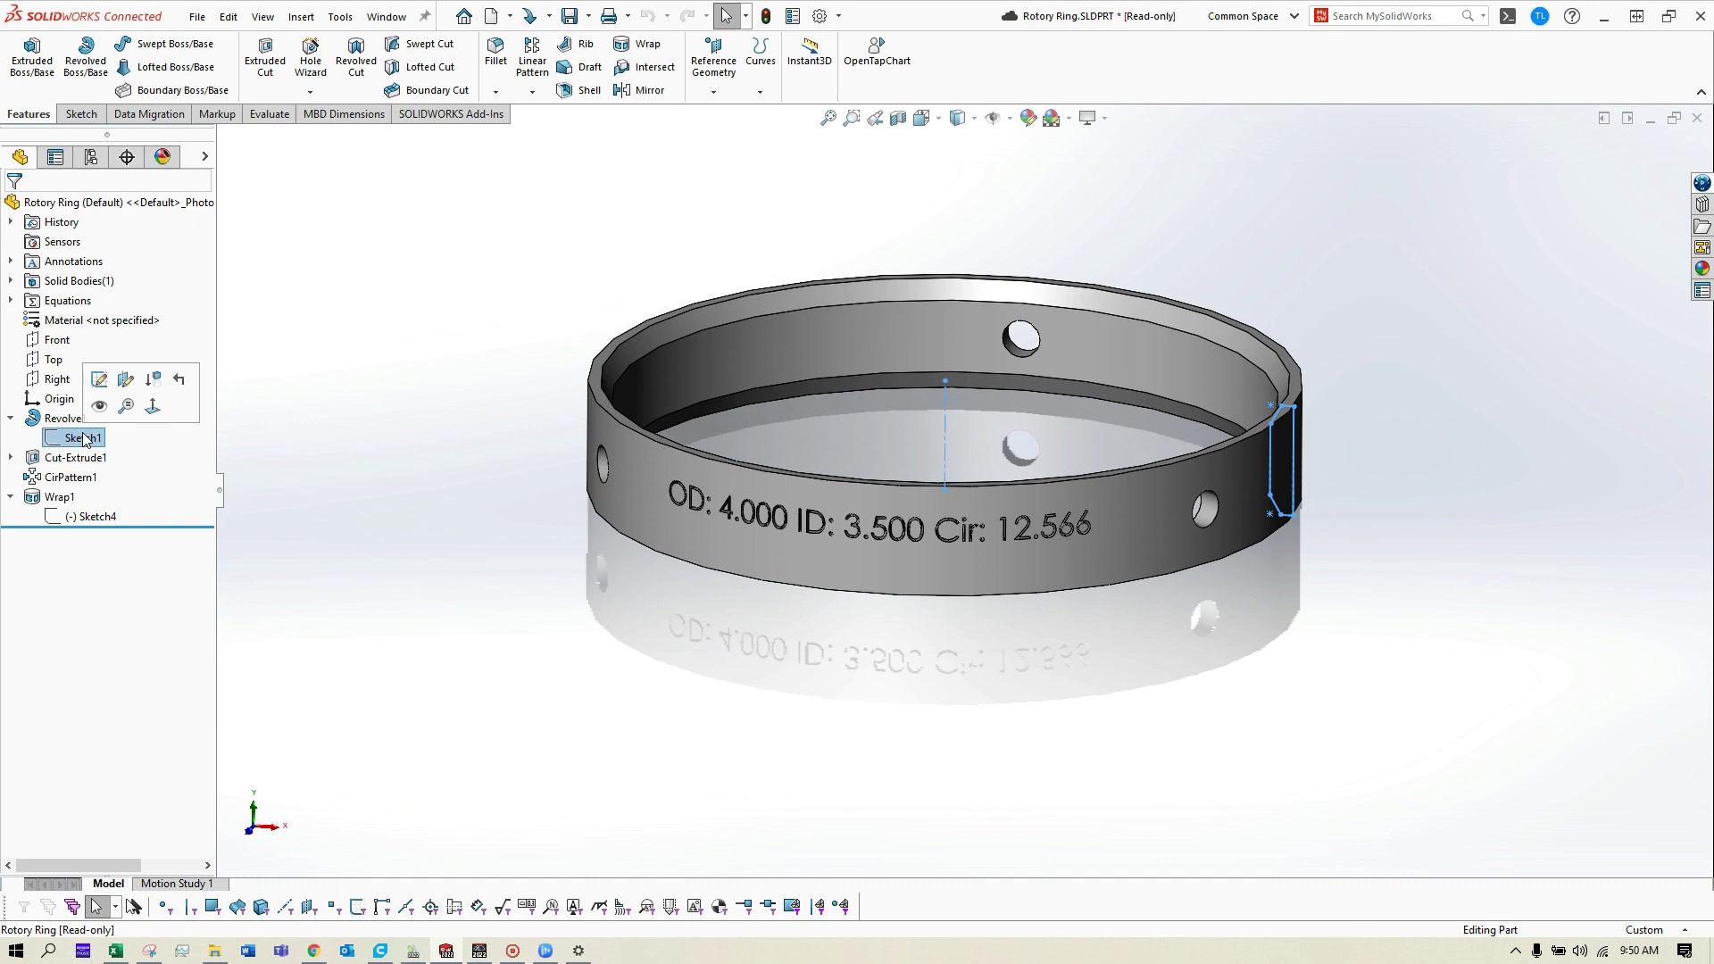
pyautogui.click(99, 380)
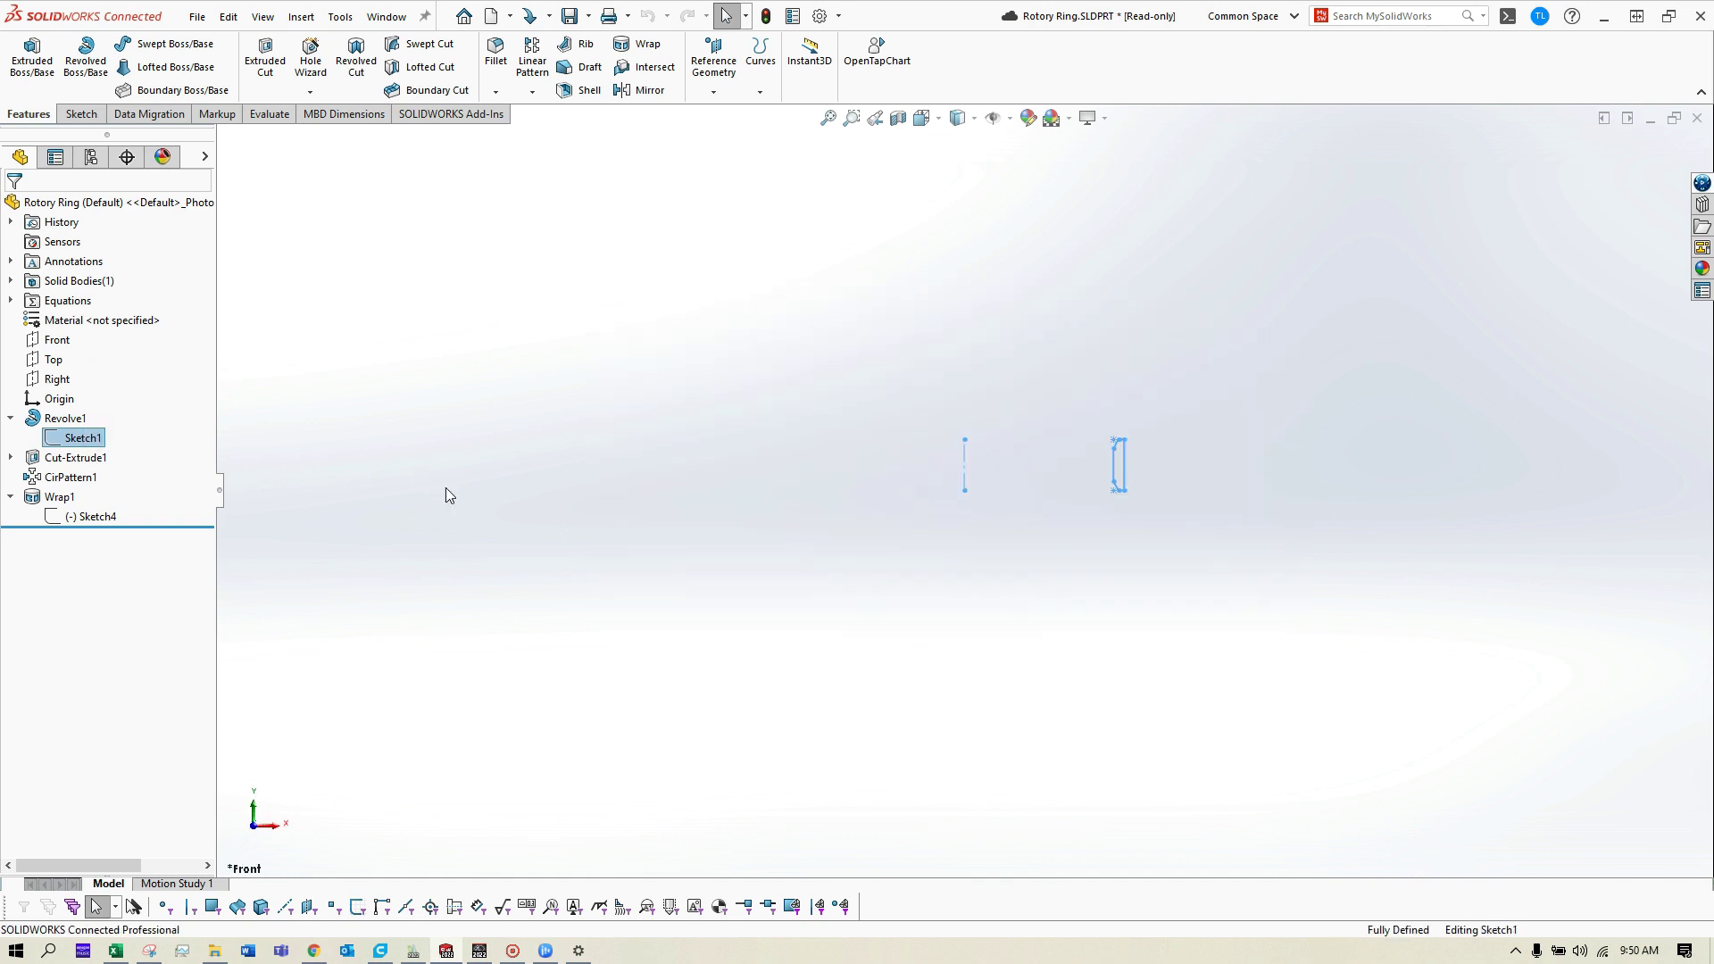
pyautogui.scroll(-5, 1013, 516)
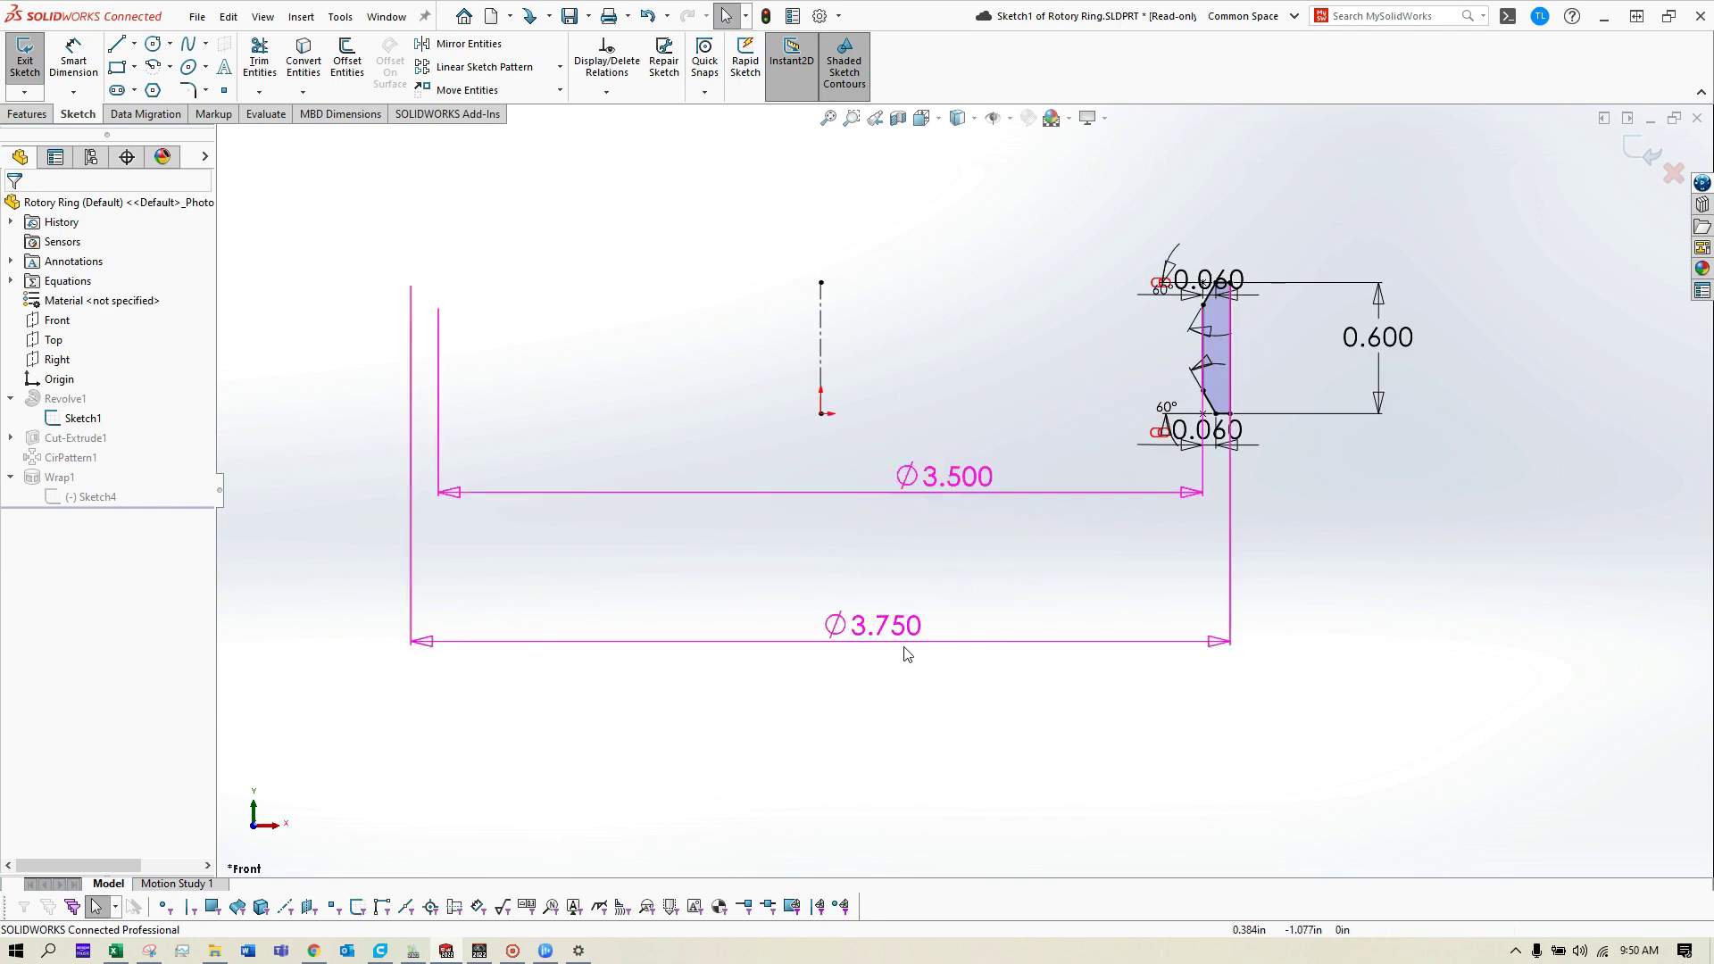
pyautogui.click(929, 478)
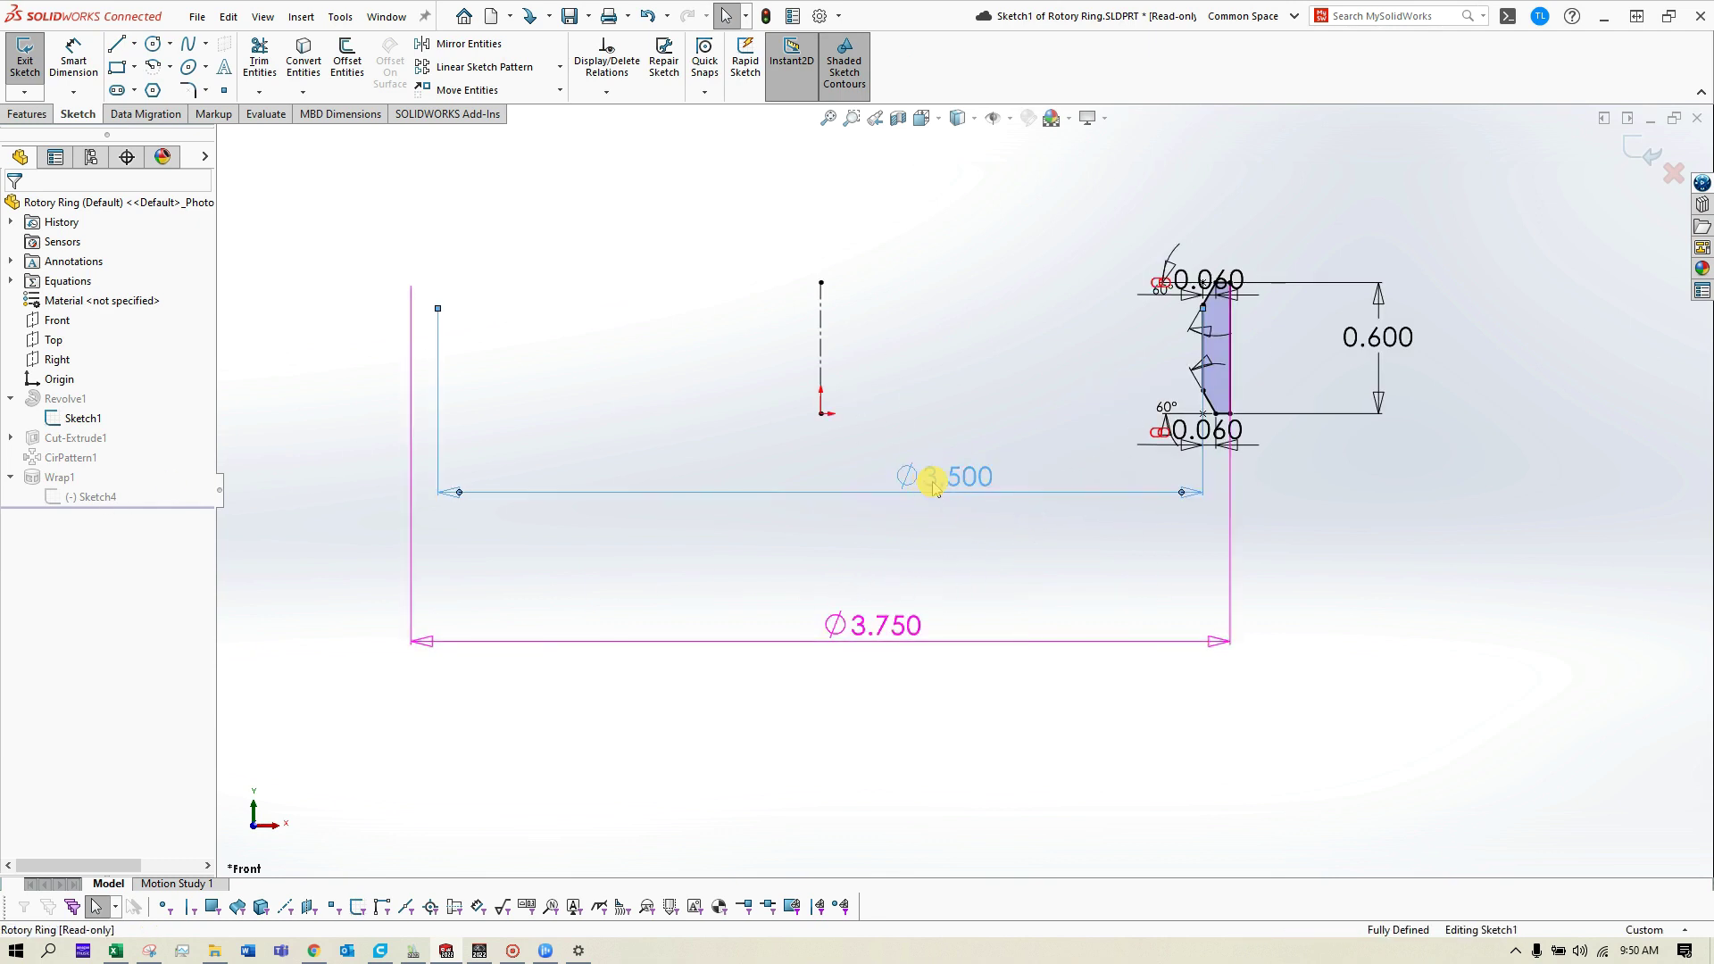
pyautogui.moveTo(962, 473); pyautogui.dragTo(962, 469)
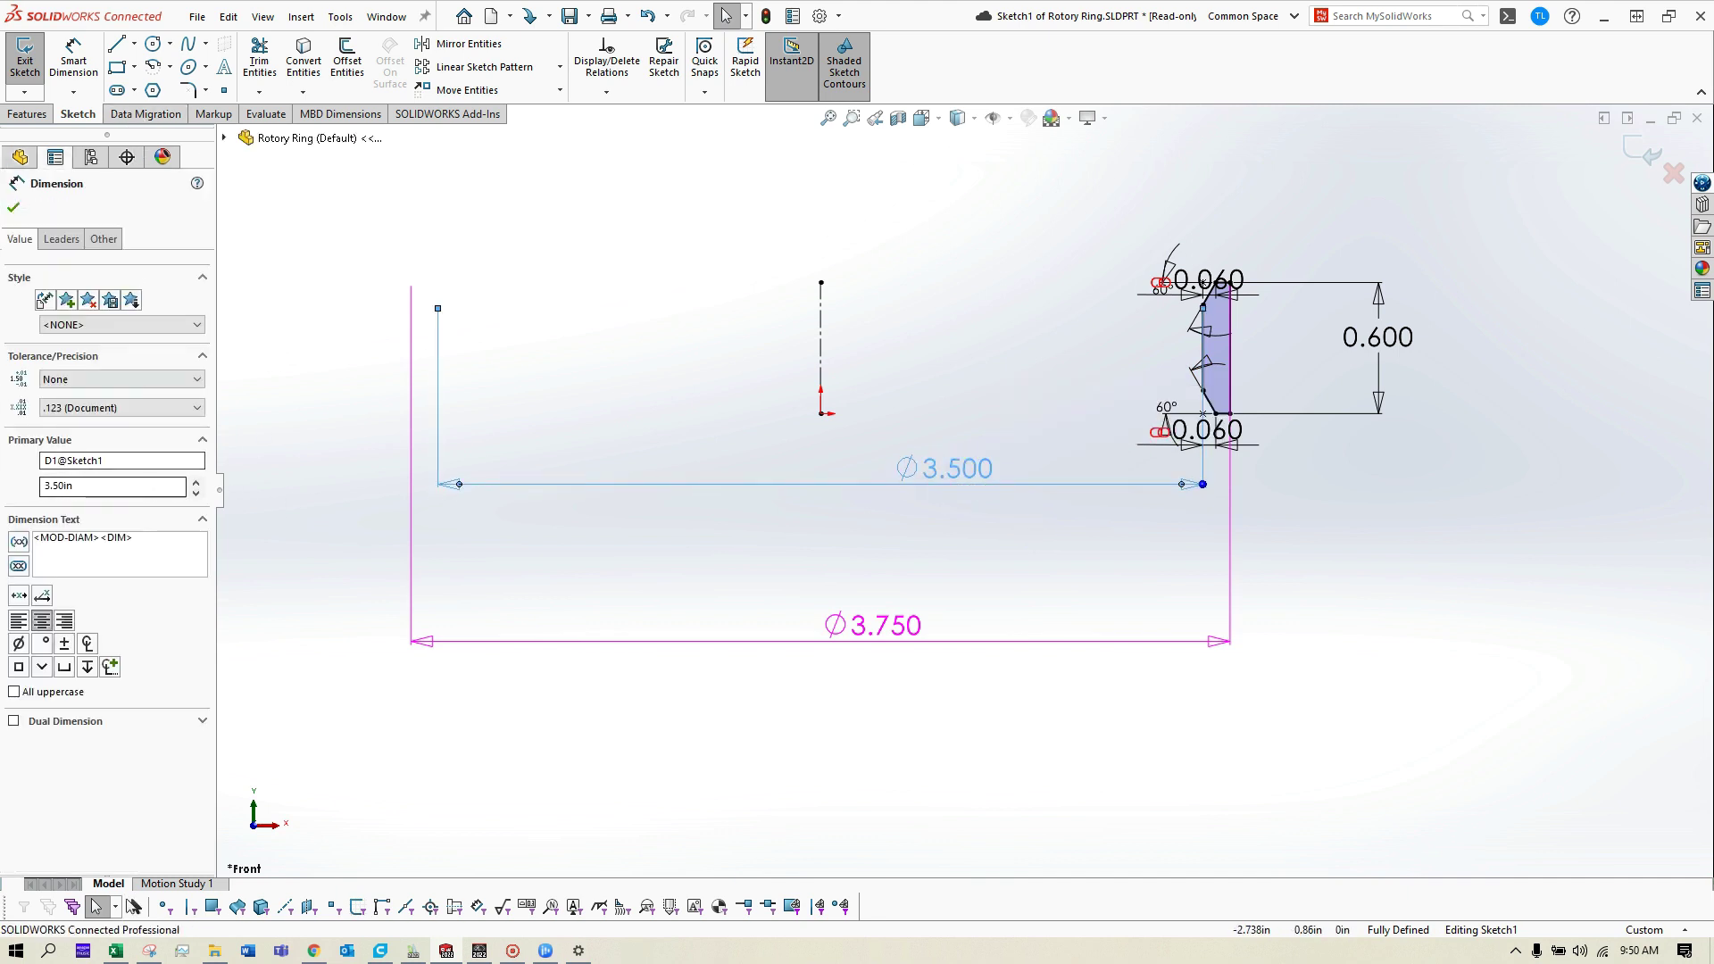
pyautogui.click(53, 460)
pyautogui.press('BackSpace')
pyautogui.press('BackSpace')
pyautogui.write('ID')
pyautogui.press('Return')
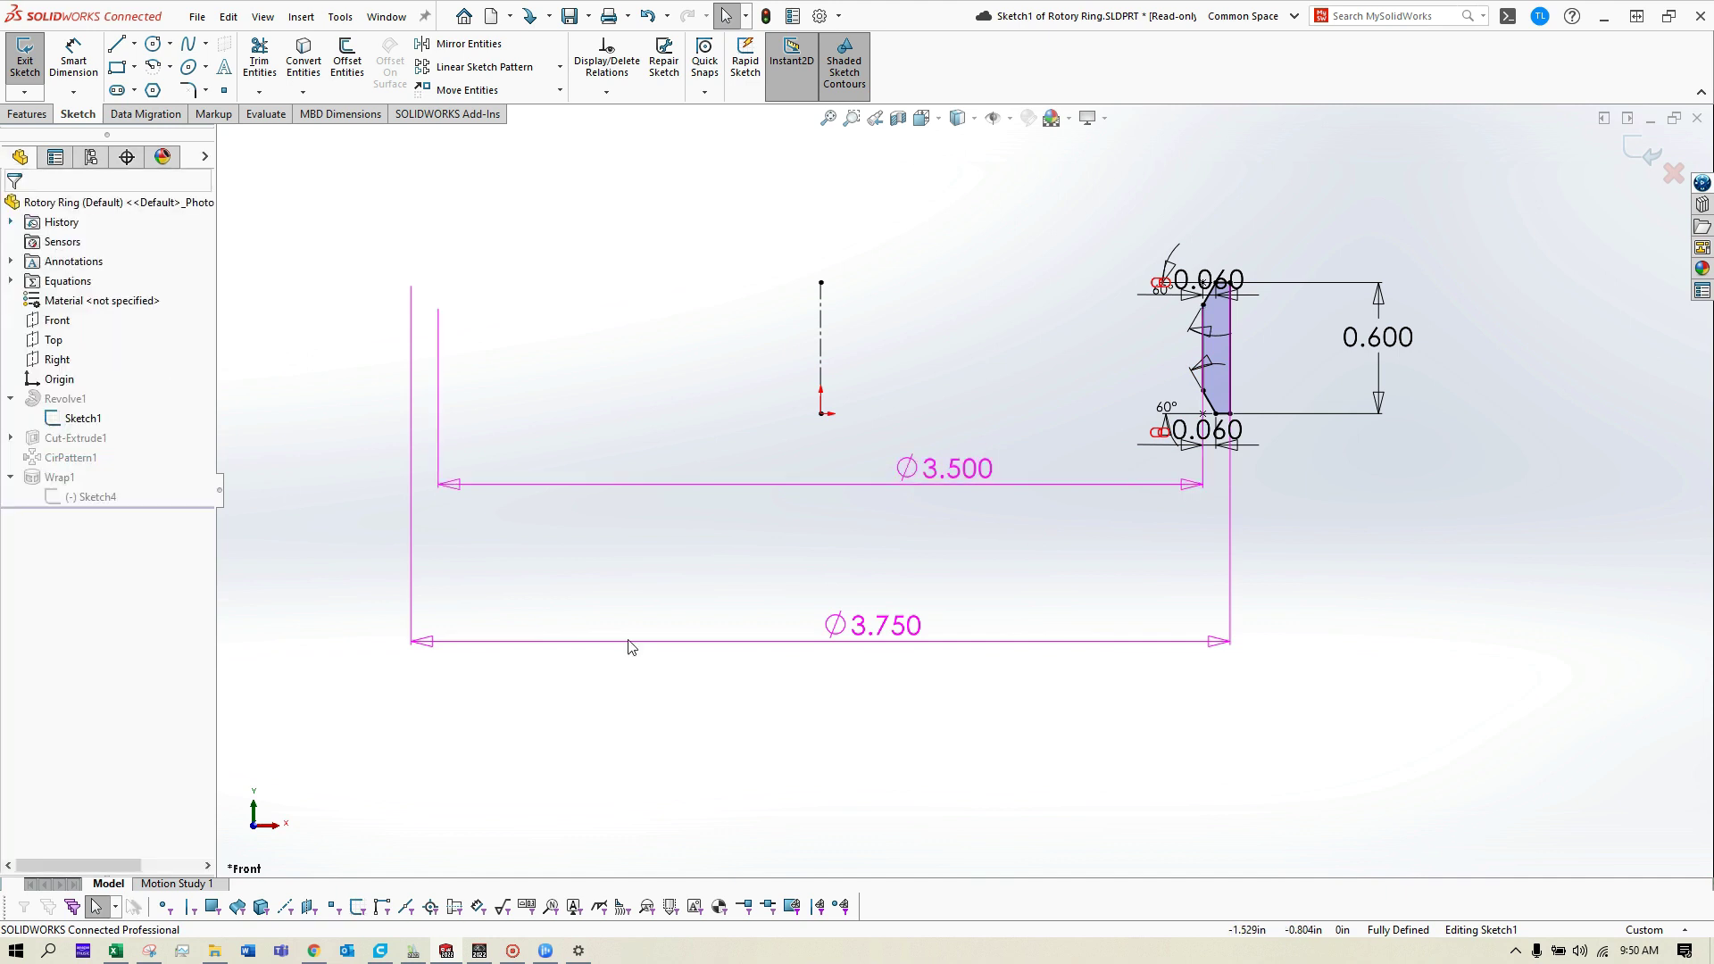
# Step: Rename the 3.750 outer diameter dimension as OD and exit the sketch
pyautogui.click(873, 626)
pyautogui.click(51, 461)
pyautogui.press('BackSpace')
pyautogui.press('BackSpace')
pyautogui.write('OD@Sketch1')
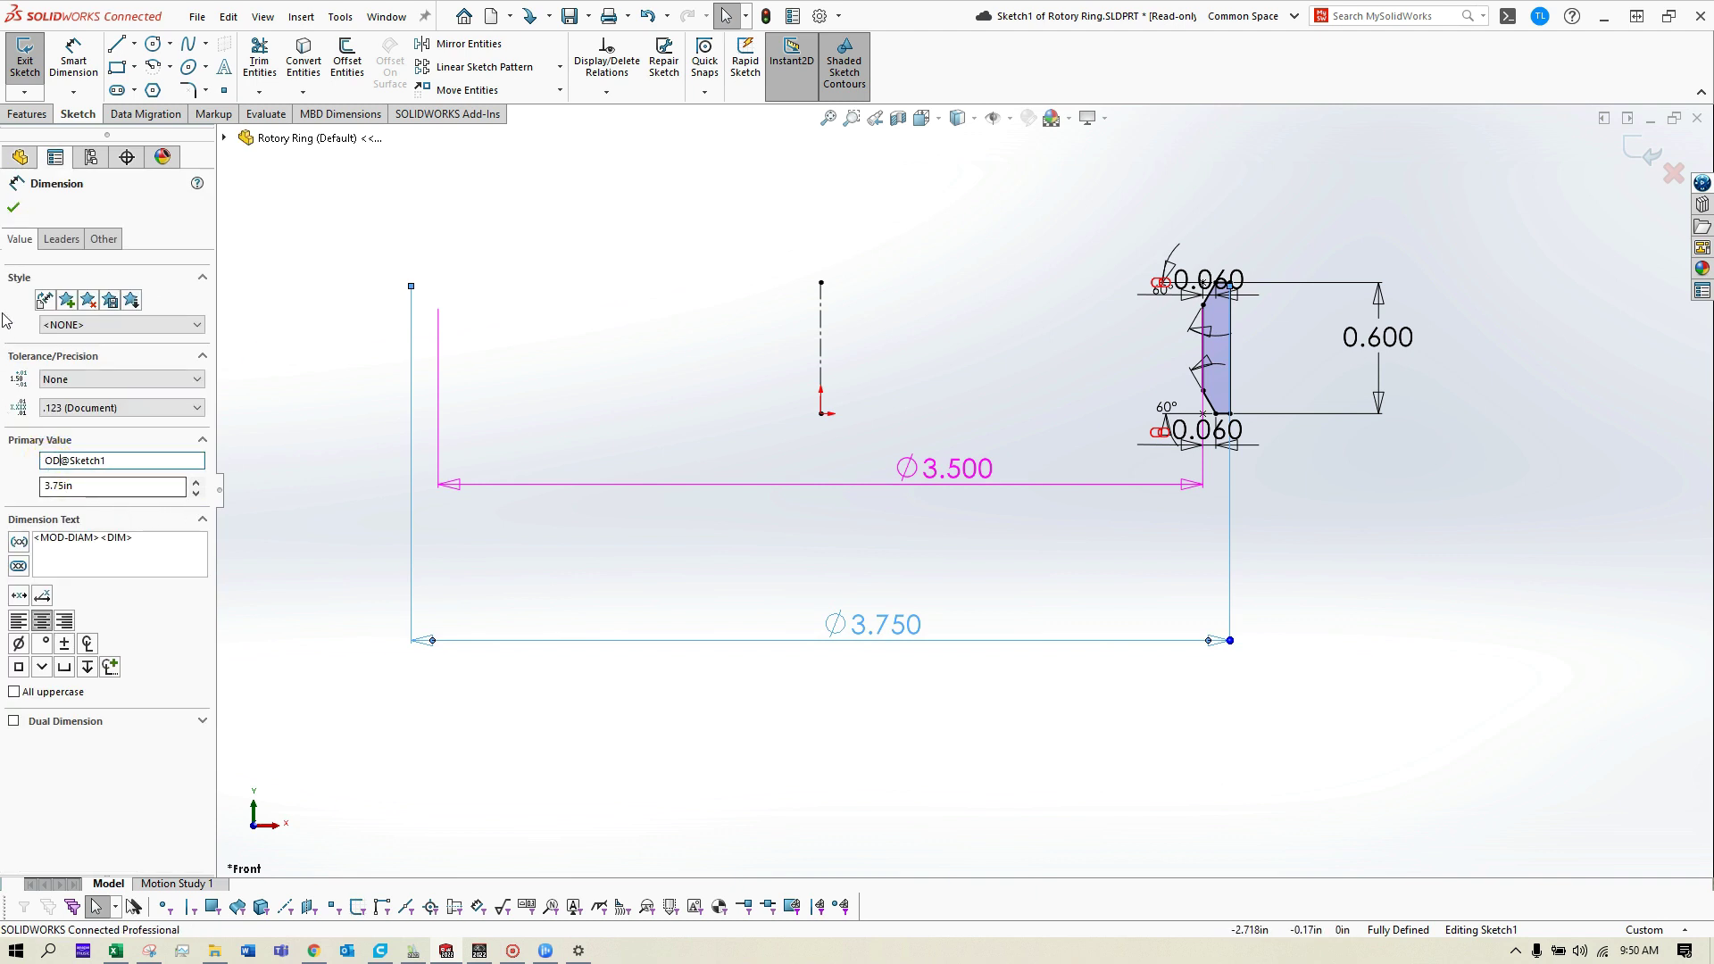
pyautogui.click(583, 336)
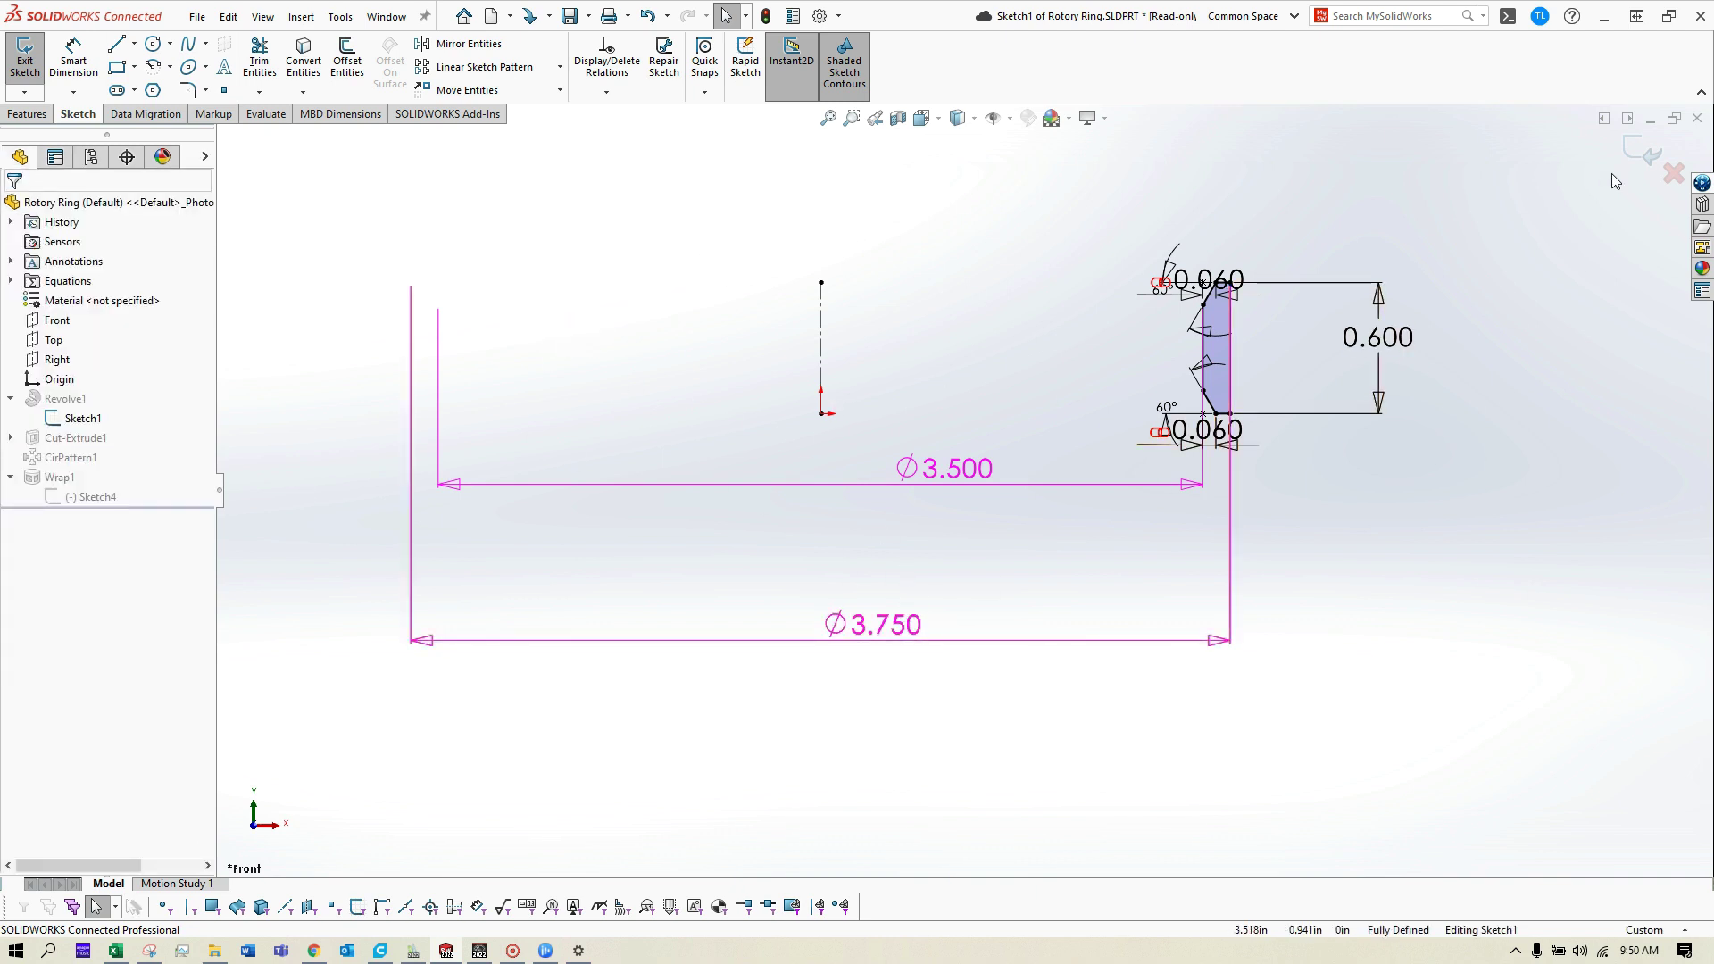
pyautogui.click(1652, 156)
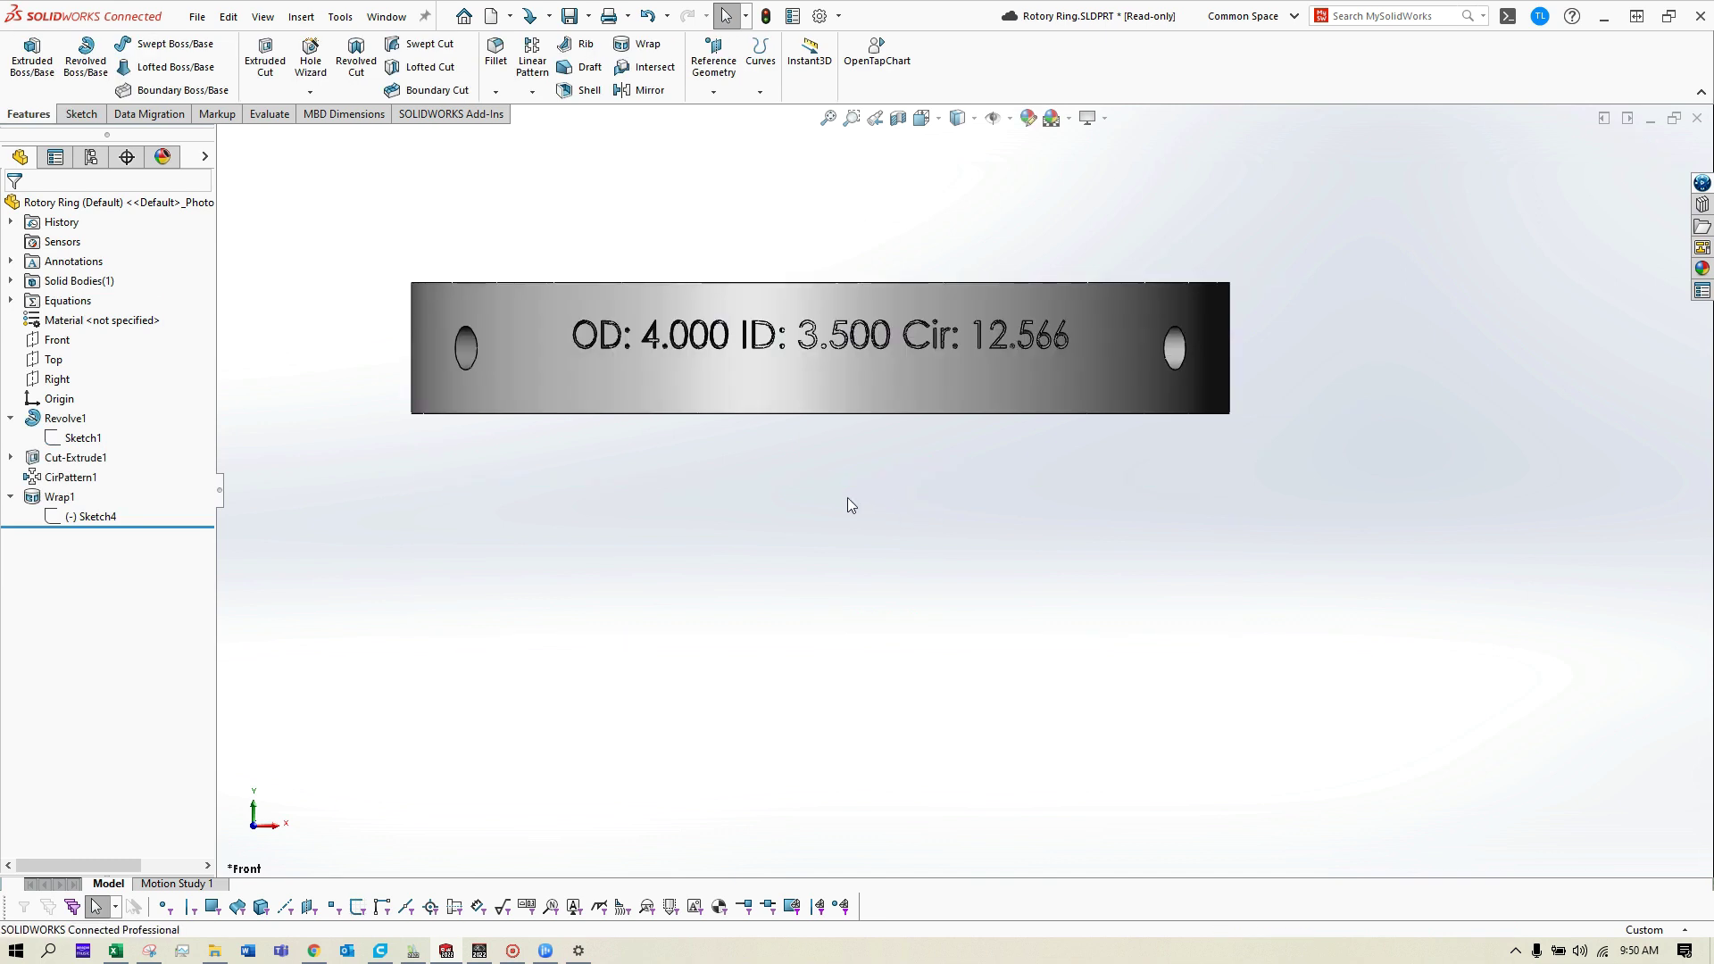
# Step: Add a PartNumber text property with the value "Part Number" to the Default configuration's properties
pyautogui.moveTo(711, 260); pyautogui.dragTo(703, 368, button='middle')
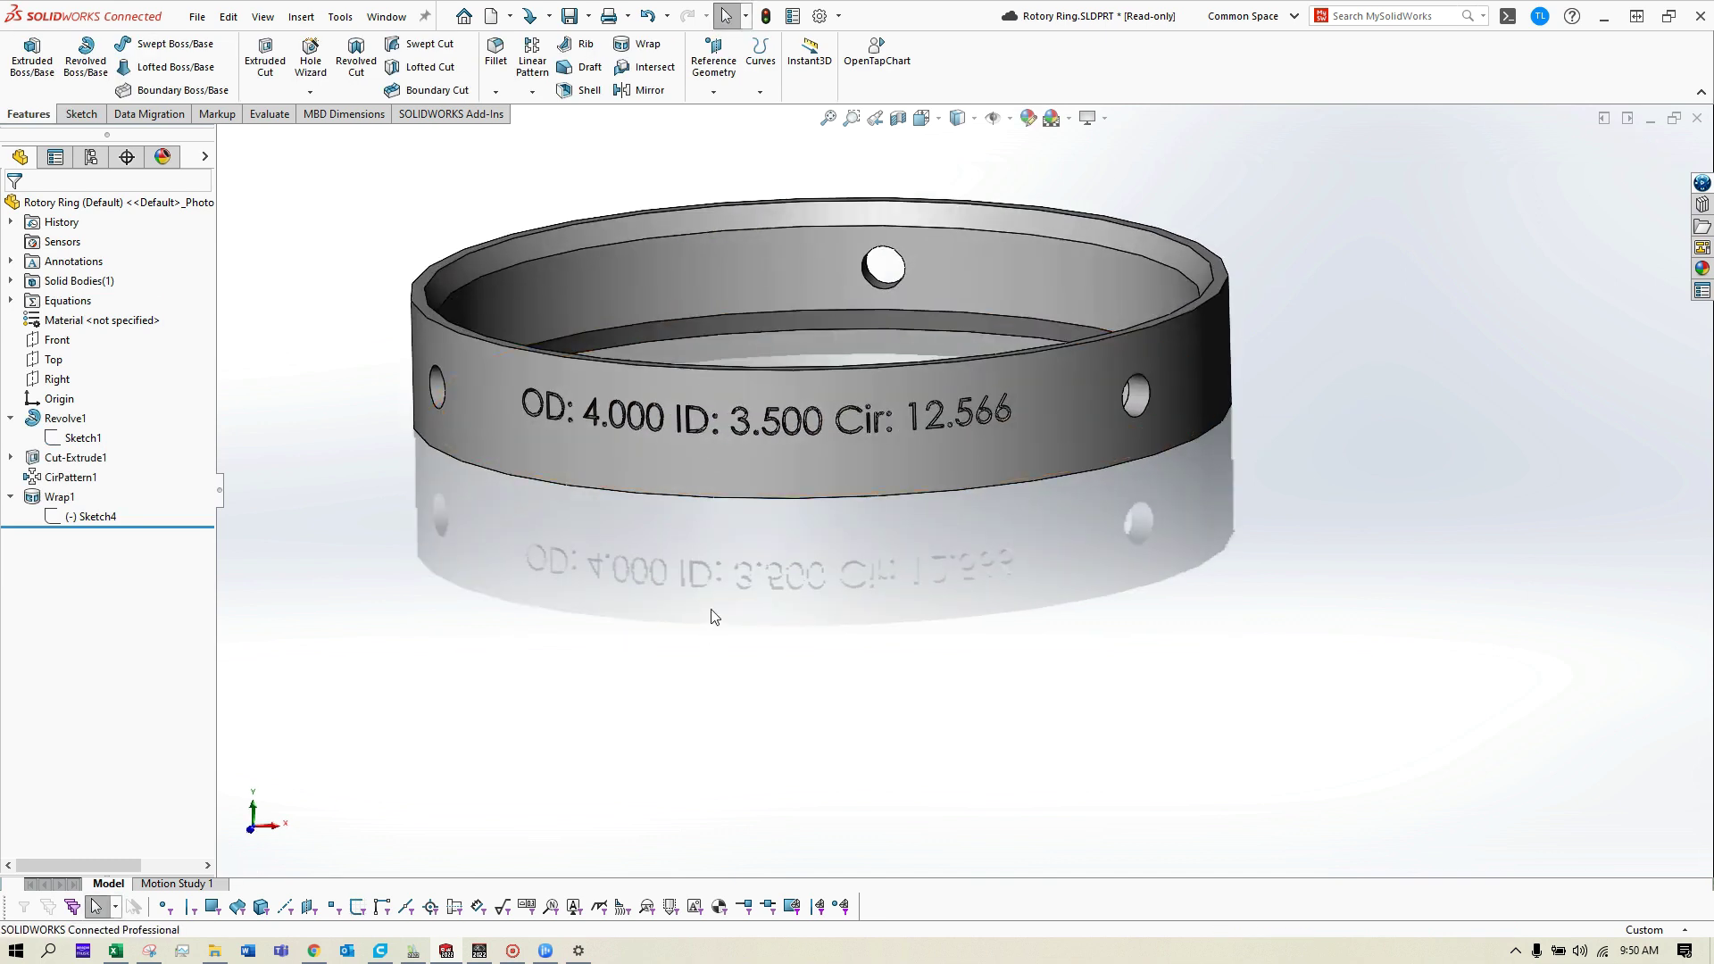
pyautogui.click(793, 16)
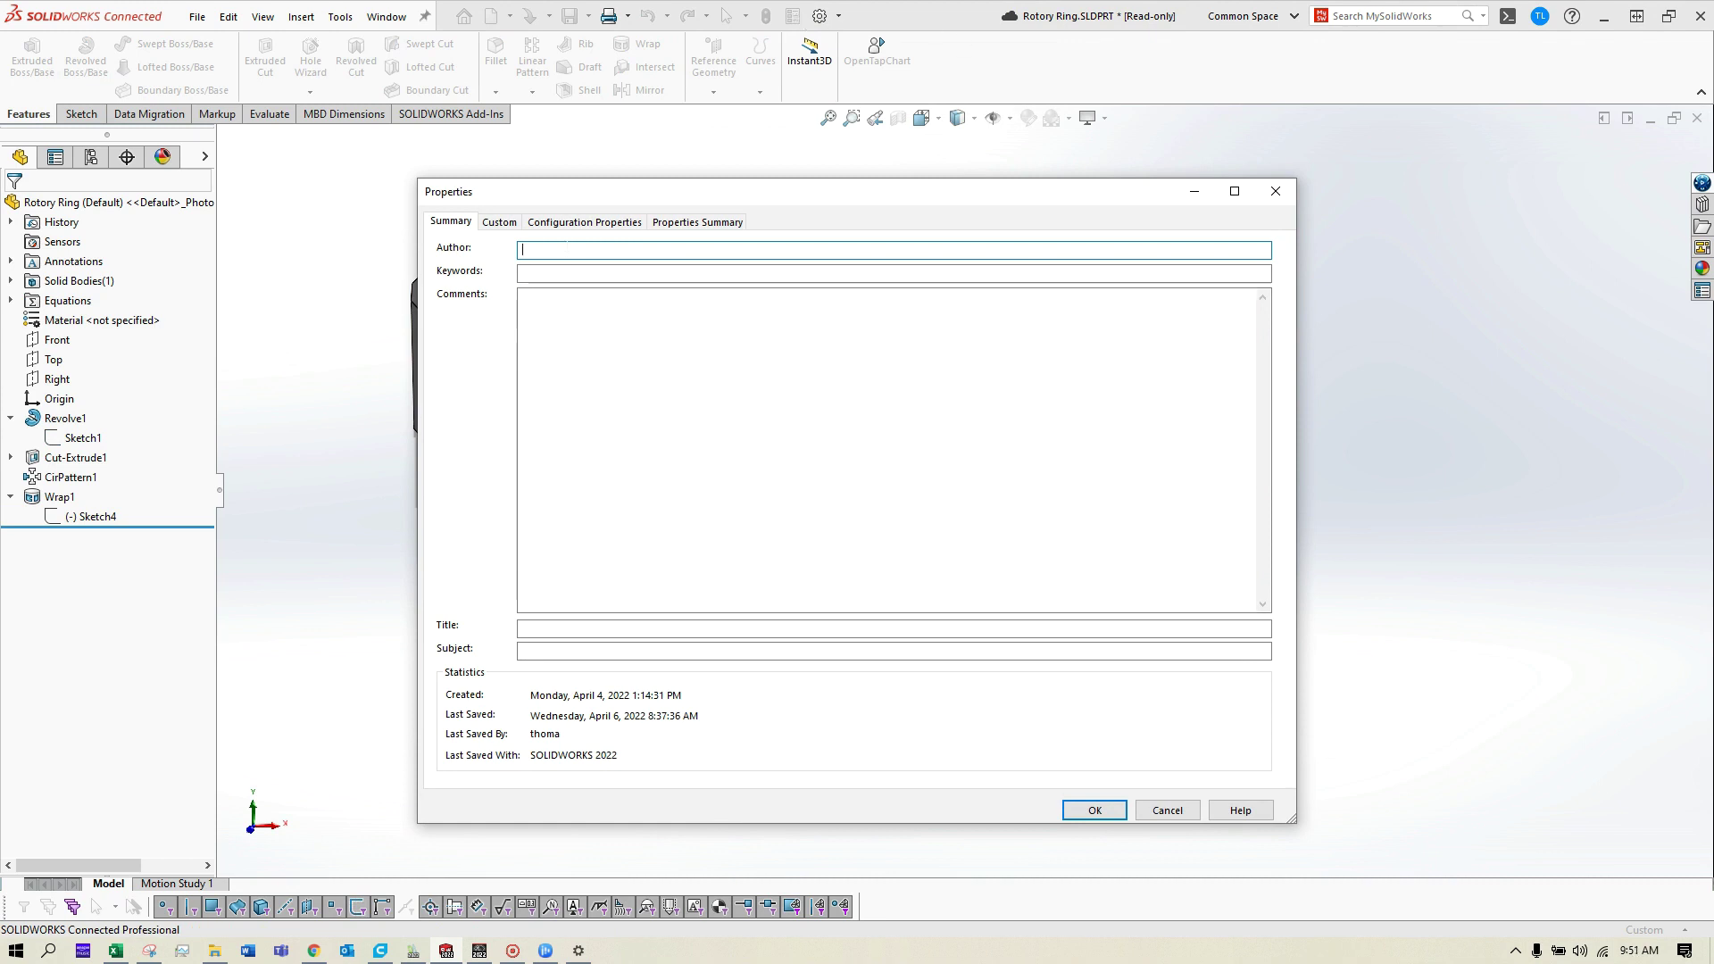
pyautogui.click(576, 222)
pyautogui.click(687, 315)
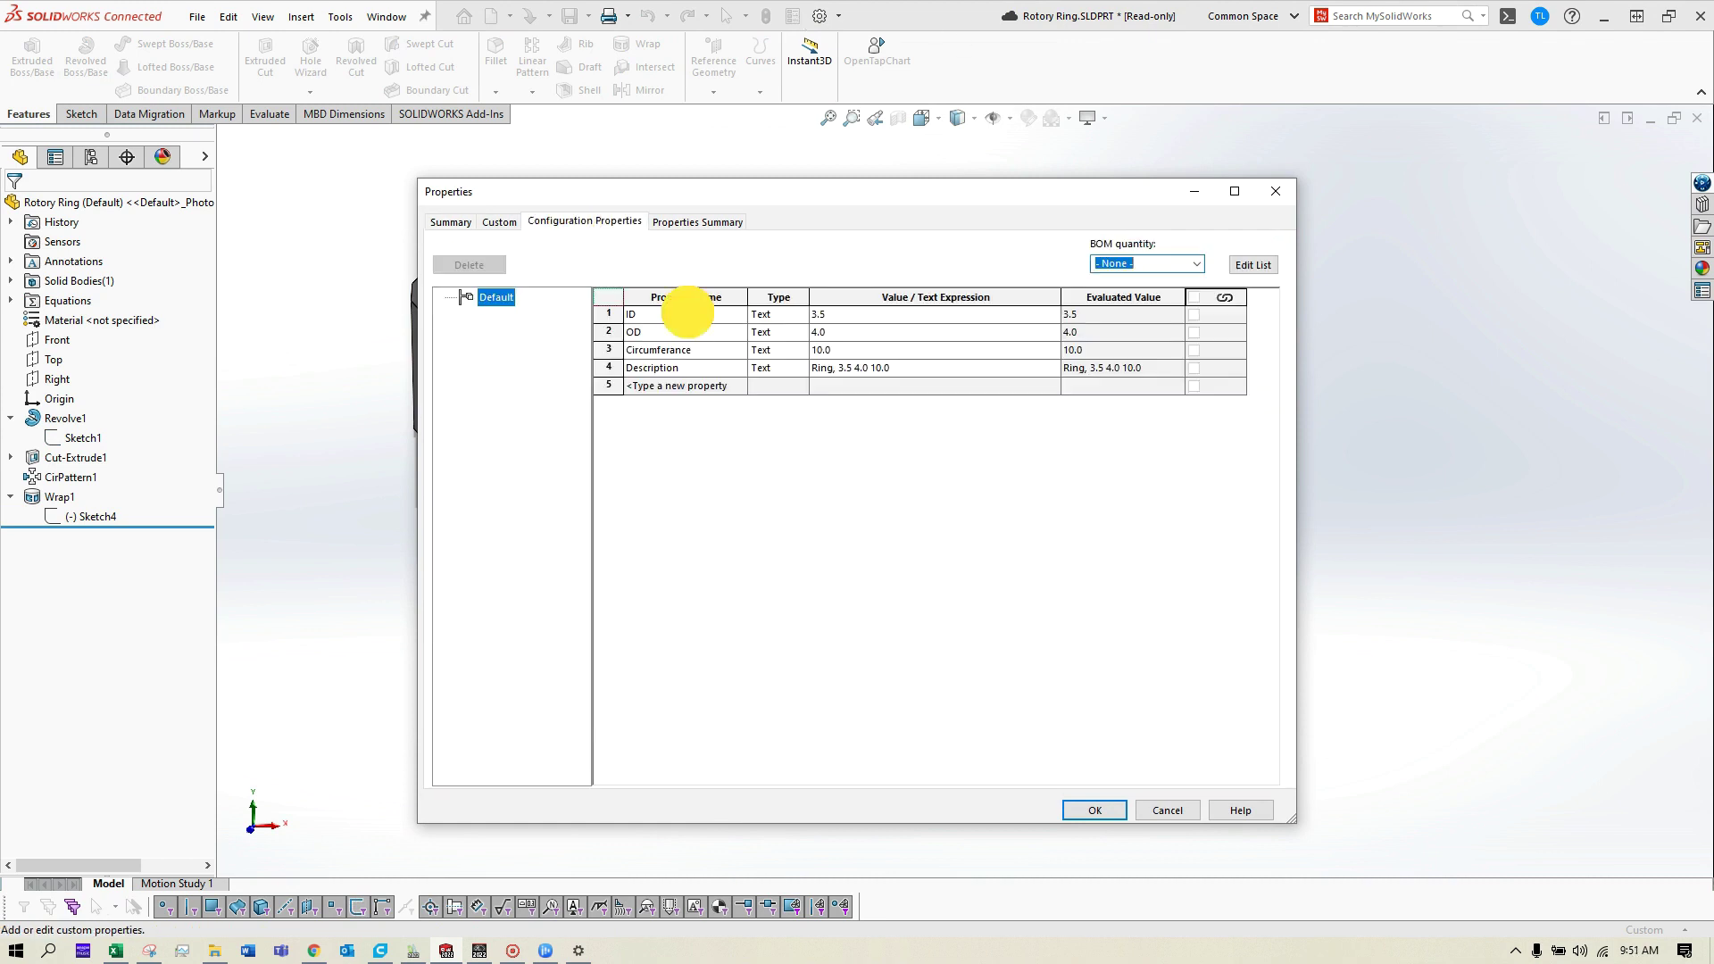
pyautogui.click(661, 332)
pyautogui.click(697, 349)
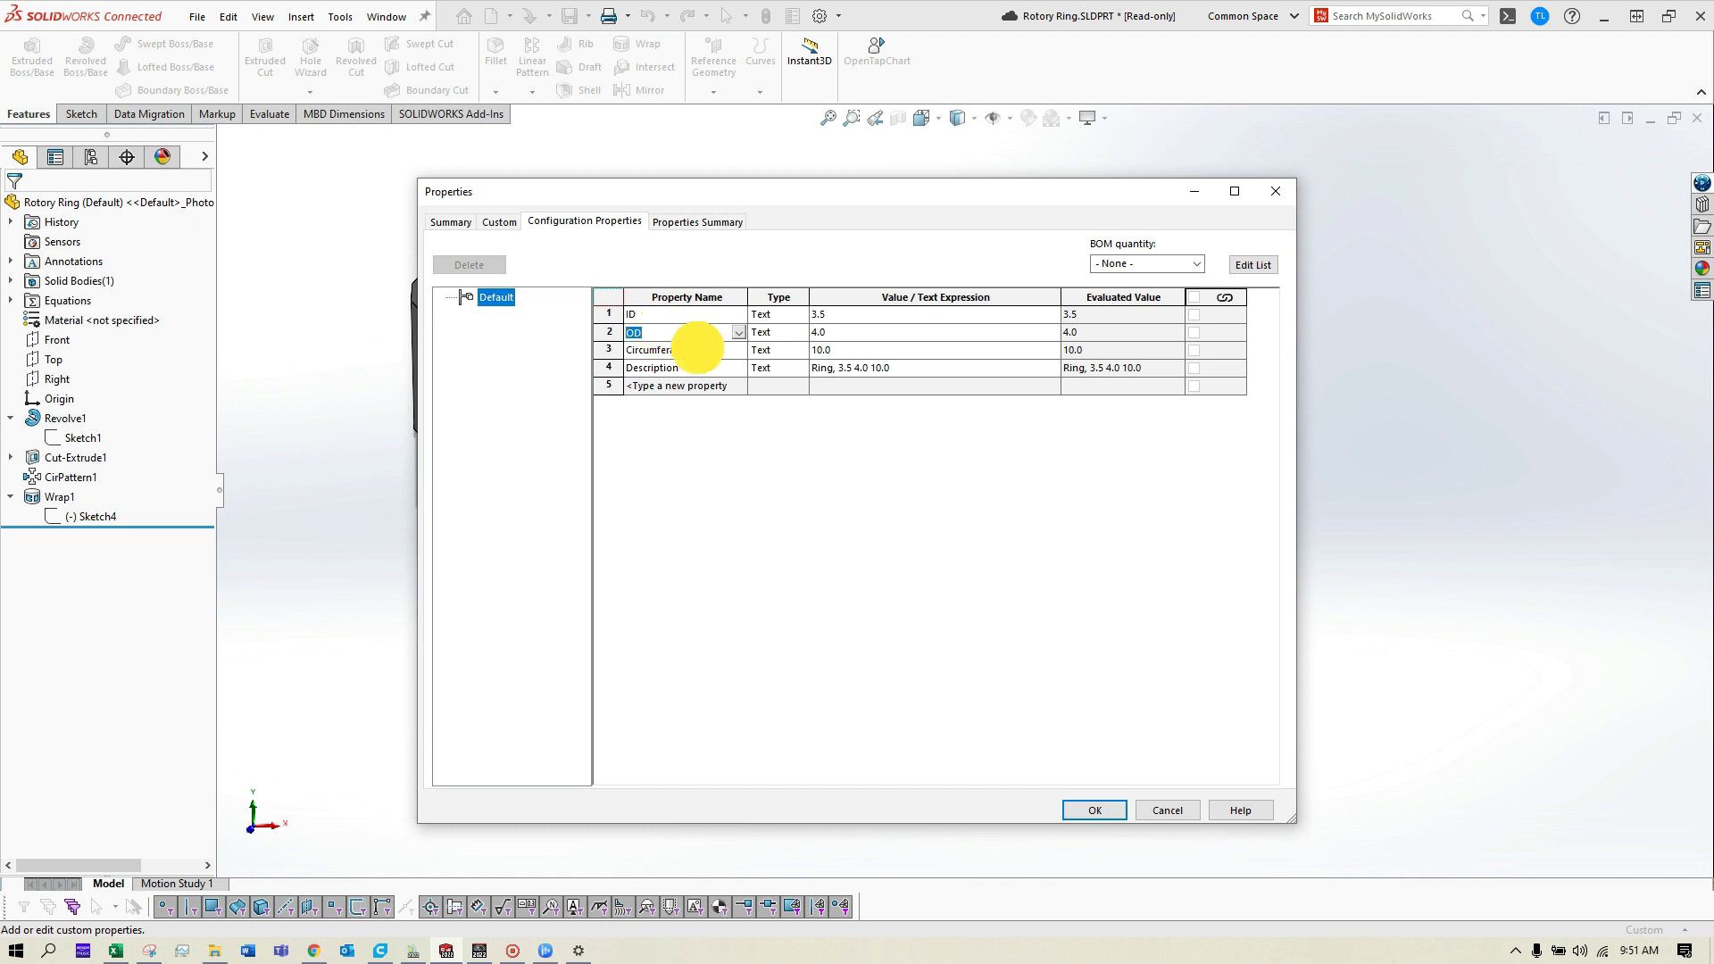
pyautogui.click(843, 349)
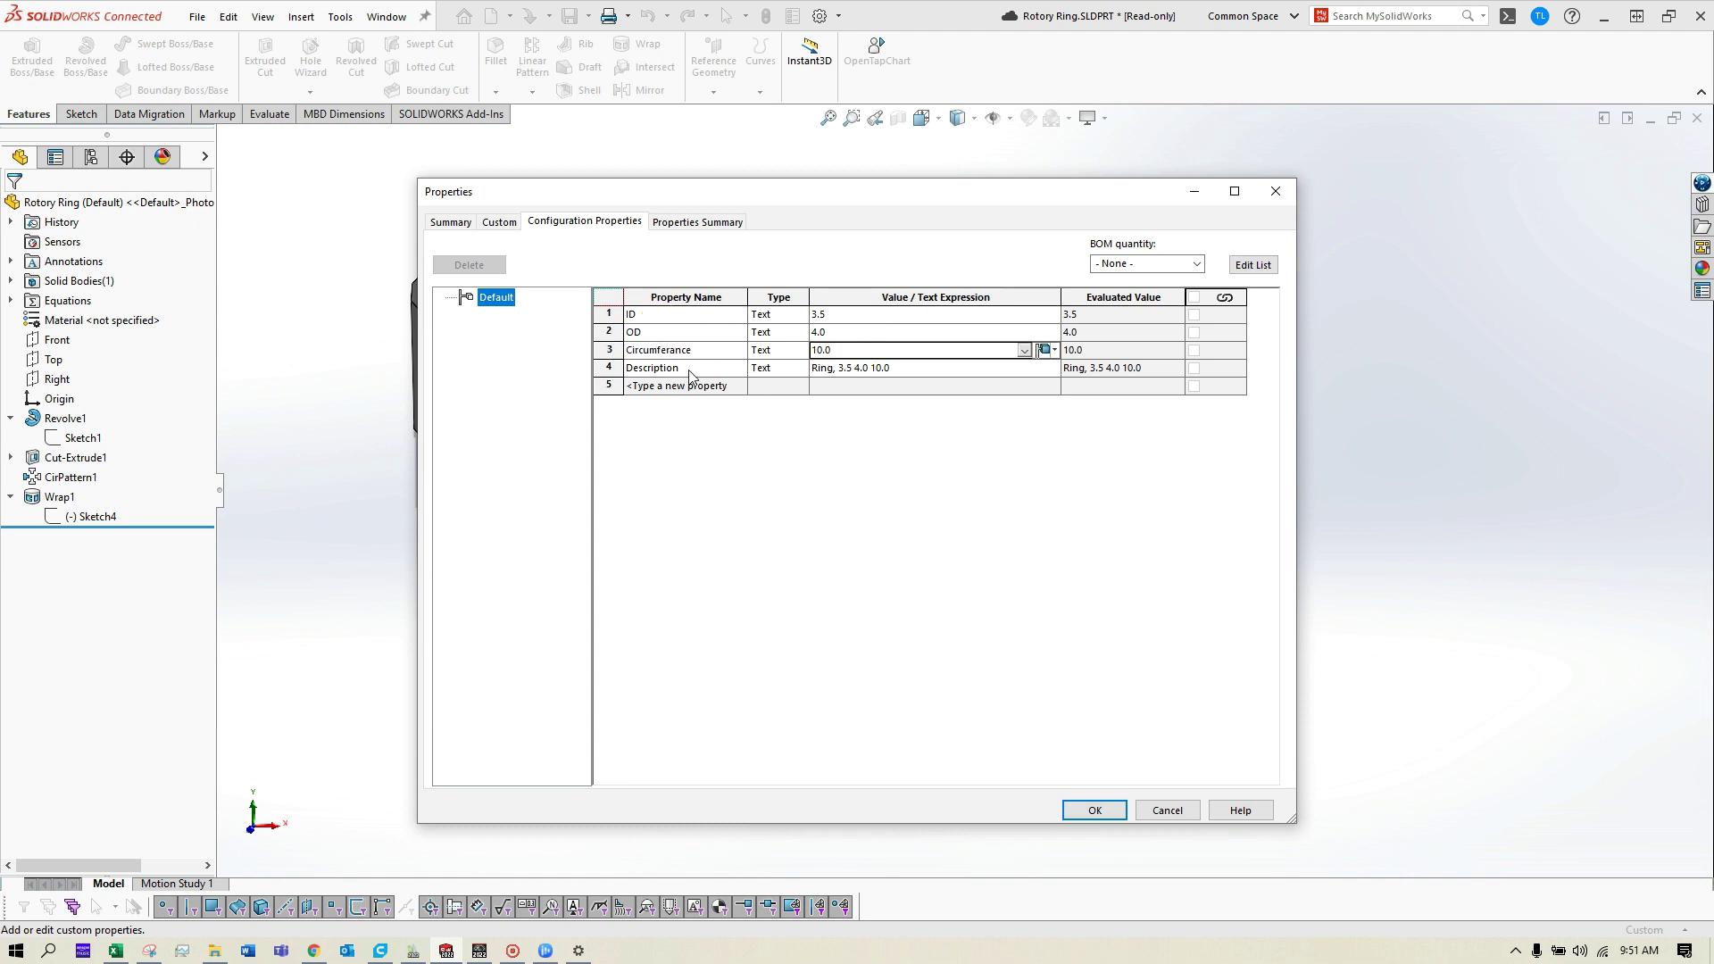
pyautogui.click(690, 369)
pyautogui.click(665, 386)
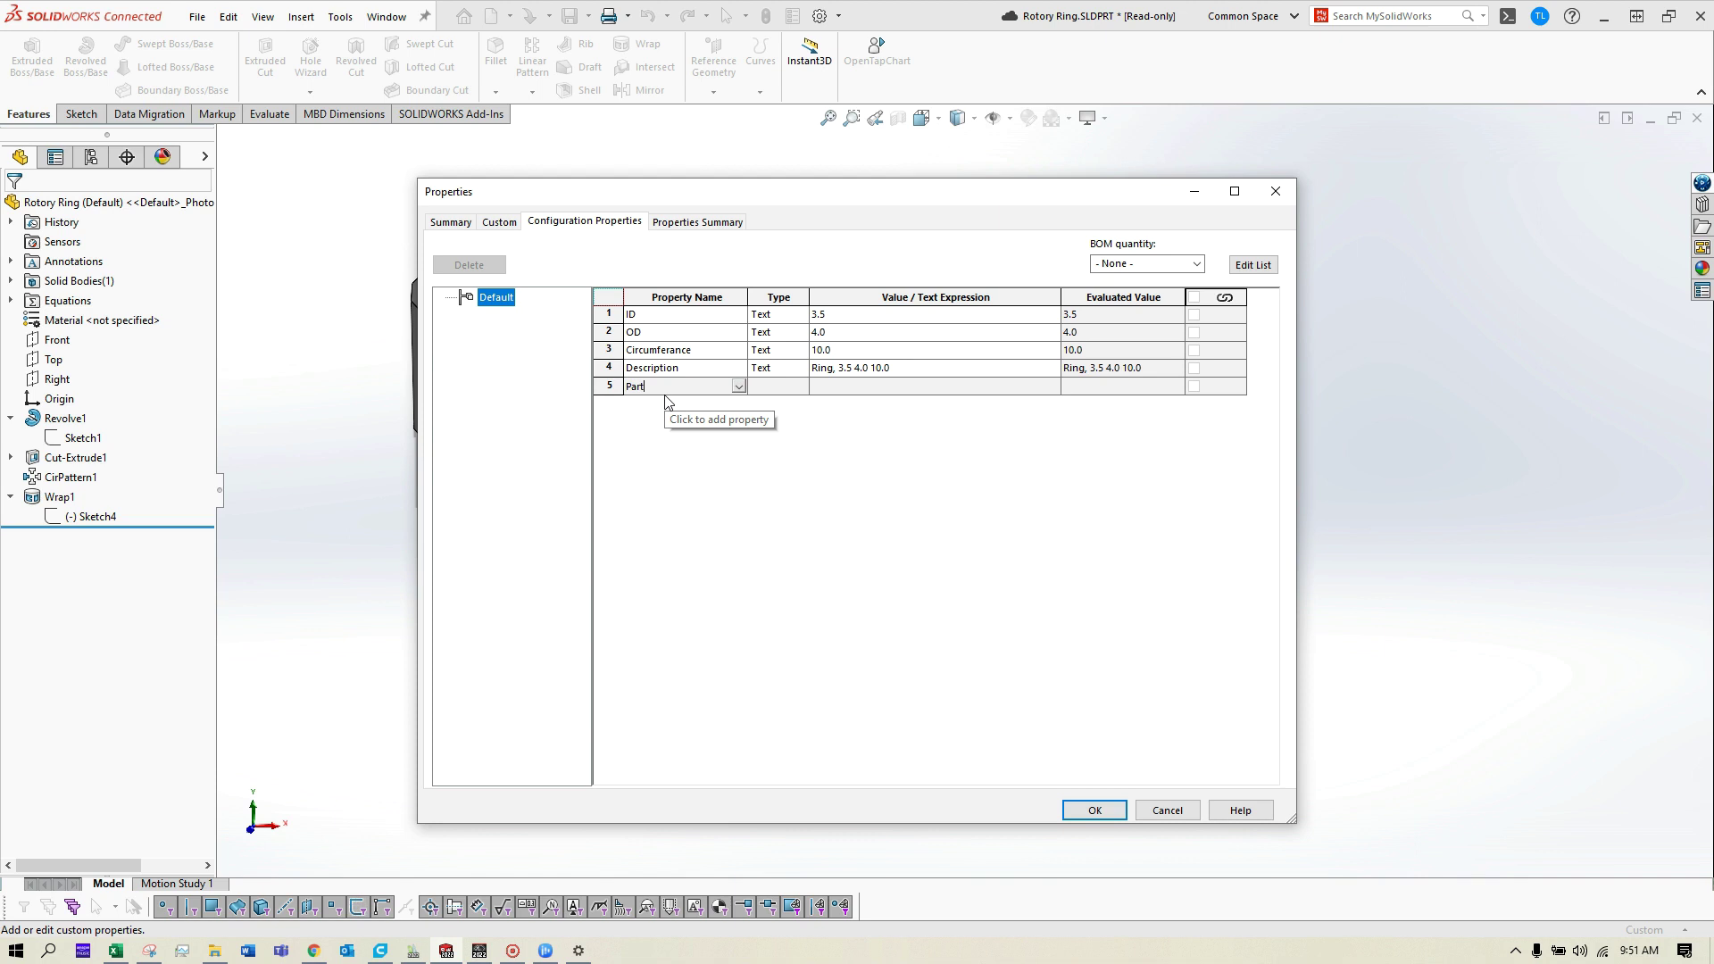
pyautogui.press('Tab')
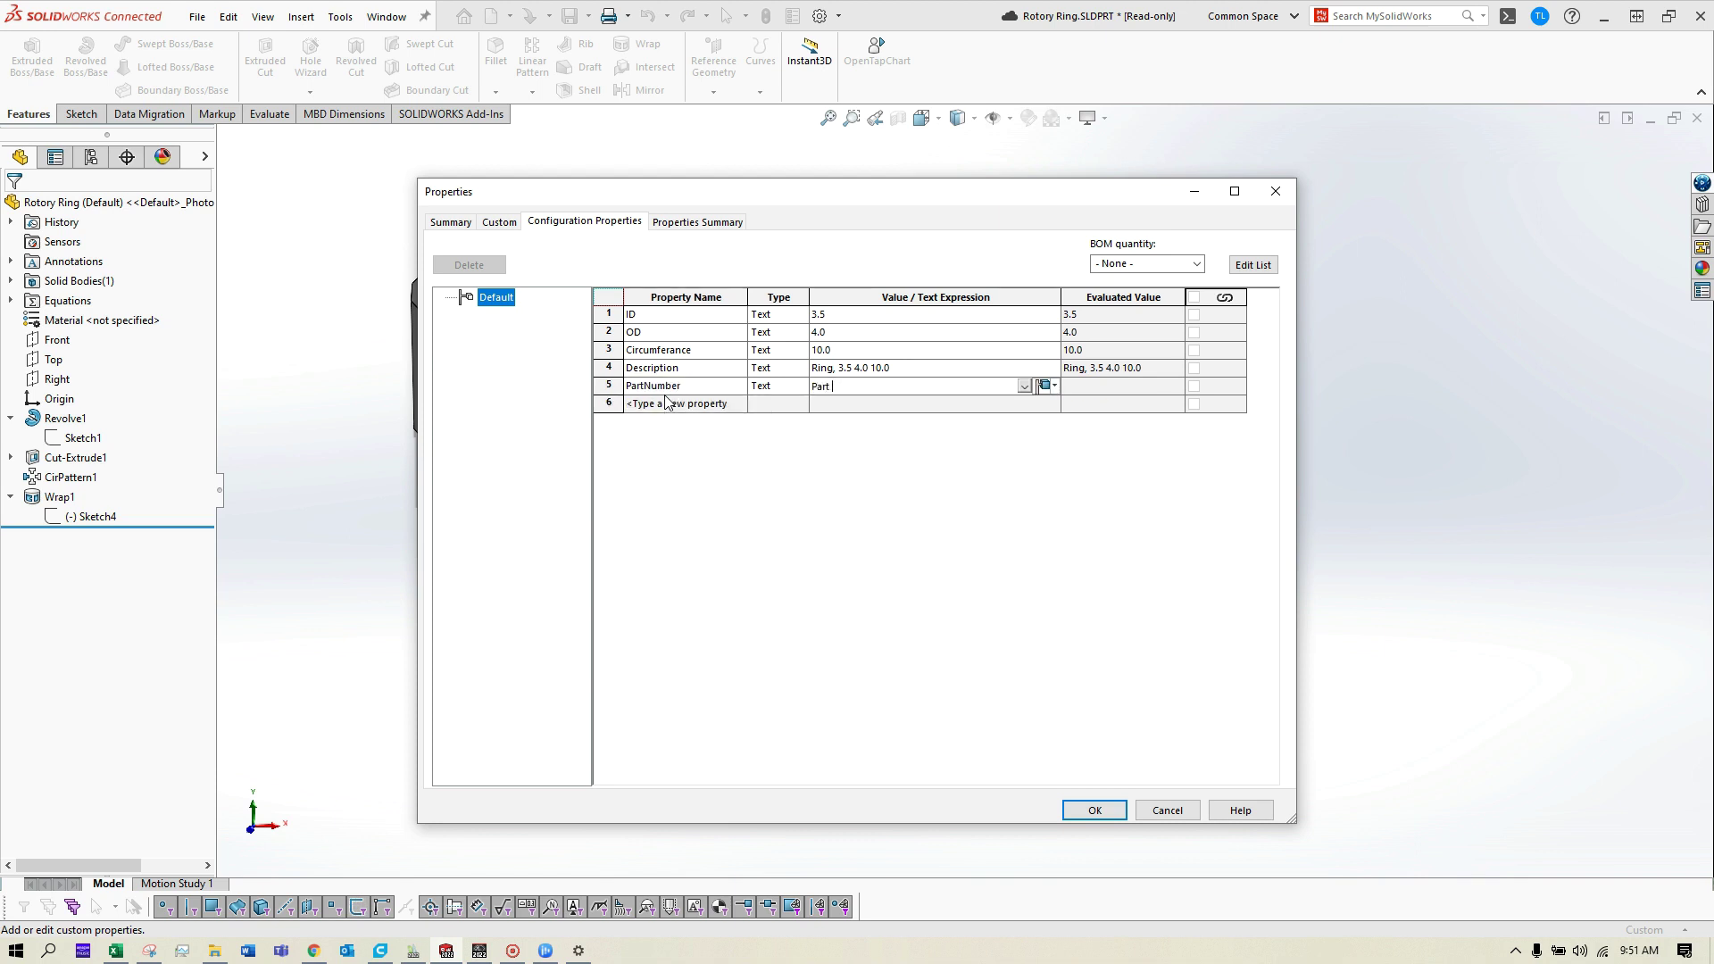
pyautogui.press('Return')
pyautogui.click(1093, 809)
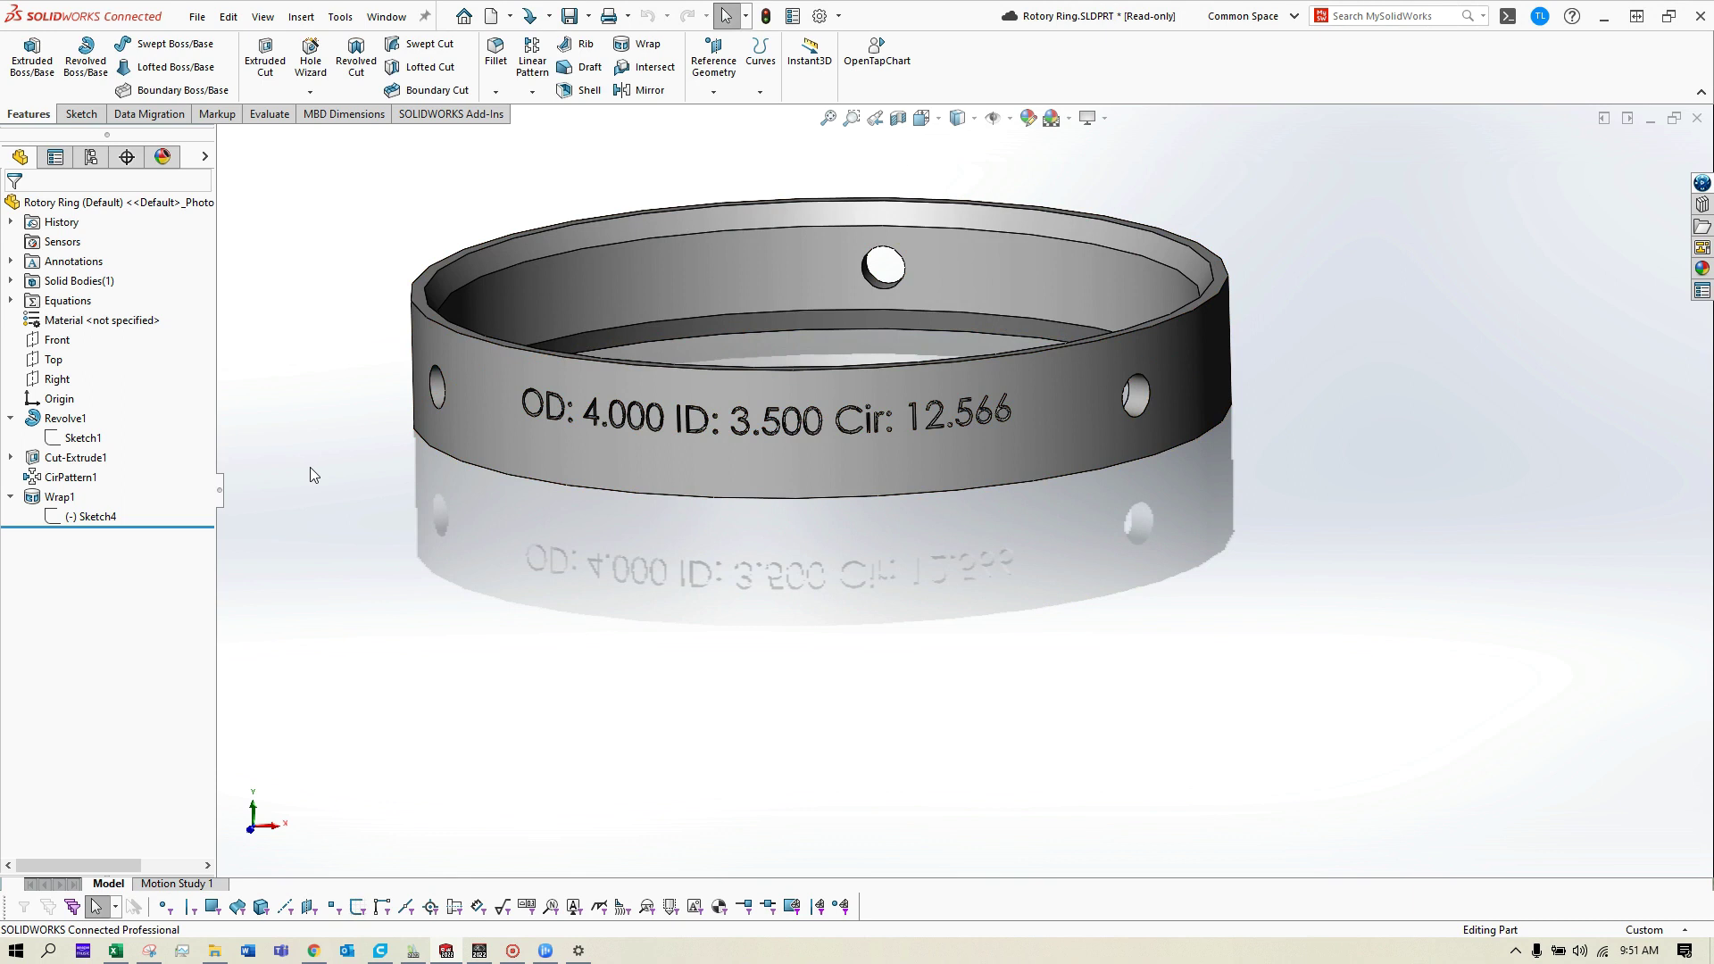
# Step: Insert an auto-created Excel design table into the part, keeping the default edit control and options
pyautogui.moveTo(677, 518); pyautogui.dragTo(688, 526, button='middle')
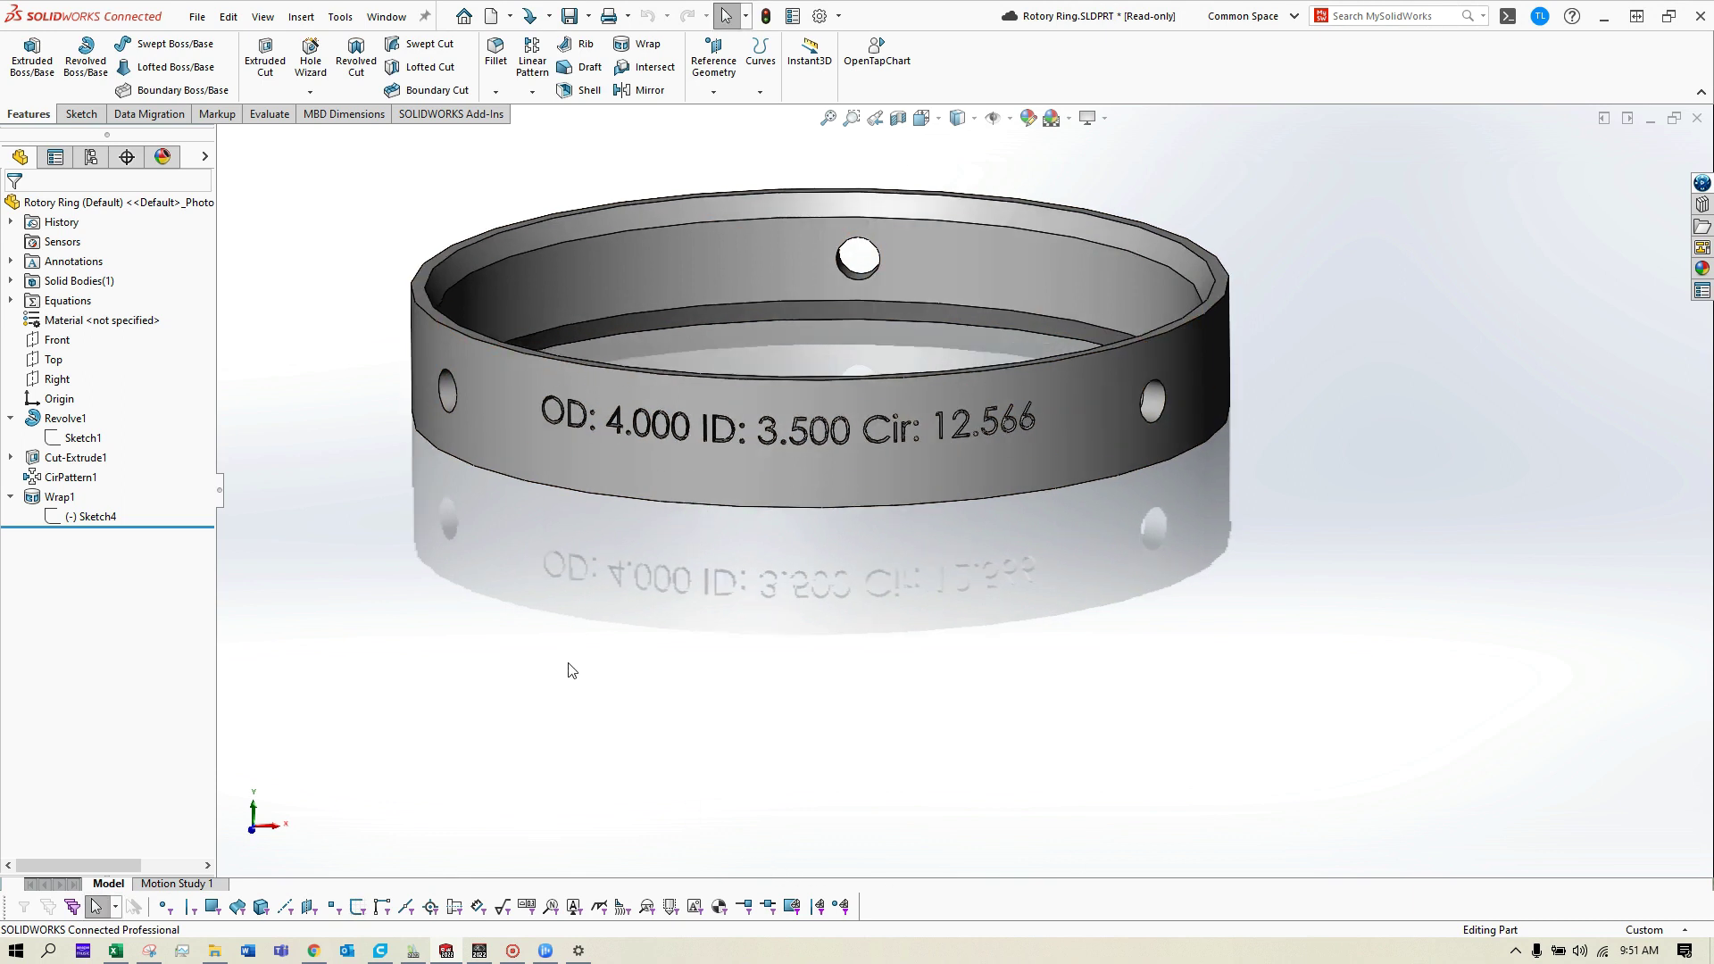
pyautogui.click(301, 16)
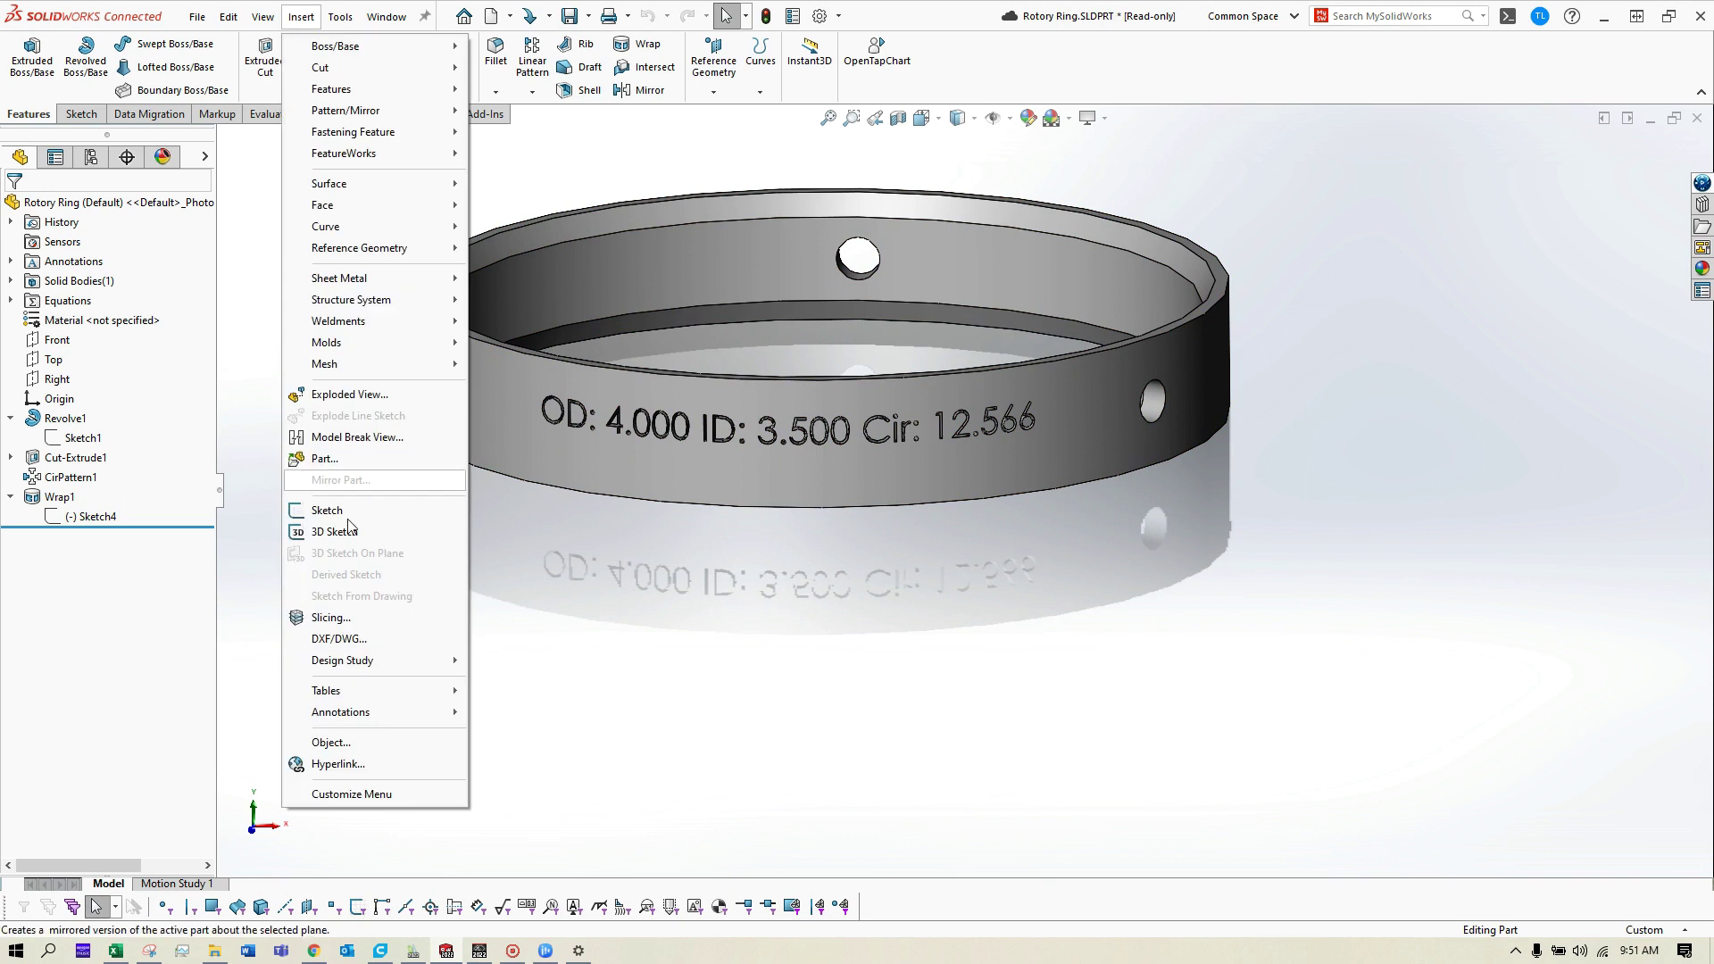
pyautogui.moveTo(321, 699)
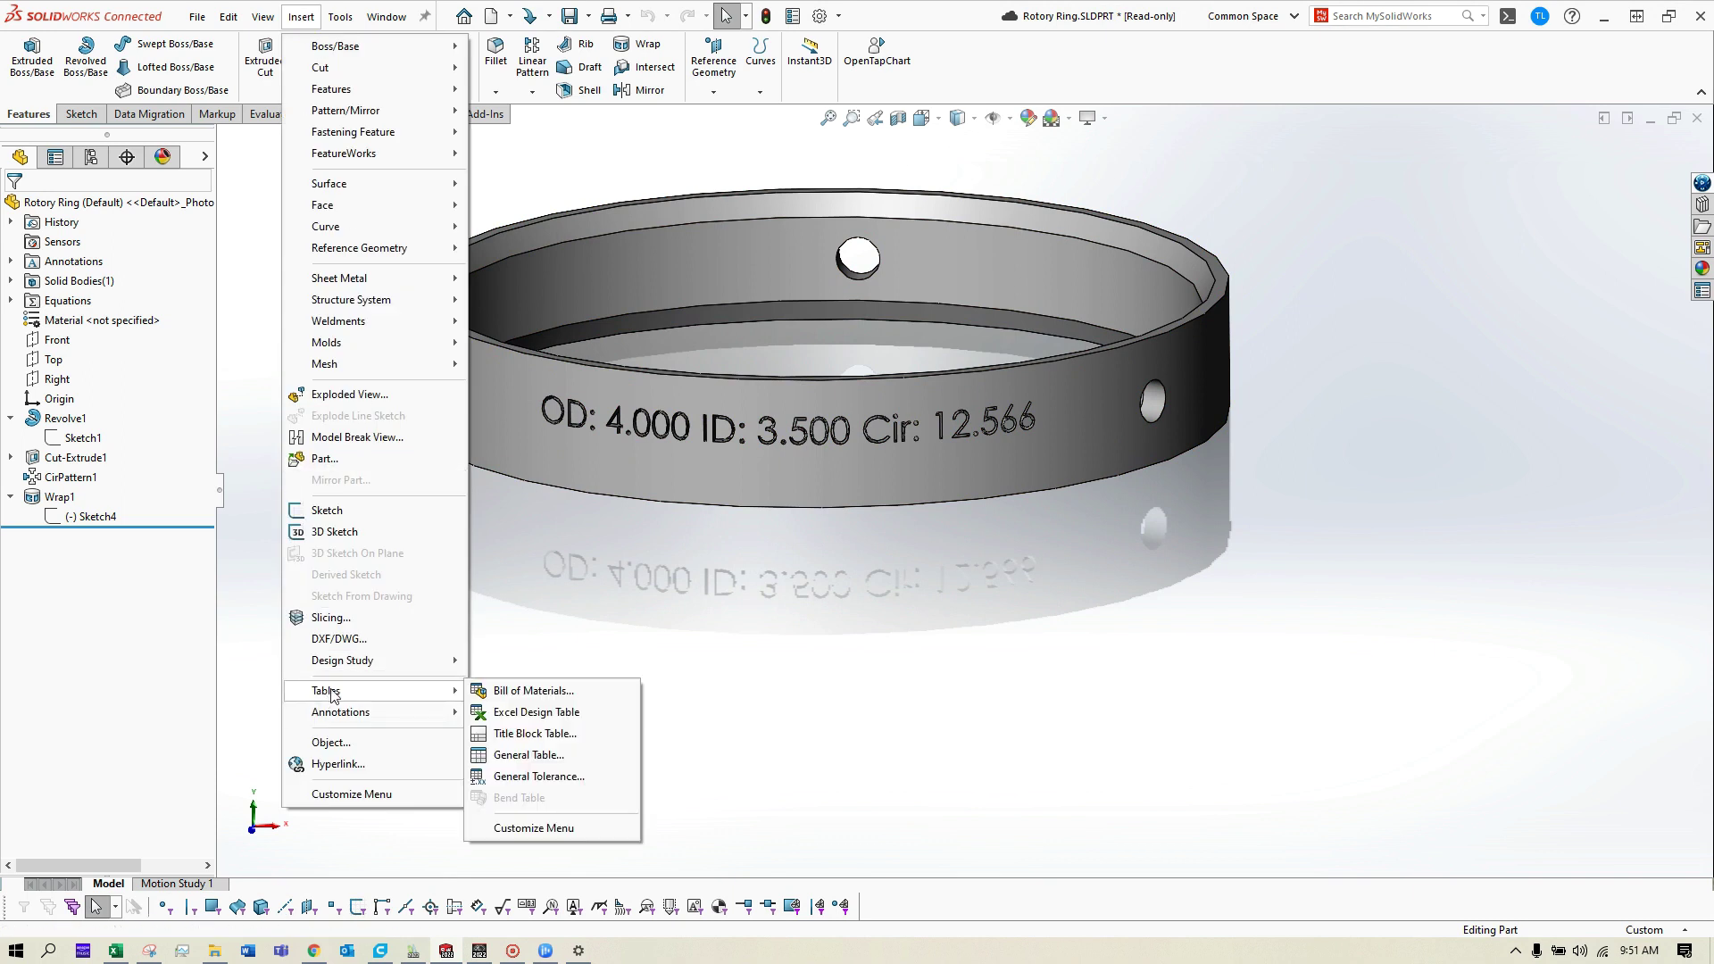
pyautogui.click(539, 712)
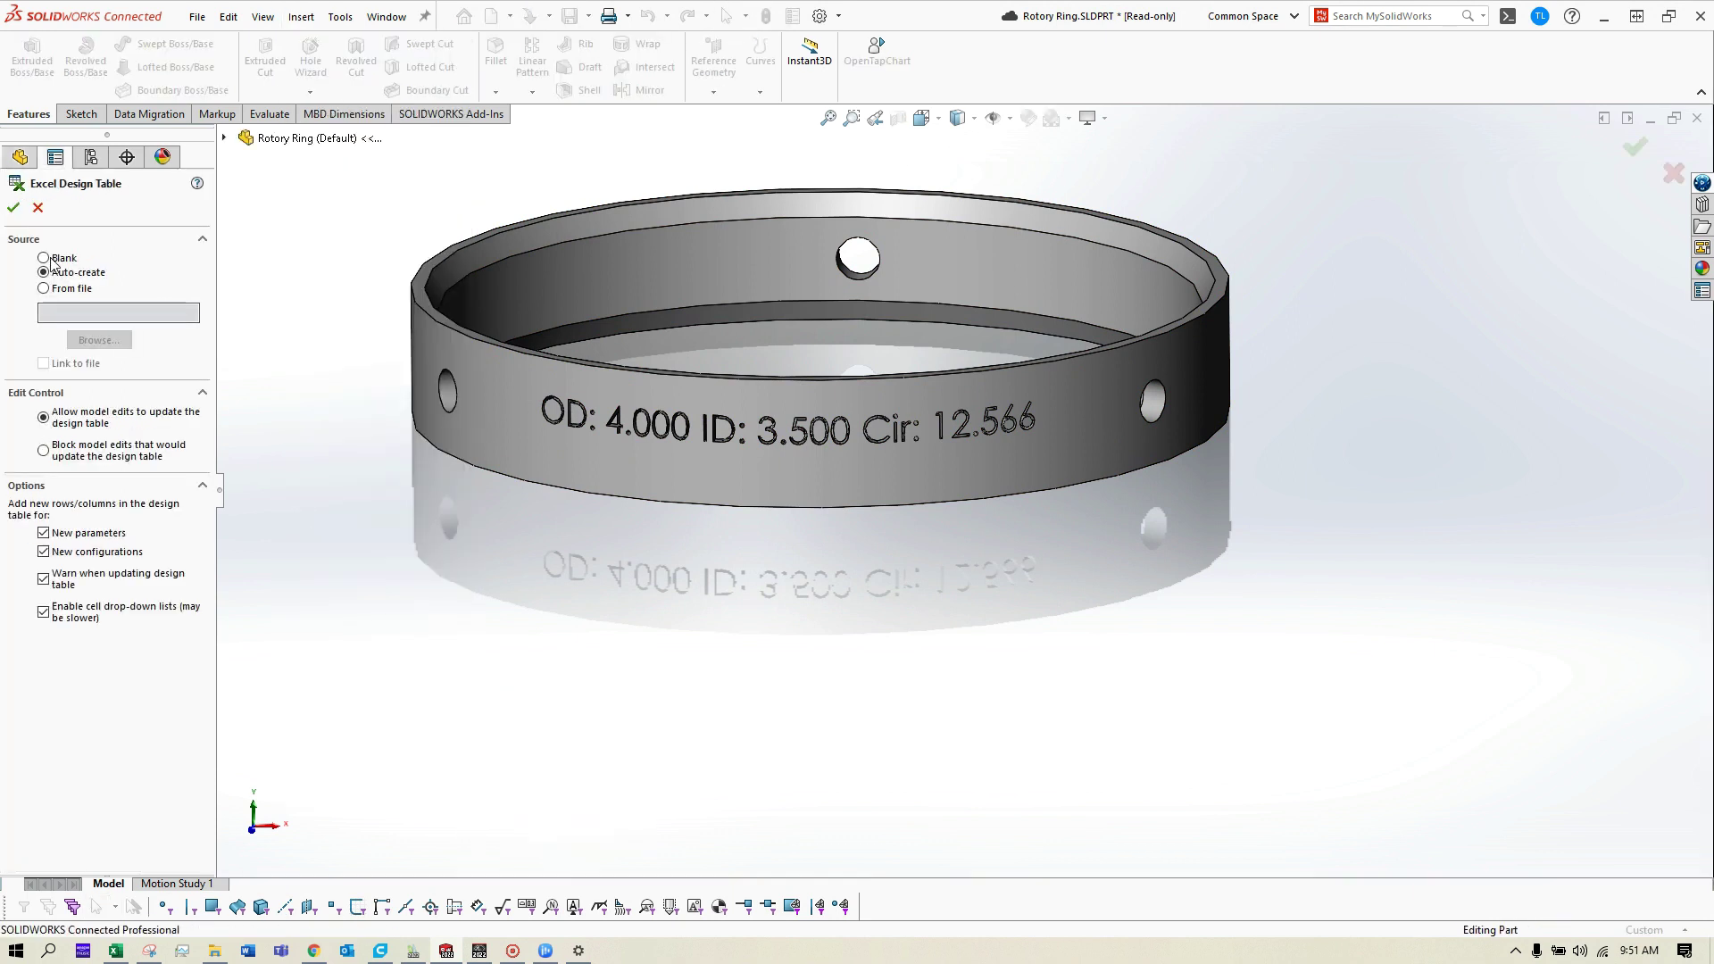
pyautogui.click(14, 208)
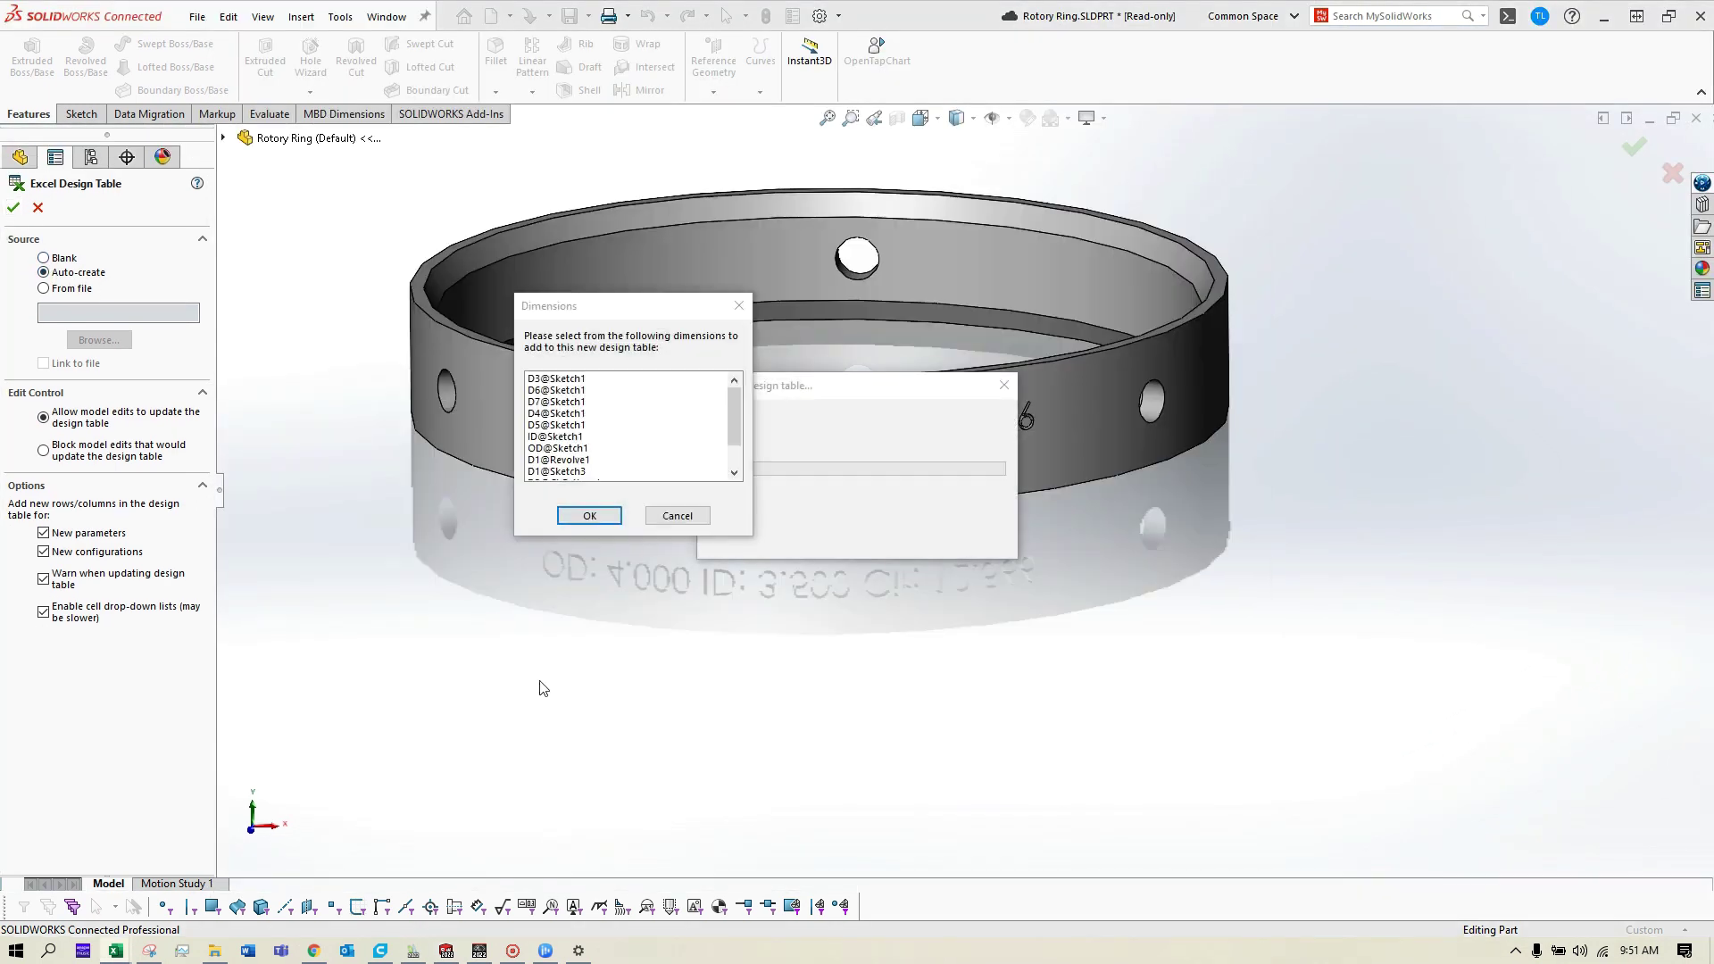
# Step: Include the ID@Sketch1 and OD@Sketch1 dimensions in the new design table and dismiss the message
pyautogui.moveTo(644, 307); pyautogui.dragTo(693, 305)
pyautogui.moveTo(771, 409); pyautogui.dragTo(781, 429)
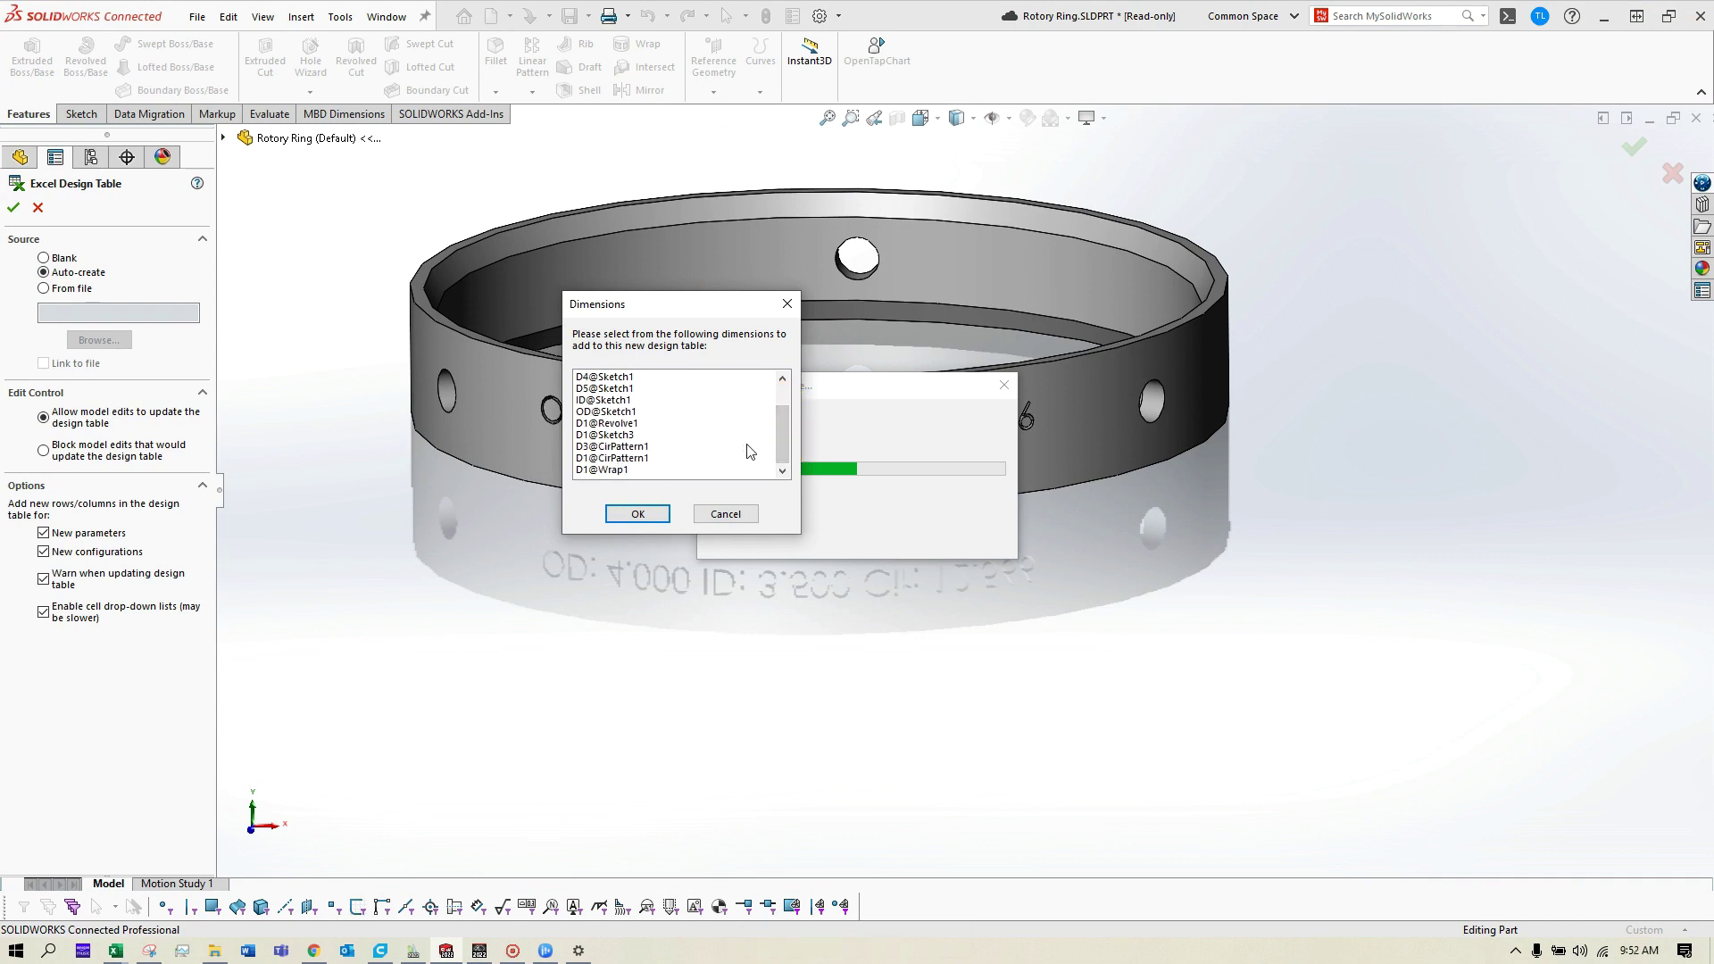
pyautogui.moveTo(587, 402); pyautogui.dragTo(589, 416)
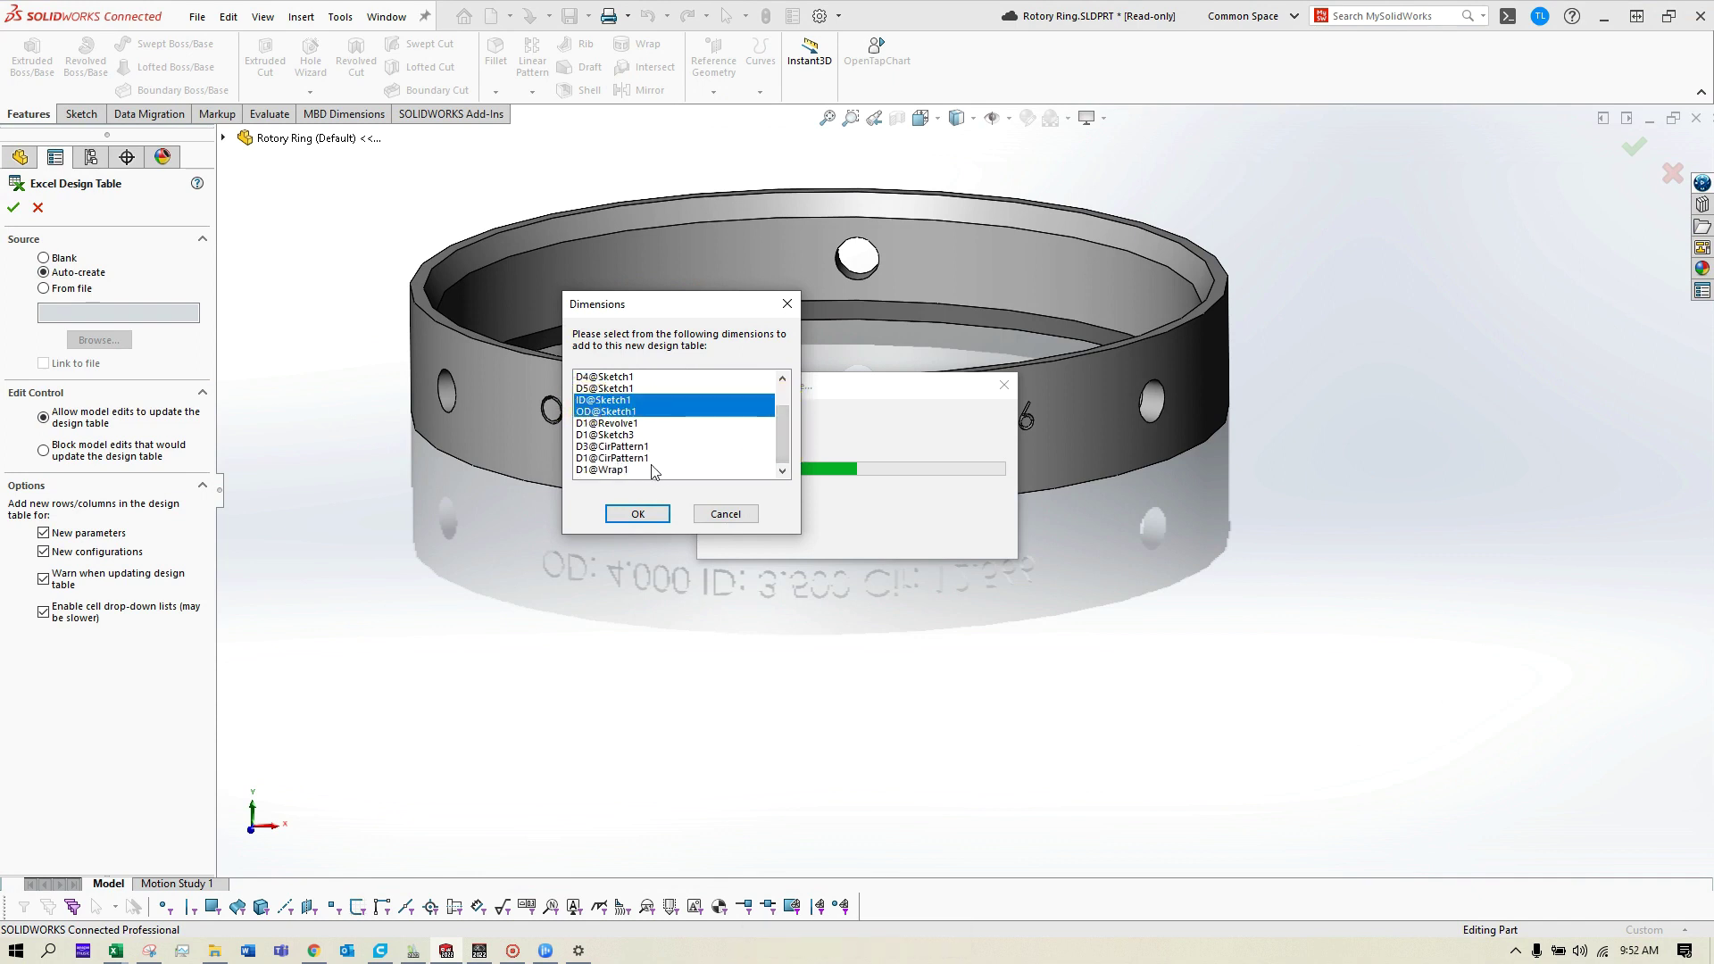
pyautogui.moveTo(778, 435); pyautogui.dragTo(784, 371)
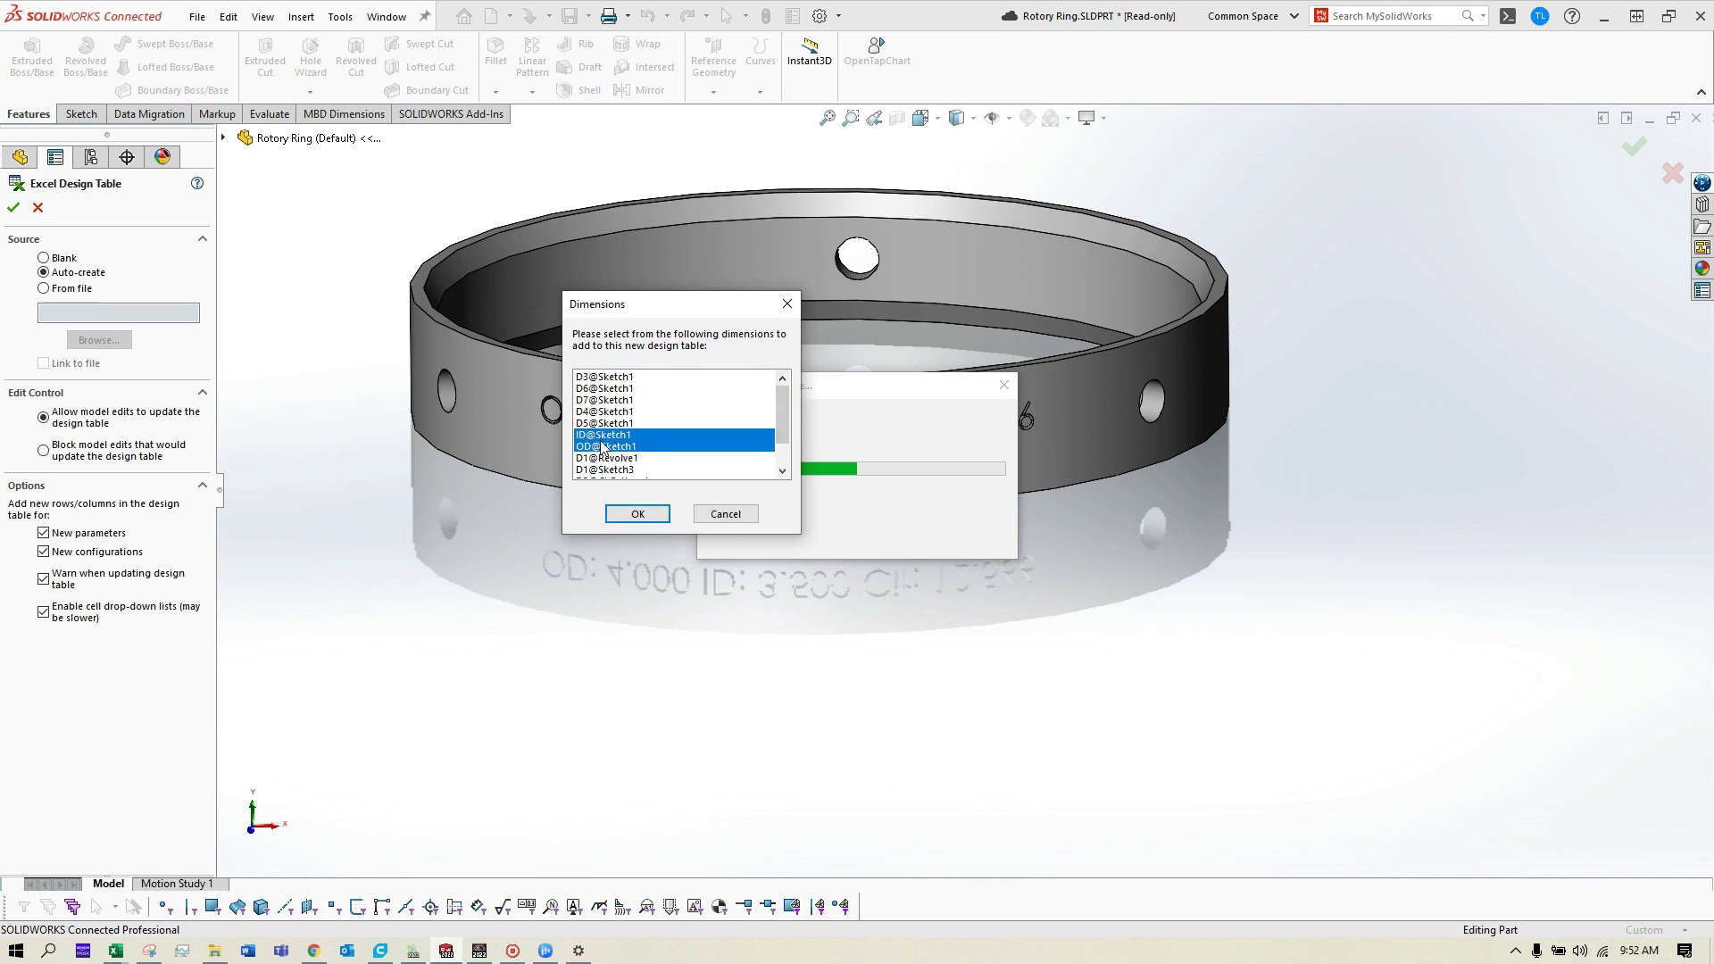
pyautogui.click(630, 514)
pyautogui.click(619, 514)
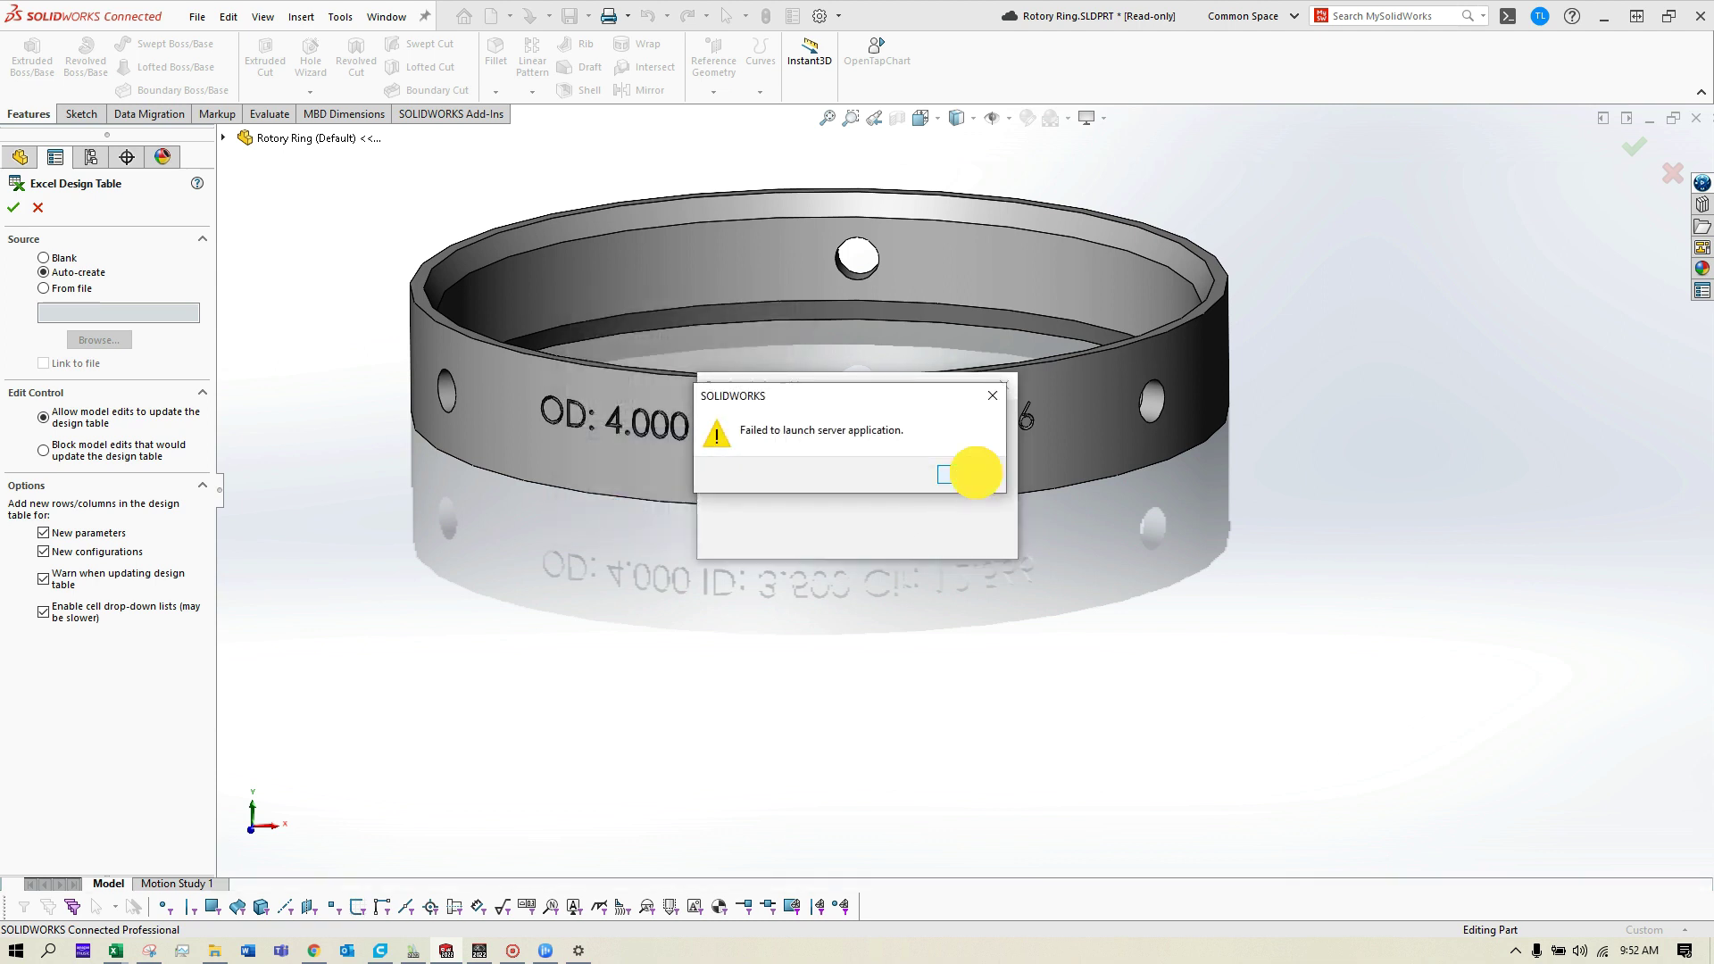
pyautogui.click(980, 483)
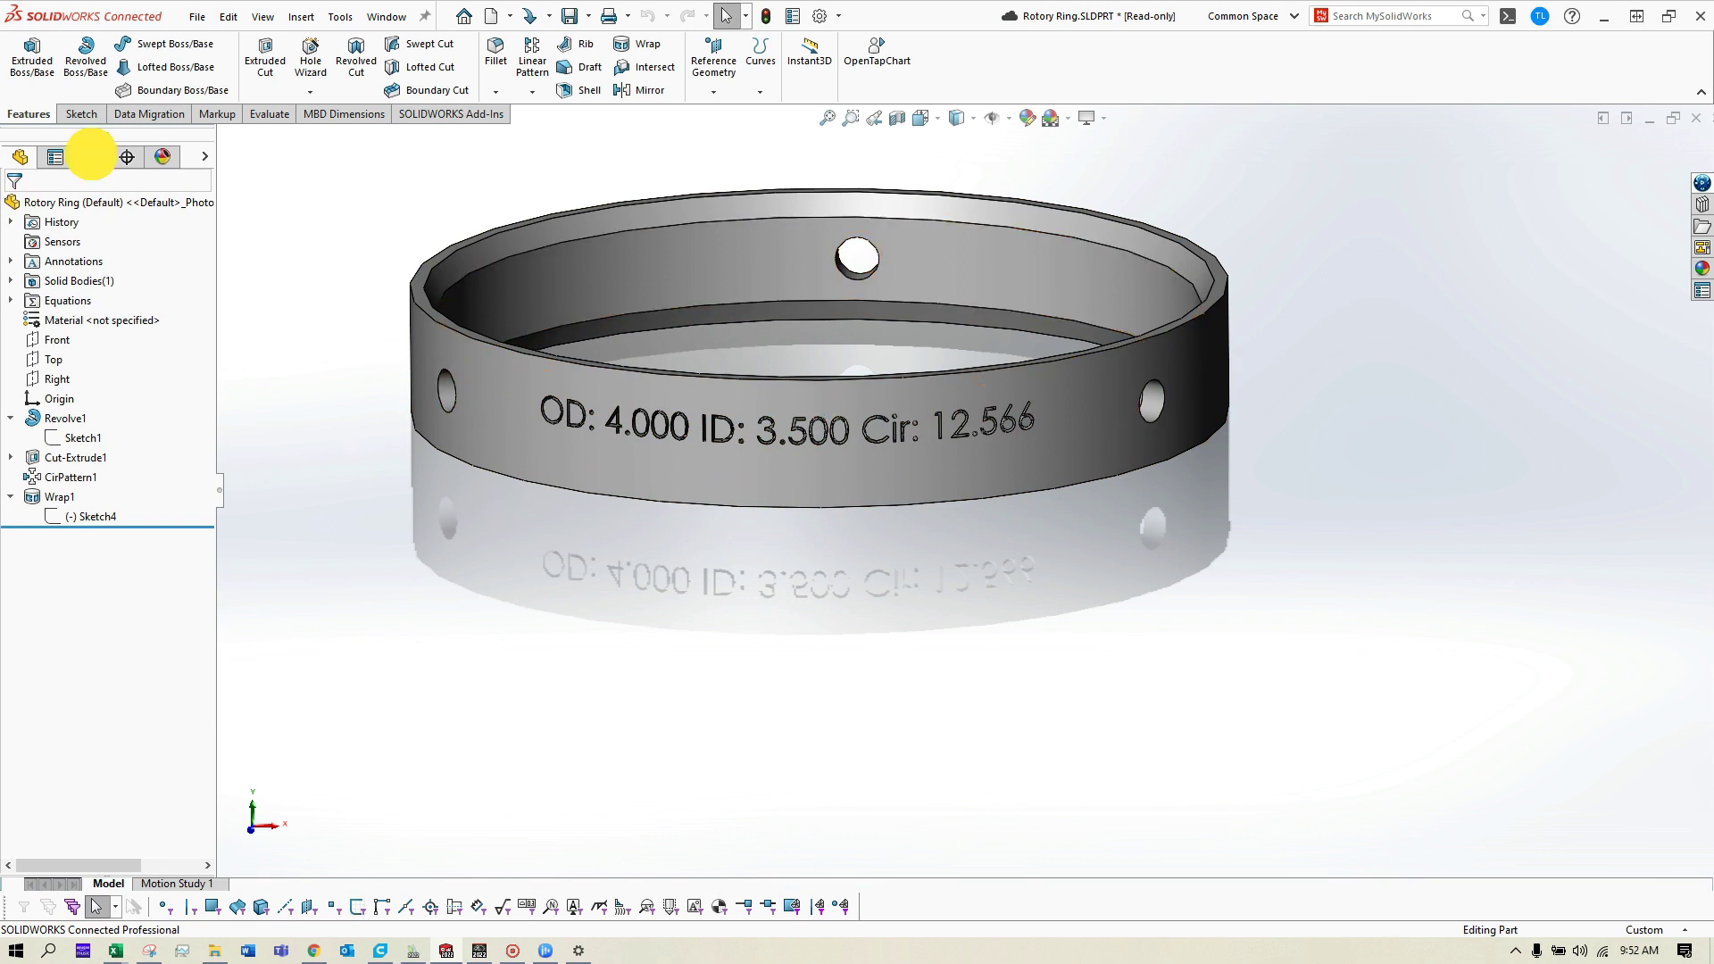
# Step: Open the part's Excel design table for editing in a new window
pyautogui.click(90, 157)
pyautogui.click(79, 236)
pyautogui.click(30, 237)
pyautogui.click(98, 256)
pyautogui.rightClick(79, 259)
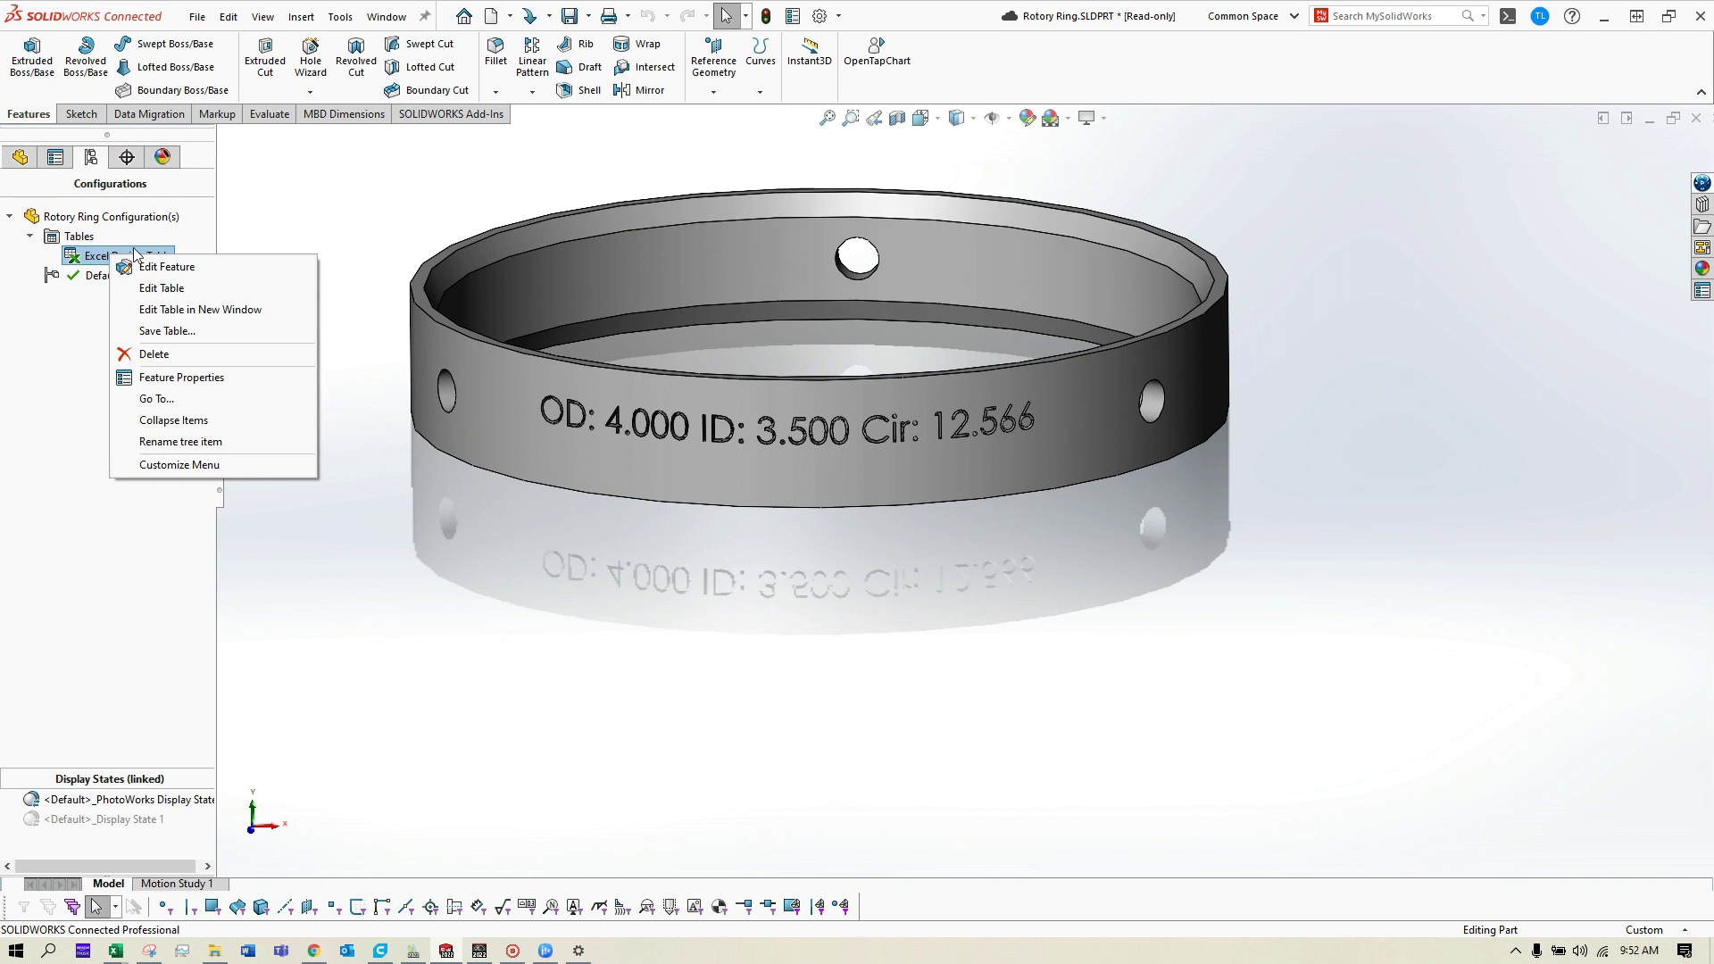
pyautogui.click(200, 309)
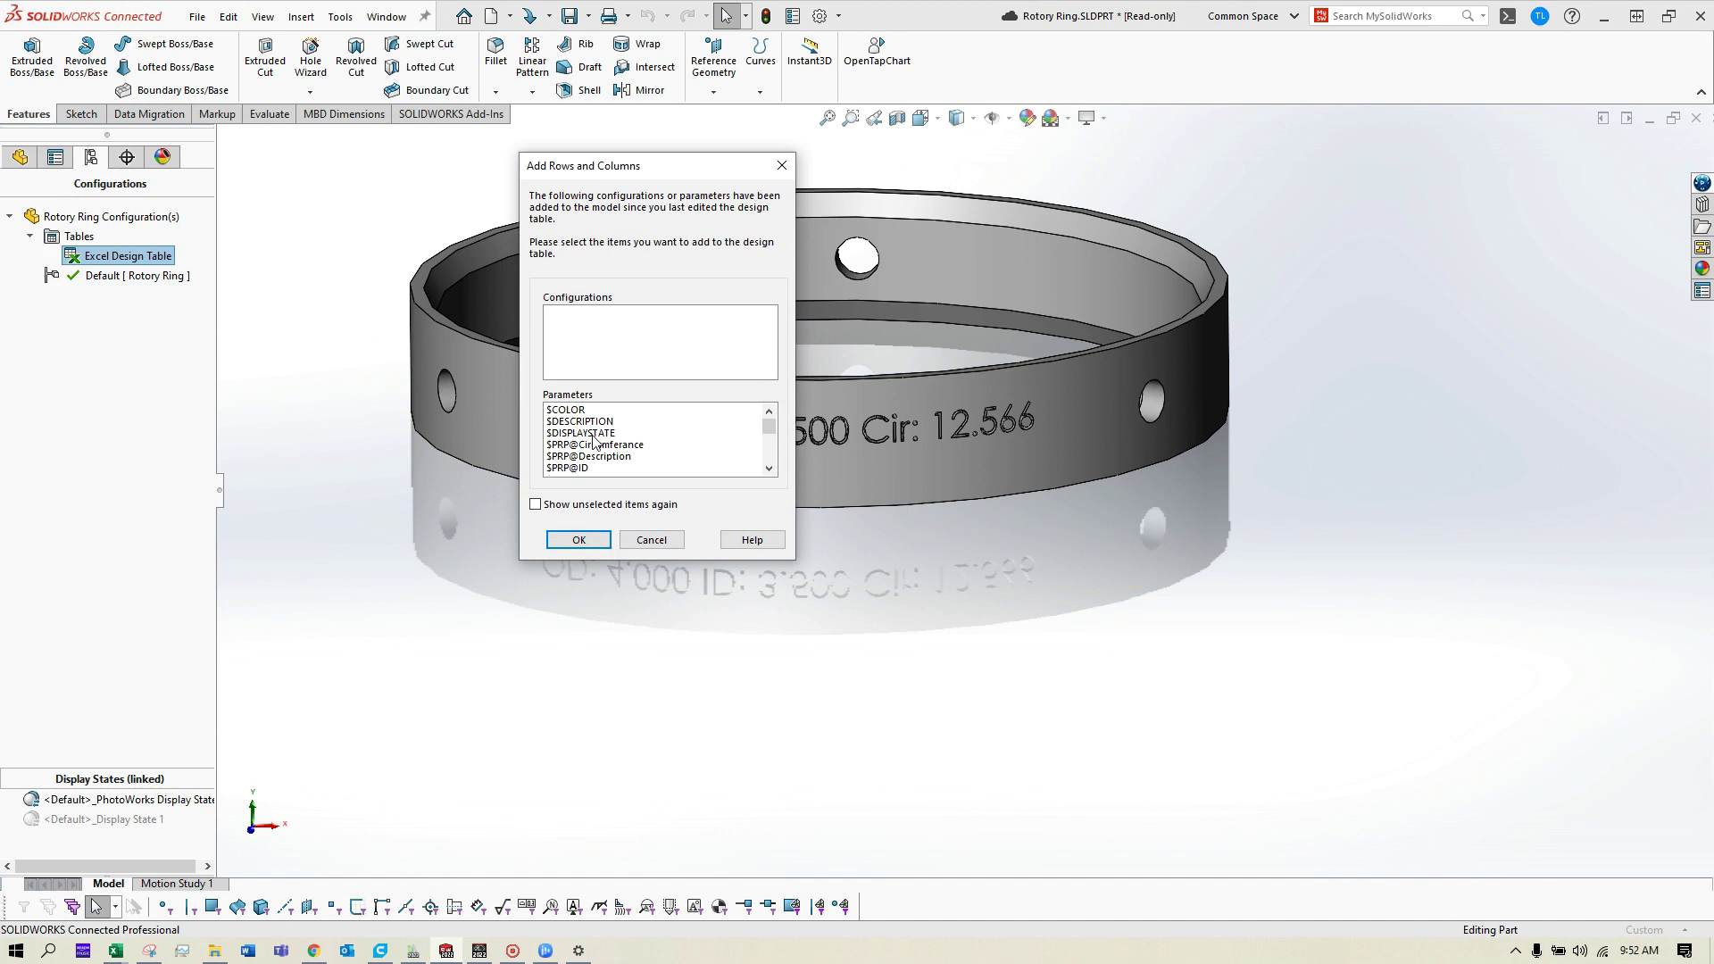
# Step: Add the Circumferance, Description, ID, OD and PartNumber property parameters to the design table
pyautogui.click(594, 444)
pyautogui.scroll(-1, 598, 435)
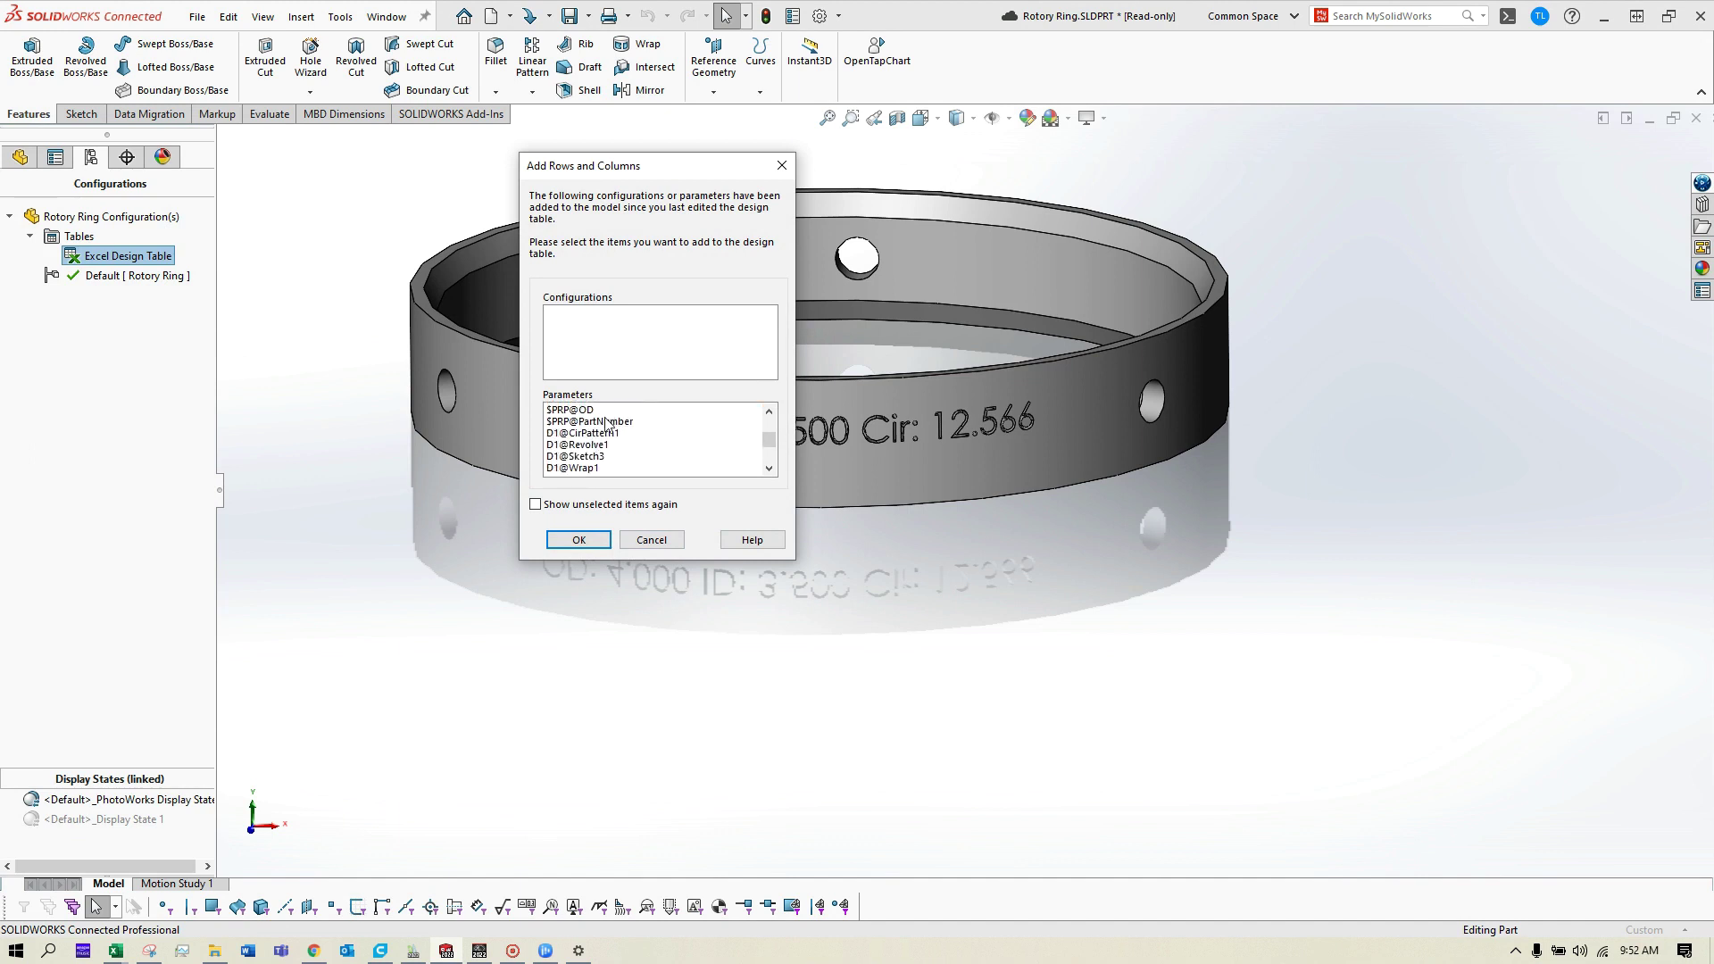
pyautogui.keyDown('ctrl'); pyautogui.click(603, 421); pyautogui.keyUp('ctrl')
pyautogui.keyDown('ctrl'); pyautogui.click(602, 433); pyautogui.keyUp('ctrl')
pyautogui.keyDown('ctrl'); pyautogui.click(602, 444); pyautogui.keyUp('ctrl')
pyautogui.keyDown('ctrl'); pyautogui.click(610, 457); pyautogui.keyUp('ctrl')
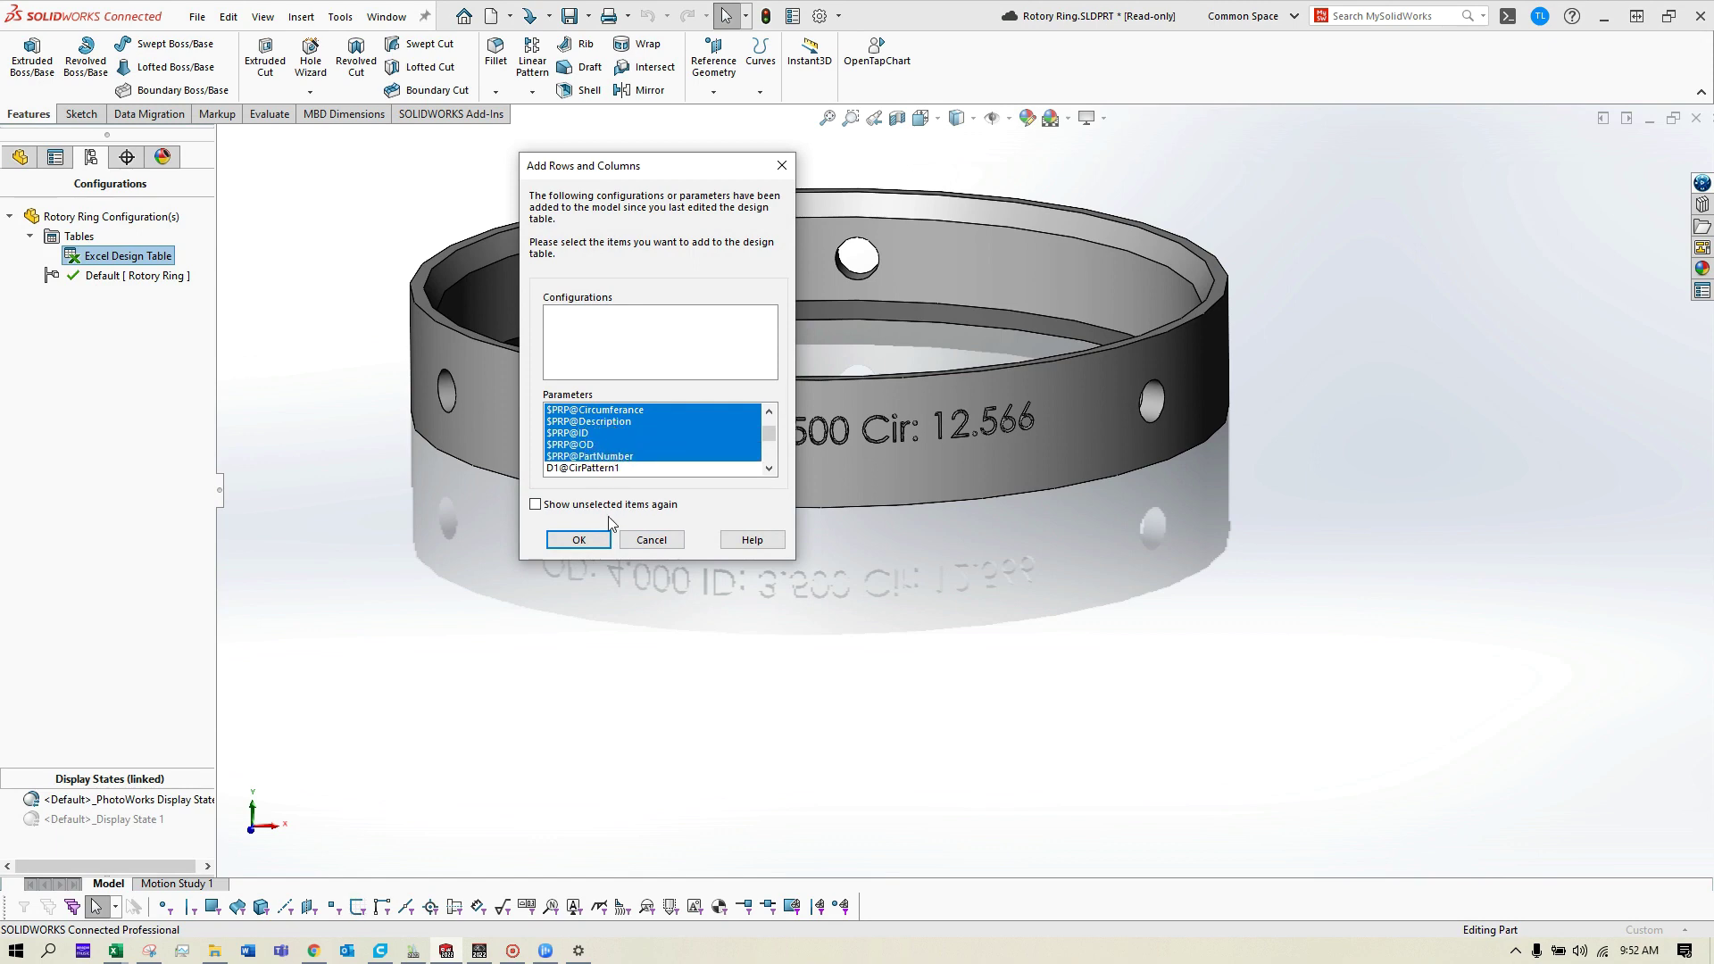
pyautogui.click(578, 539)
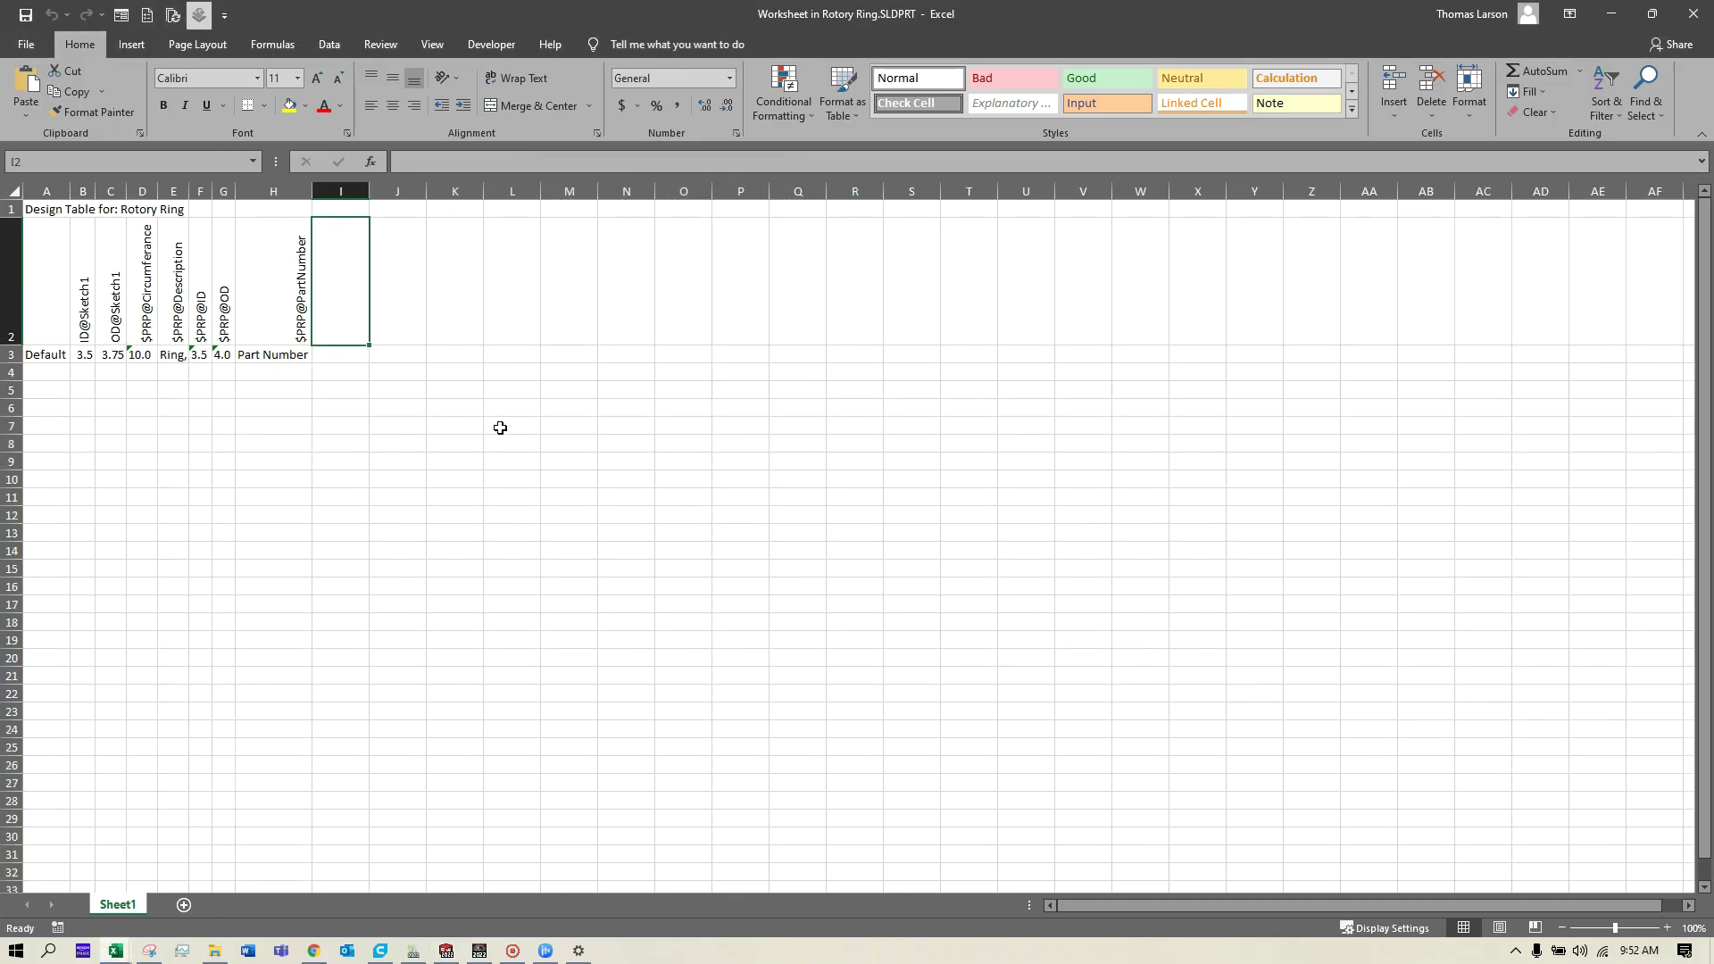
# Step: Apply the Number format to columns A through J of the design table worksheet
pyautogui.moveTo(30, 183); pyautogui.dragTo(406, 197)
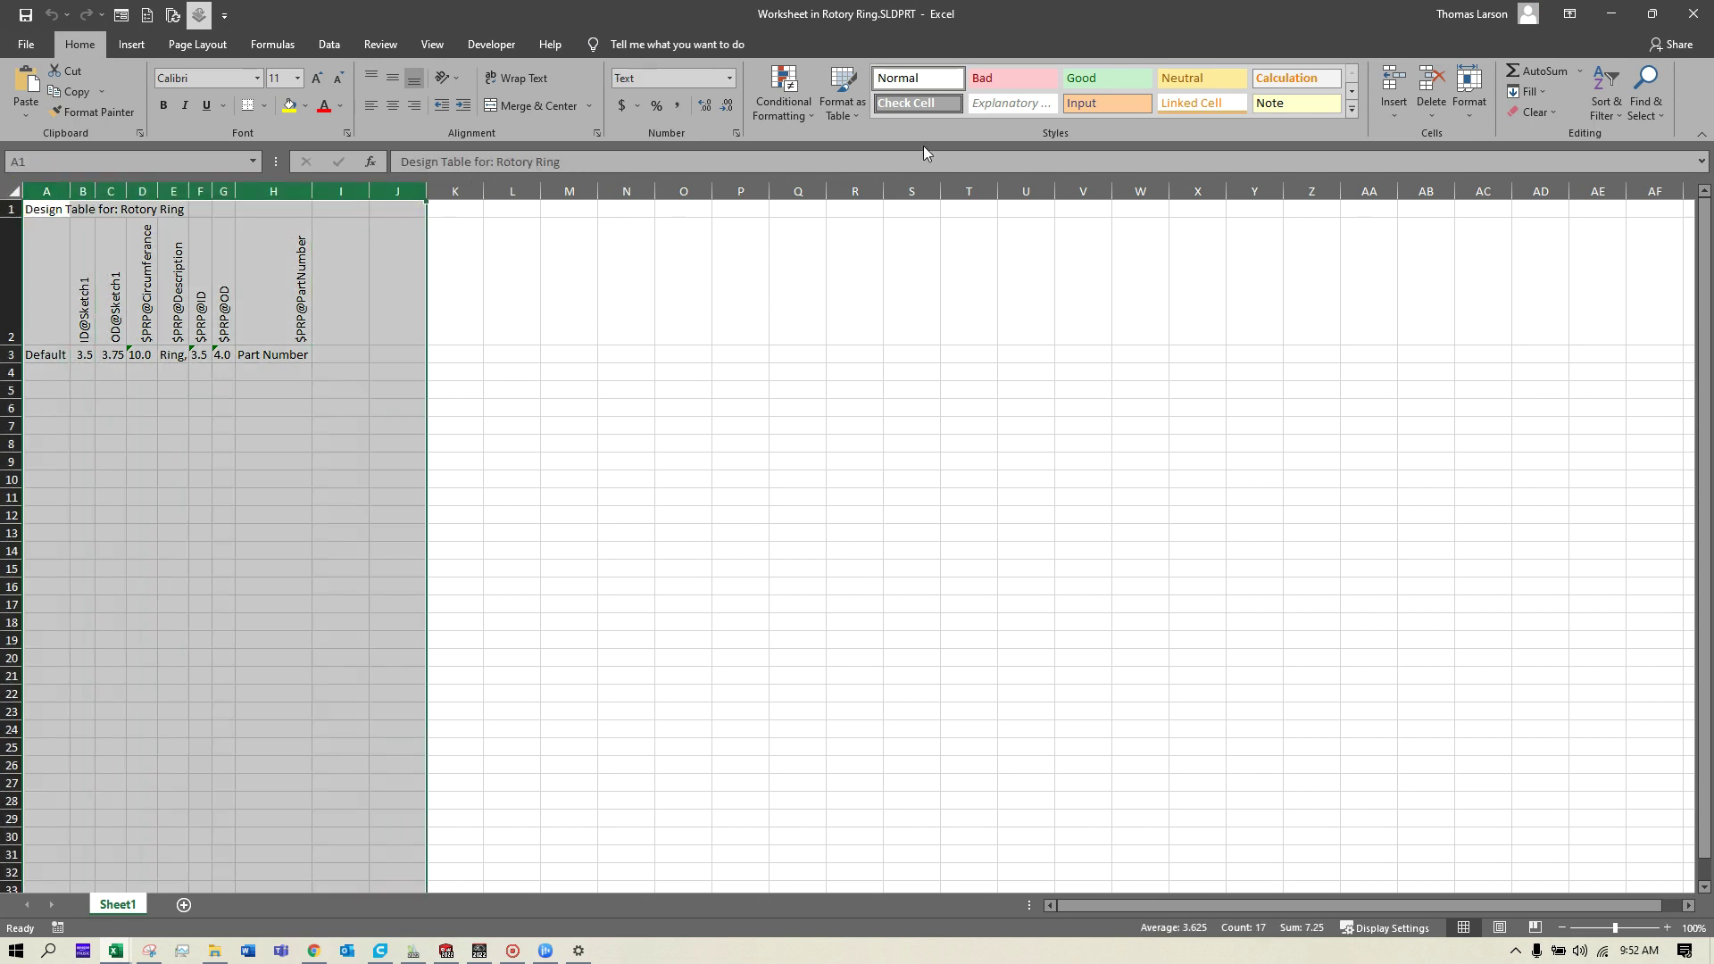
pyautogui.click(728, 77)
pyautogui.click(701, 161)
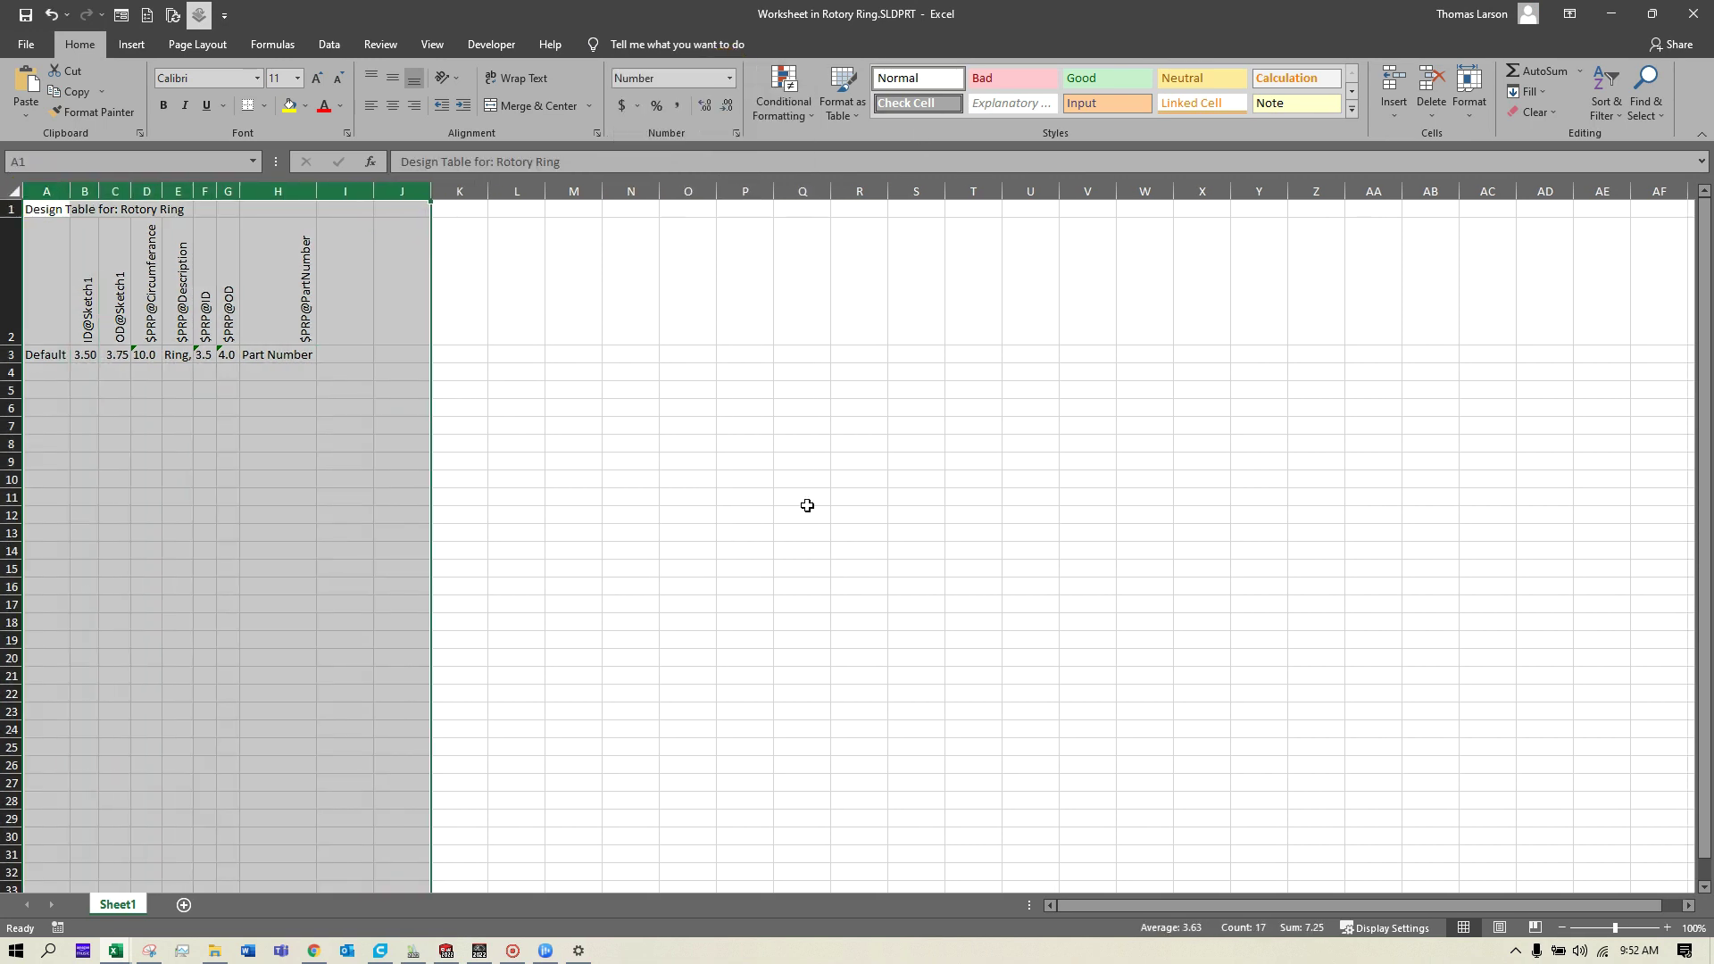
pyautogui.click(540, 463)
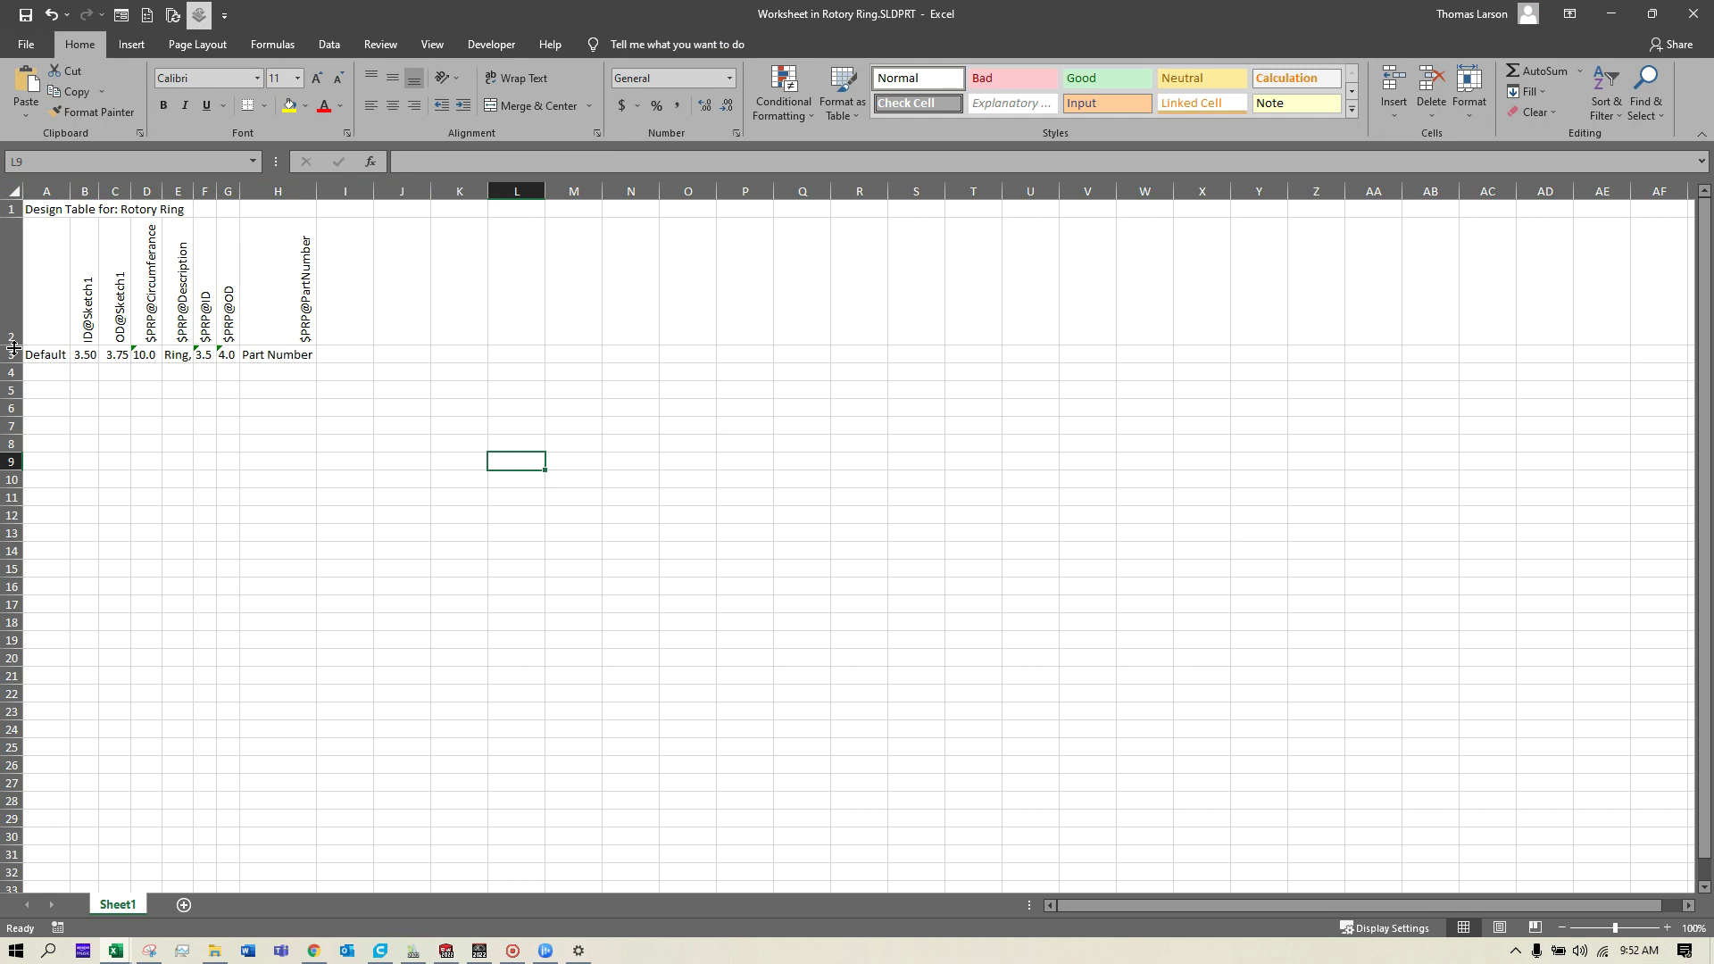
# Step: Move the Description, ID, OD and PartNumber property columns in front of the ID@Sketch1 column
pyautogui.click(246, 193)
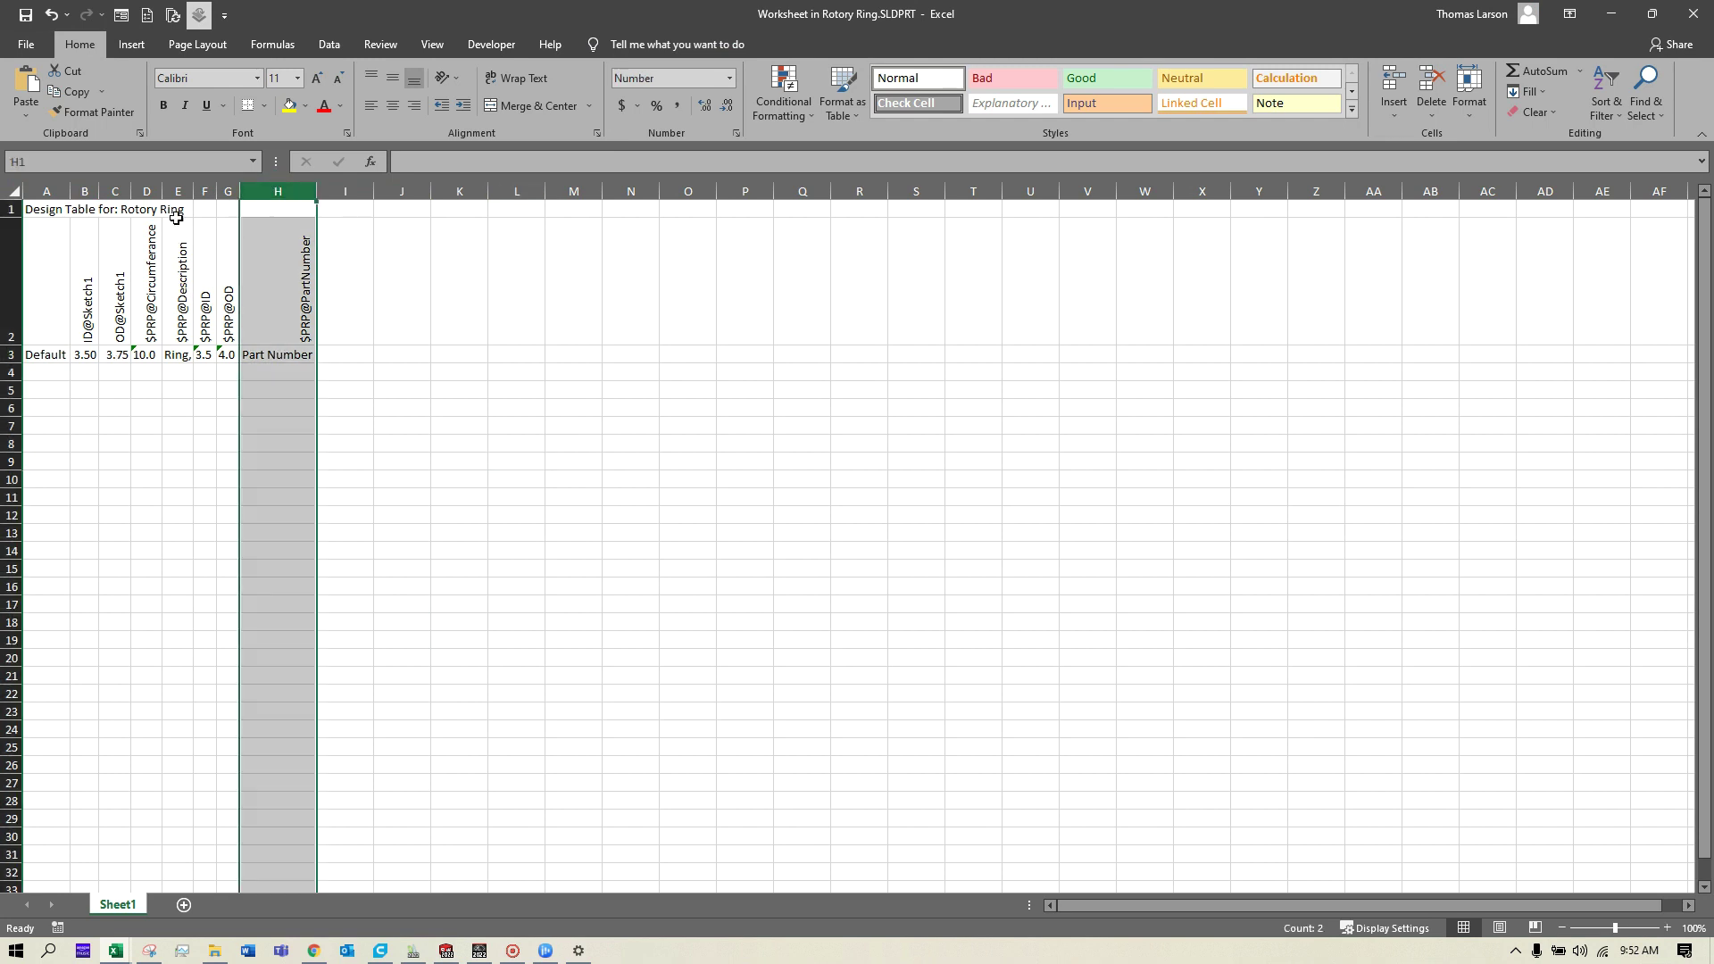
pyautogui.moveTo(178, 191); pyautogui.dragTo(299, 191)
pyautogui.rightClick(296, 193)
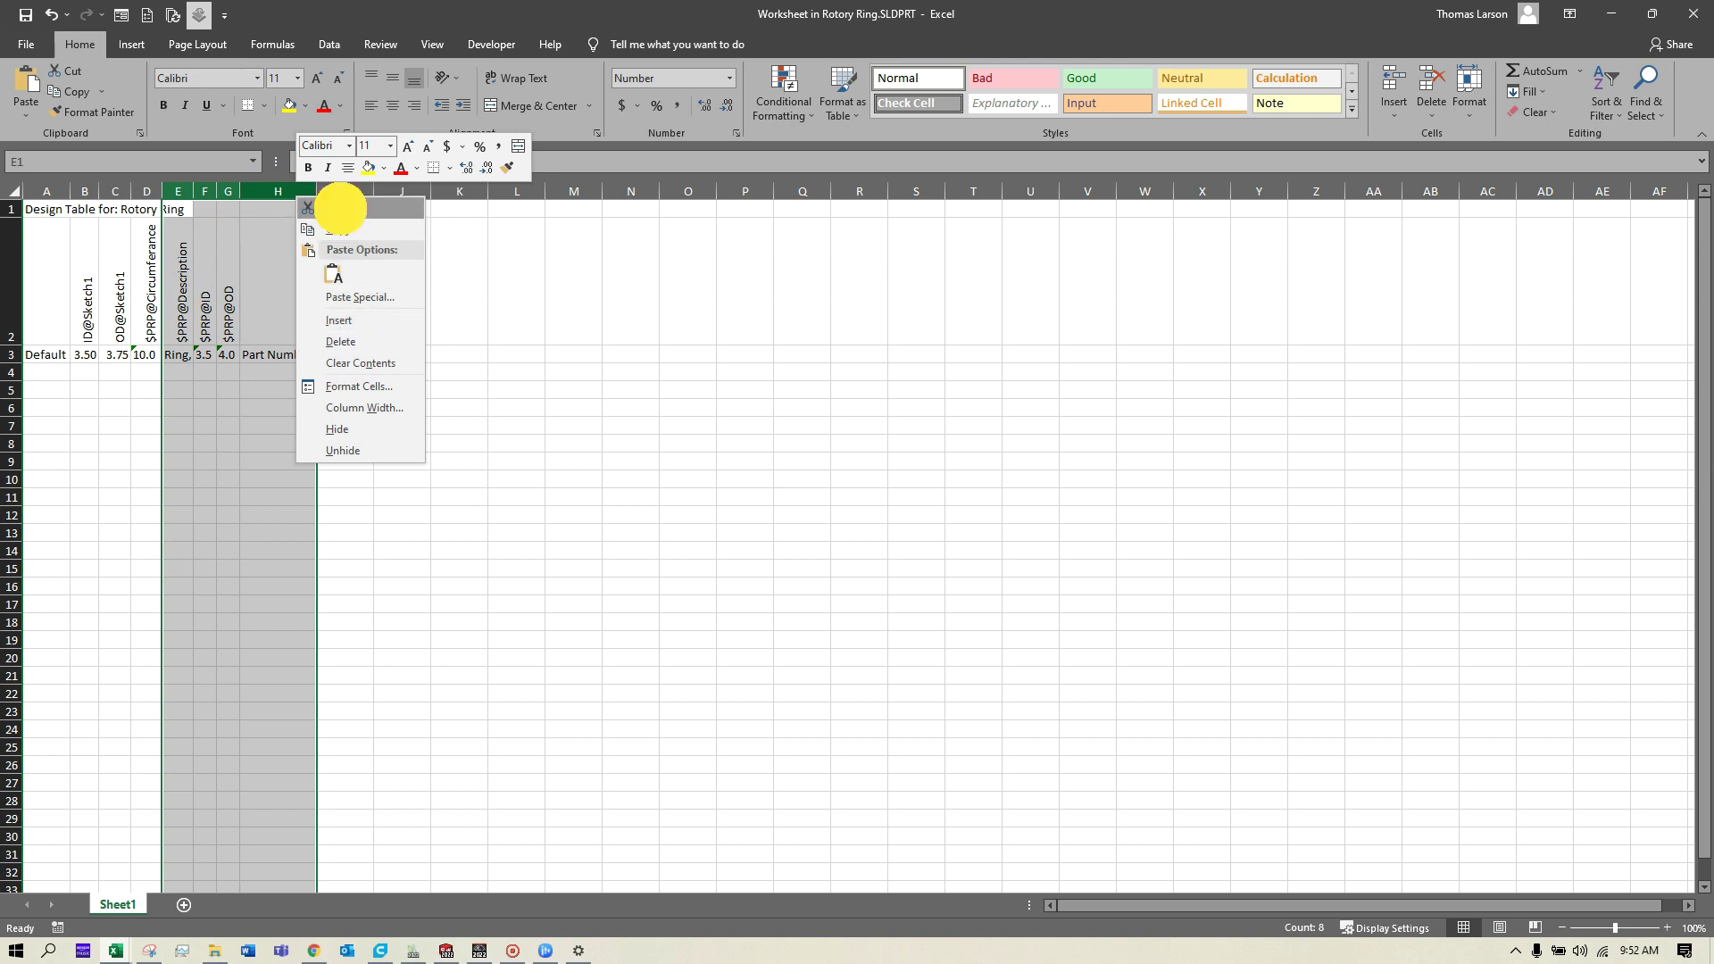
pyautogui.click(340, 211)
pyautogui.rightClick(87, 191)
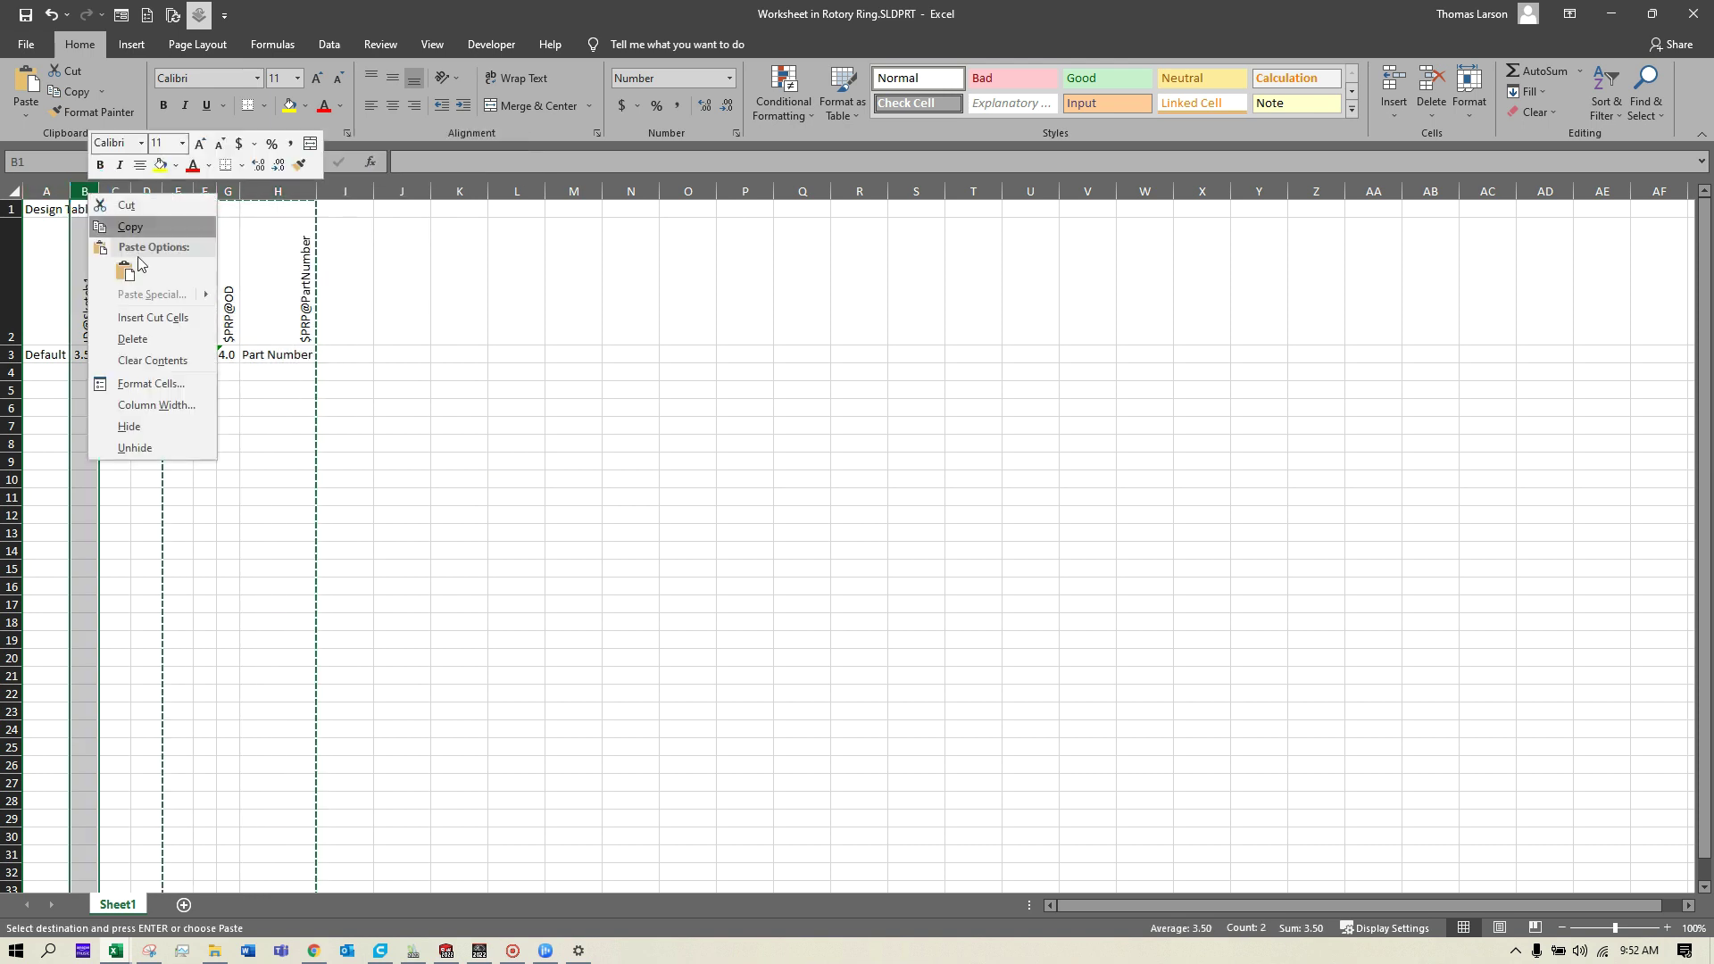
pyautogui.click(136, 317)
pyautogui.click(402, 444)
# Step: Adjust the design table's column widths, making the configuration name, Description and PartNumber columns wider
pyautogui.click(31, 352)
pyautogui.moveTo(71, 191); pyautogui.dragTo(213, 191)
pyautogui.click(185, 422)
pyautogui.click(159, 191)
pyautogui.click(297, 191)
pyautogui.moveTo(336, 191); pyautogui.dragTo(381, 191)
pyautogui.click(191, 191)
pyautogui.moveTo(212, 191); pyautogui.dragTo(270, 191)
pyautogui.click(304, 444)
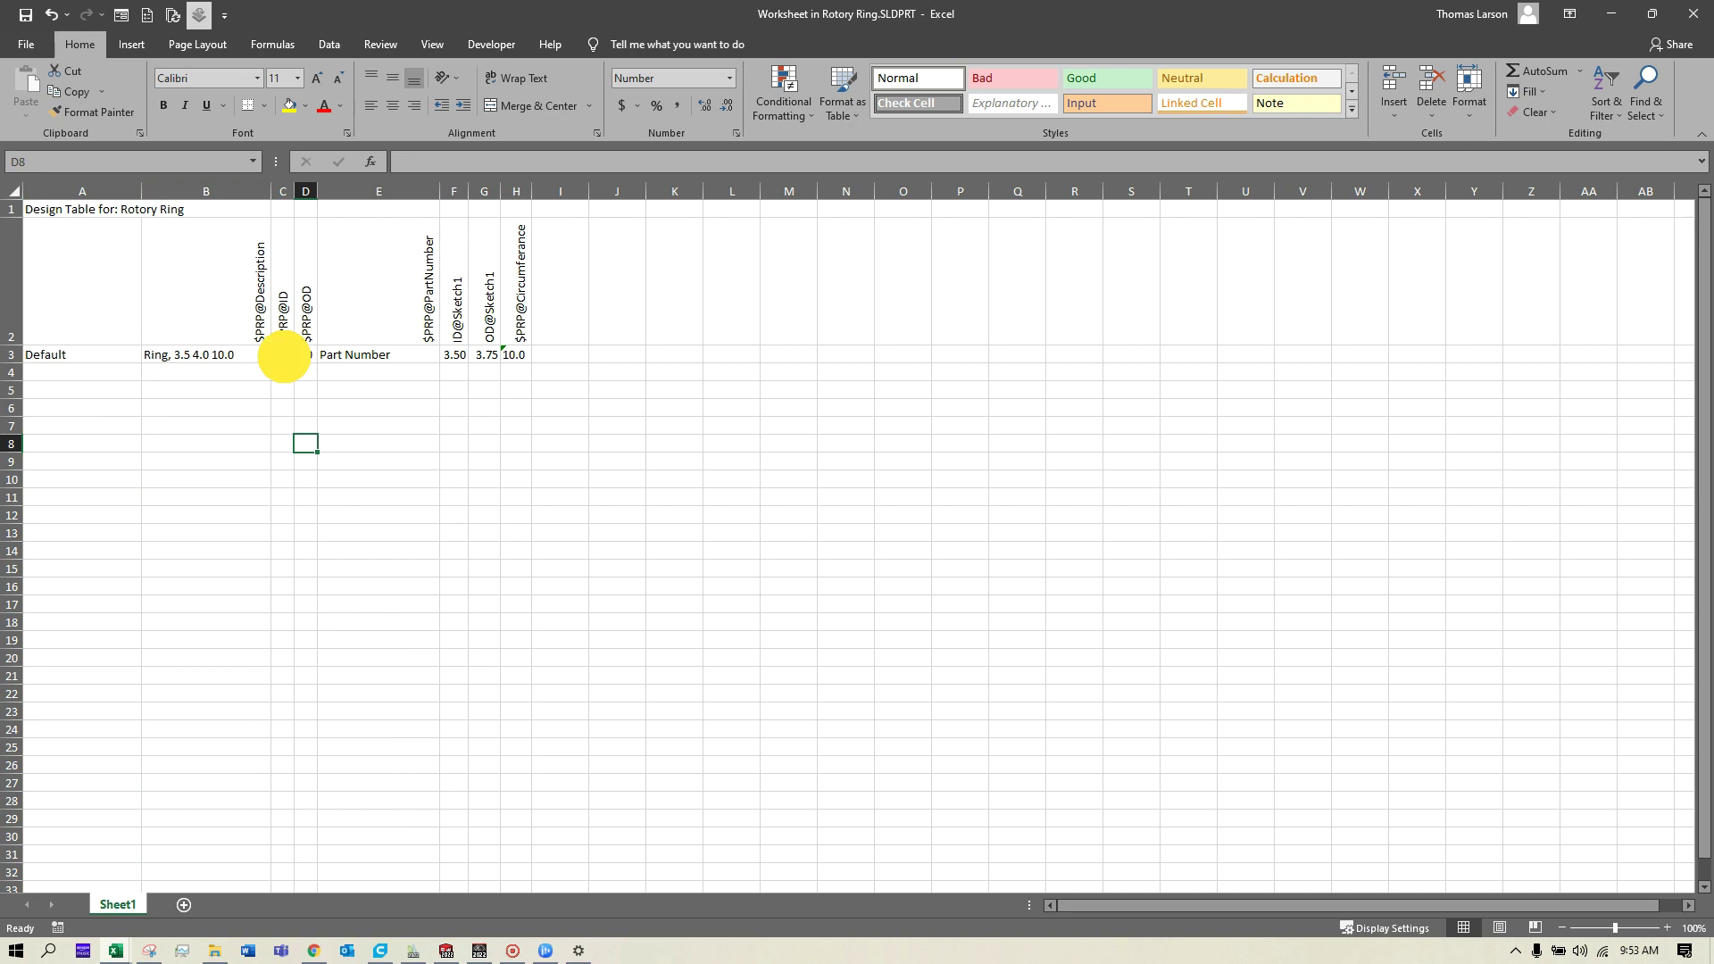
# Step: Move the $PRP@OD column in front of the $PRP@ID column
pyautogui.click(283, 356)
pyautogui.click(306, 353)
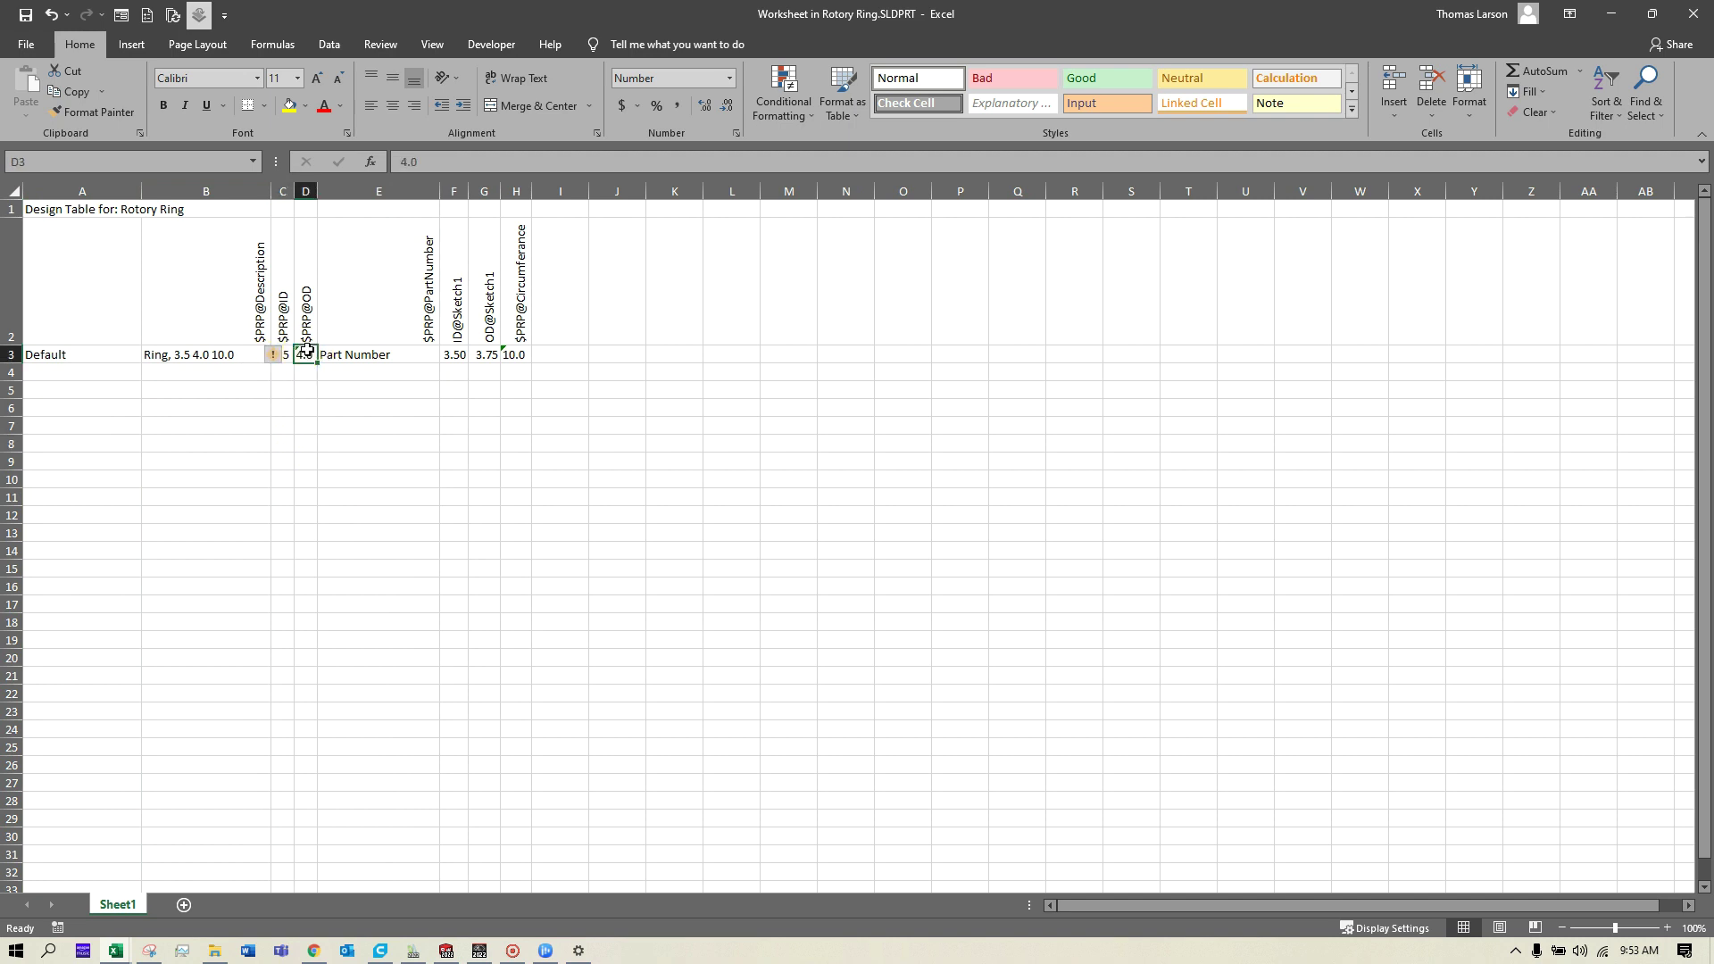
pyautogui.rightClick(305, 193)
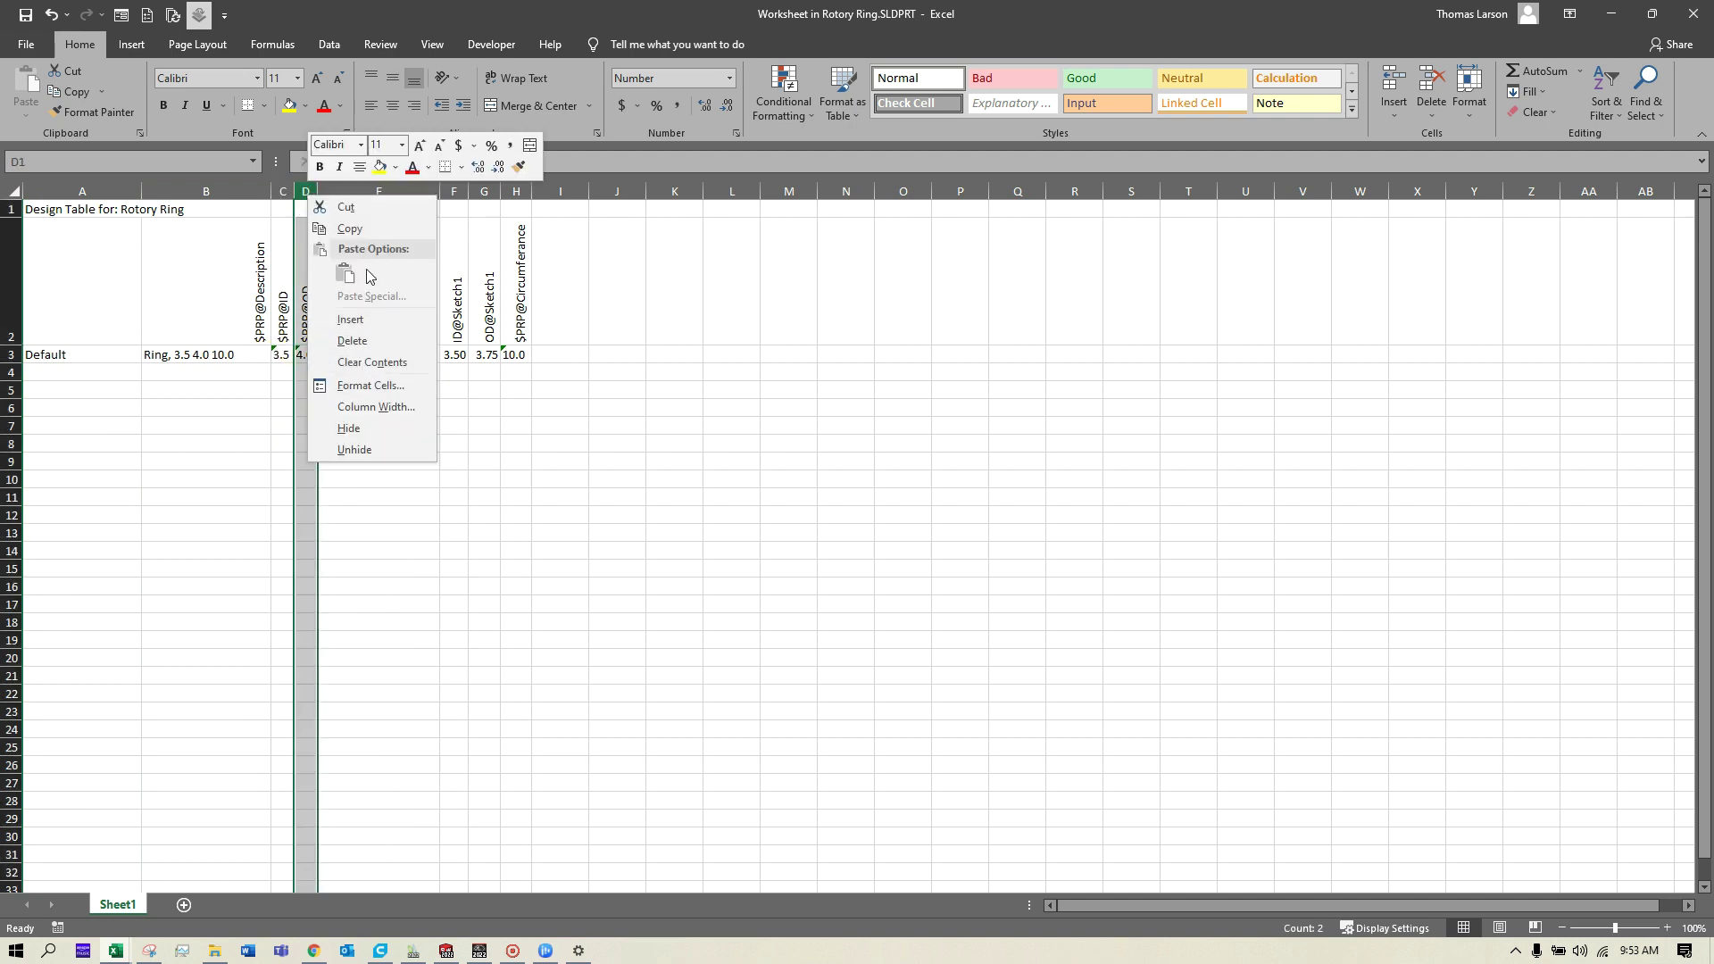
pyautogui.click(364, 207)
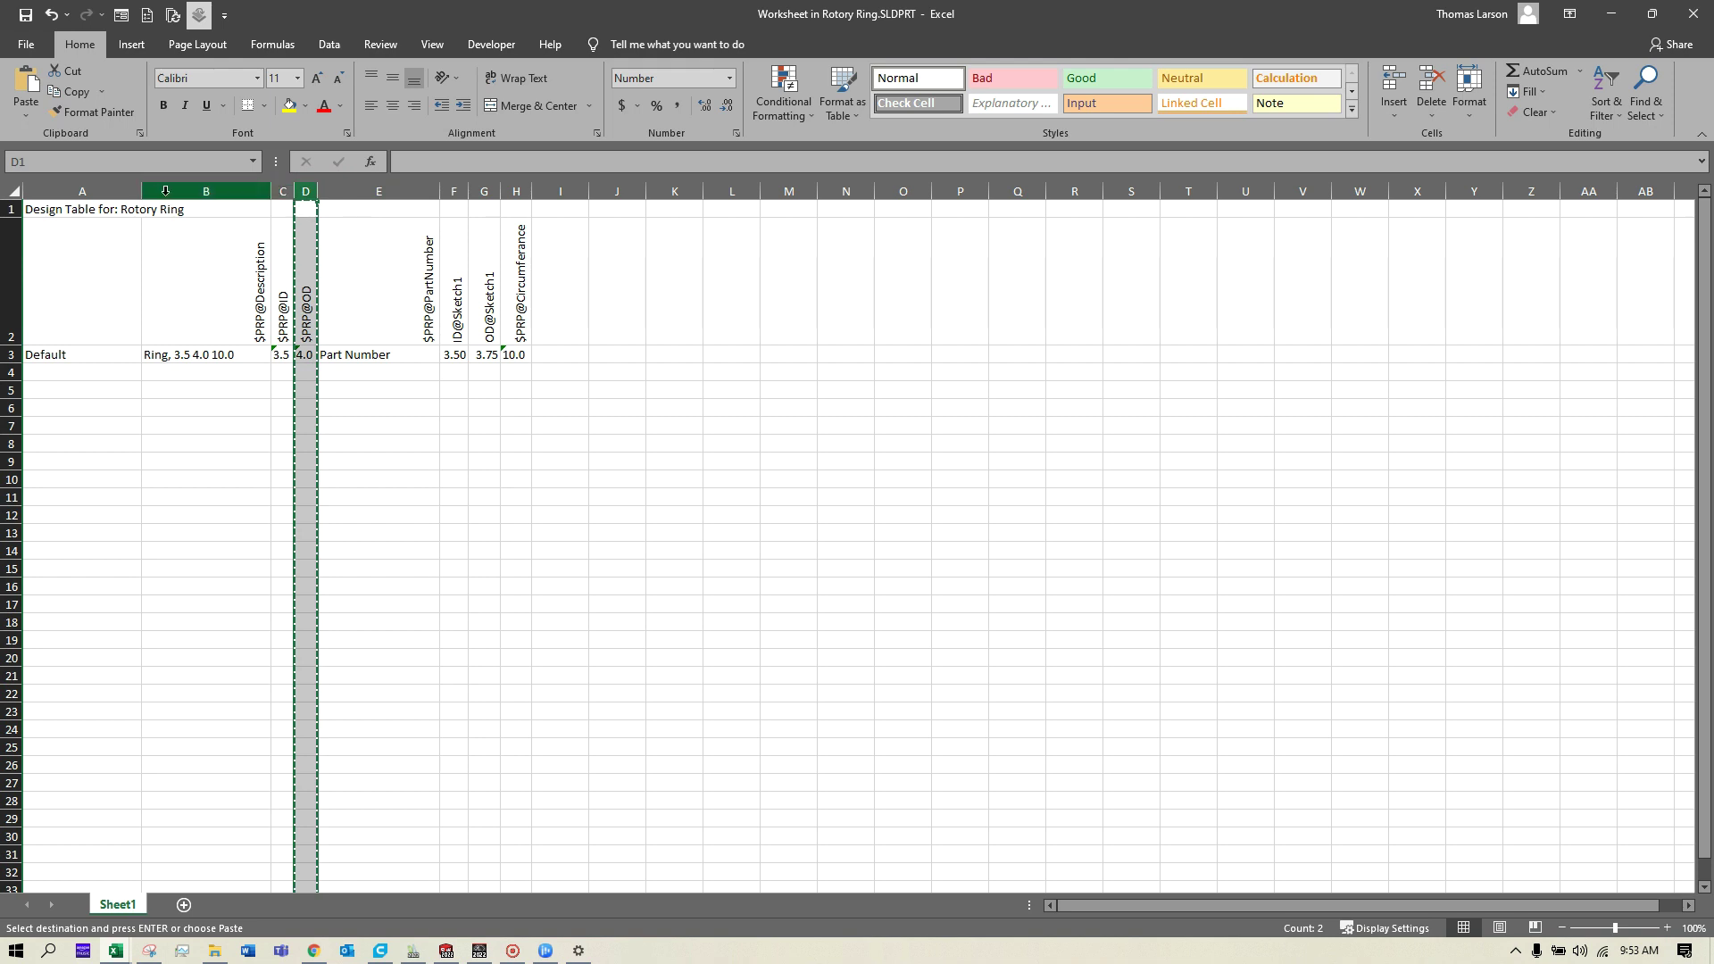
pyautogui.rightClick(280, 191)
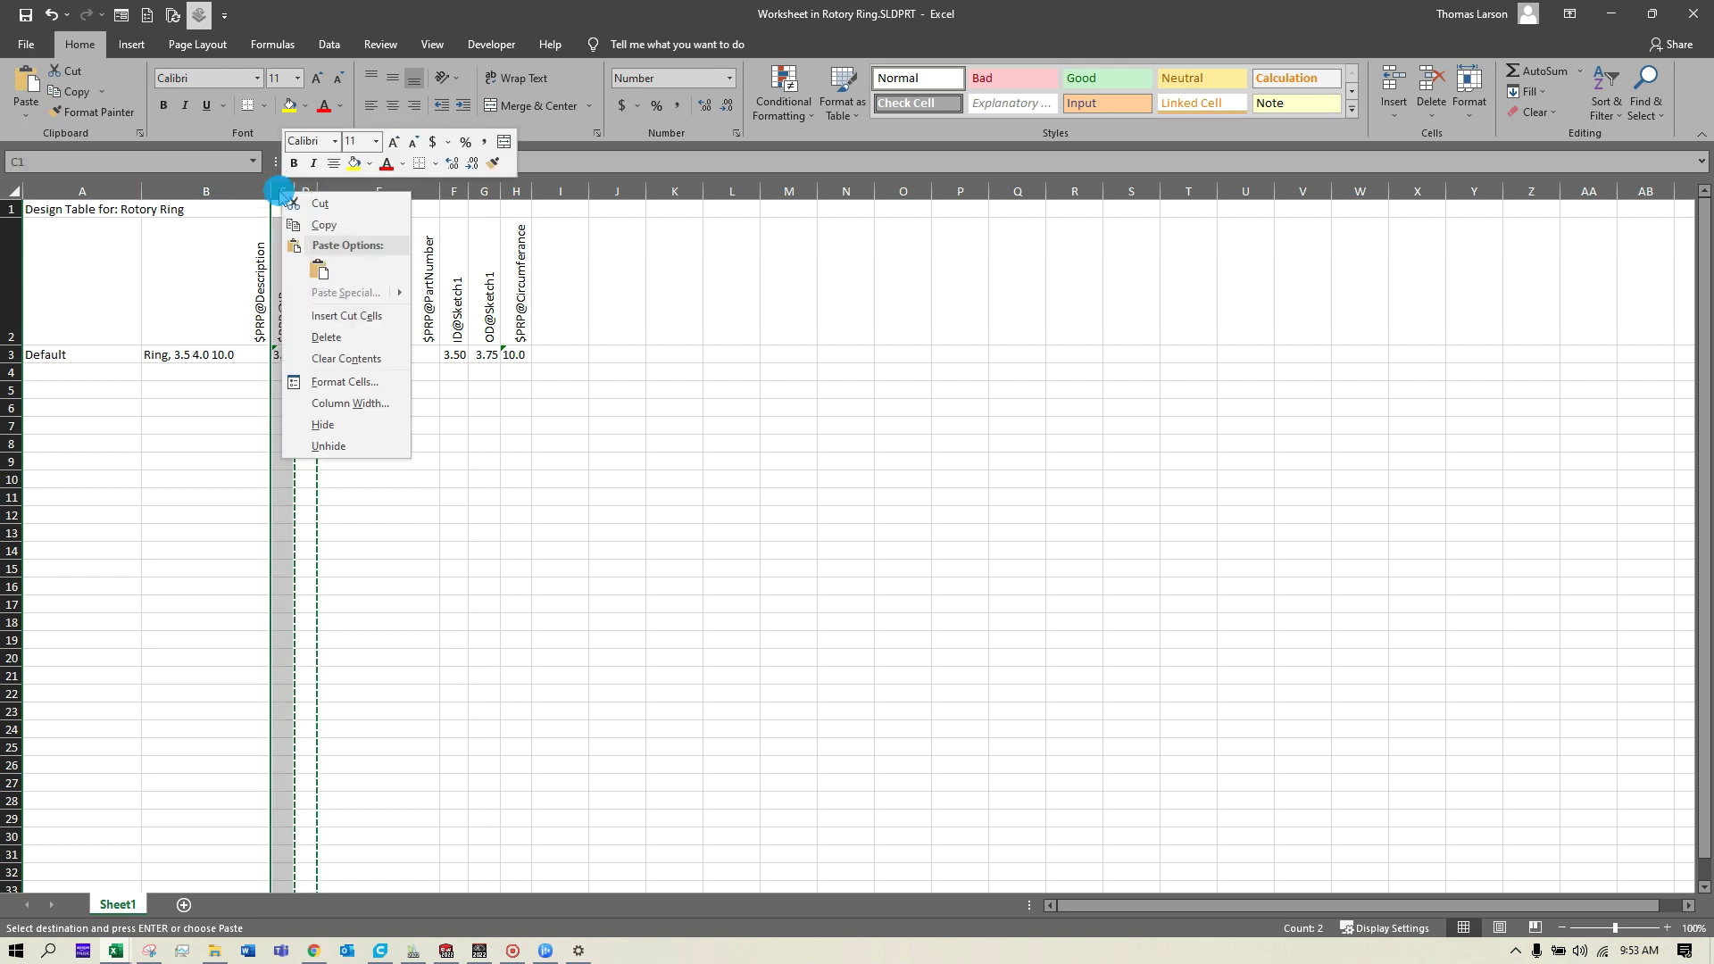
pyautogui.click(326, 316)
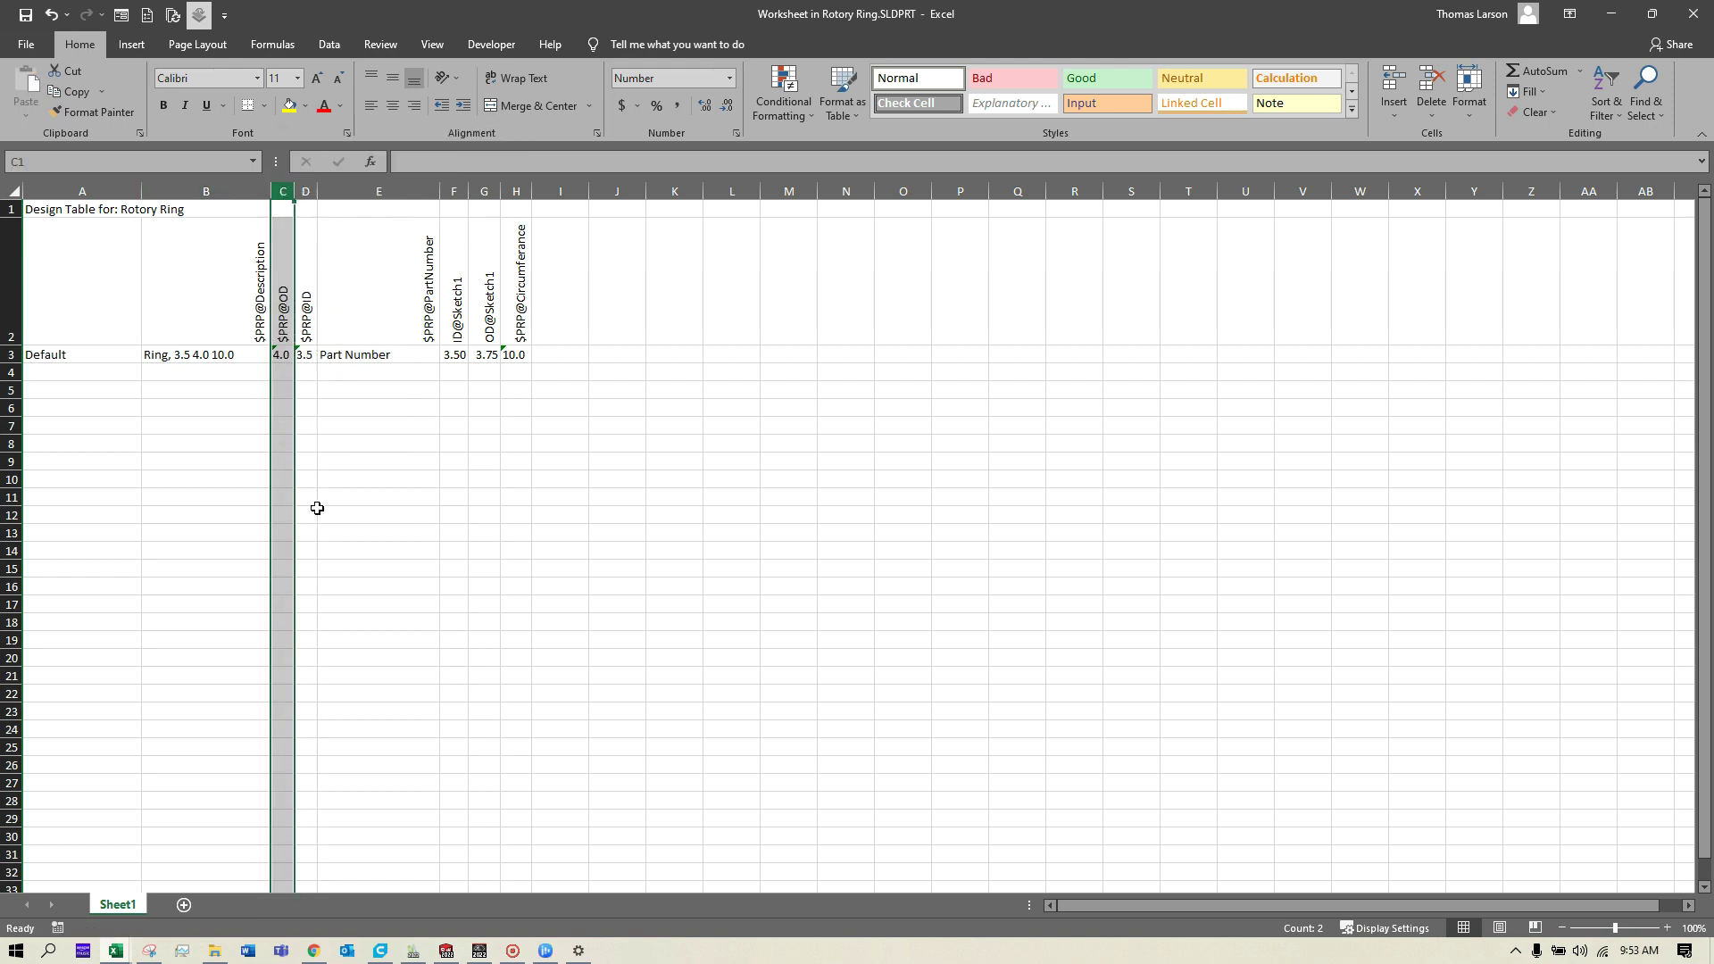
pyautogui.click(304, 407)
# Step: Link the Default row's ID@Sketch1 cell to =D3 and its OD@Sketch1 cell to =C3
pyautogui.click(189, 355)
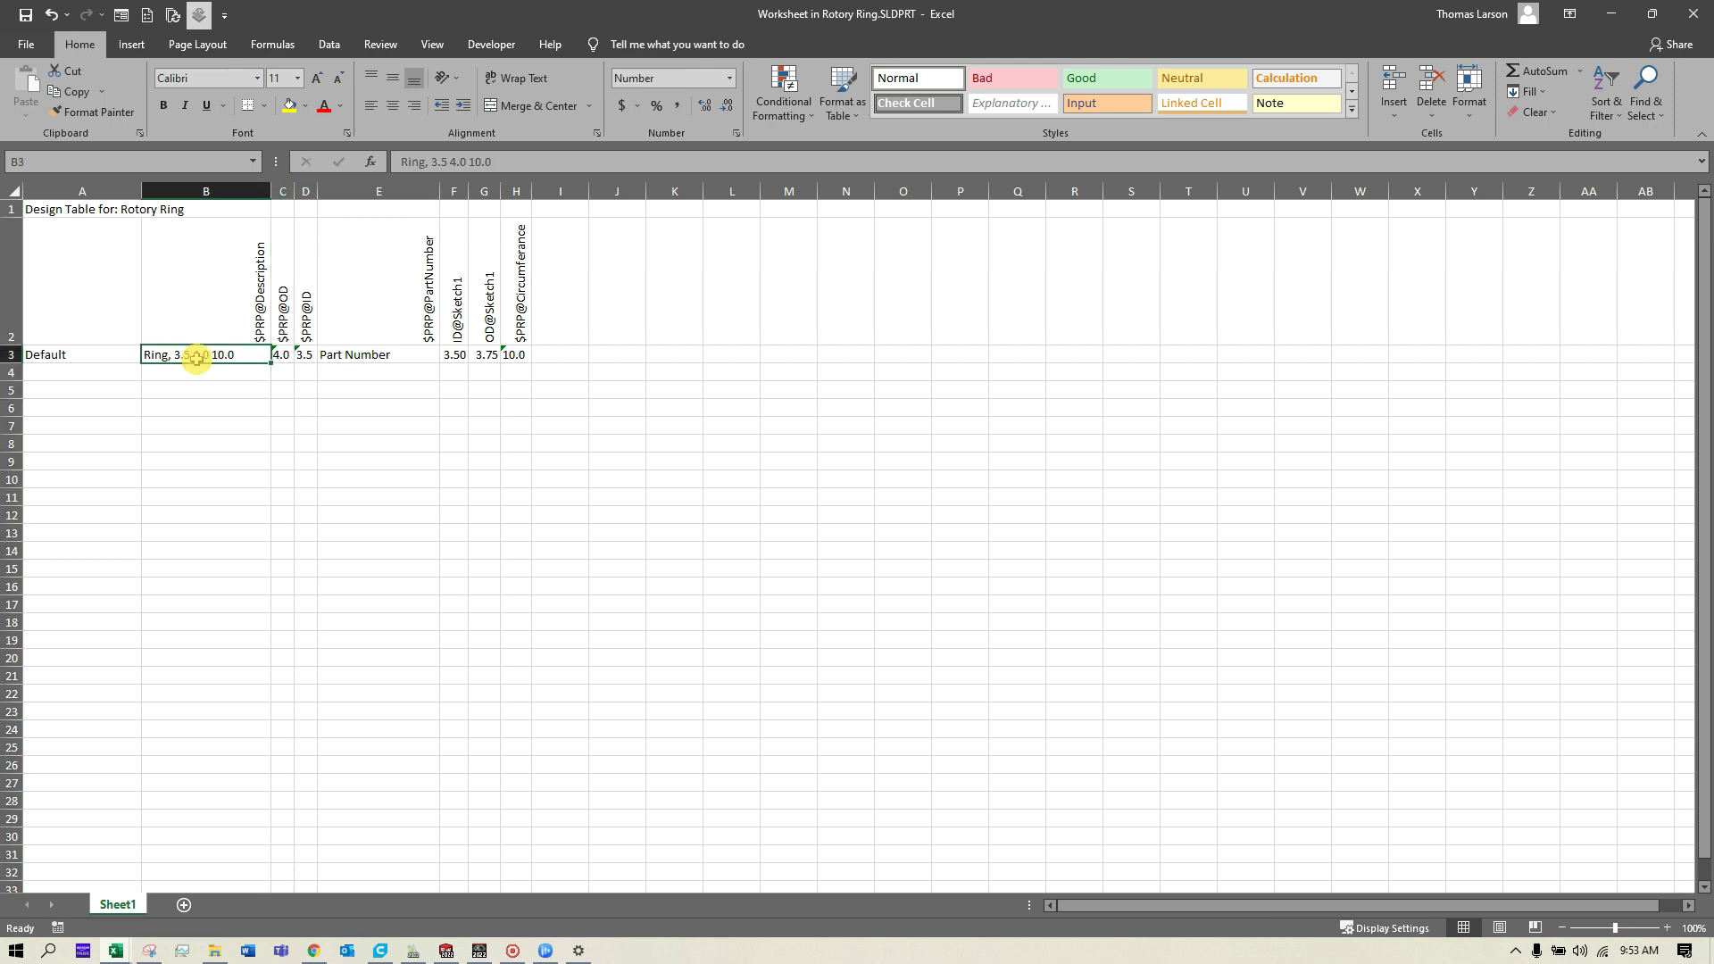
pyautogui.click(459, 408)
pyautogui.click(456, 355)
pyautogui.write('=')
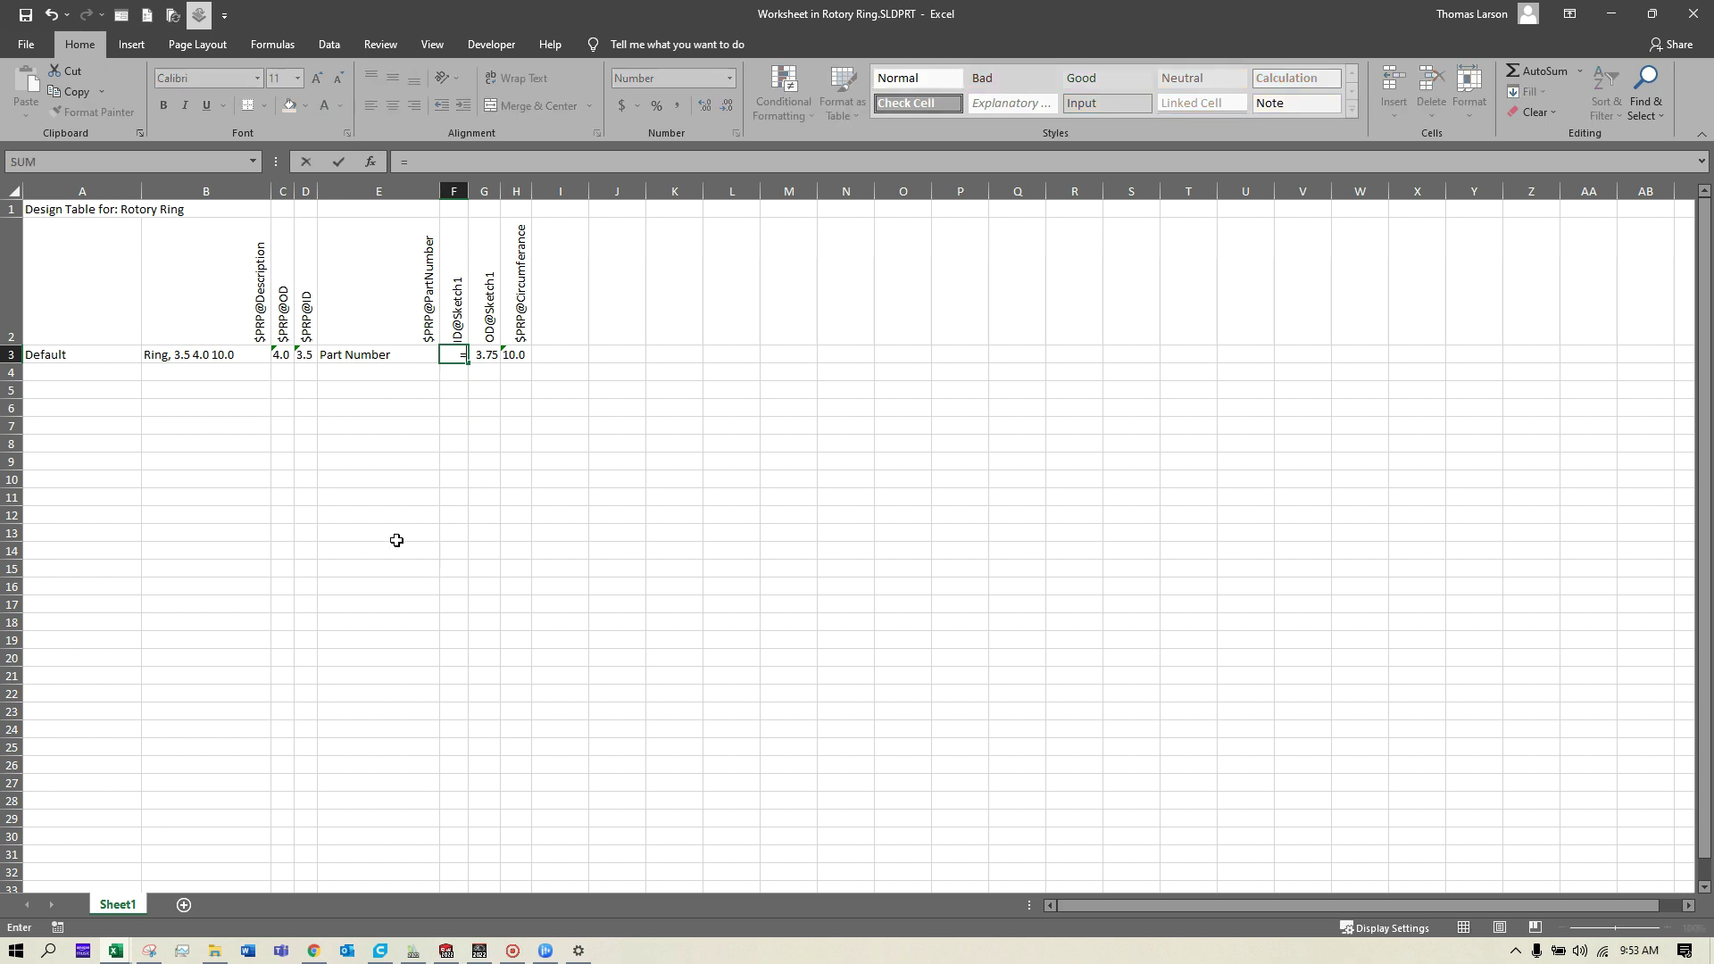
pyautogui.click(305, 357)
pyautogui.press('Return')
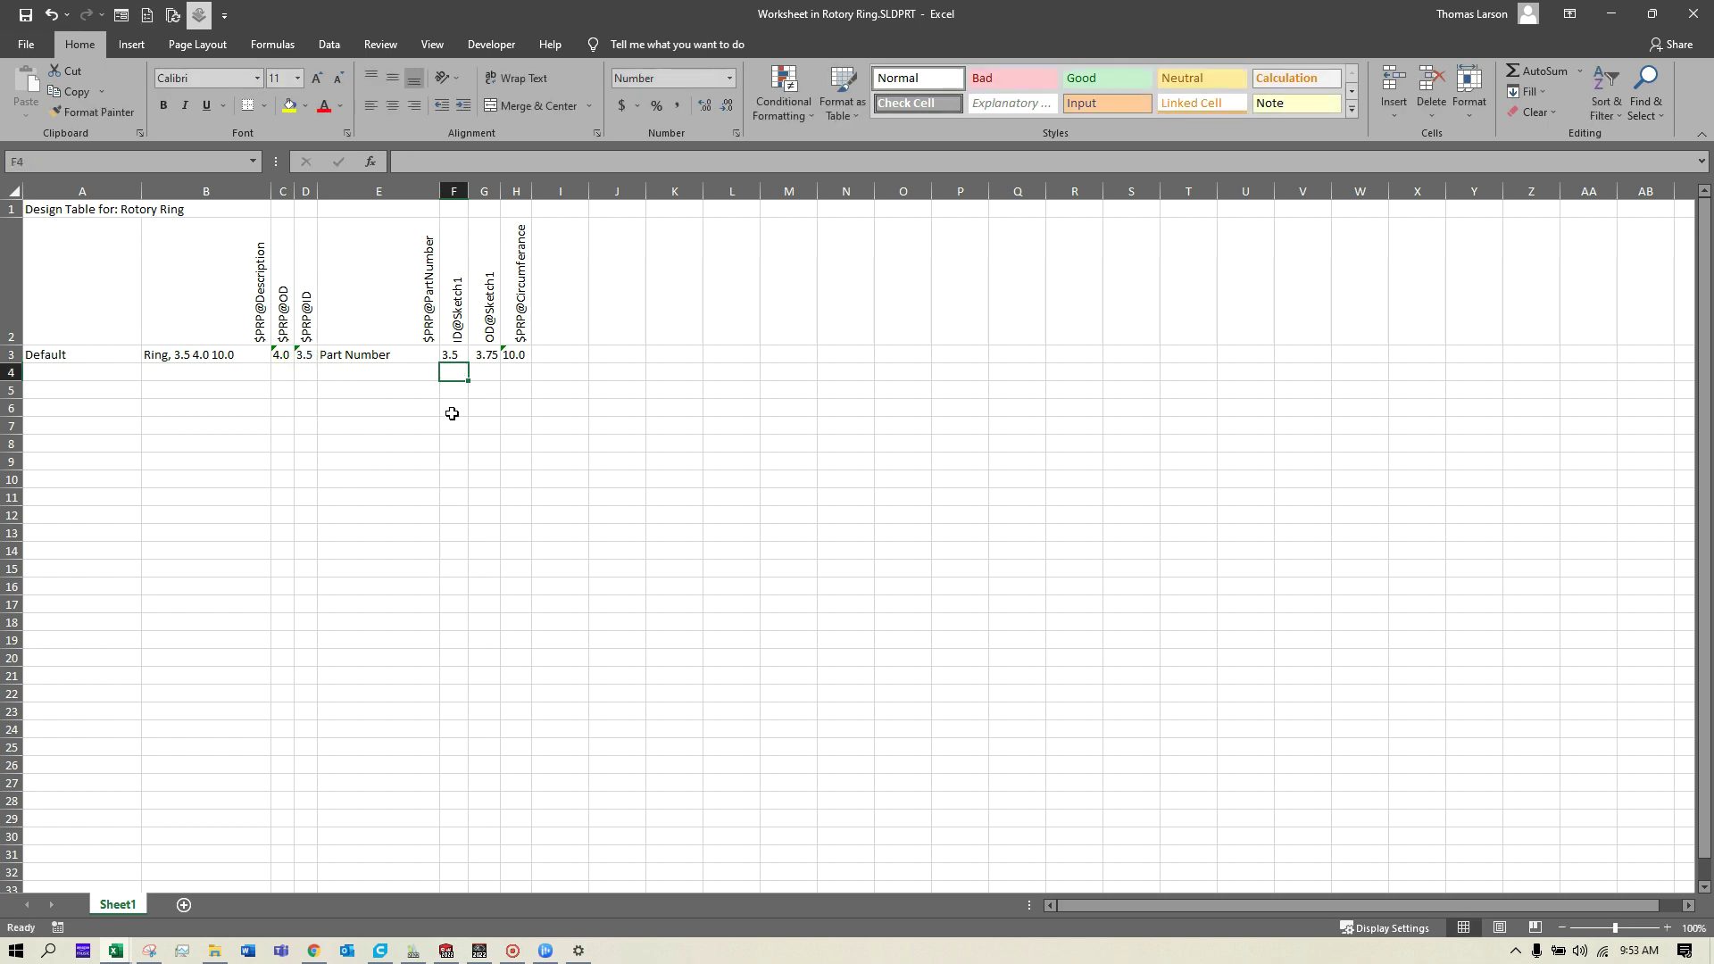
pyautogui.click(479, 360)
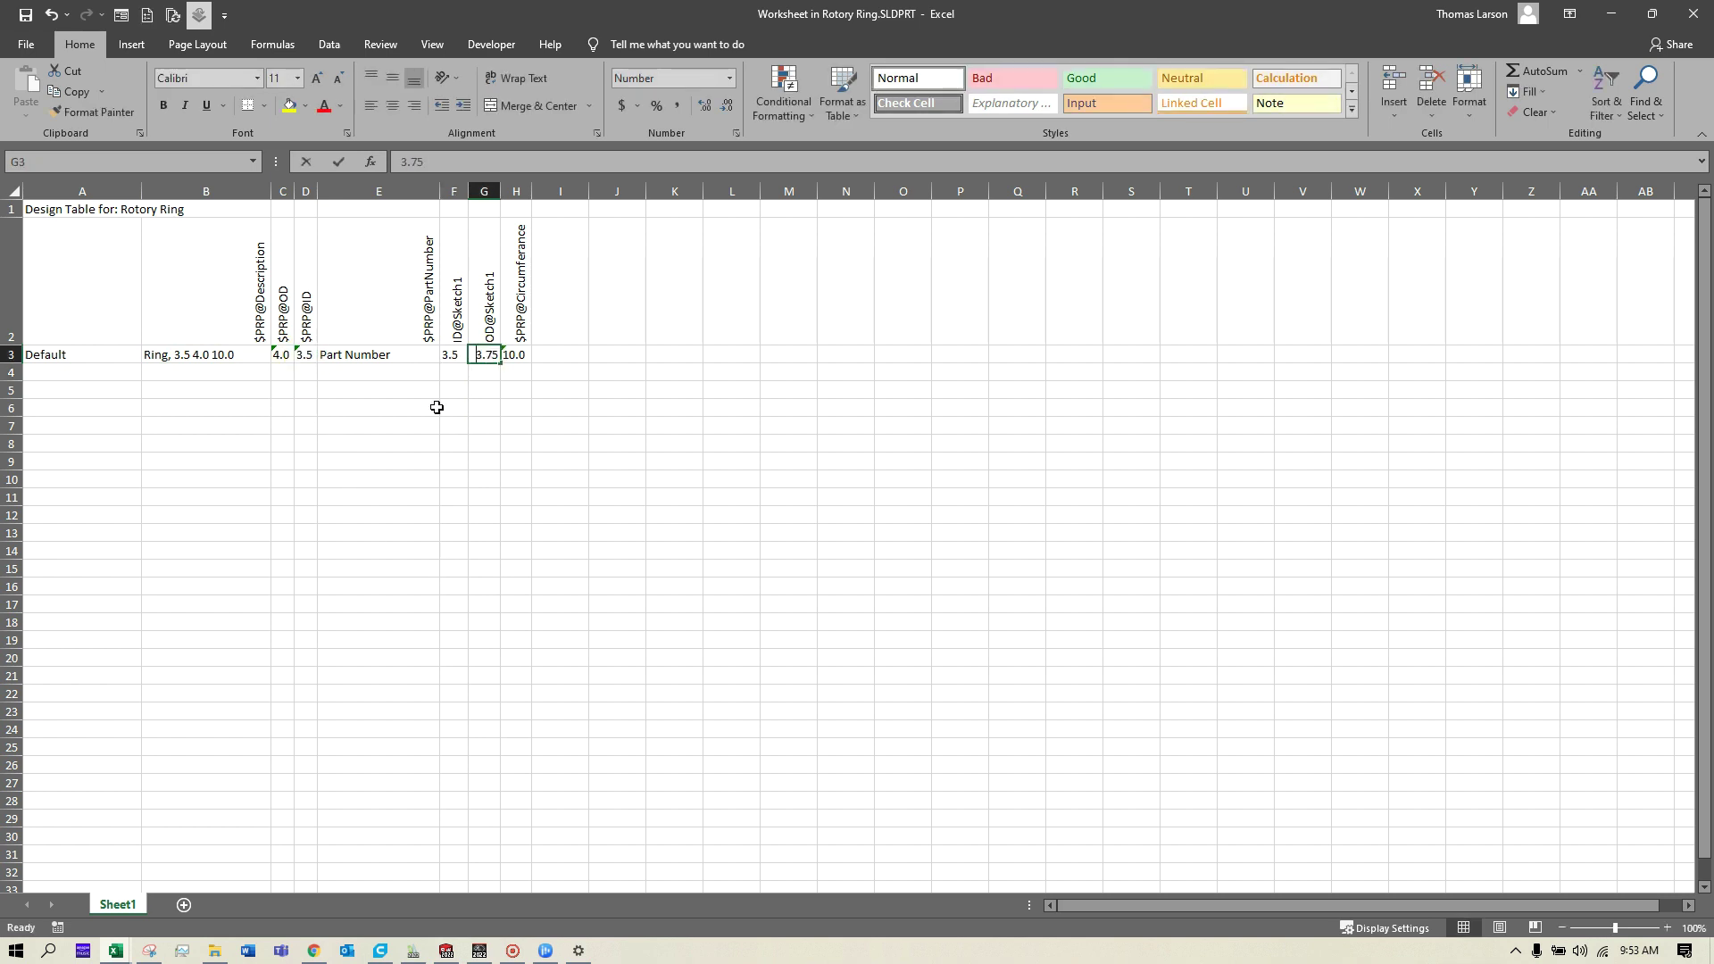
pyautogui.write('=')
pyautogui.click(282, 354)
pyautogui.press('Return')
# Step: Calculate the Default row's Circumferance property with the formula =C3*PI()
pyautogui.click(516, 358)
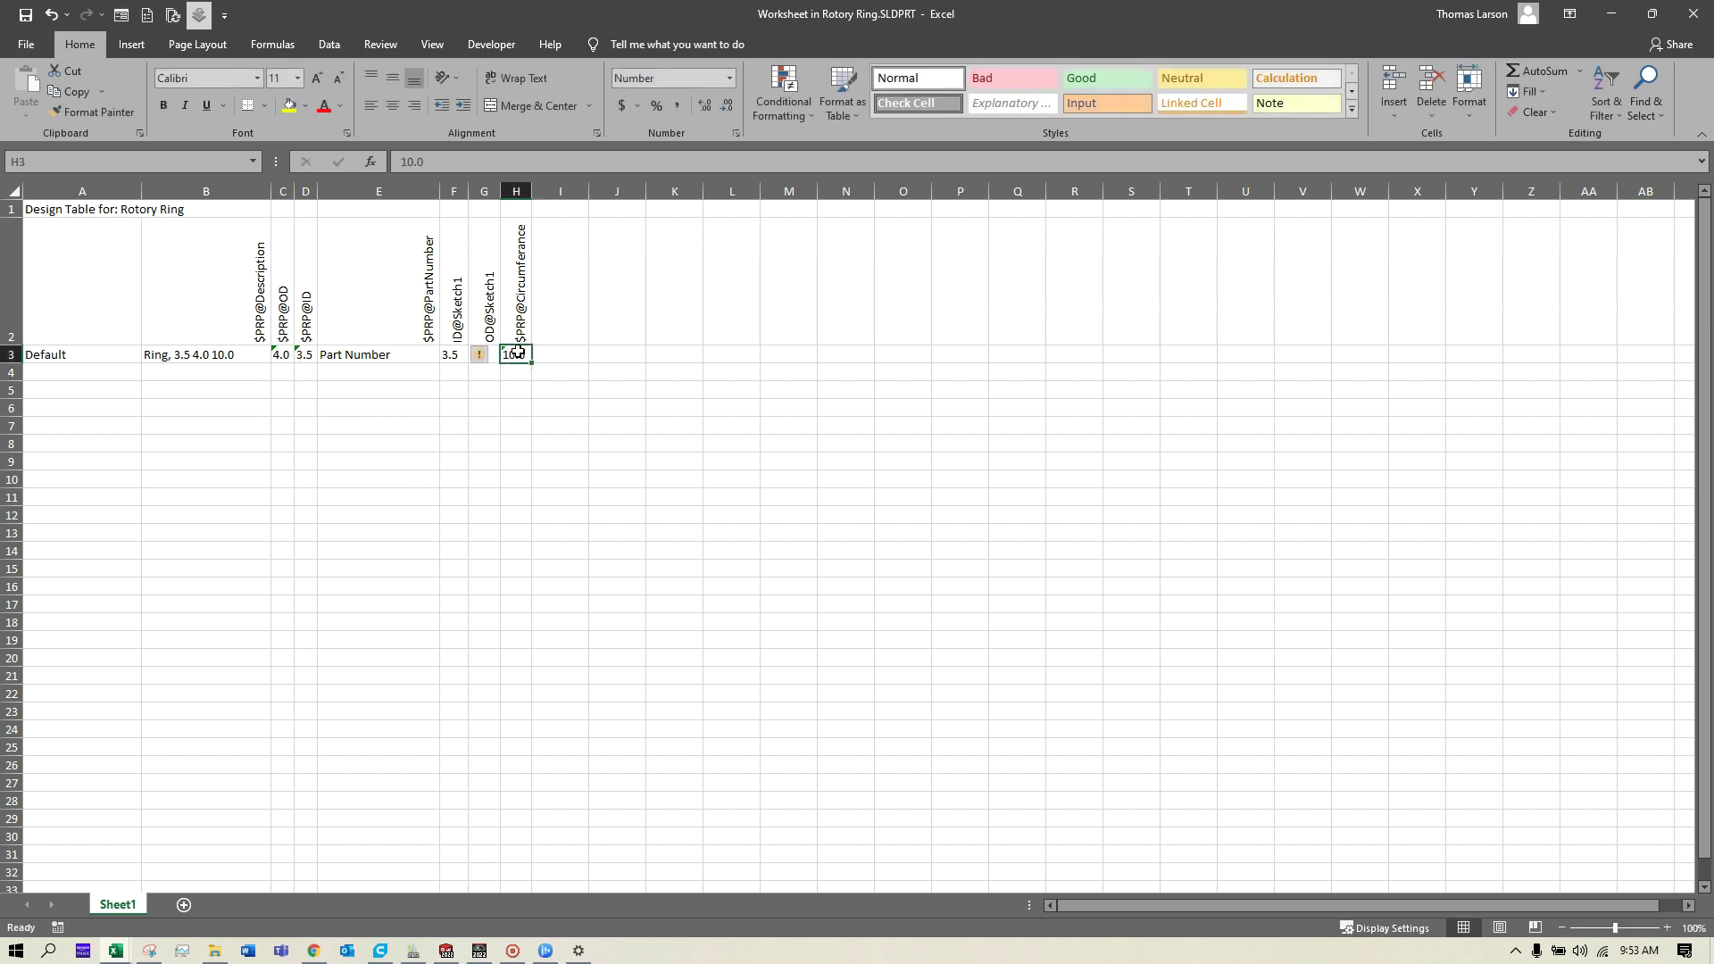
pyautogui.write('=')
pyautogui.press('Left')
pyautogui.press('Left')
pyautogui.press('Left')
pyautogui.press('Left')
pyautogui.press('Left')
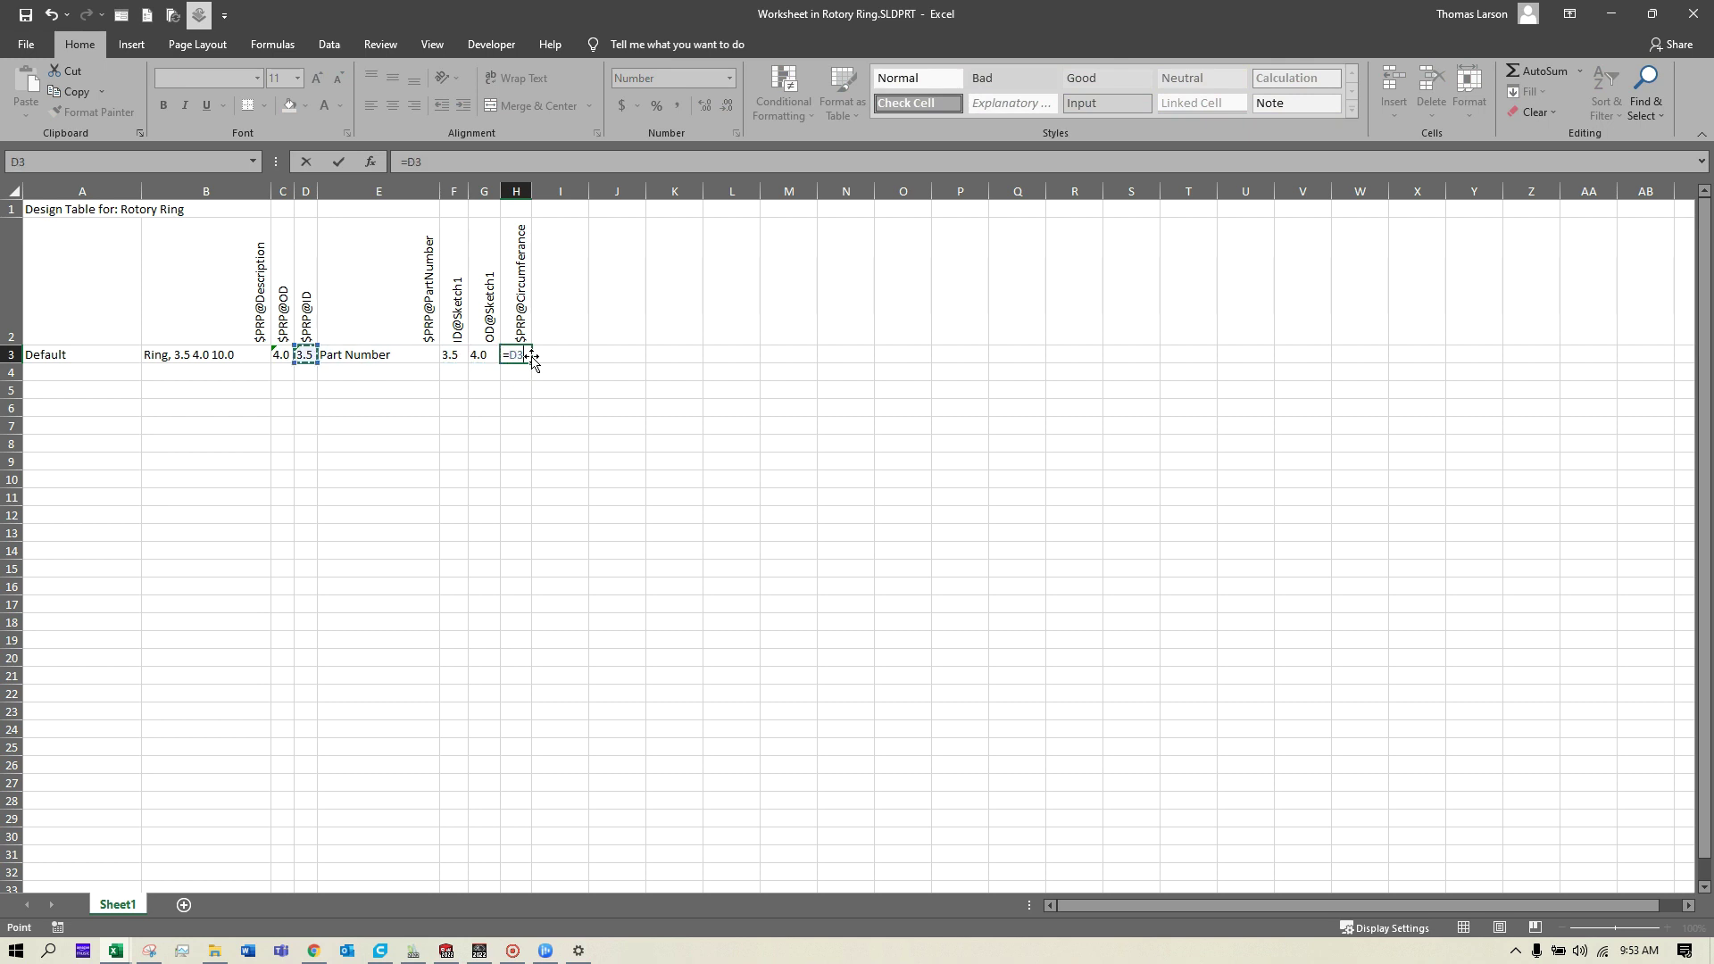
pyautogui.write('*pi()')
pyautogui.press('Return')
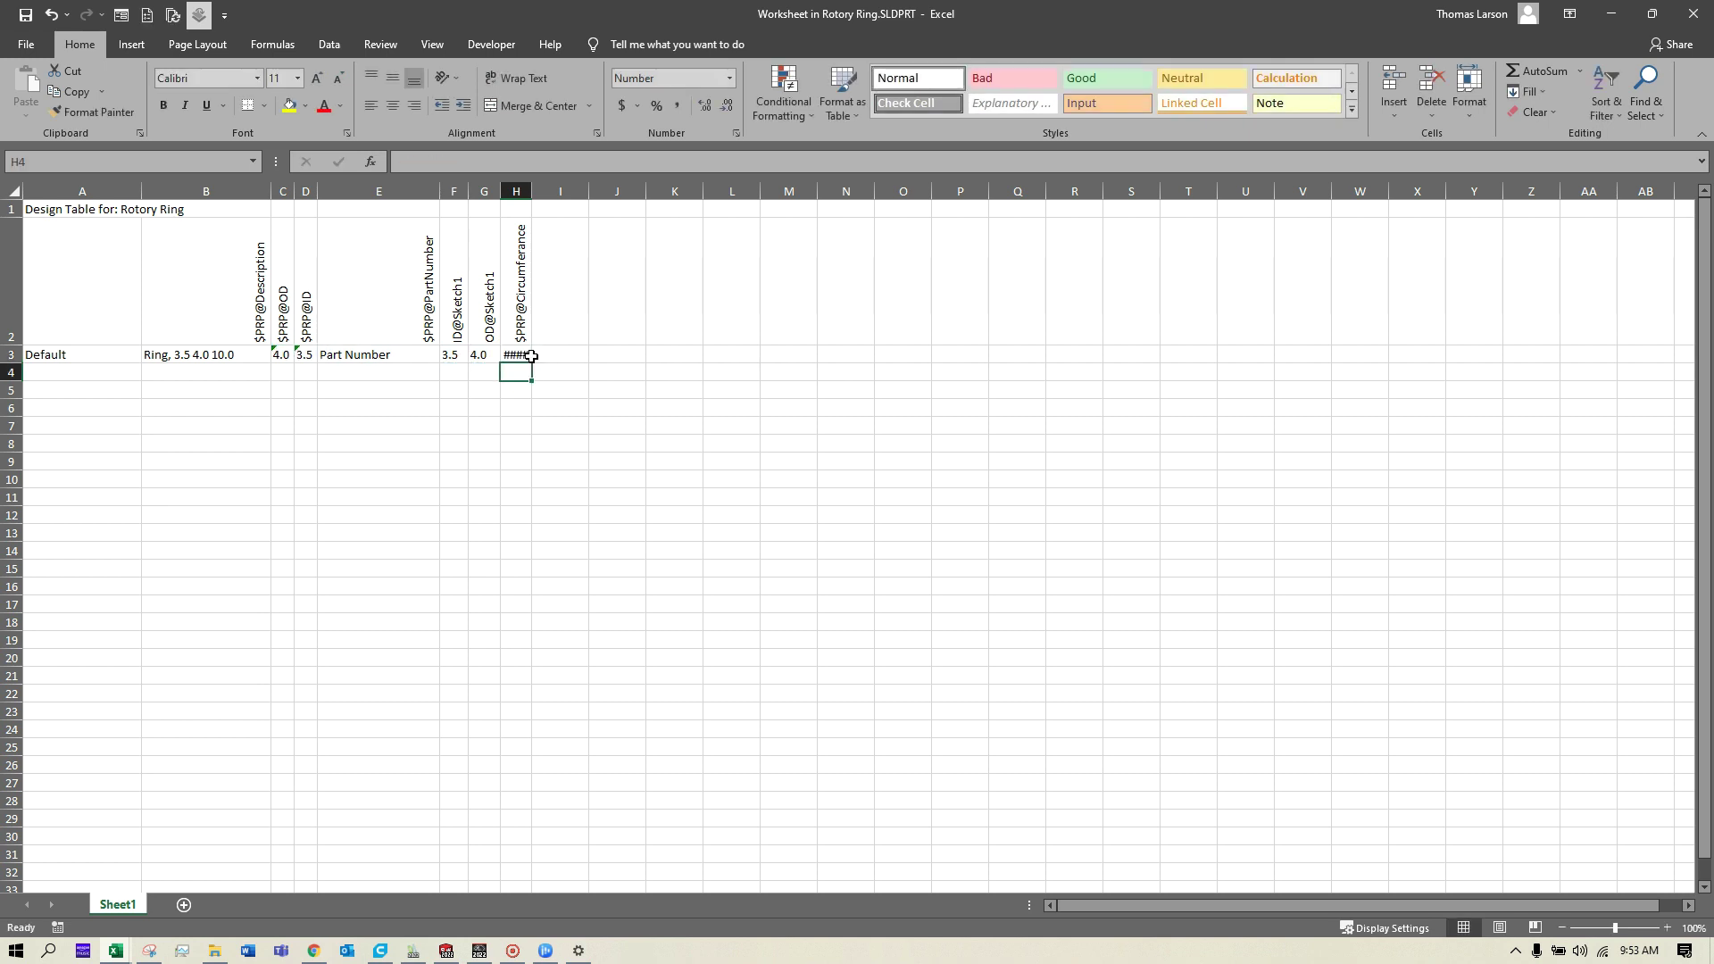
# Step: Widen the Circumferance column and show its Default value with six decimal places
pyautogui.click(516, 191)
pyautogui.doubleClick(533, 191)
pyautogui.moveTo(534, 190); pyautogui.dragTo(561, 190)
pyautogui.click(535, 355)
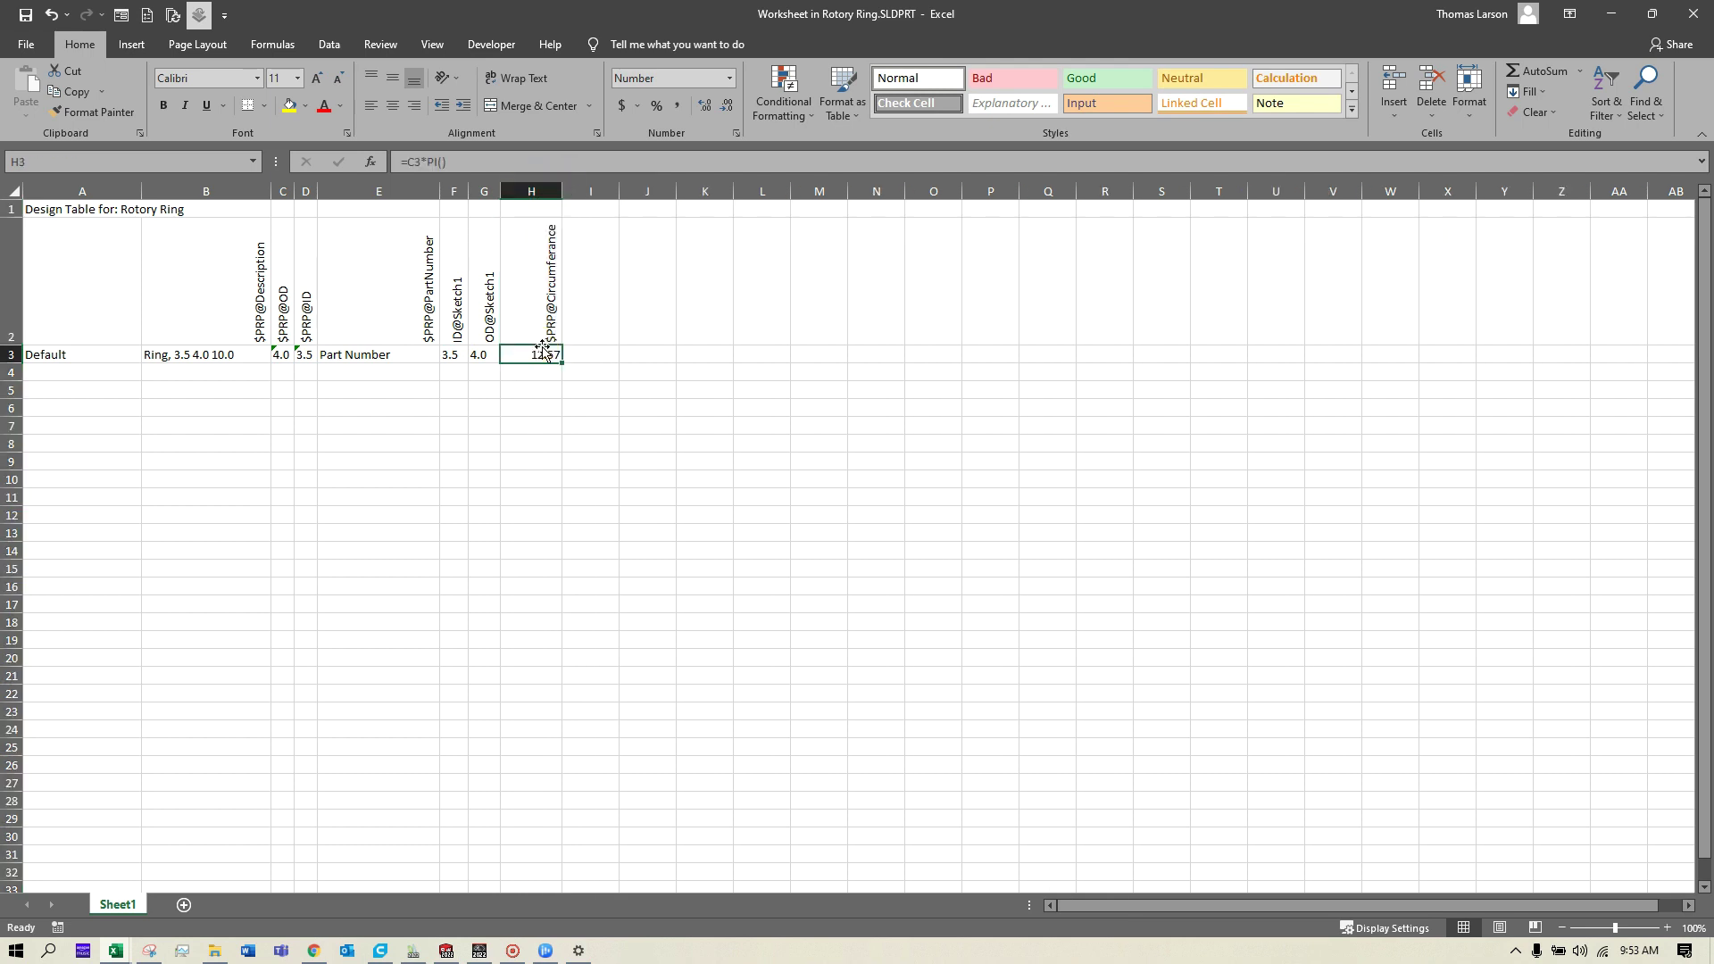
pyautogui.click(705, 105)
pyautogui.click(705, 105)
pyautogui.click(706, 105)
pyautogui.click(705, 105)
# Step: Round the Circumferance formula to three decimals as =ROUND(C3*PI(),3)
pyautogui.click(408, 162)
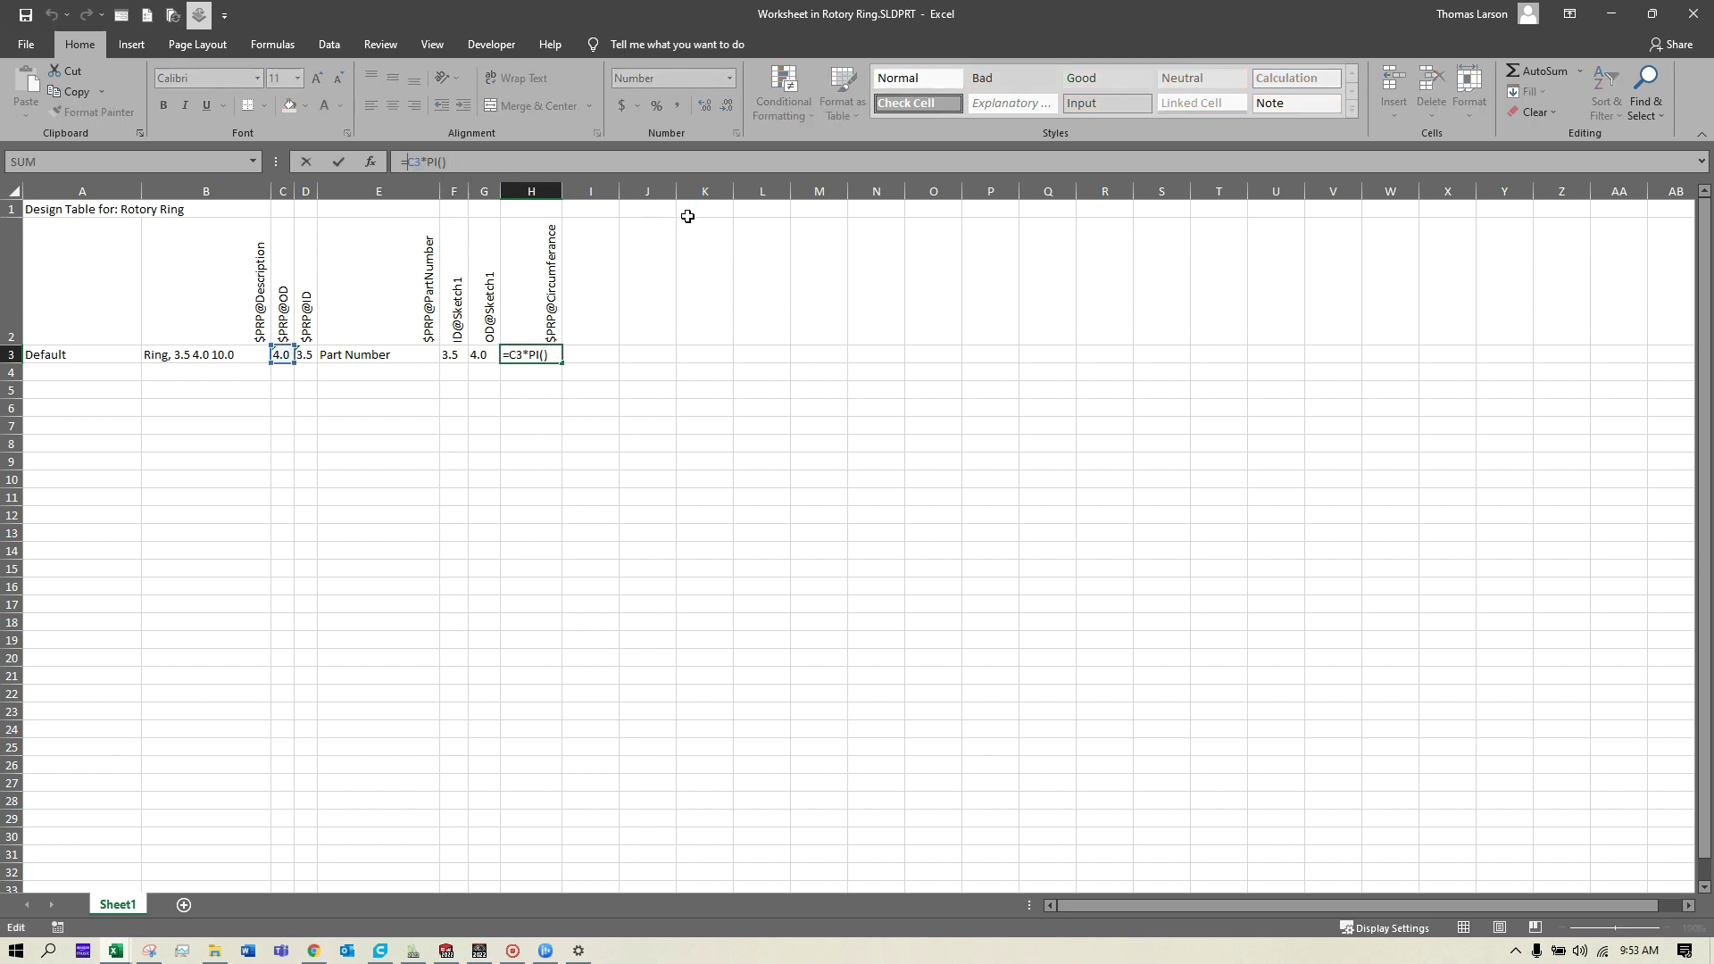
pyautogui.write('Round(')
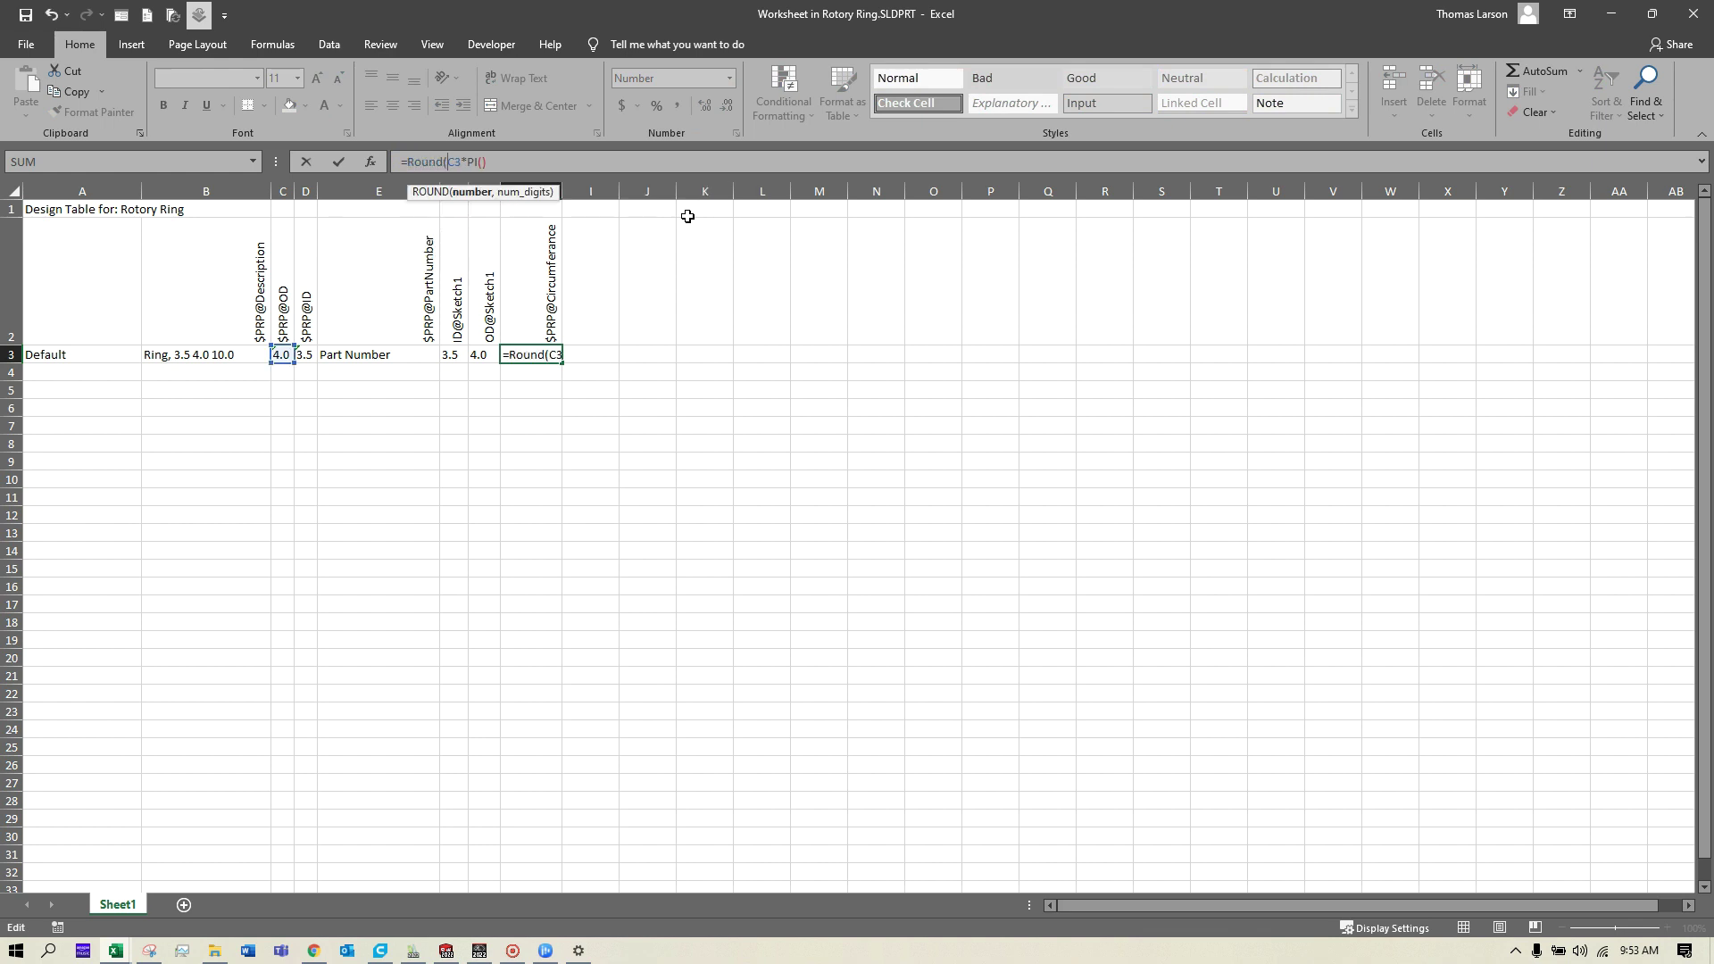
pyautogui.press('End')
pyautogui.write(',0')
pyautogui.press('Return')
pyautogui.click(544, 356)
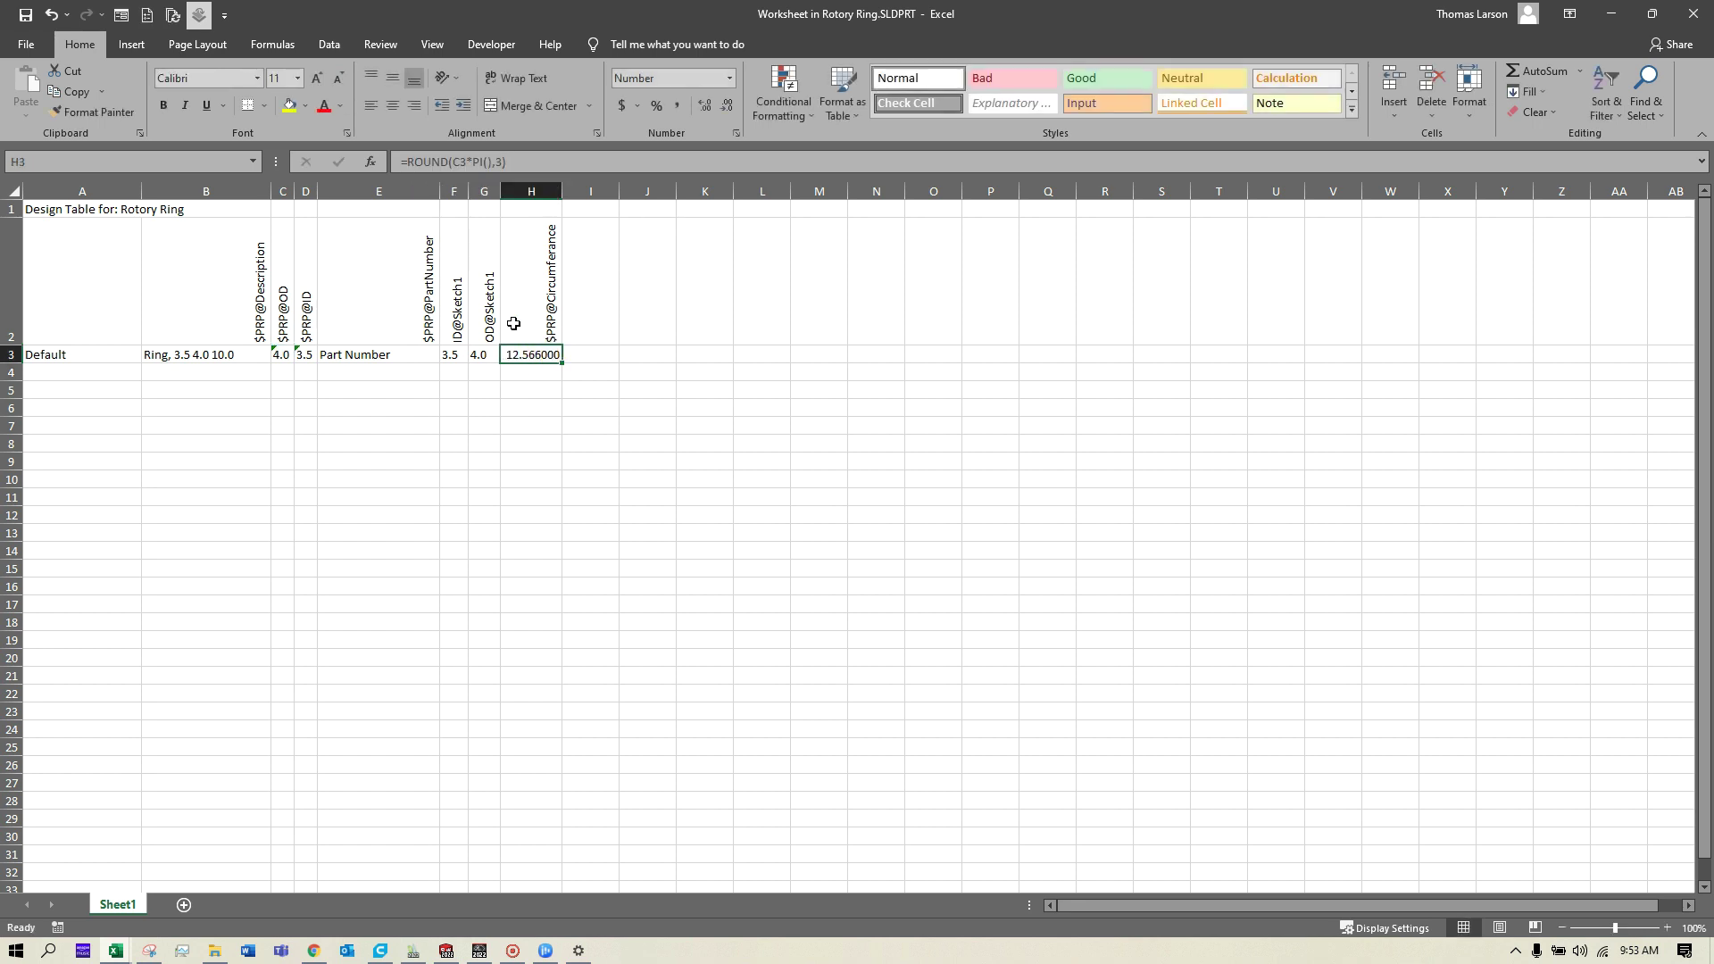
# Step: Try to adjust the number of decimal places shown in columns F through H
pyautogui.moveTo(451, 191); pyautogui.dragTo(521, 191)
pyautogui.click(723, 104)
pyautogui.click(723, 105)
pyautogui.click(723, 104)
pyautogui.click(706, 104)
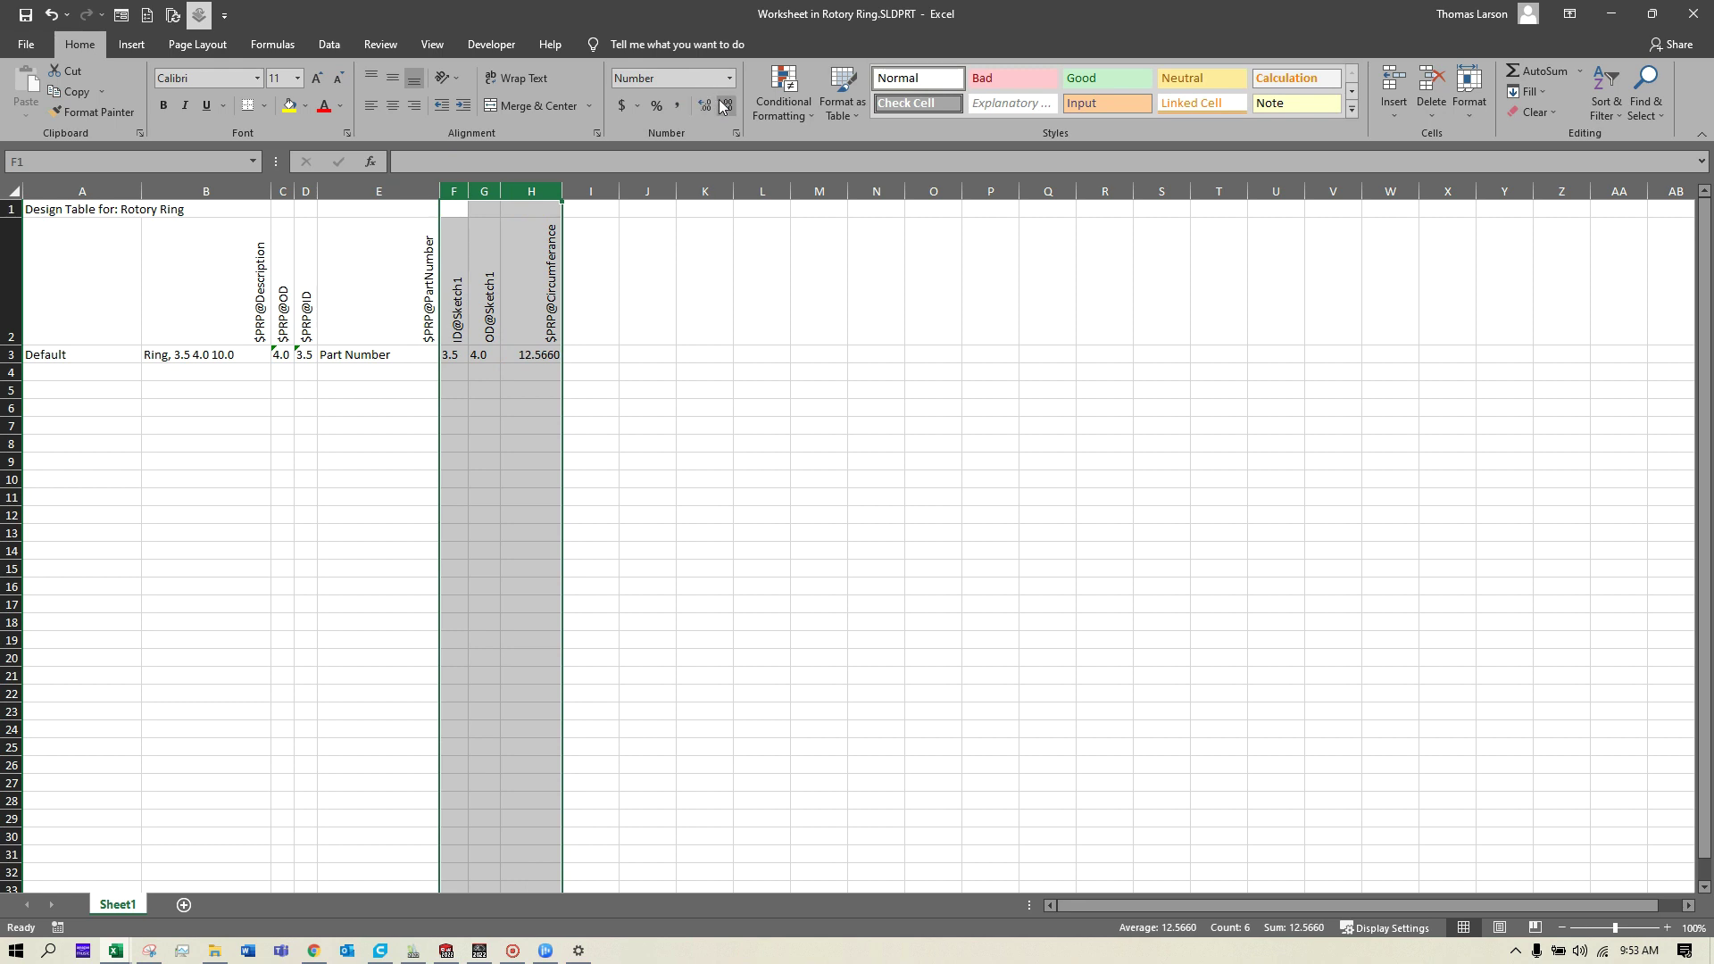
pyautogui.click(725, 79)
pyautogui.click(725, 79)
pyautogui.click(706, 105)
pyautogui.click(706, 105)
pyautogui.click(581, 214)
# Step: Re-enter the formula =C3 in the Default row's OD@Sketch1 cell
pyautogui.moveTo(459, 191); pyautogui.dragTo(485, 191)
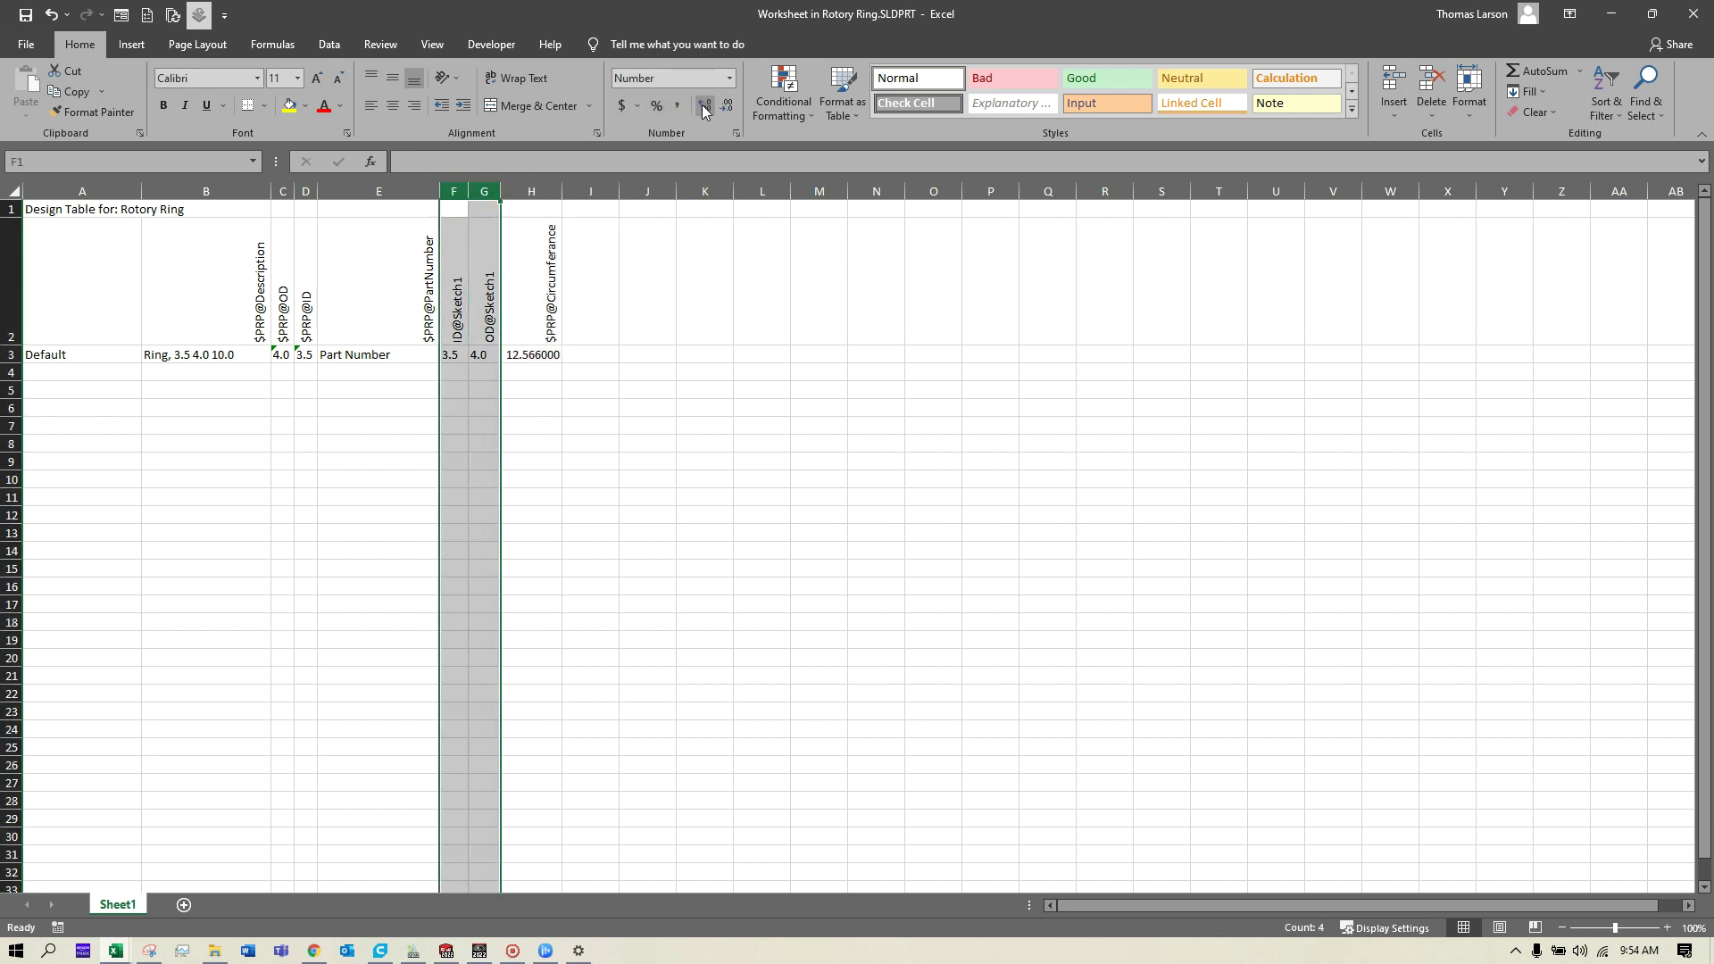
pyautogui.click(484, 354)
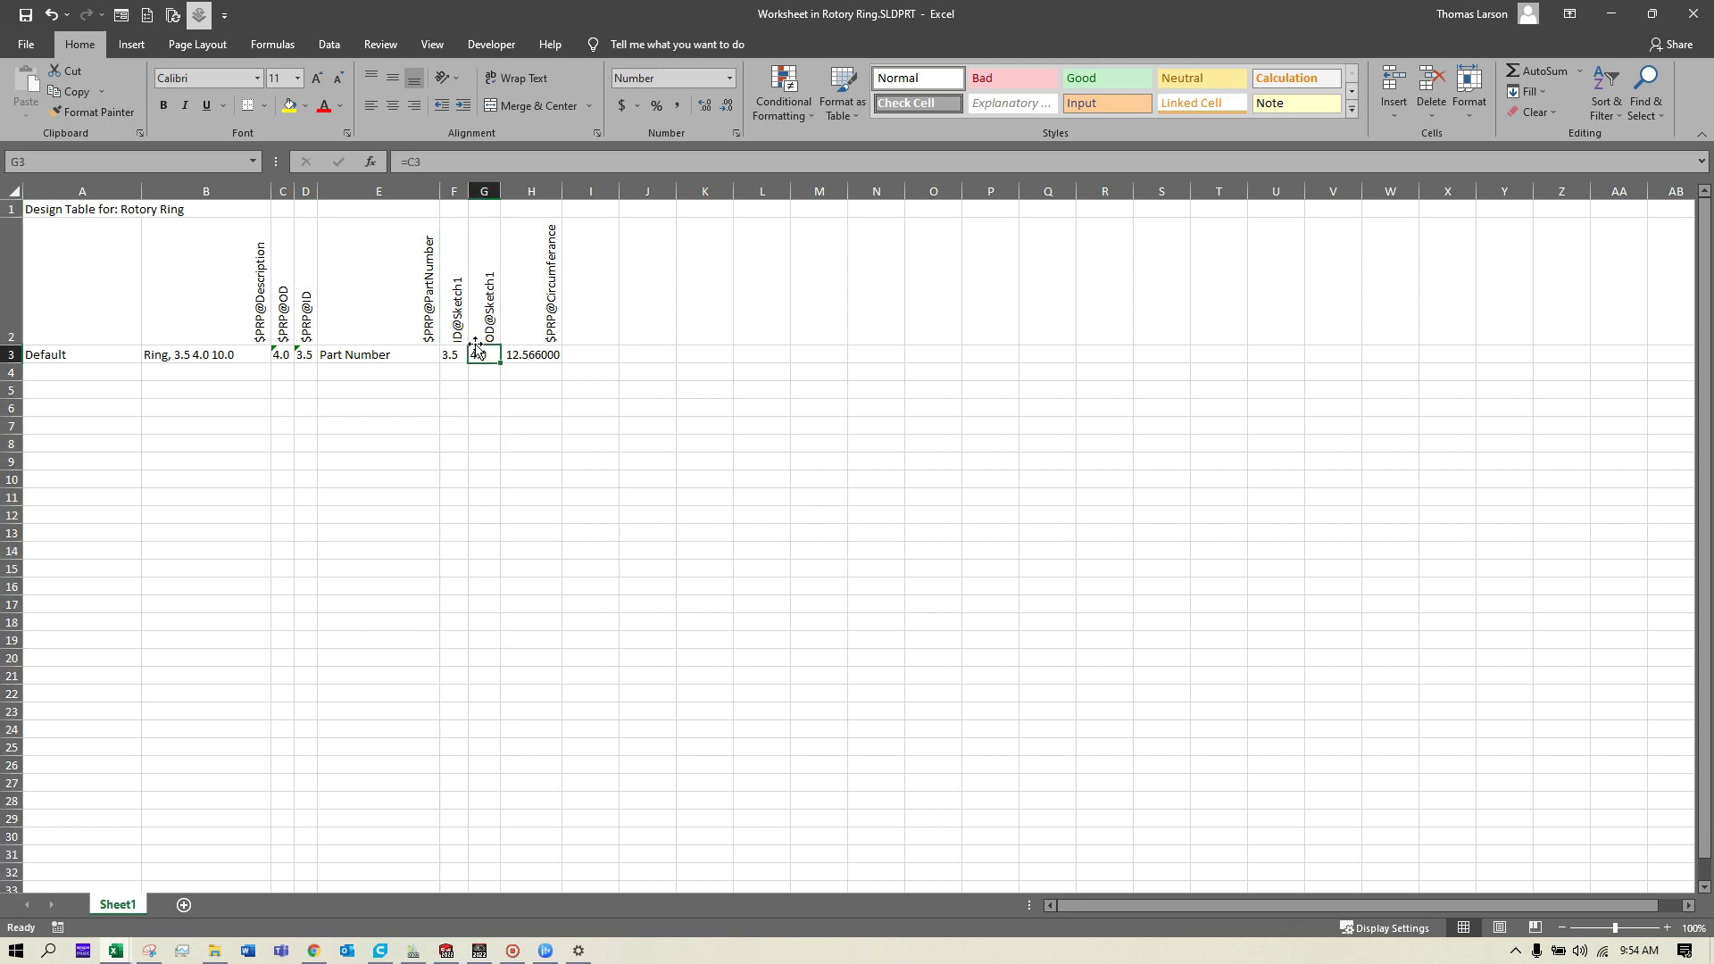
pyautogui.write('=C3')
pyautogui.press('Return')
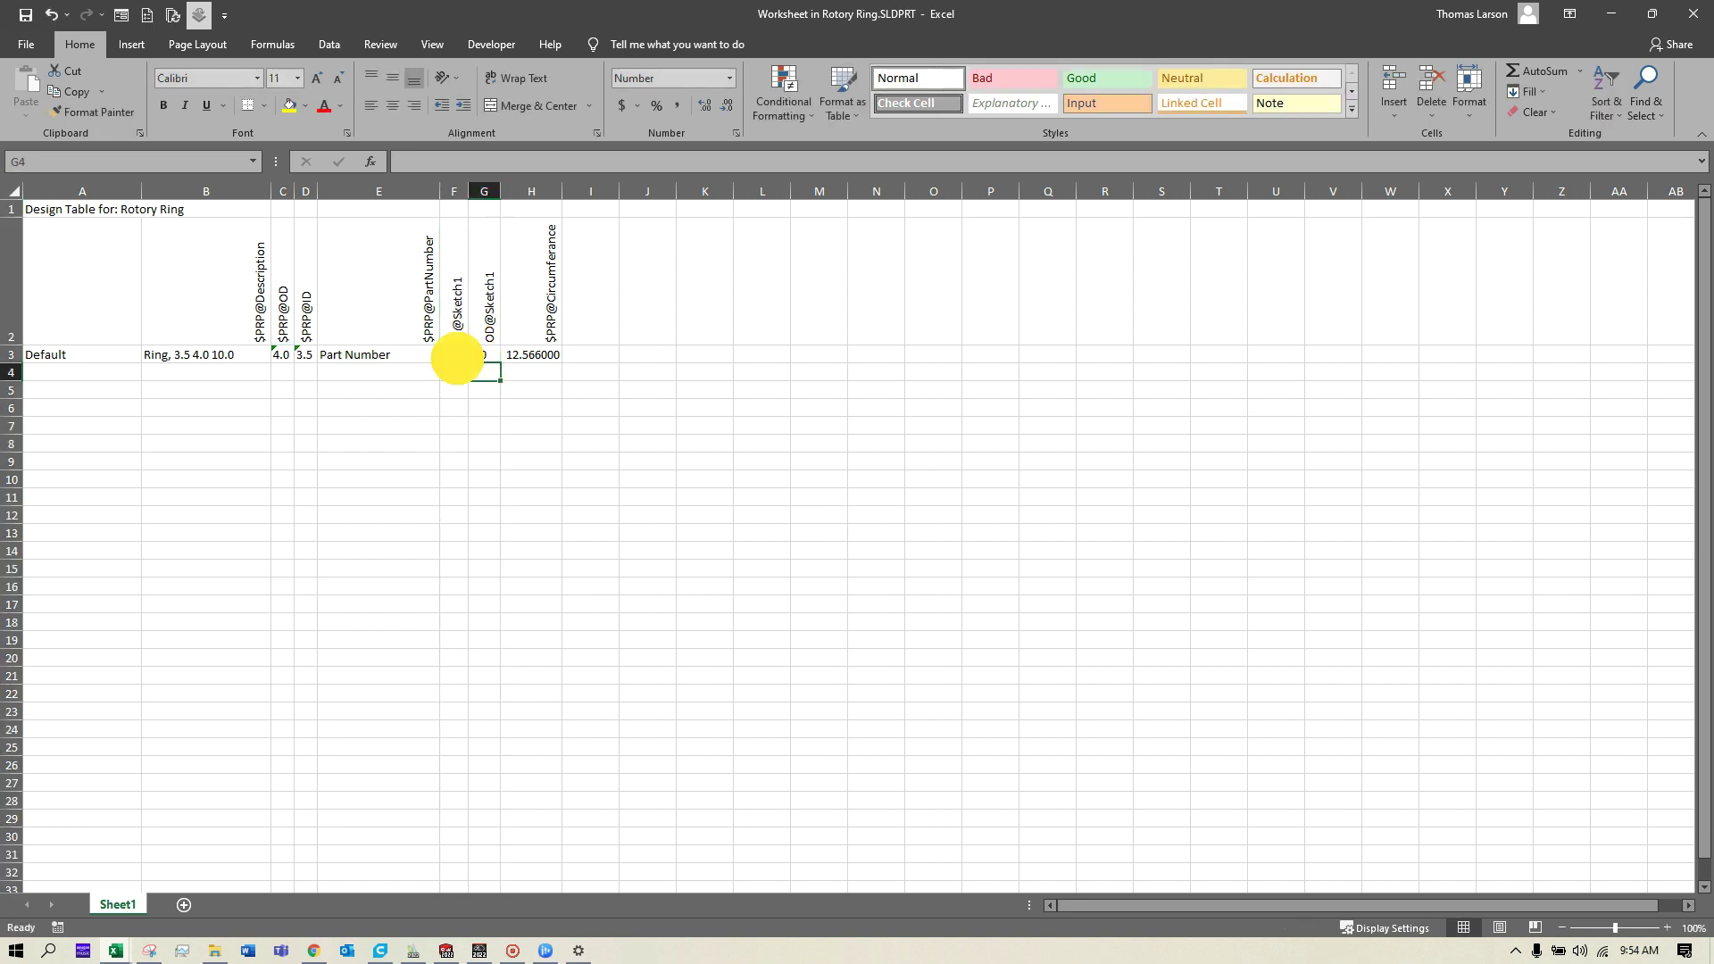
pyautogui.click(482, 407)
pyautogui.moveTo(457, 355); pyautogui.dragTo(482, 355)
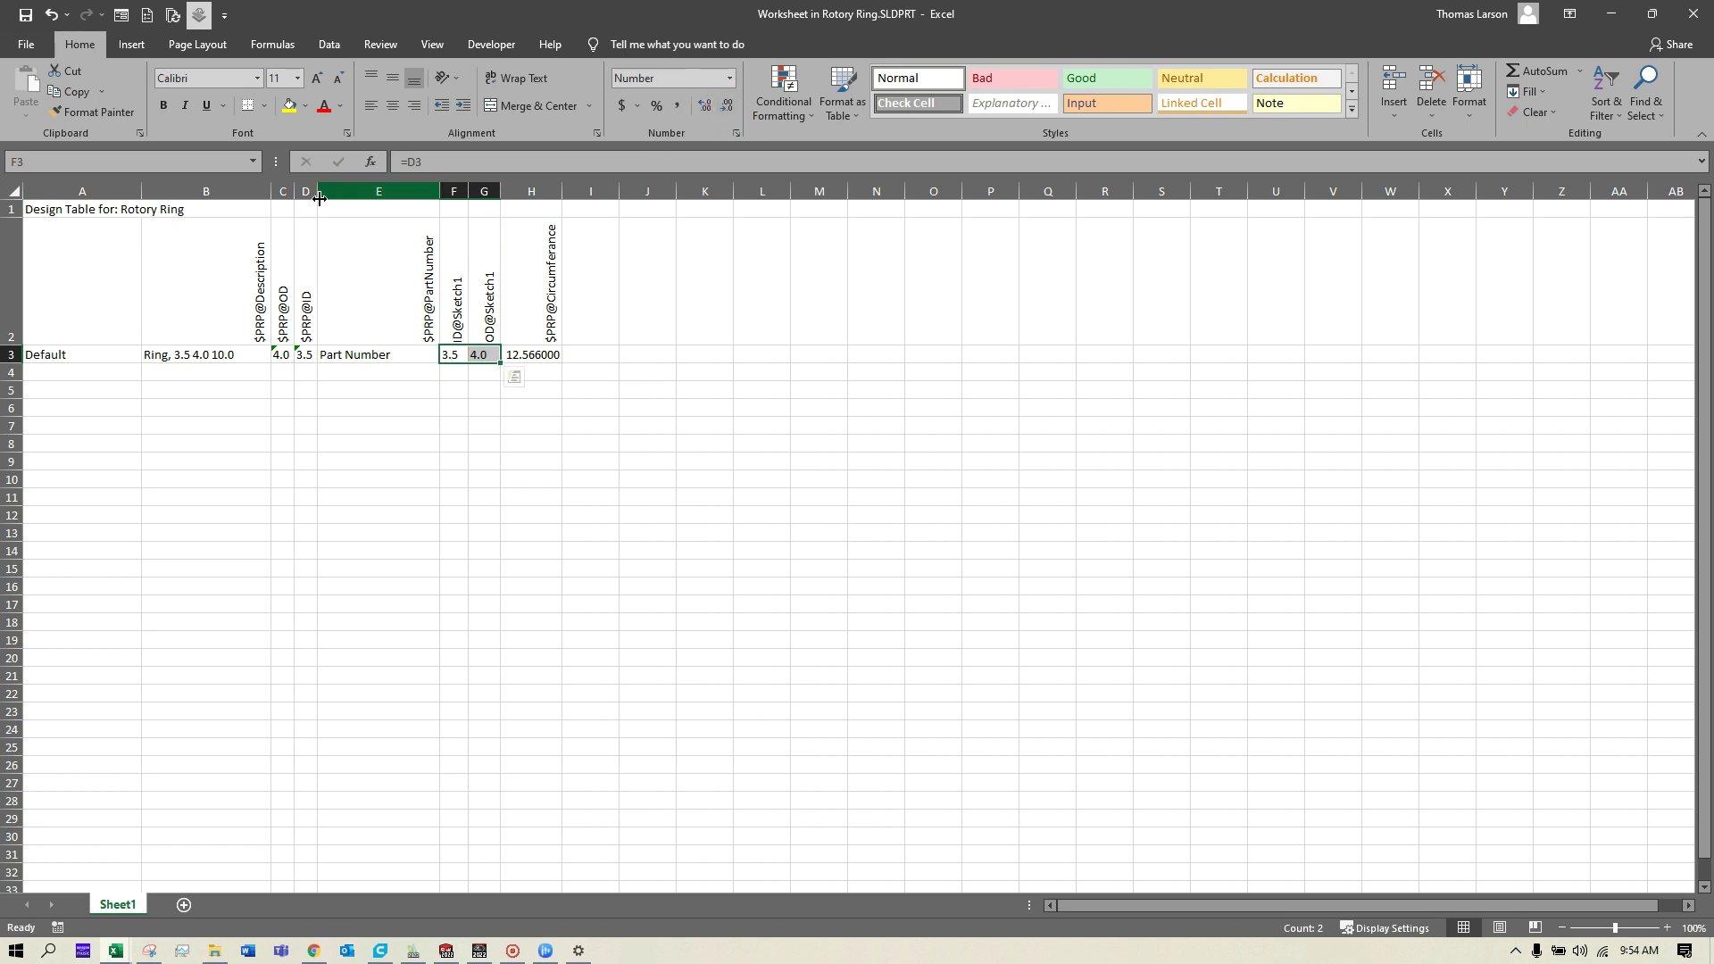
# Step: Re-enter the Default row's $PRP@ID and $PRP@OD values as numbers and fit the widths of columns F and G
pyautogui.doubleClick(308, 356)
pyautogui.press('Return')
pyautogui.doubleClick(283, 356)
pyautogui.press('Return')
pyautogui.click(496, 456)
pyautogui.click(464, 190)
pyautogui.keyDown('shift'); pyautogui.click(491, 188); pyautogui.keyUp('shift')
pyautogui.doubleClick(512, 189)
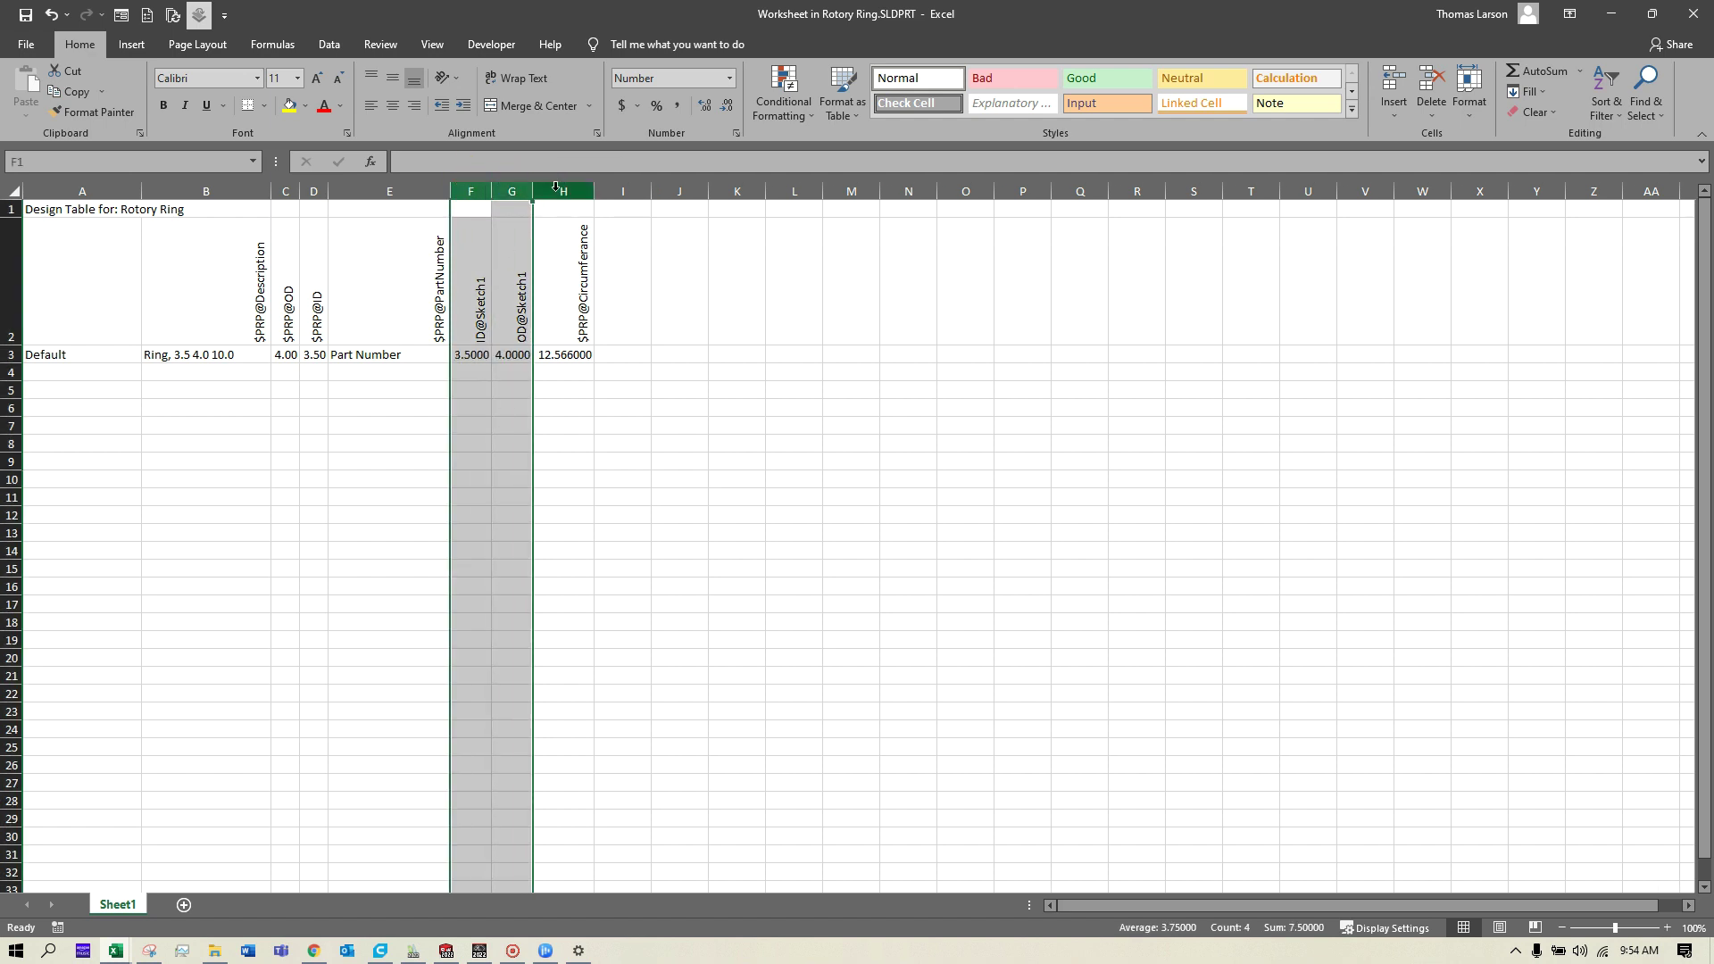
# Step: Format the ID@Sketch1, OD@Sketch1 and Circumferance columns to three decimal places
pyautogui.moveTo(473, 191); pyautogui.dragTo(590, 190)
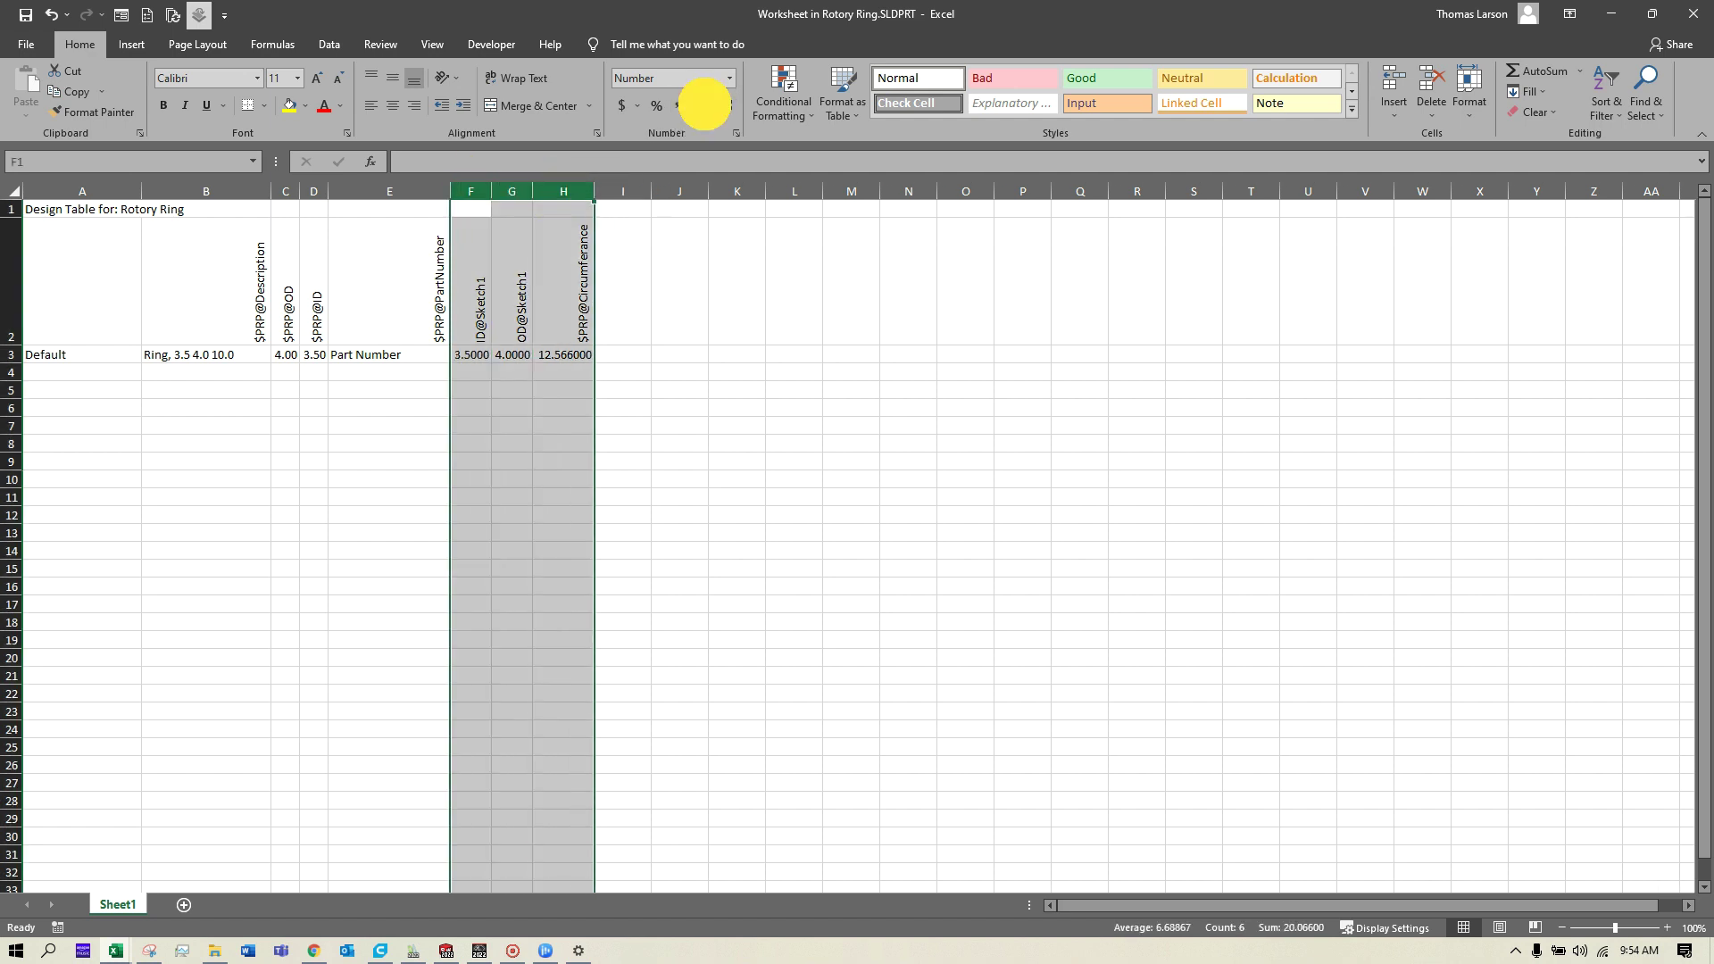
pyautogui.click(706, 105)
pyautogui.click(728, 105)
pyautogui.click(728, 104)
pyautogui.click(727, 105)
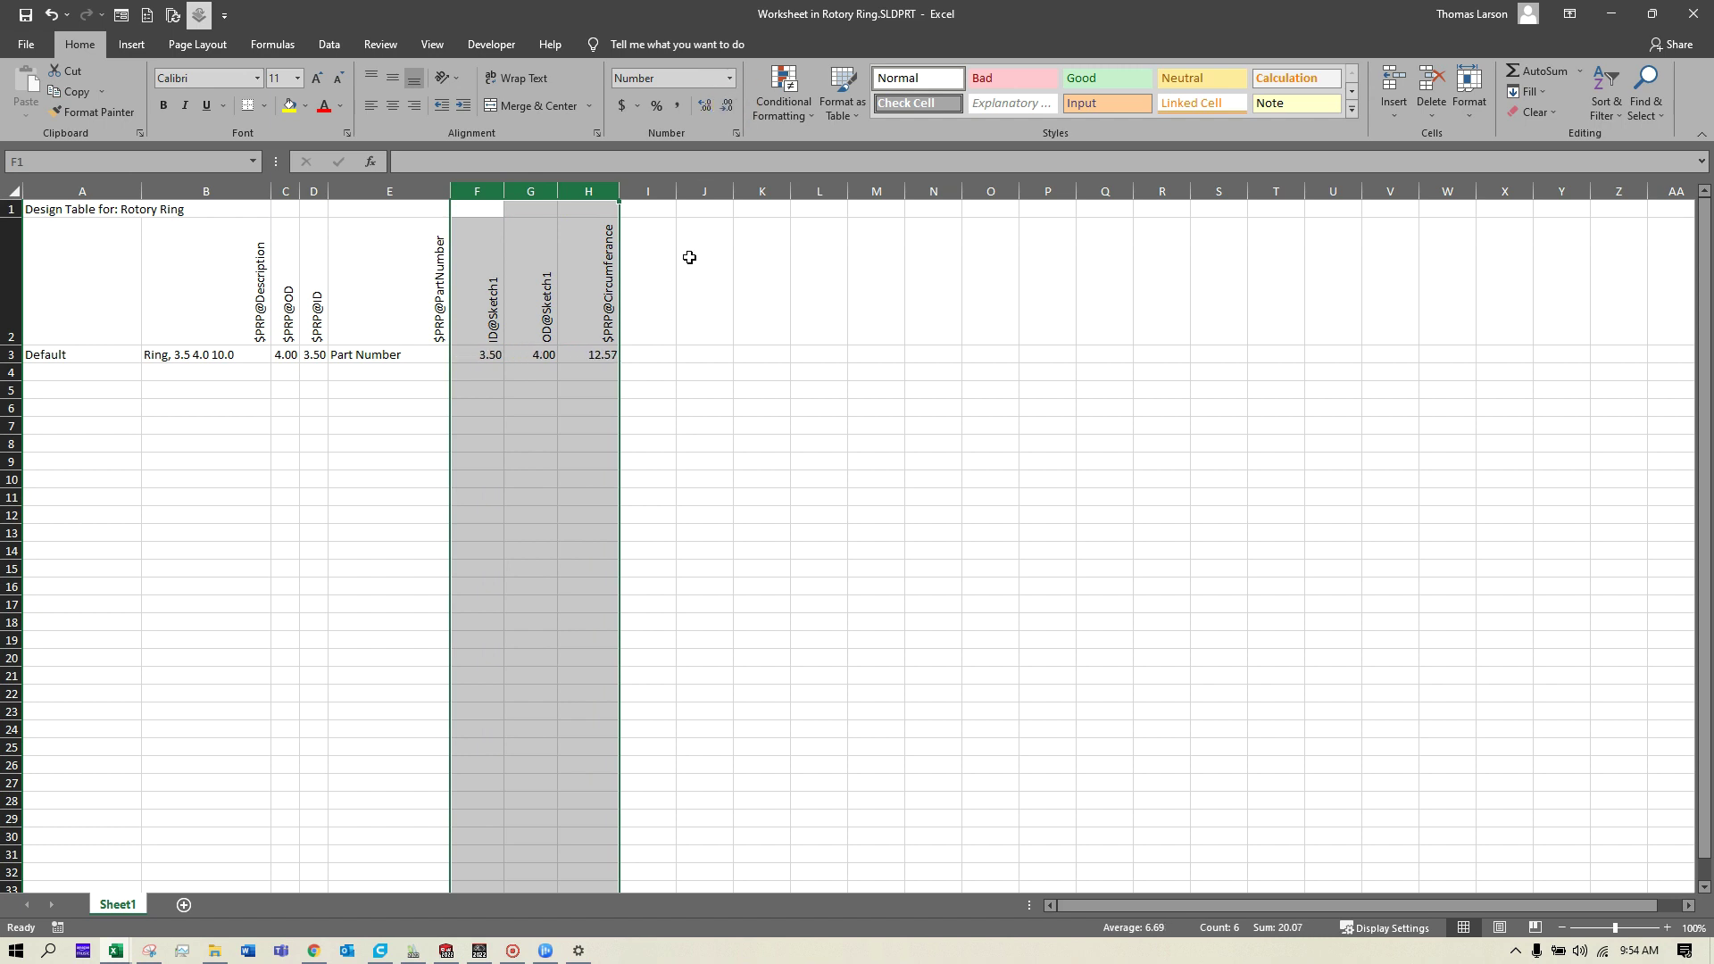
pyautogui.click(705, 104)
pyautogui.click(697, 551)
# Step: Format the $PRP@OD and $PRP@ID columns to three decimal places
pyautogui.click(409, 467)
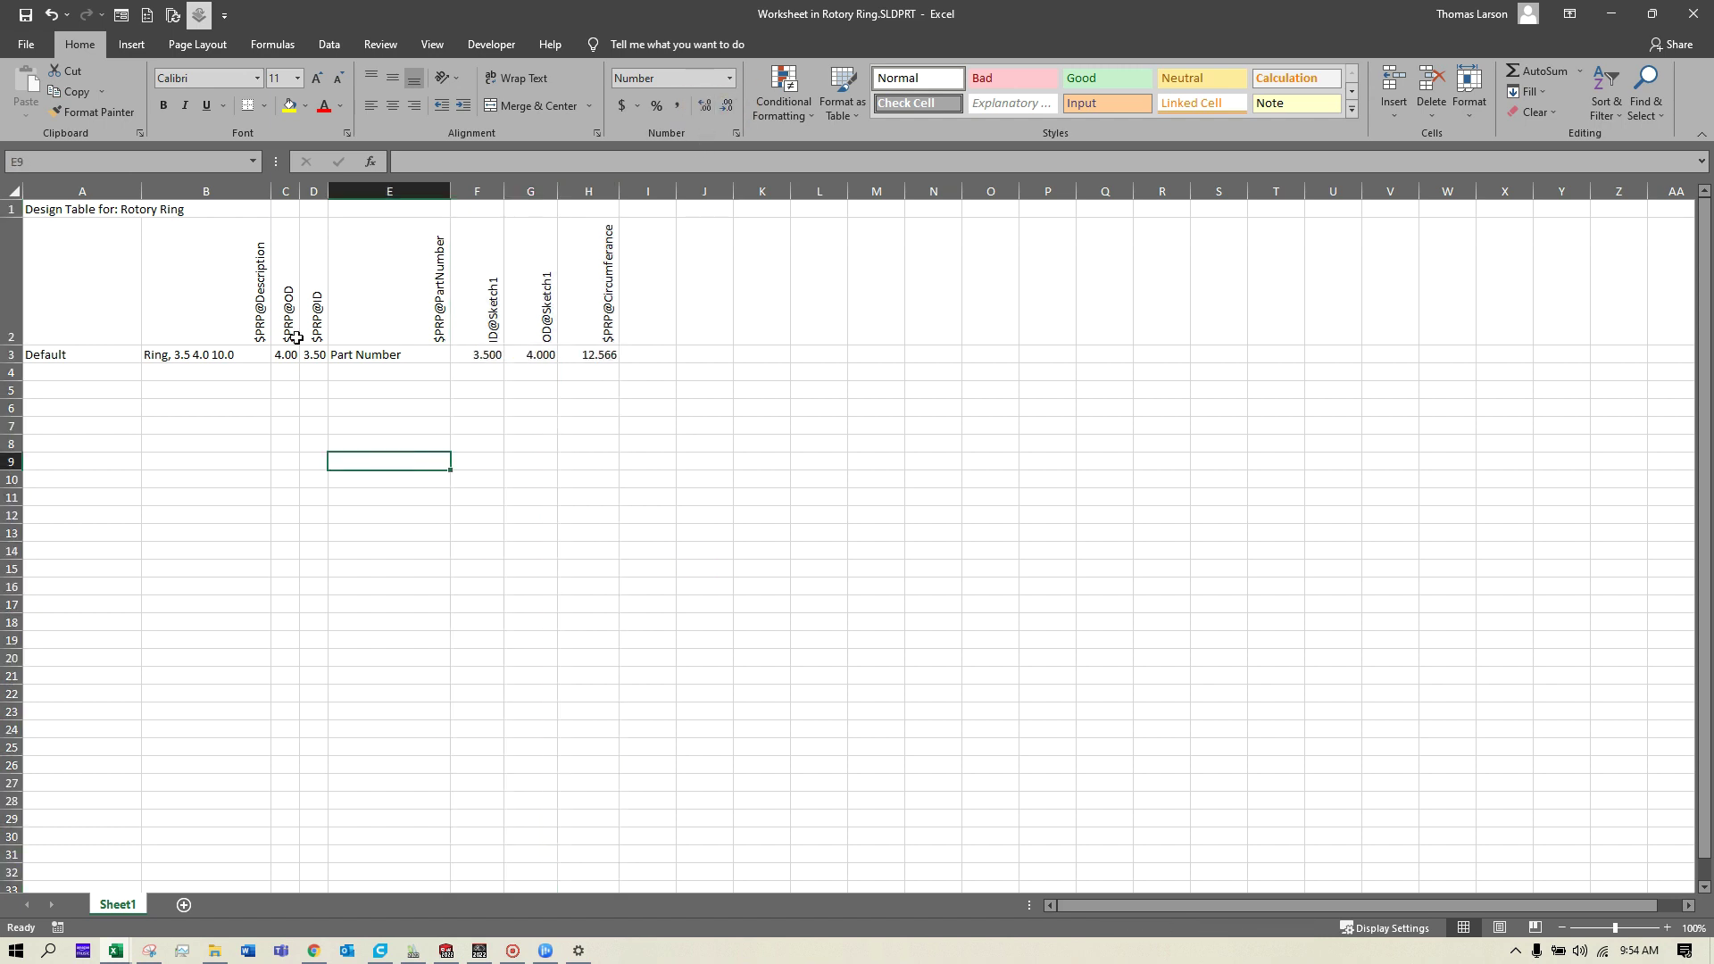
pyautogui.moveTo(286, 191); pyautogui.dragTo(313, 191)
pyautogui.click(728, 104)
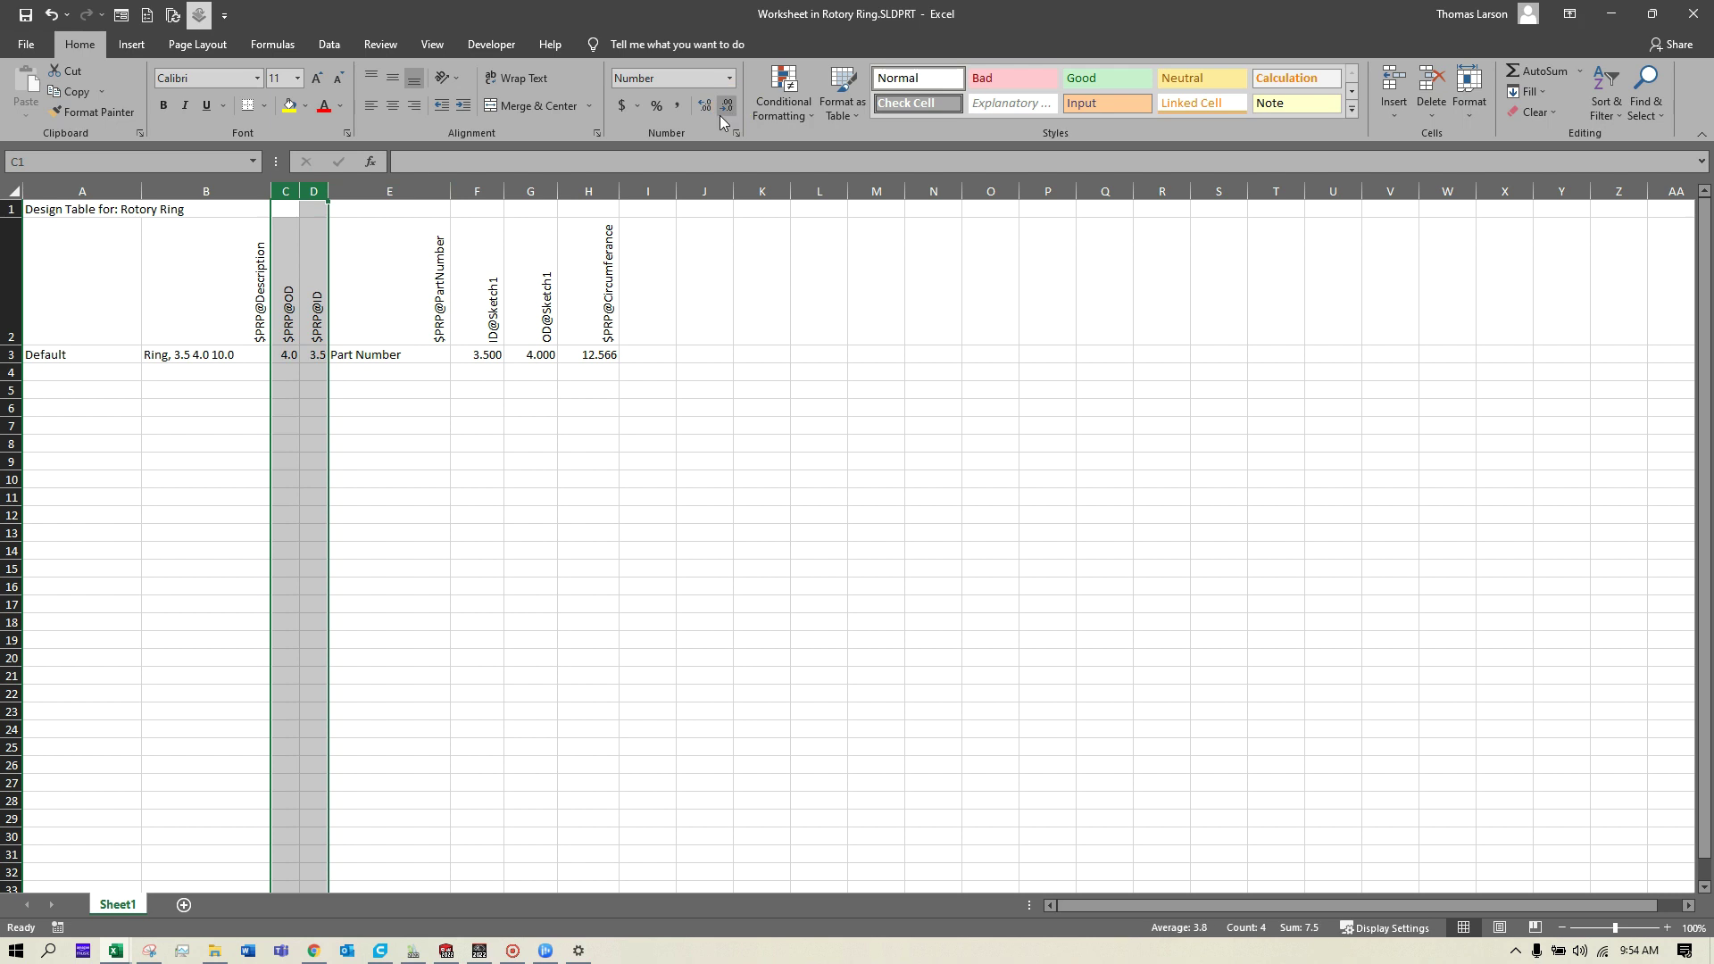
pyautogui.click(705, 105)
pyautogui.click(705, 104)
pyautogui.click(489, 515)
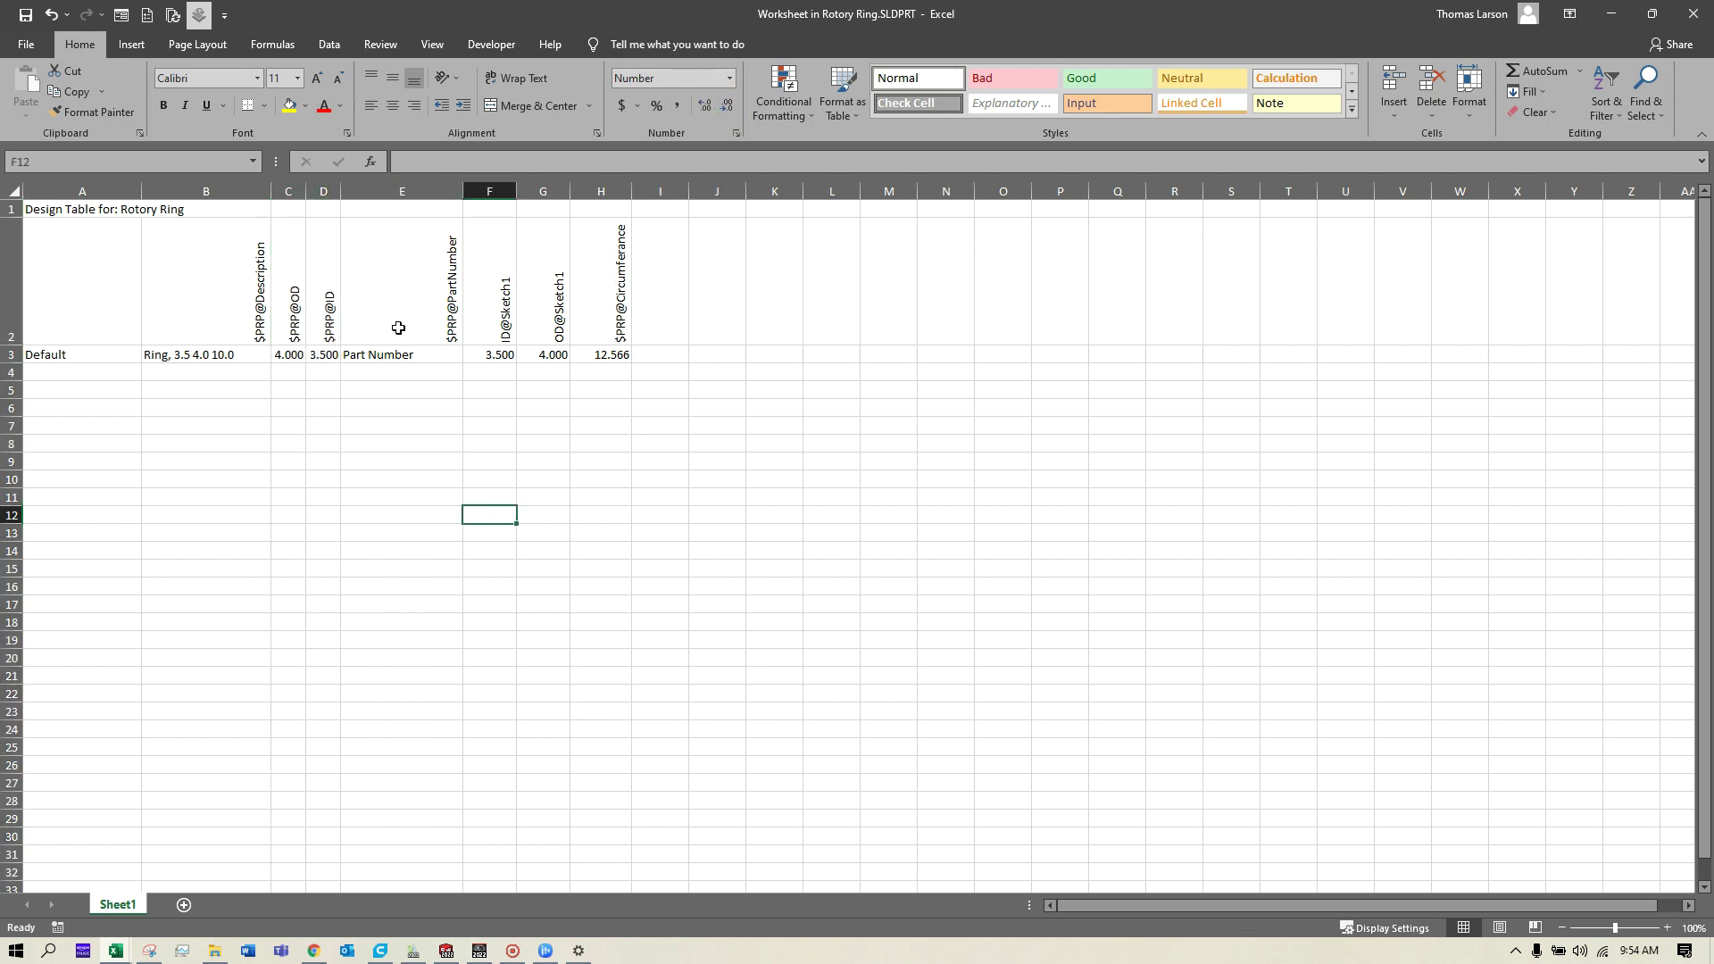
pyautogui.click(247, 359)
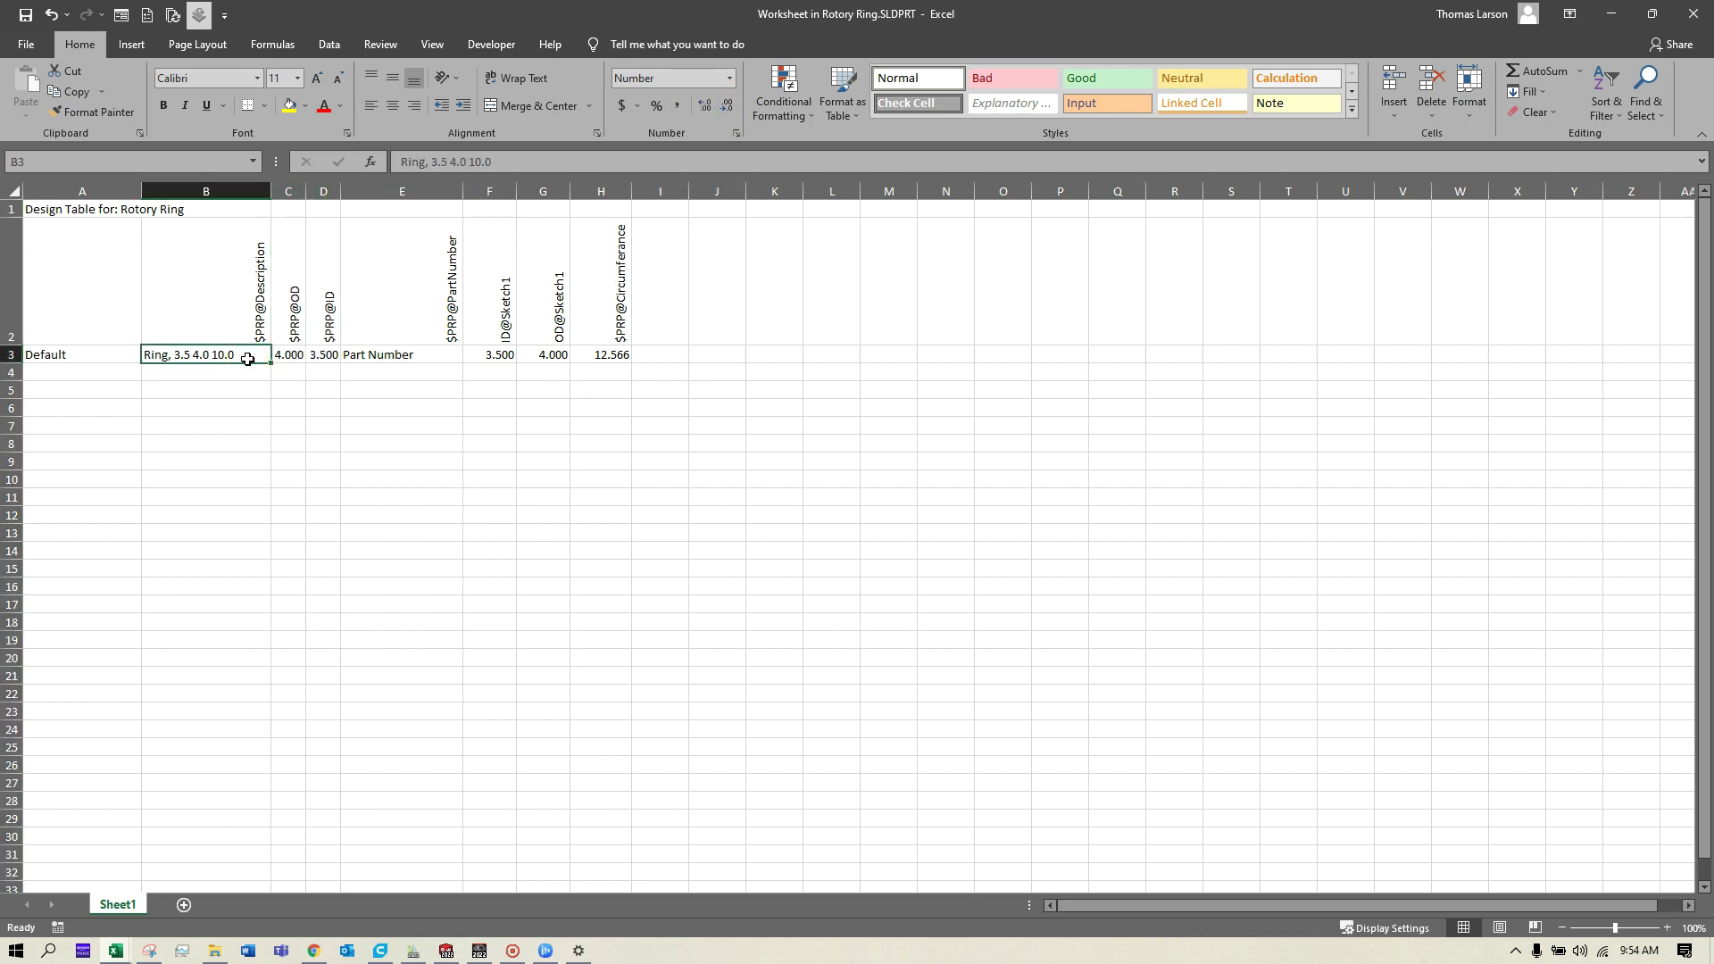
pyautogui.click(115, 355)
pyautogui.click(220, 368)
pyautogui.click(87, 357)
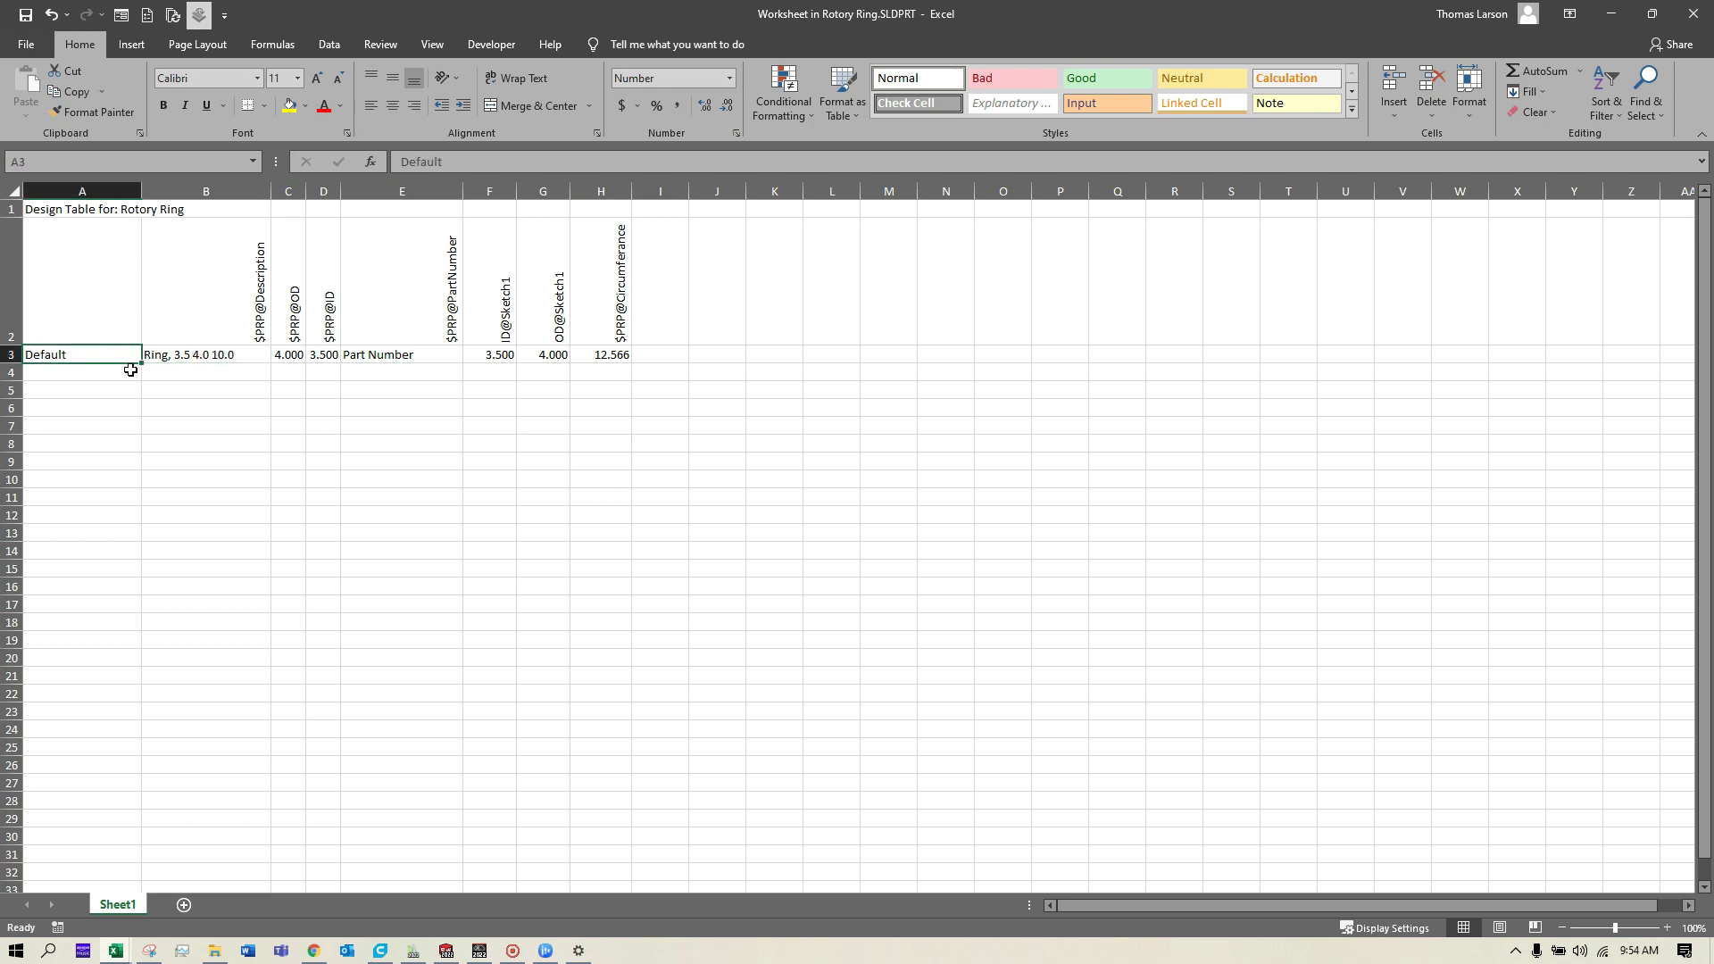
pyautogui.click(292, 360)
# Step: Rewrite the start of the Default row's $PRP@Description text as "Ring OD: 4.000, Ring ID"
pyautogui.click(198, 357)
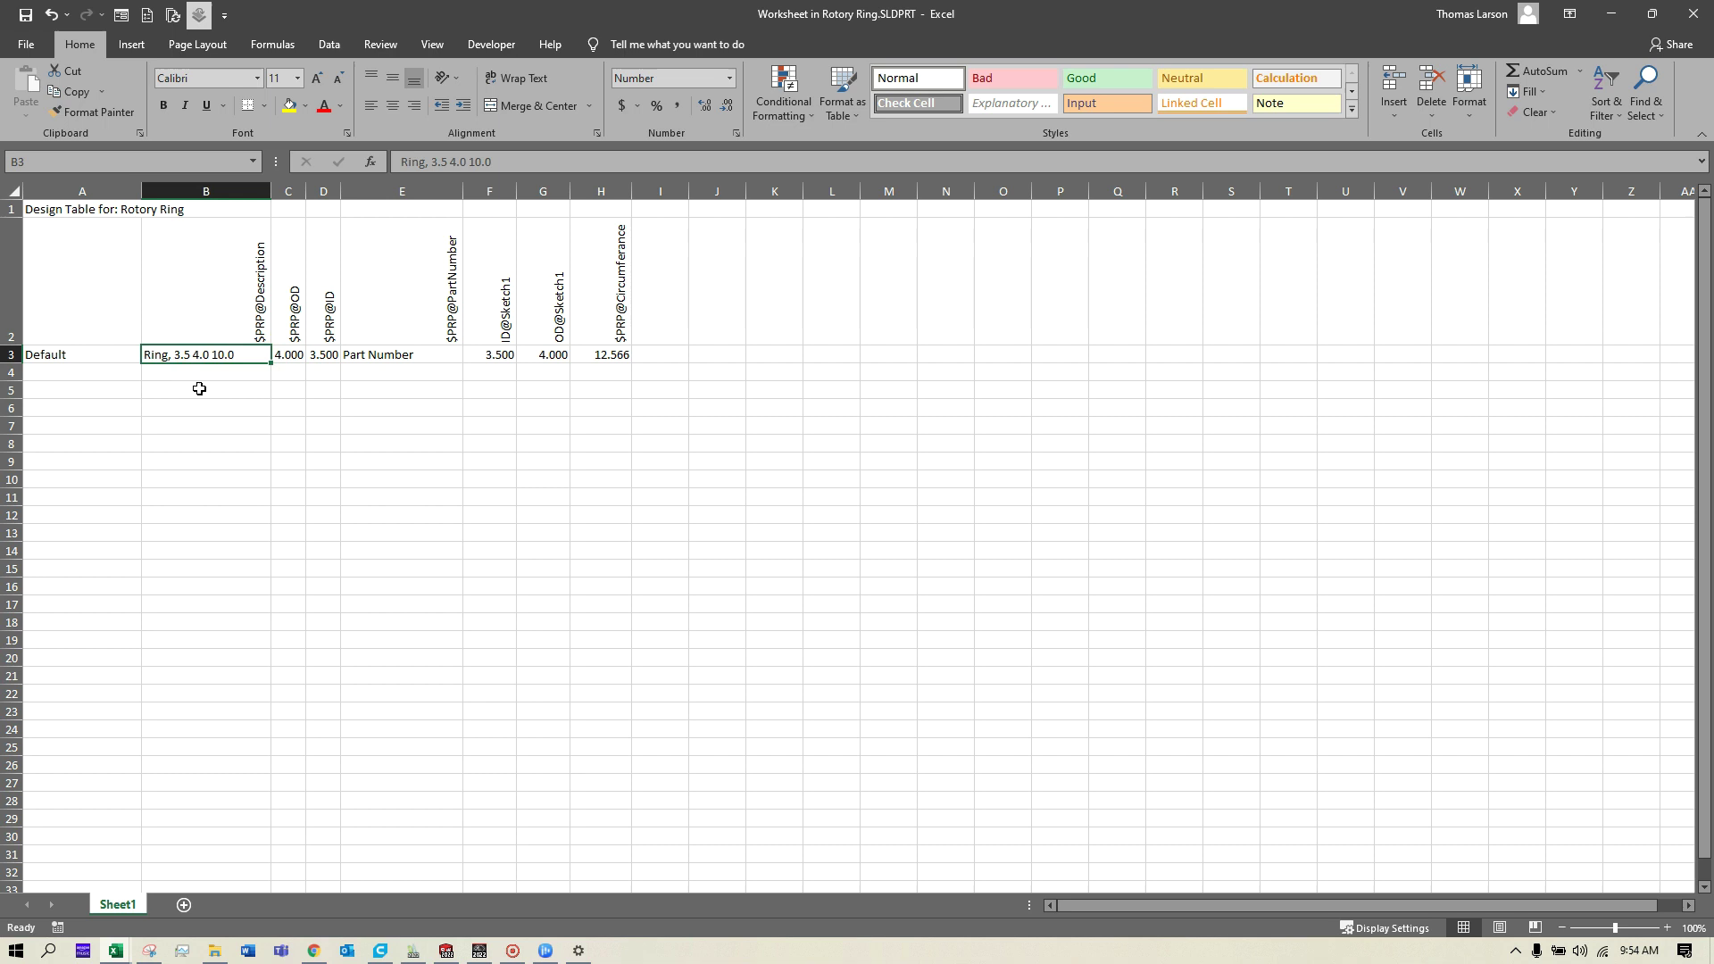
pyautogui.click(400, 162)
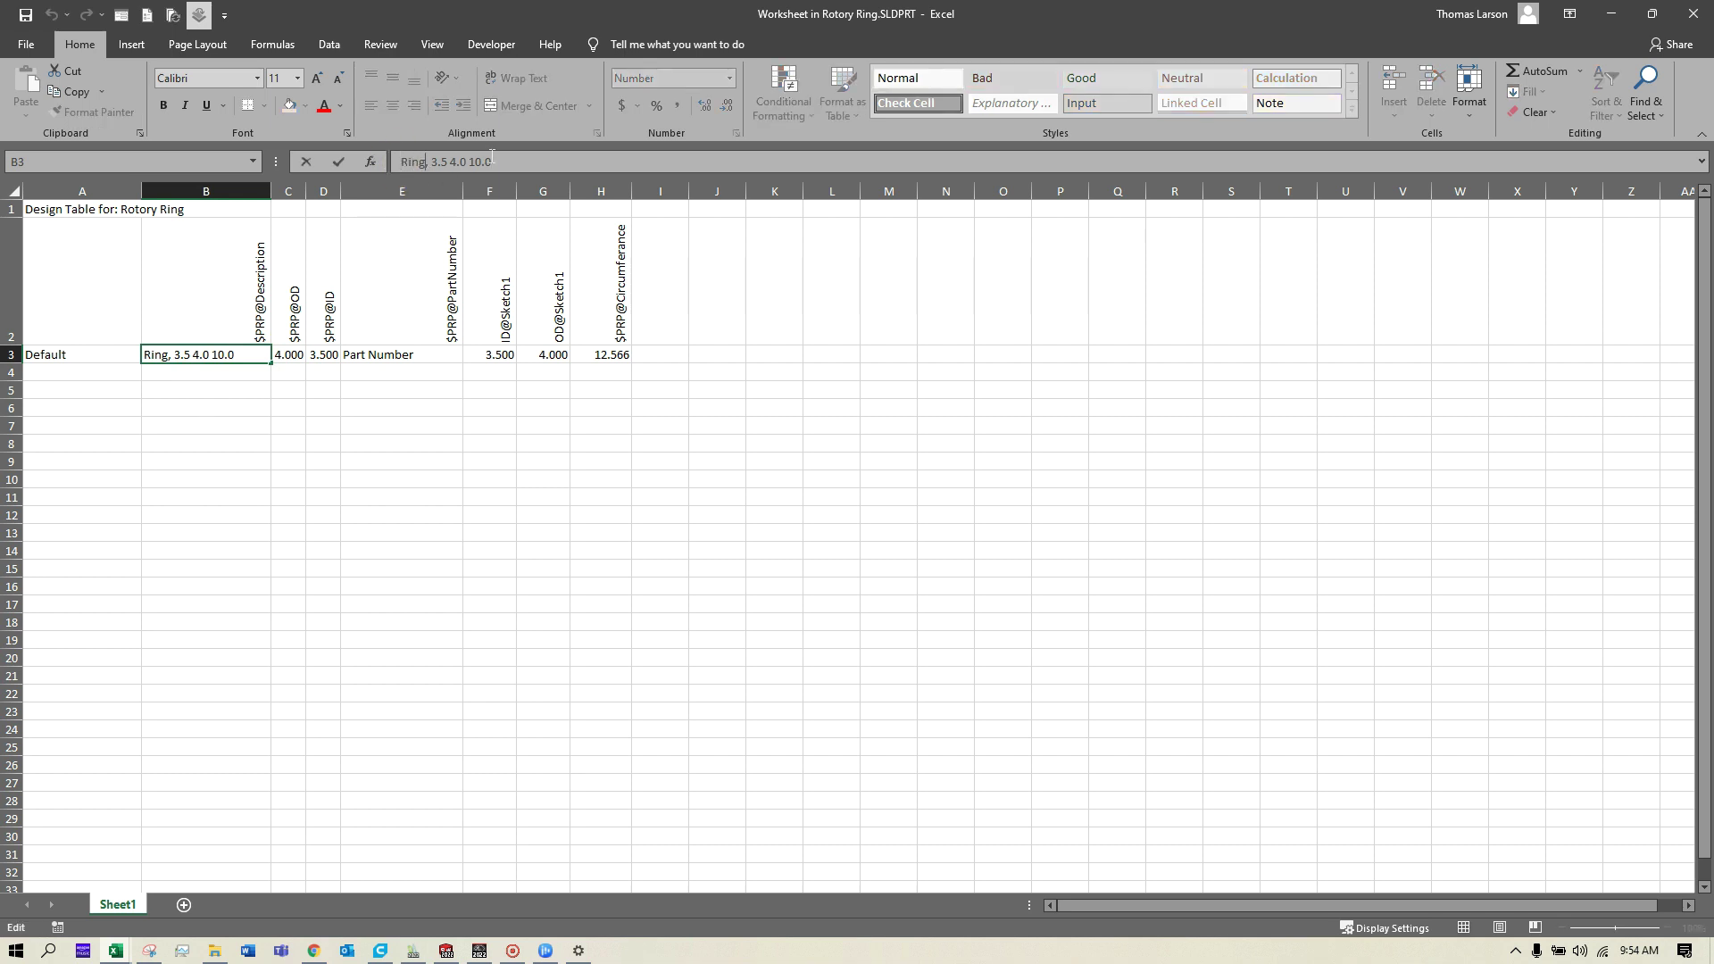
pyautogui.write('ID')
pyautogui.press('BackSpace')
pyautogui.press('BackSpace')
pyautogui.write('OD:L')
pyautogui.press('BackSpace')
pyautogui.press('Delete')
pyautogui.write('4')
pyautogui.write('.000, ')
pyautogui.write('Ri')
pyautogui.write('ng ID')
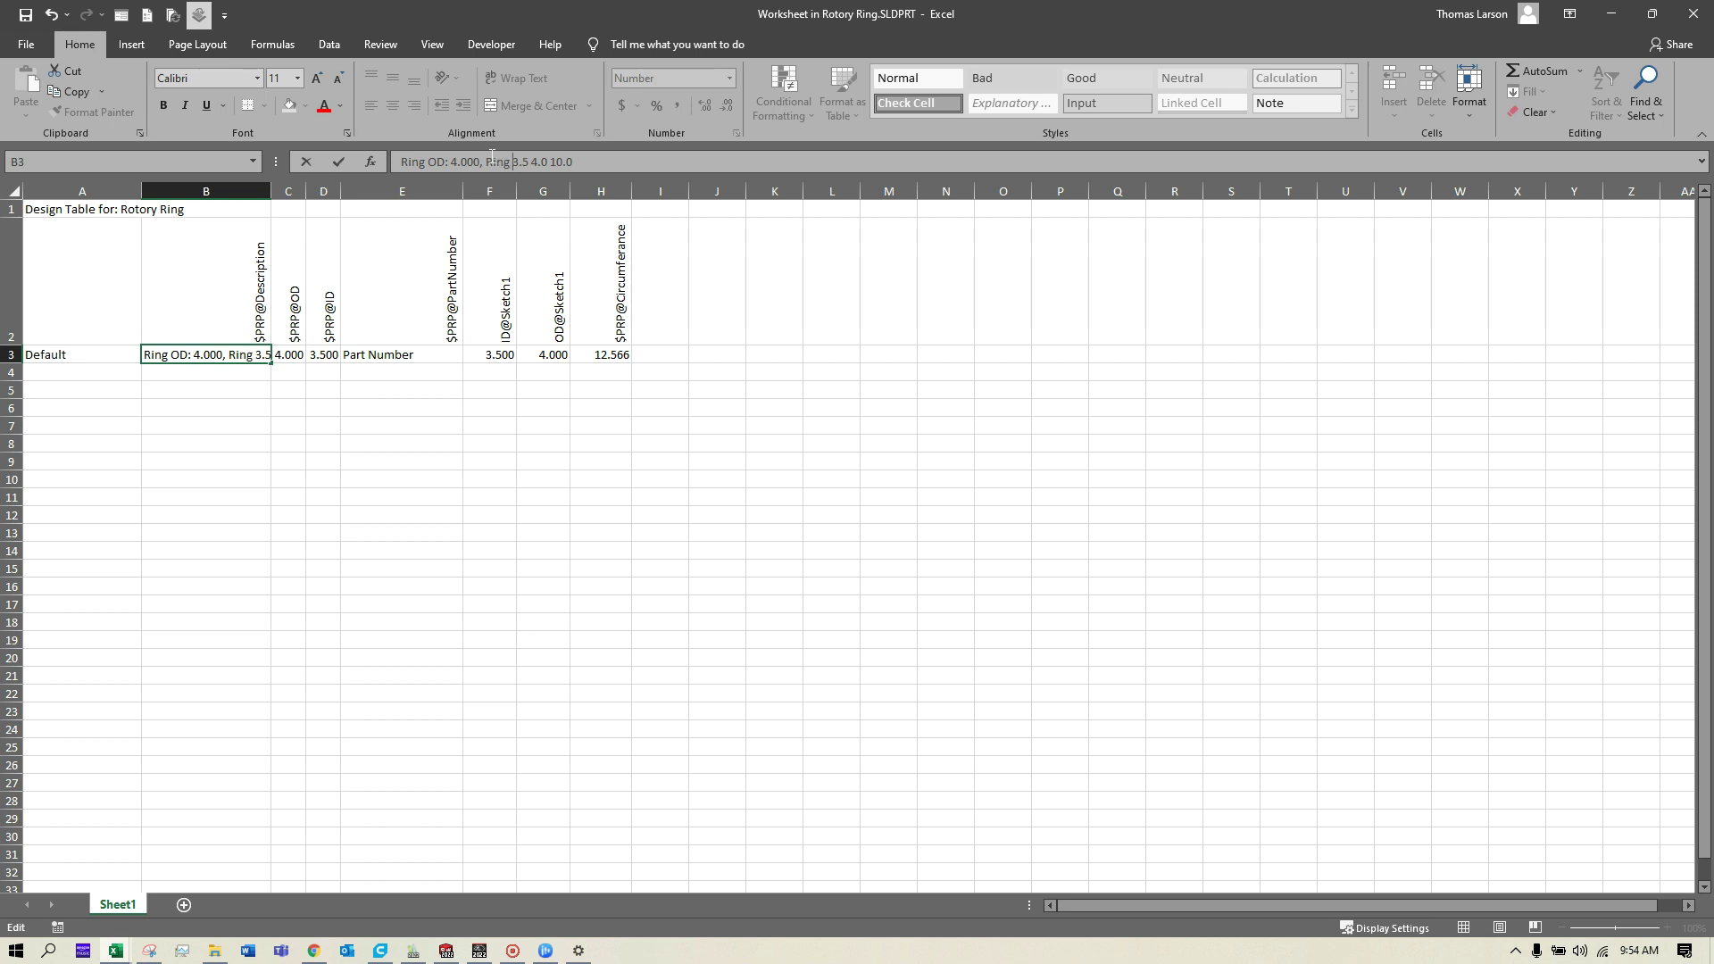
# Step: Complete the Default row's description so that it ends with "Ring ID: 3.5, Cir: 12.566"
pyautogui.write(':')
pyautogui.press('Delete')
pyautogui.press('Delete')
pyautogui.press('Delete')
pyautogui.press('Delete')
pyautogui.write(',')
pyautogui.write(' Cir')
pyautogui.write(':')
pyautogui.press('BackSpace')
pyautogui.press('Delete')
pyautogui.write('566')
pyautogui.press('Return')
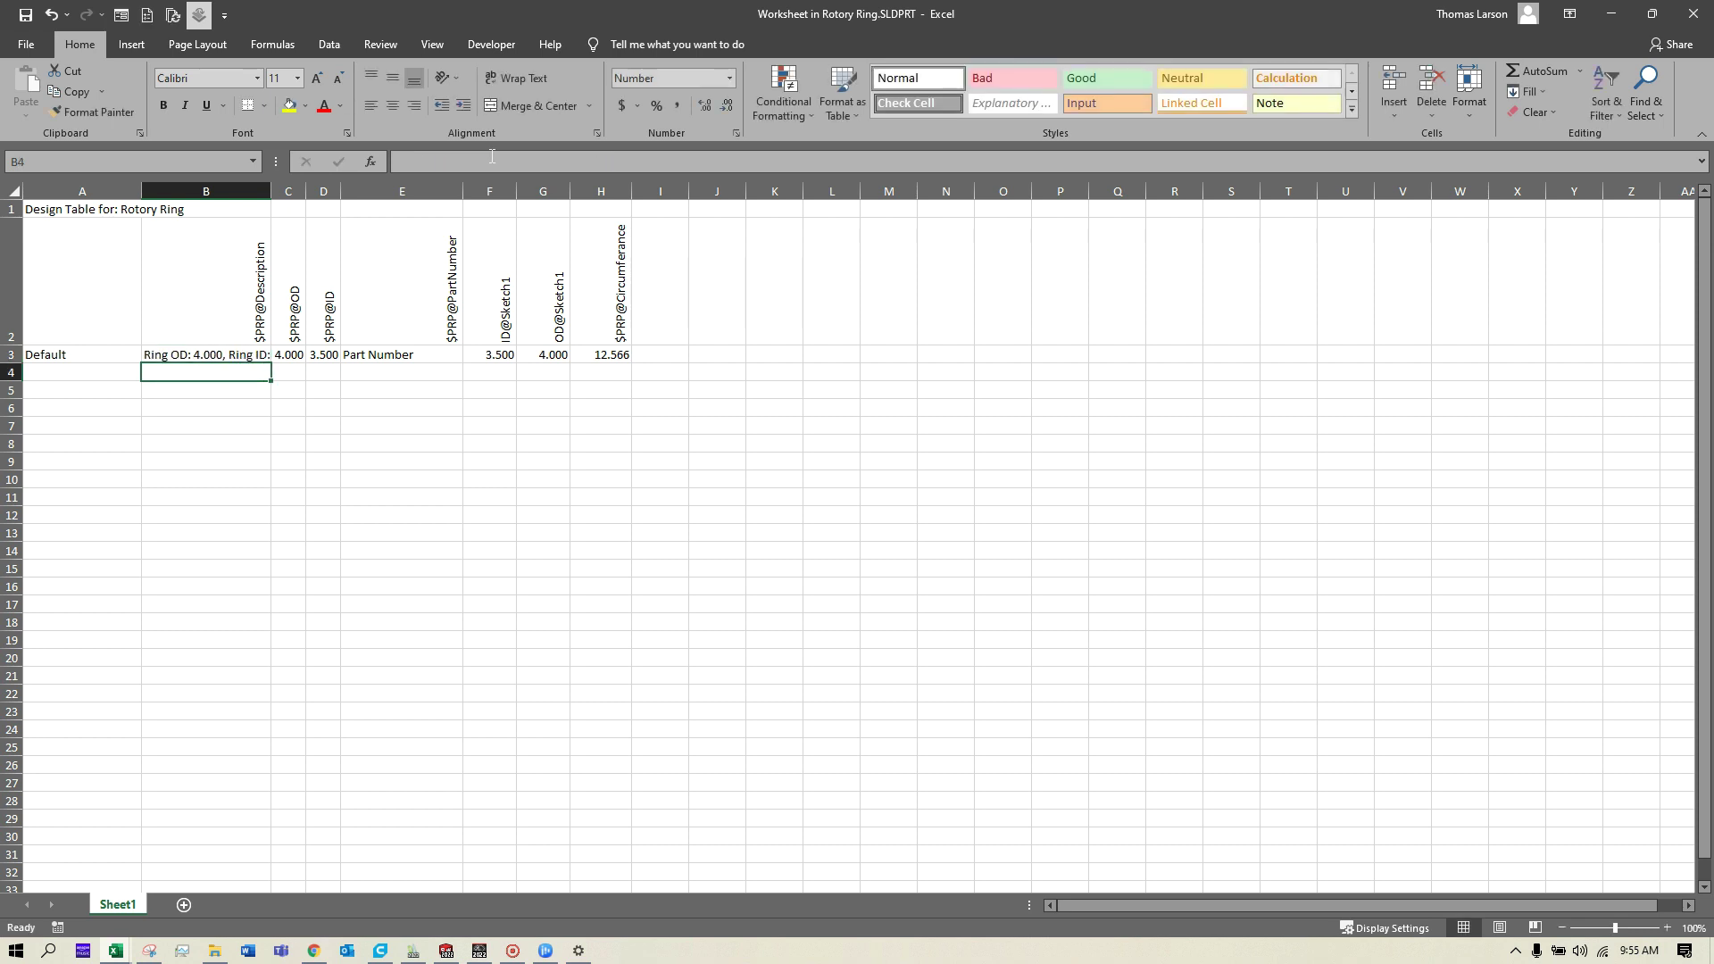
# Step: Begin converting the Default row's description into a formula, replacing the OD value with a reference to C3: ="Ring OD: "&C3&", Ring ID:
pyautogui.click(198, 352)
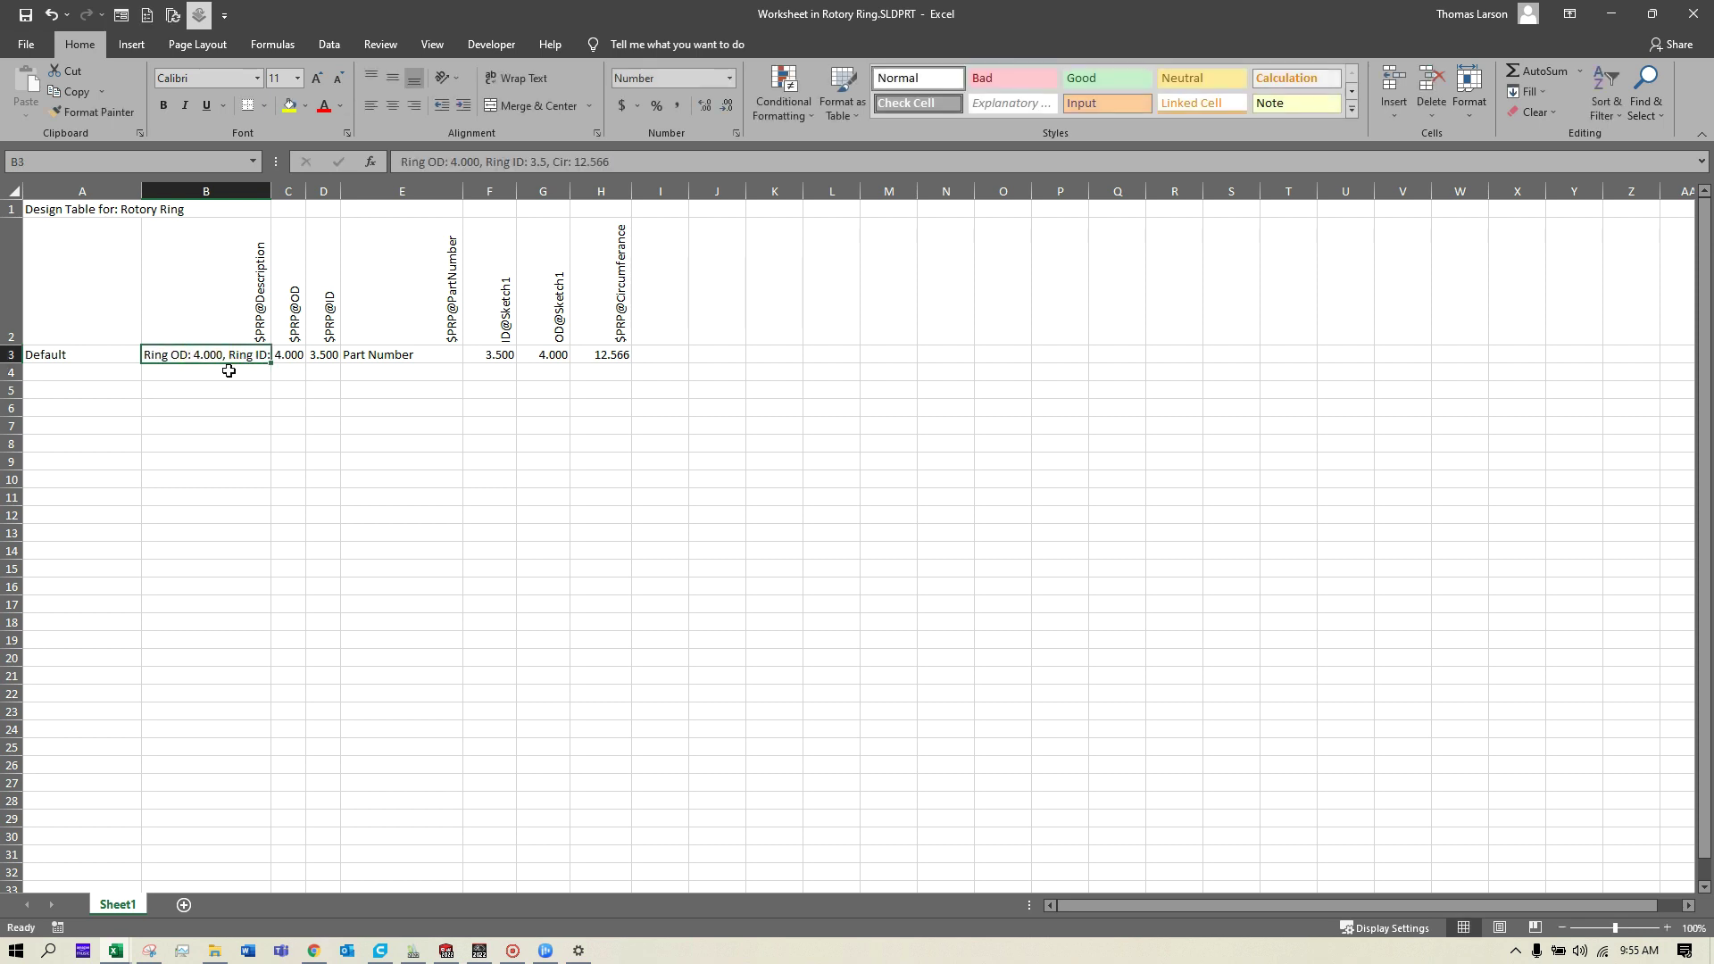
pyautogui.click(403, 162)
pyautogui.write('="')
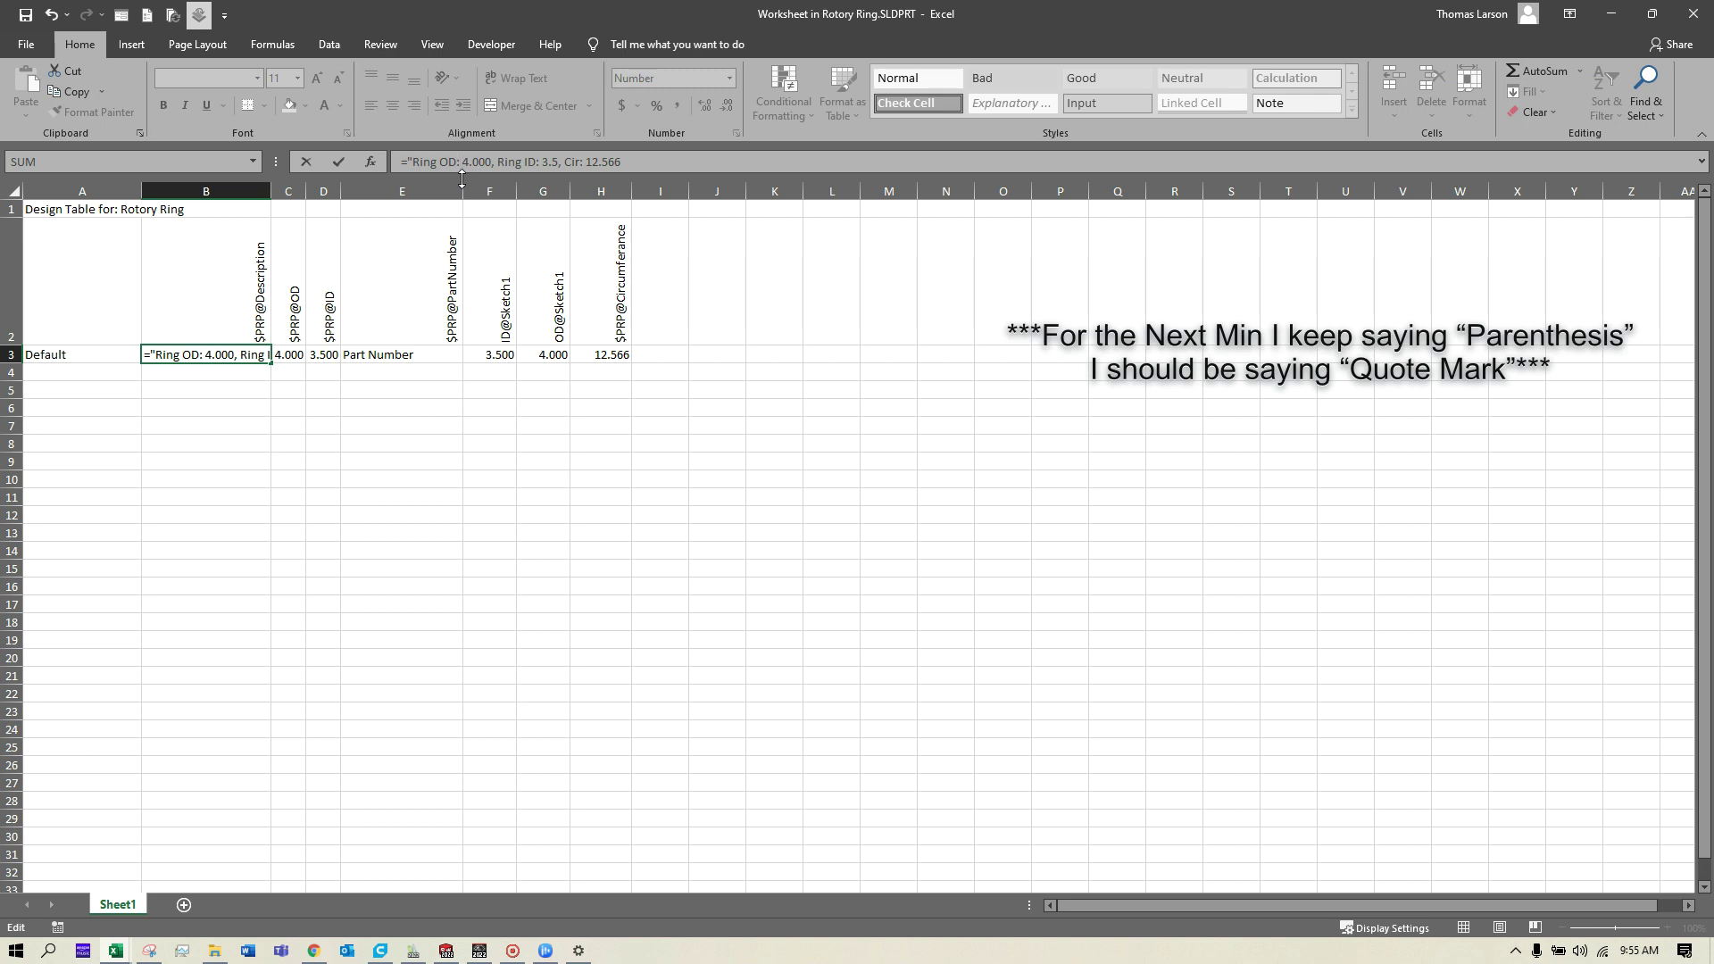
pyautogui.write('"&')
pyautogui.press('Delete')
pyautogui.press('Delete')
pyautogui.press('Delete')
pyautogui.press('Delete')
pyautogui.press('Delete')
pyautogui.click(289, 354)
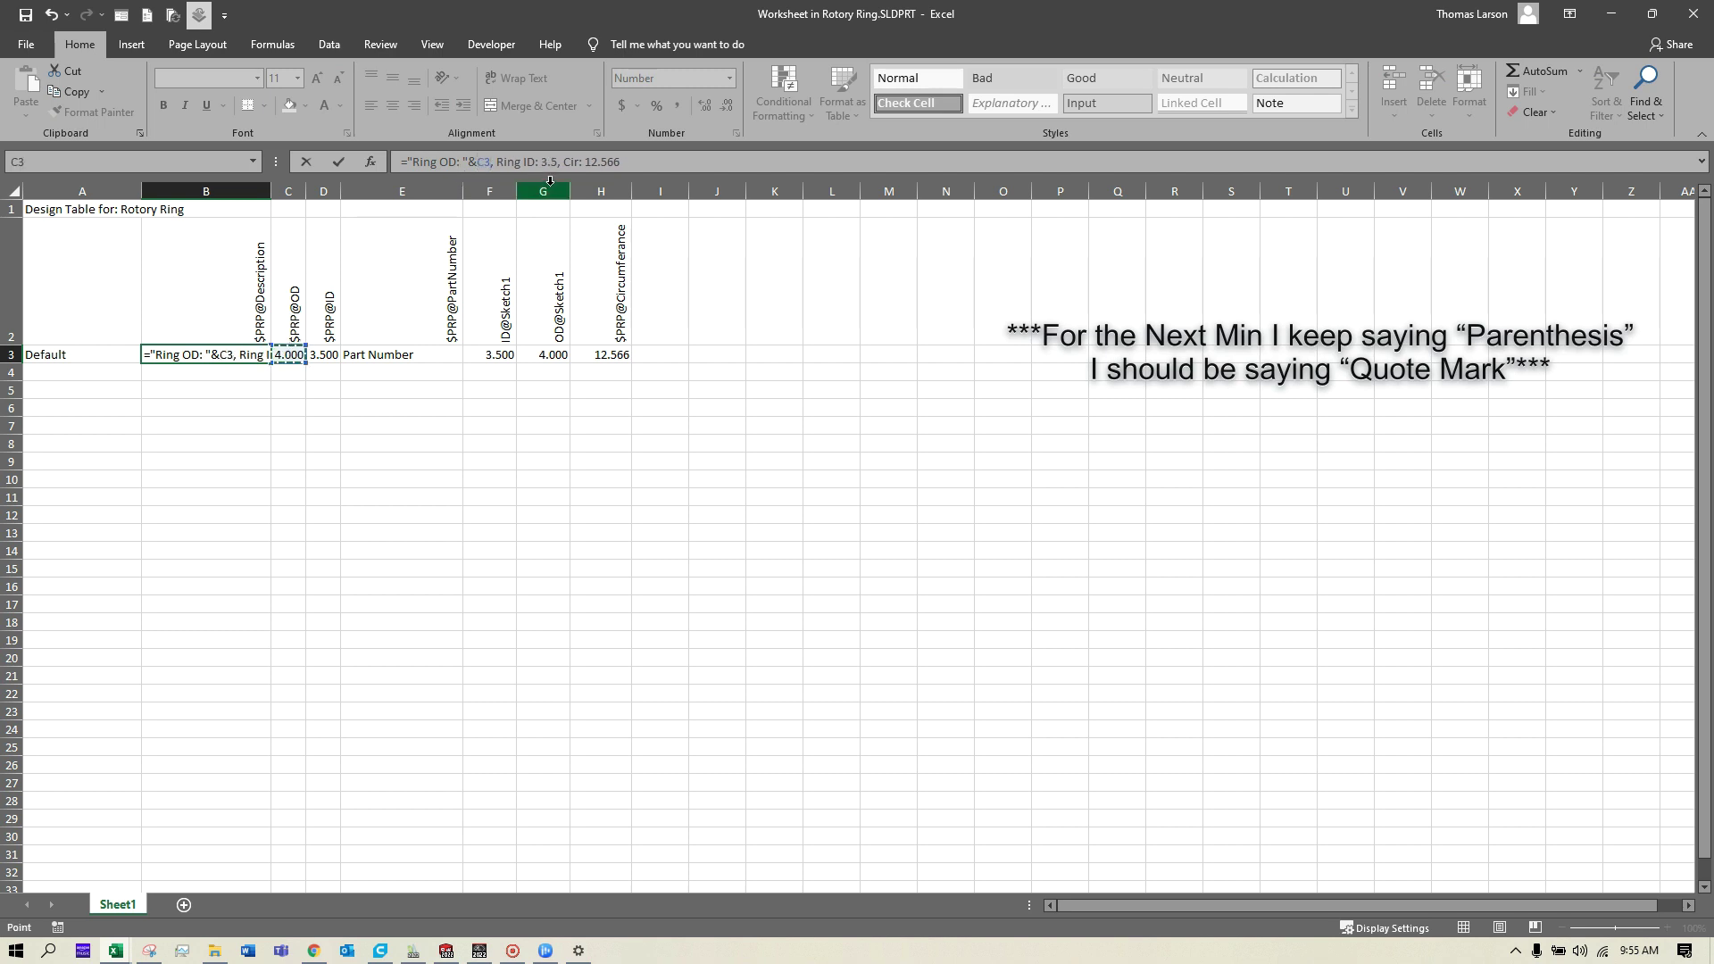
pyautogui.write('&"')
pyautogui.press('Return')
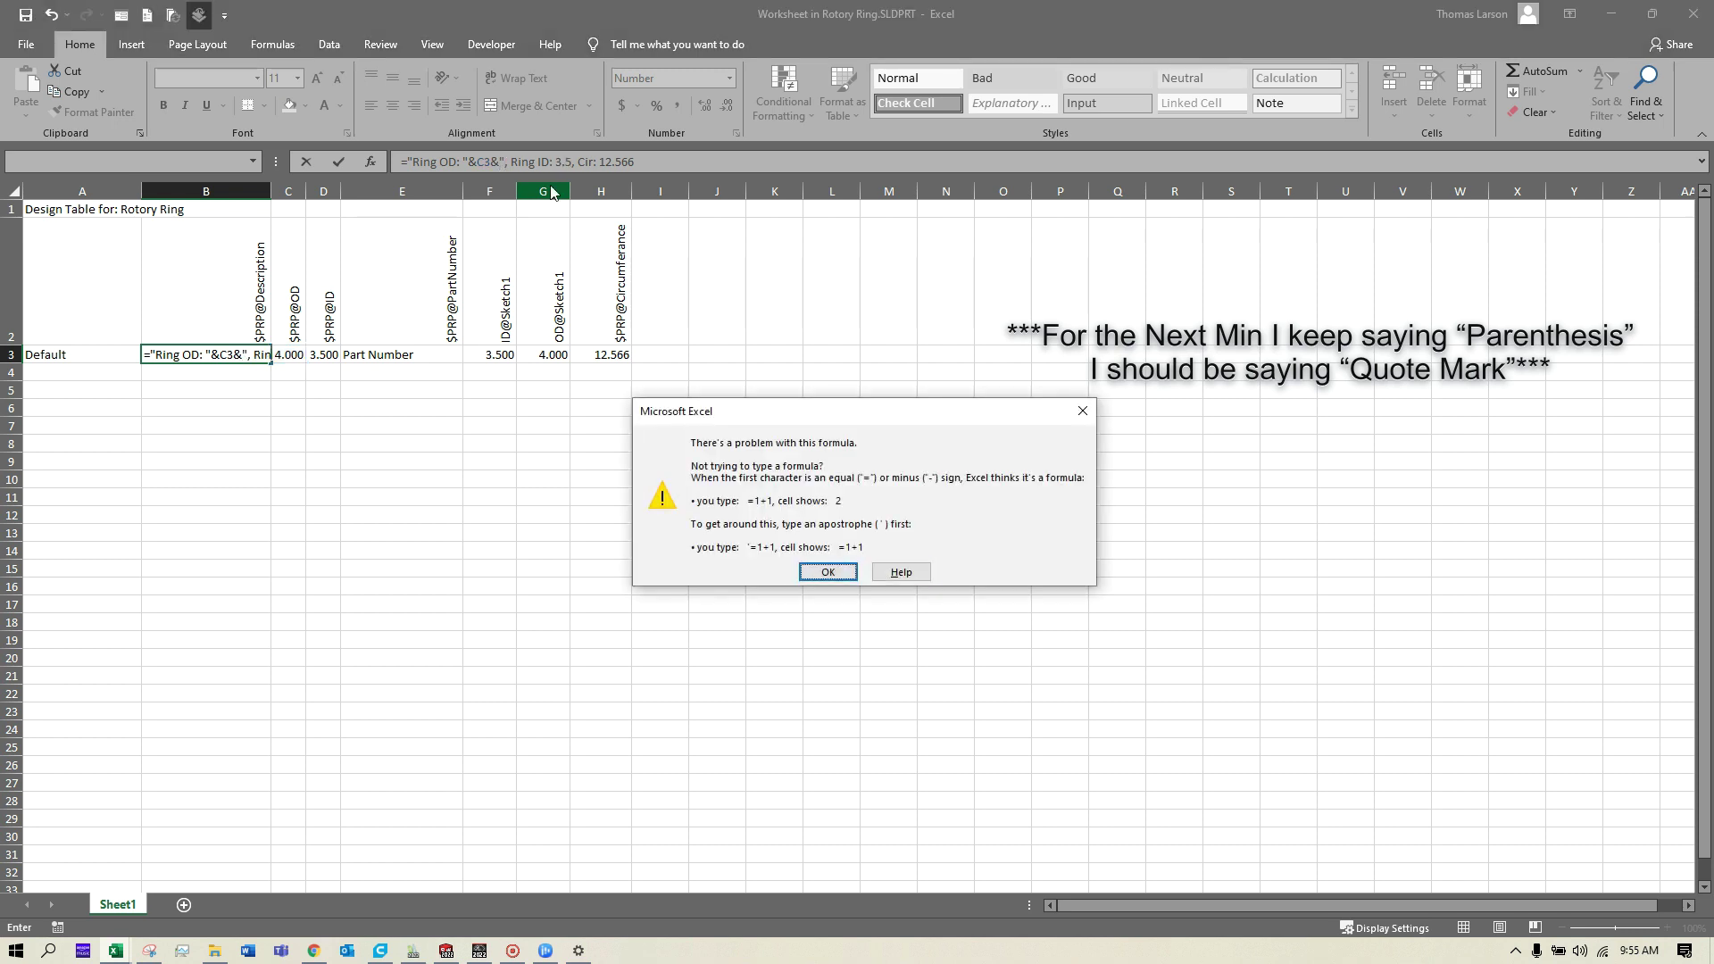
pyautogui.press('Return')
# Step: Replace the ring ID value in the description formula with a reference to D3, joined as ", Ring ID: "&D3&"
pyautogui.click(566, 162)
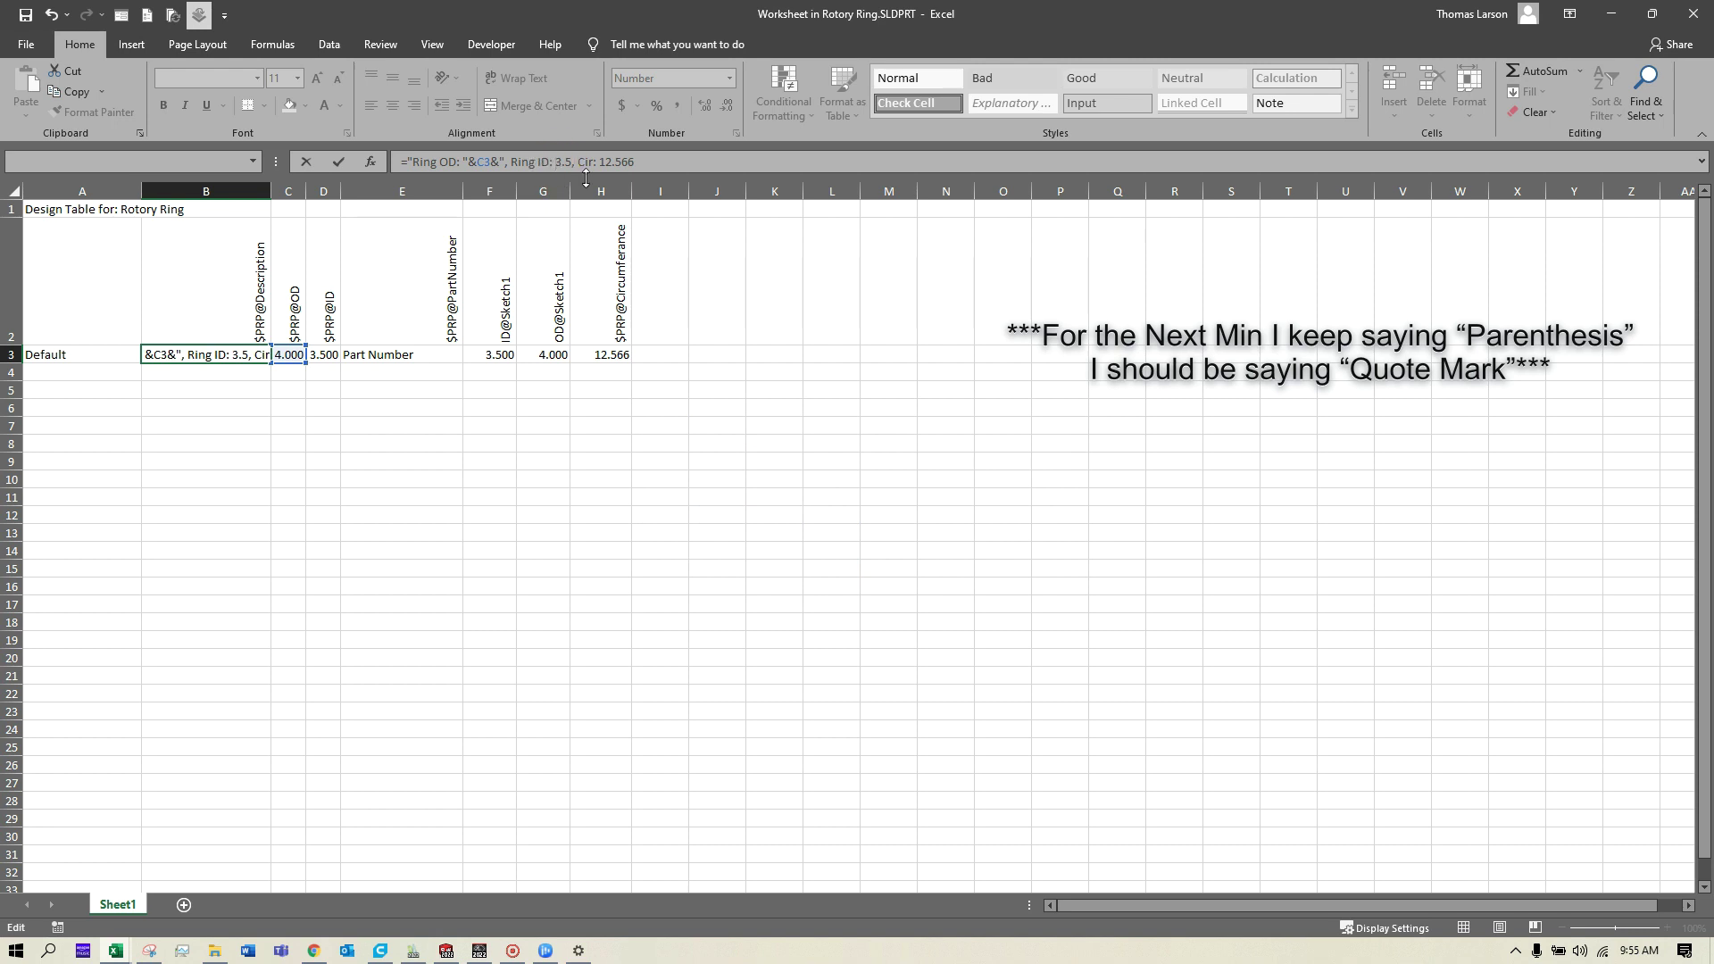
pyautogui.write('"&')
pyautogui.press('Delete')
pyautogui.press('Delete')
pyautogui.press('Delete')
pyautogui.click(317, 355)
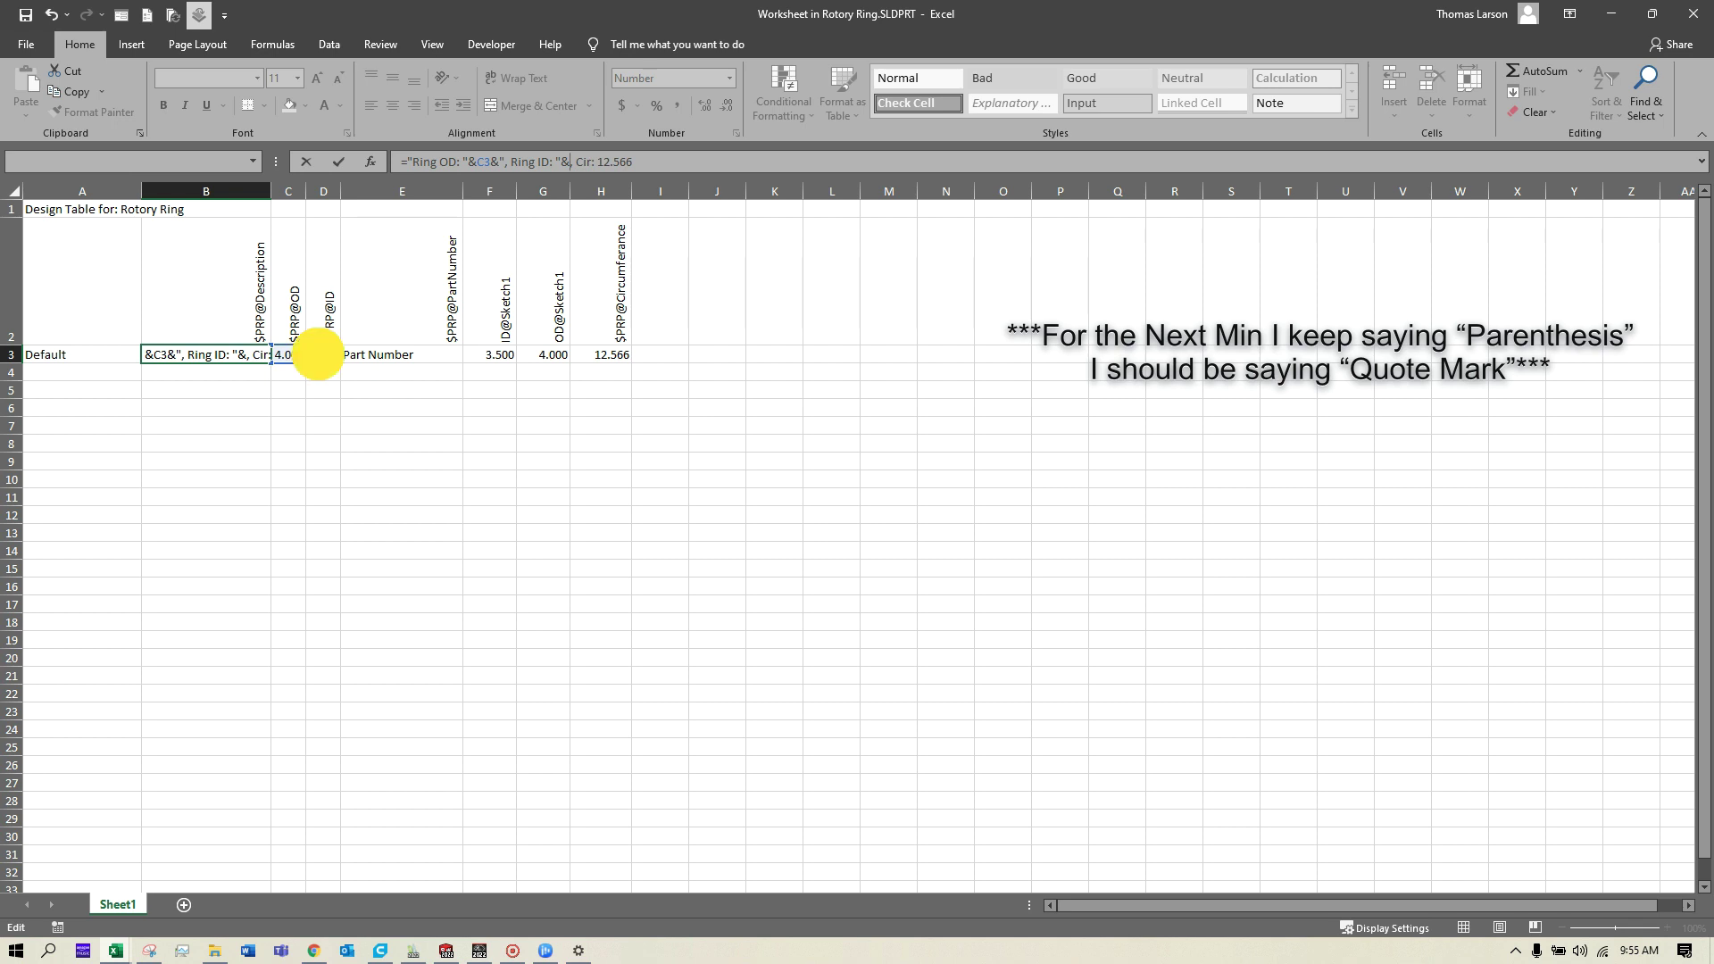
pyautogui.write('&"')
# Step: Finish the description formula with ", Cir: "&H3 in place of the circumference value, and widen column B to fit the text
pyautogui.click(628, 162)
pyautogui.write('"')
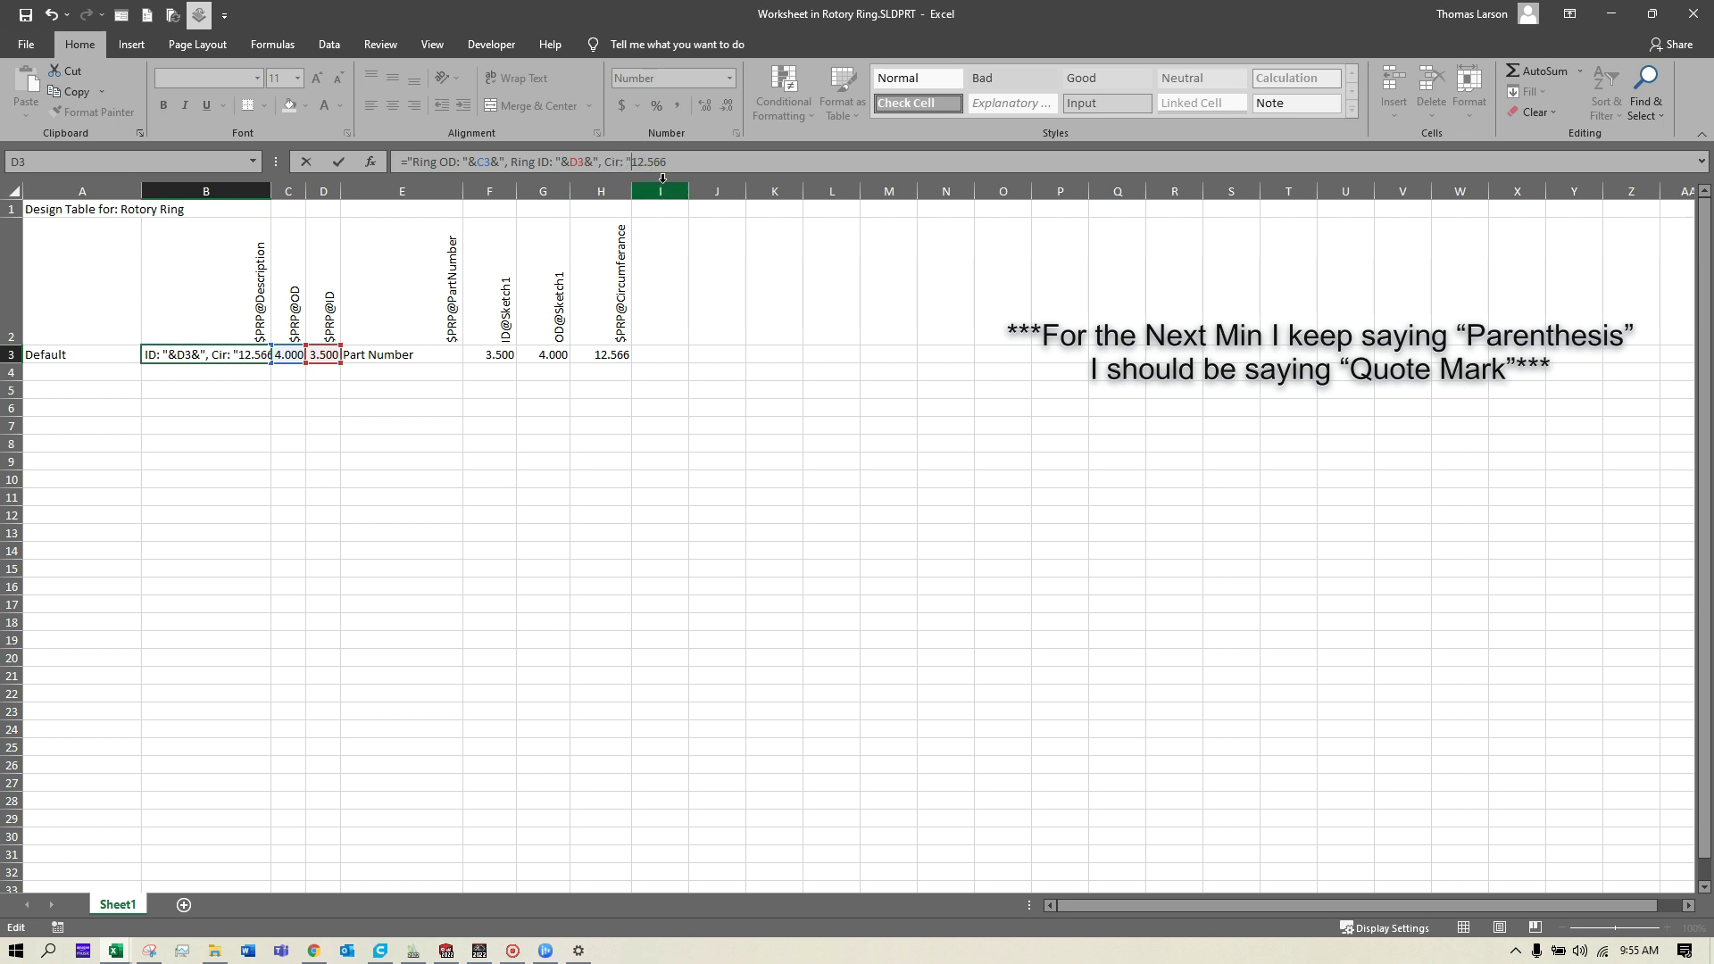
pyautogui.press('Delete')
pyautogui.press('Delete')
pyautogui.press('Delete')
pyautogui.press('Delete')
pyautogui.press('Delete')
pyautogui.write('&')
pyautogui.click(628, 355)
pyautogui.press('Return')
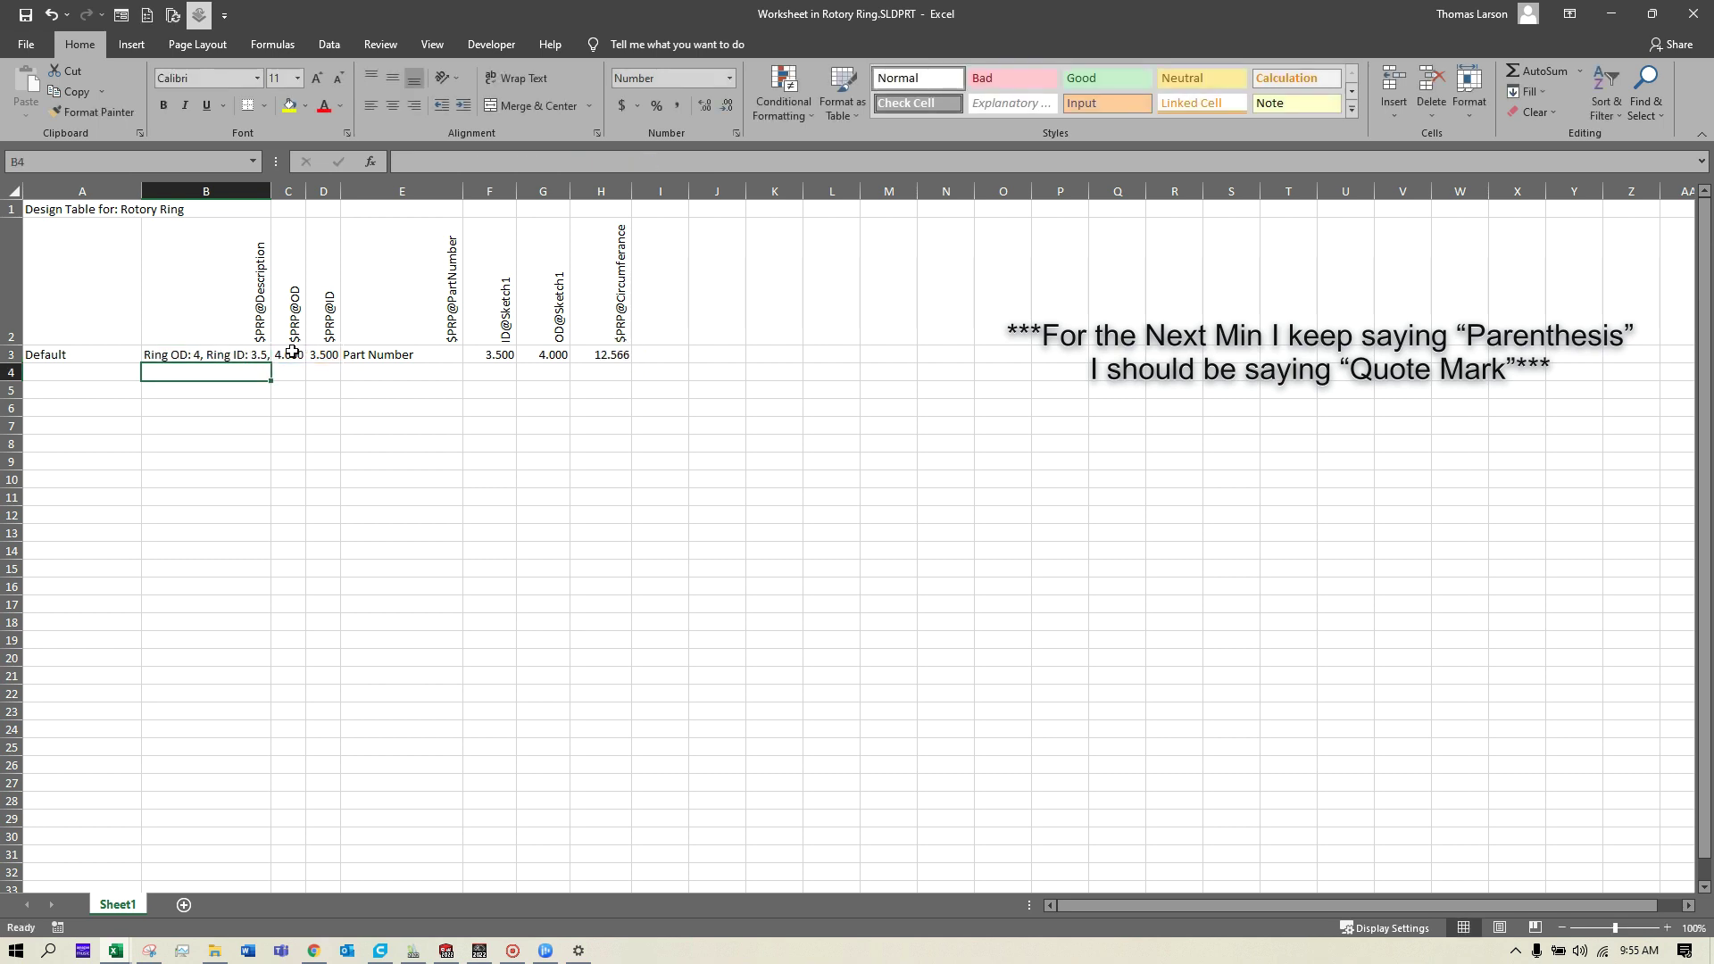
pyautogui.click(262, 190)
pyautogui.moveTo(263, 191); pyautogui.dragTo(338, 188)
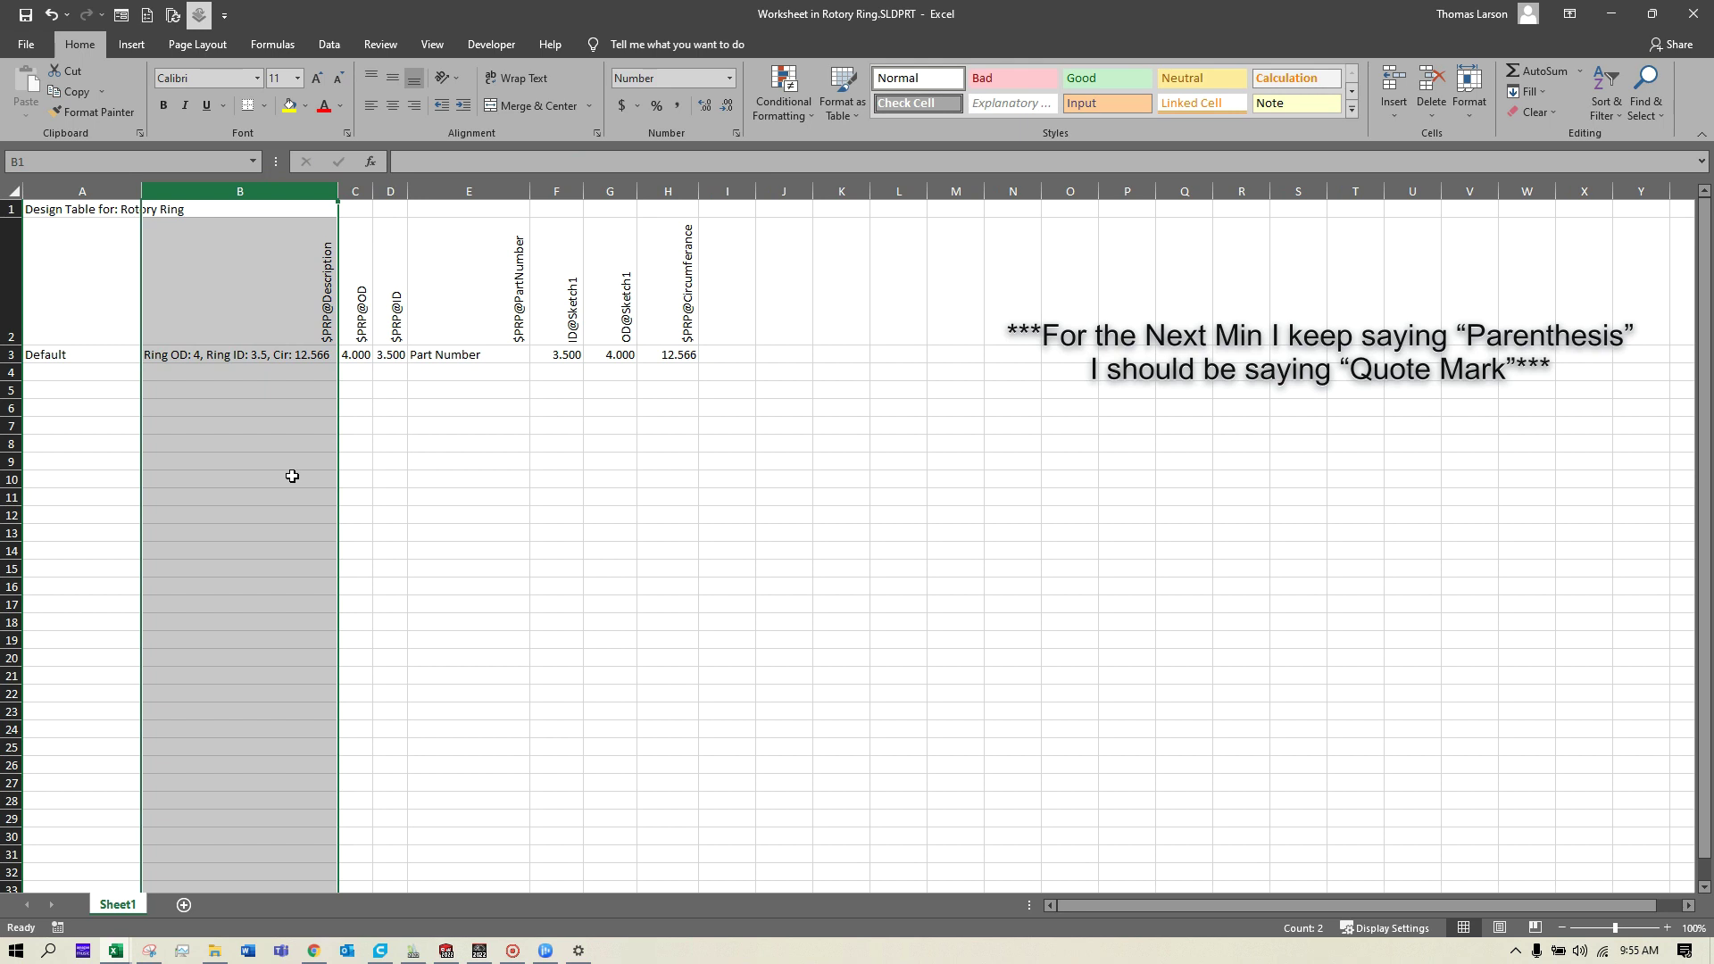
# Step: Examine the quoted "Ring OD: " label in the Default row's description formula
pyautogui.click(214, 357)
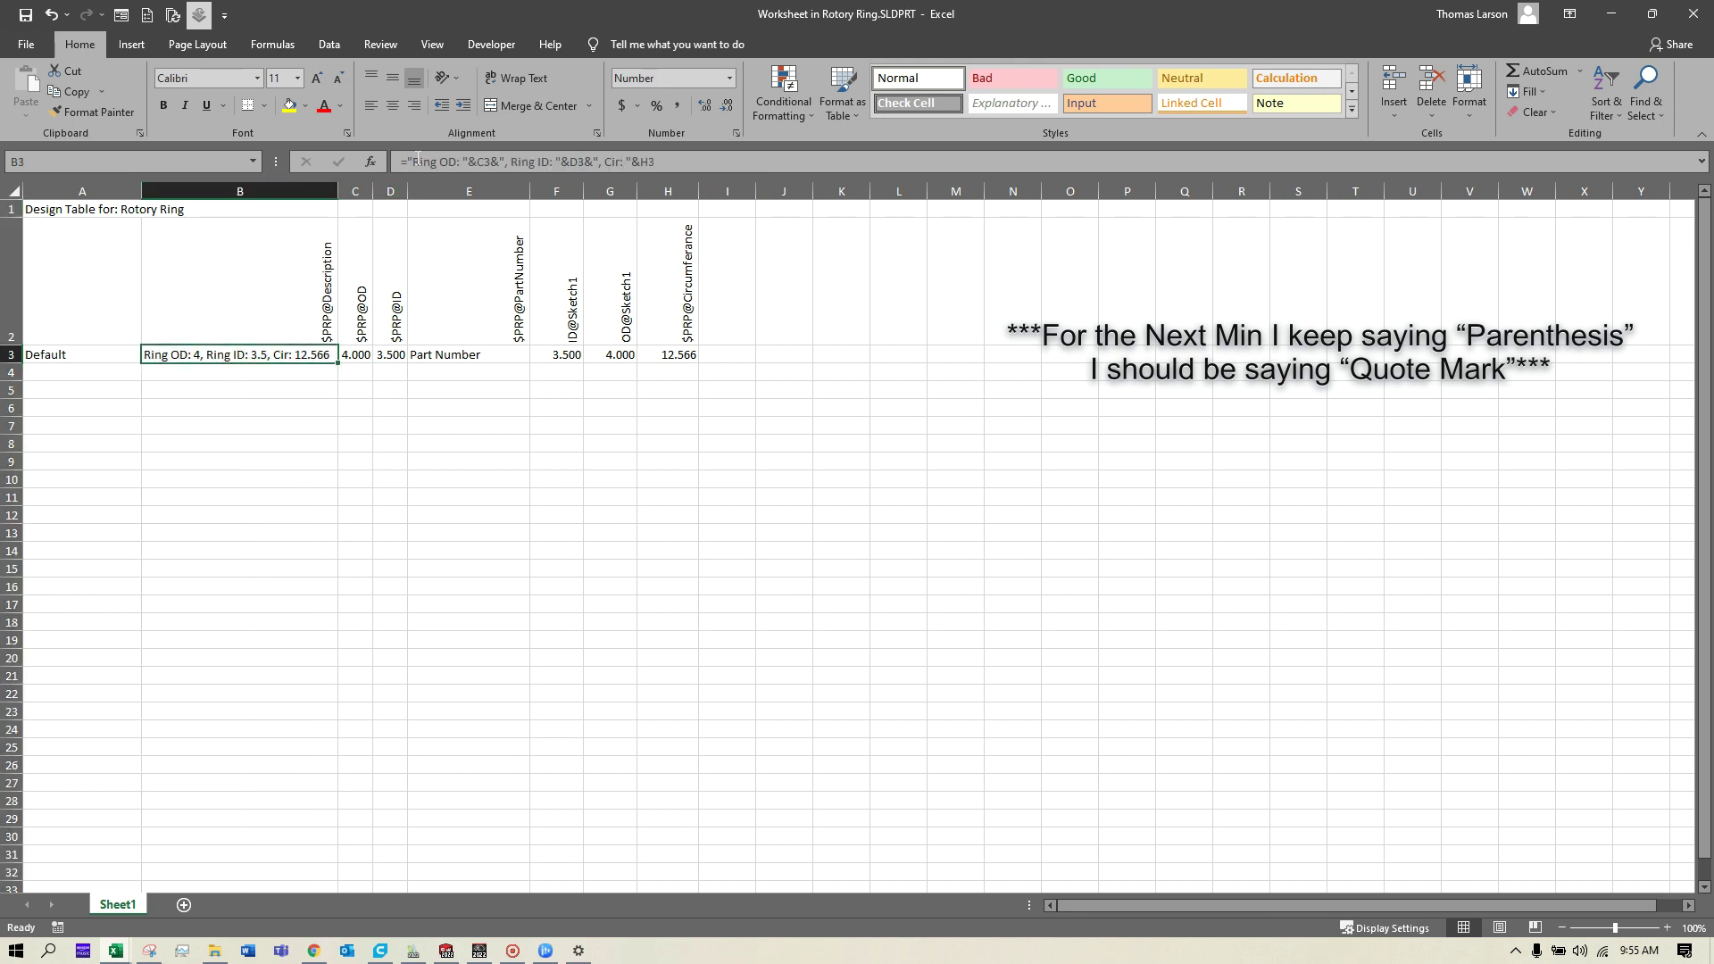
pyautogui.moveTo(413, 161); pyautogui.dragTo(464, 161)
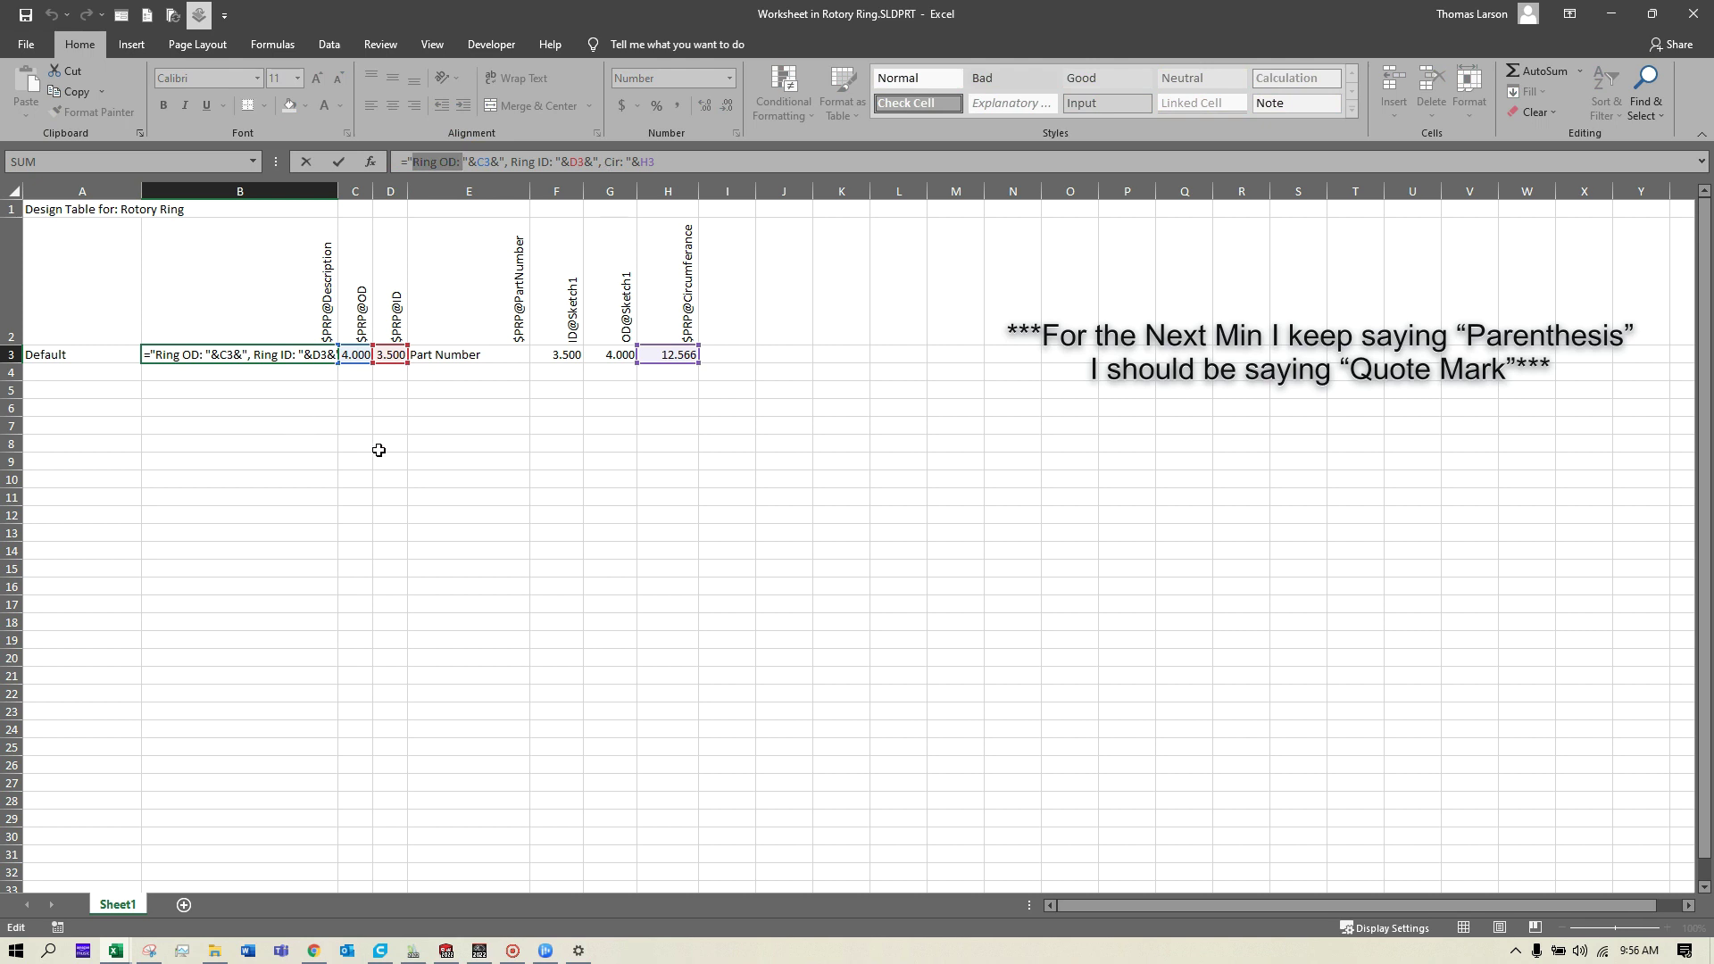
pyautogui.press('Return')
# Step: Wrap the C3 reference in the description formula as TEXT(C3,"0.000") to give the OD three decimal places
pyautogui.click(198, 355)
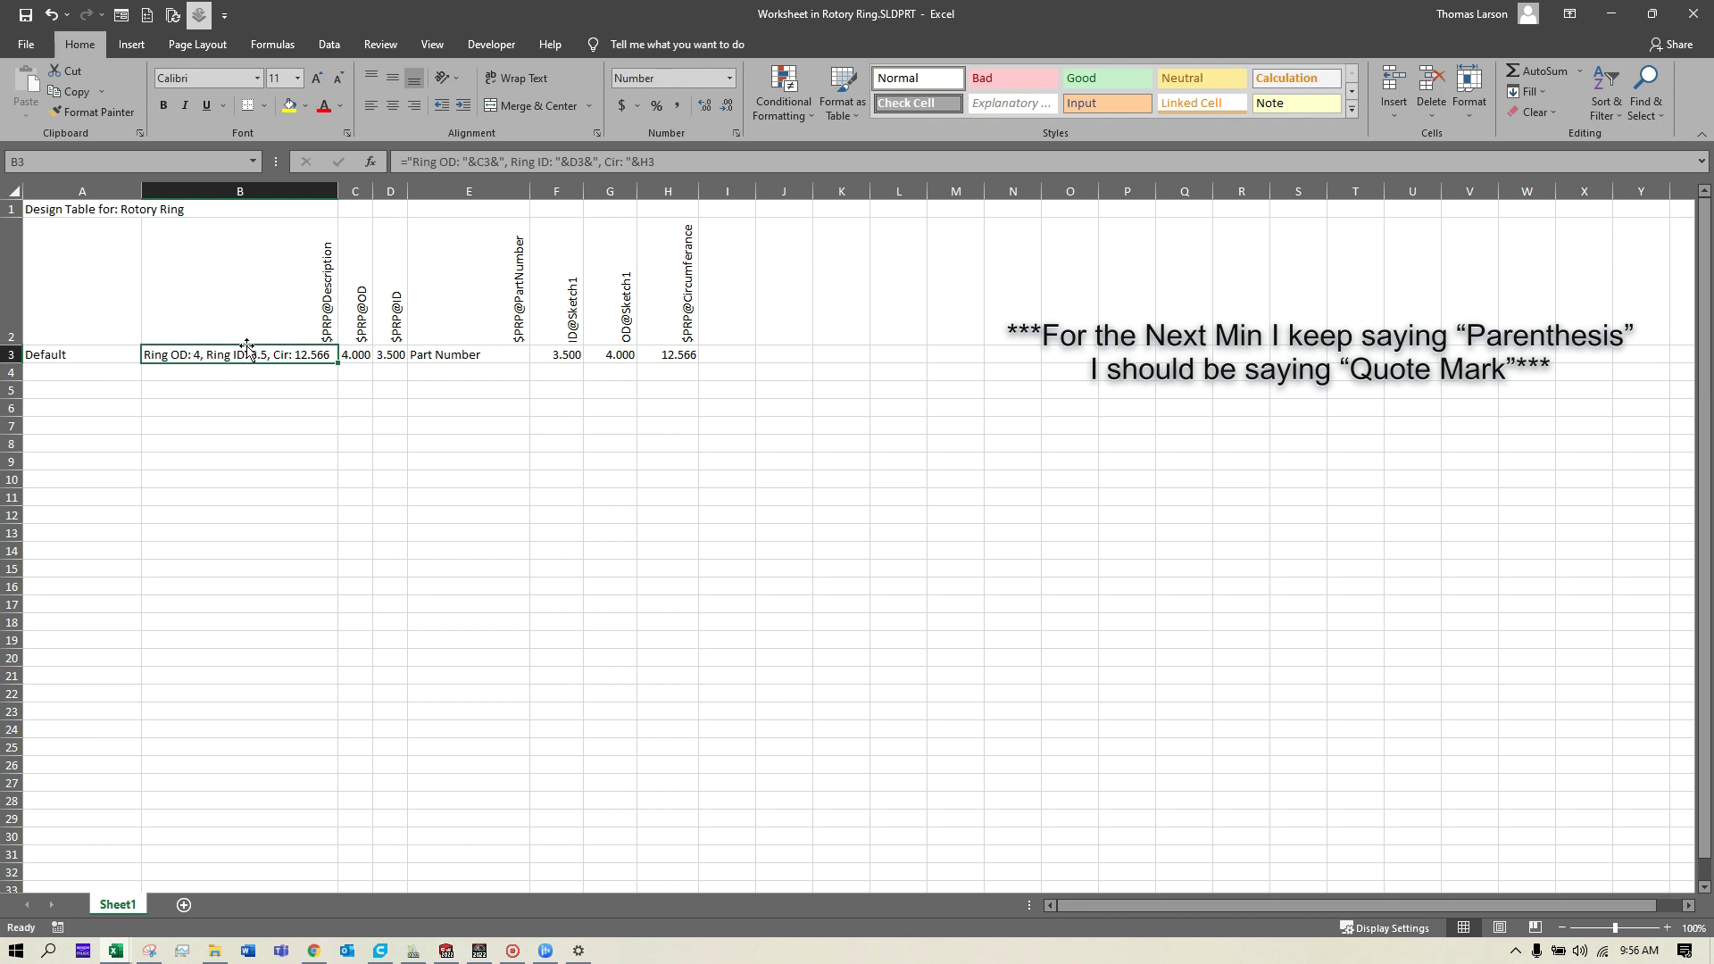
pyautogui.click(477, 161)
pyautogui.click(513, 187)
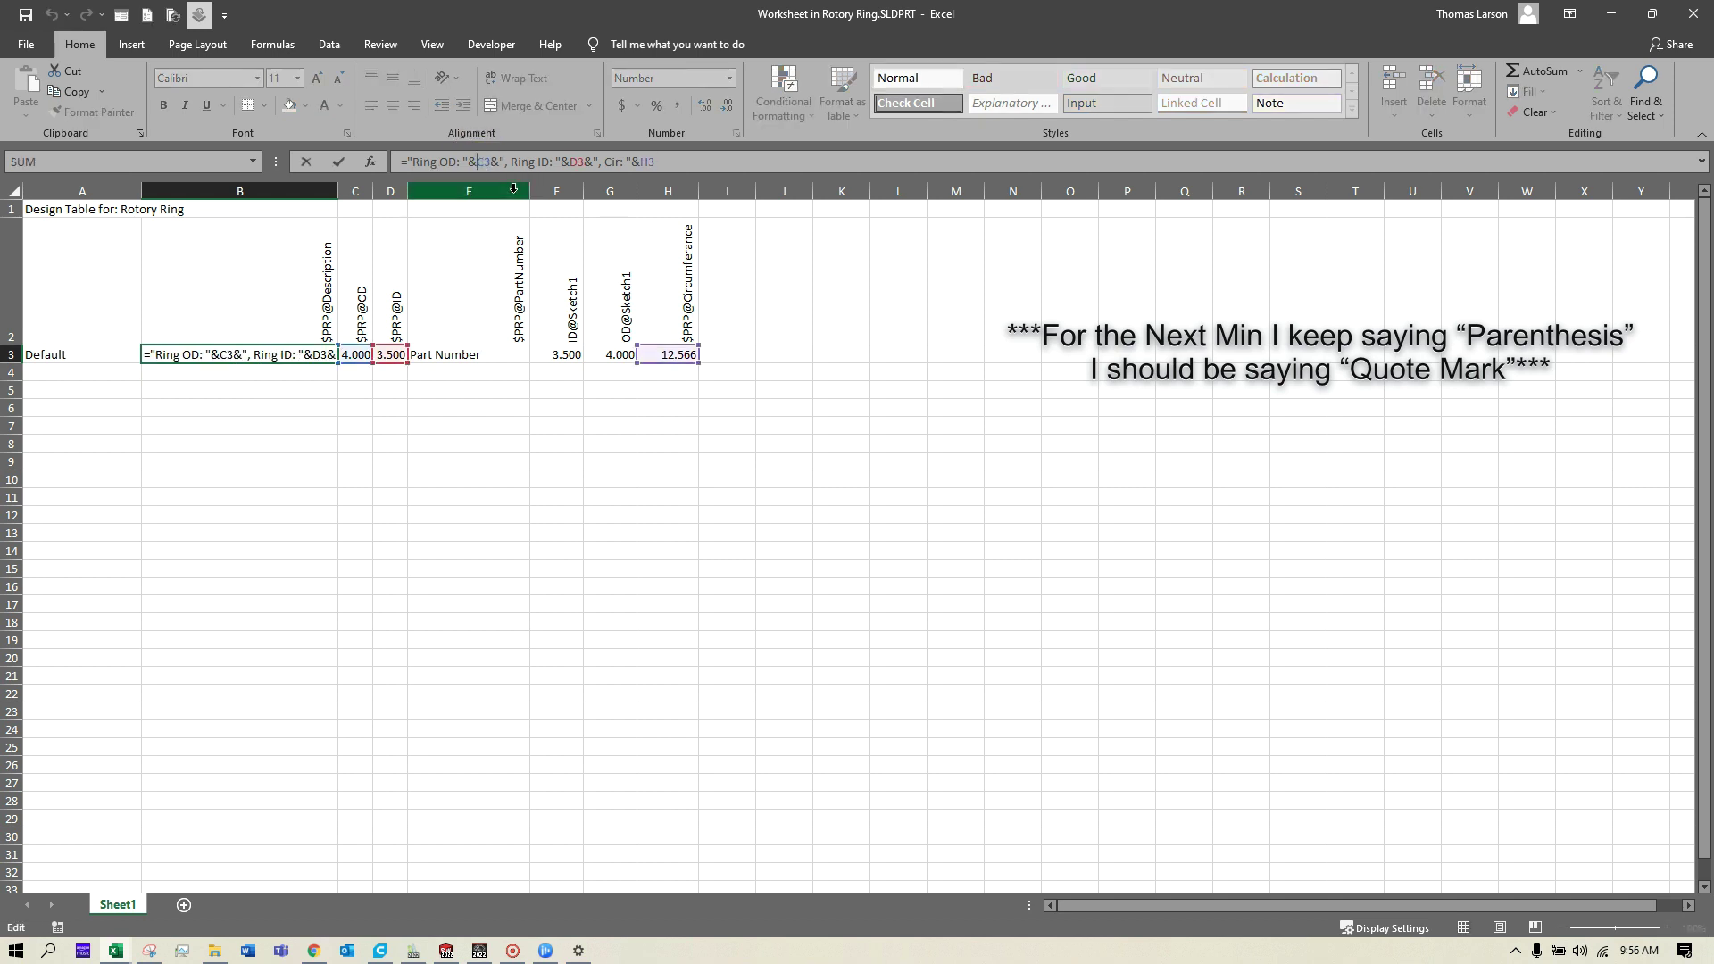
pyautogui.write('text(')
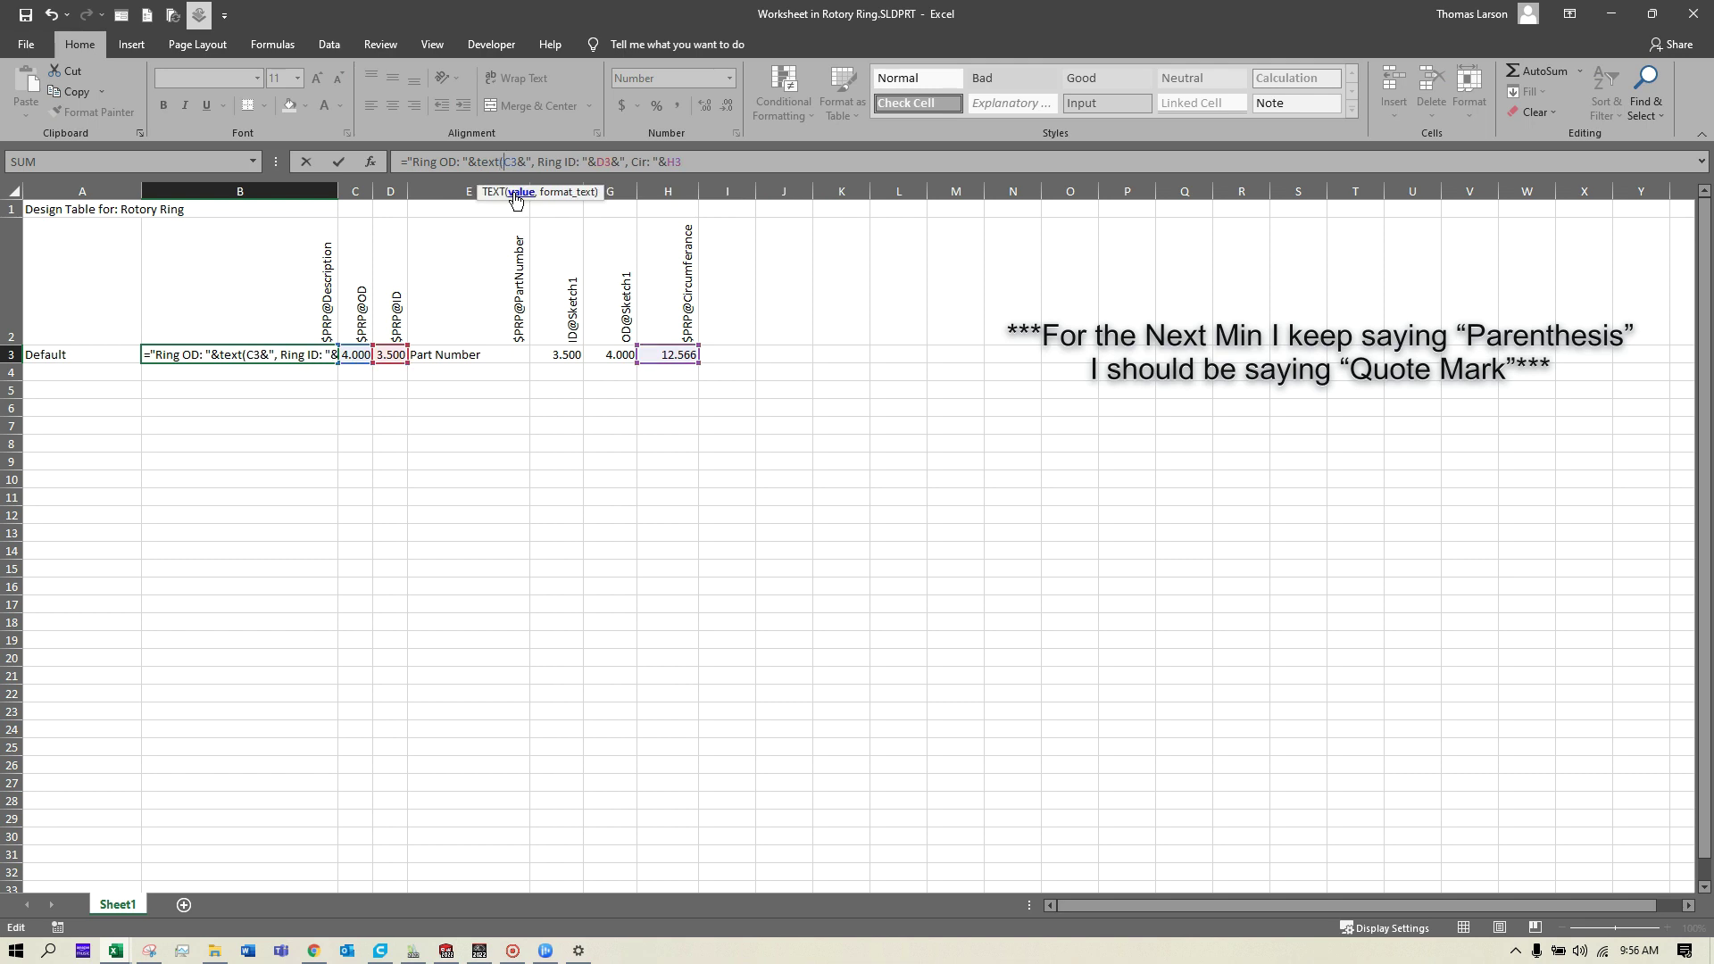
pyautogui.write(',')
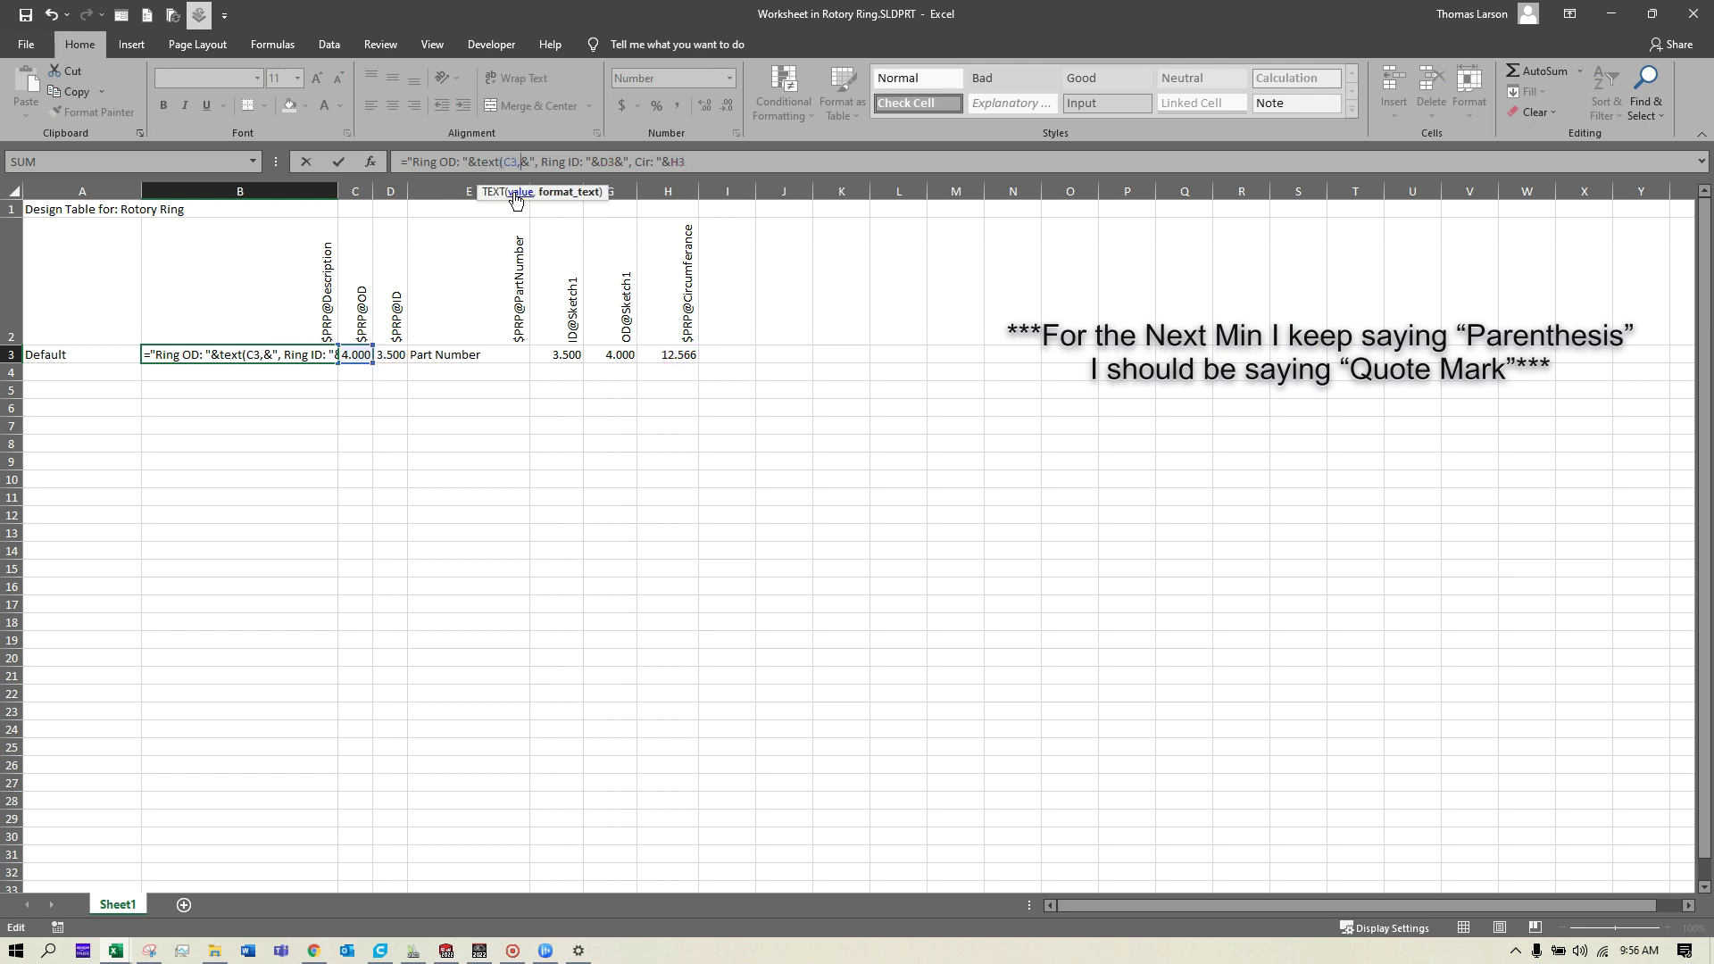
pyautogui.write('"')
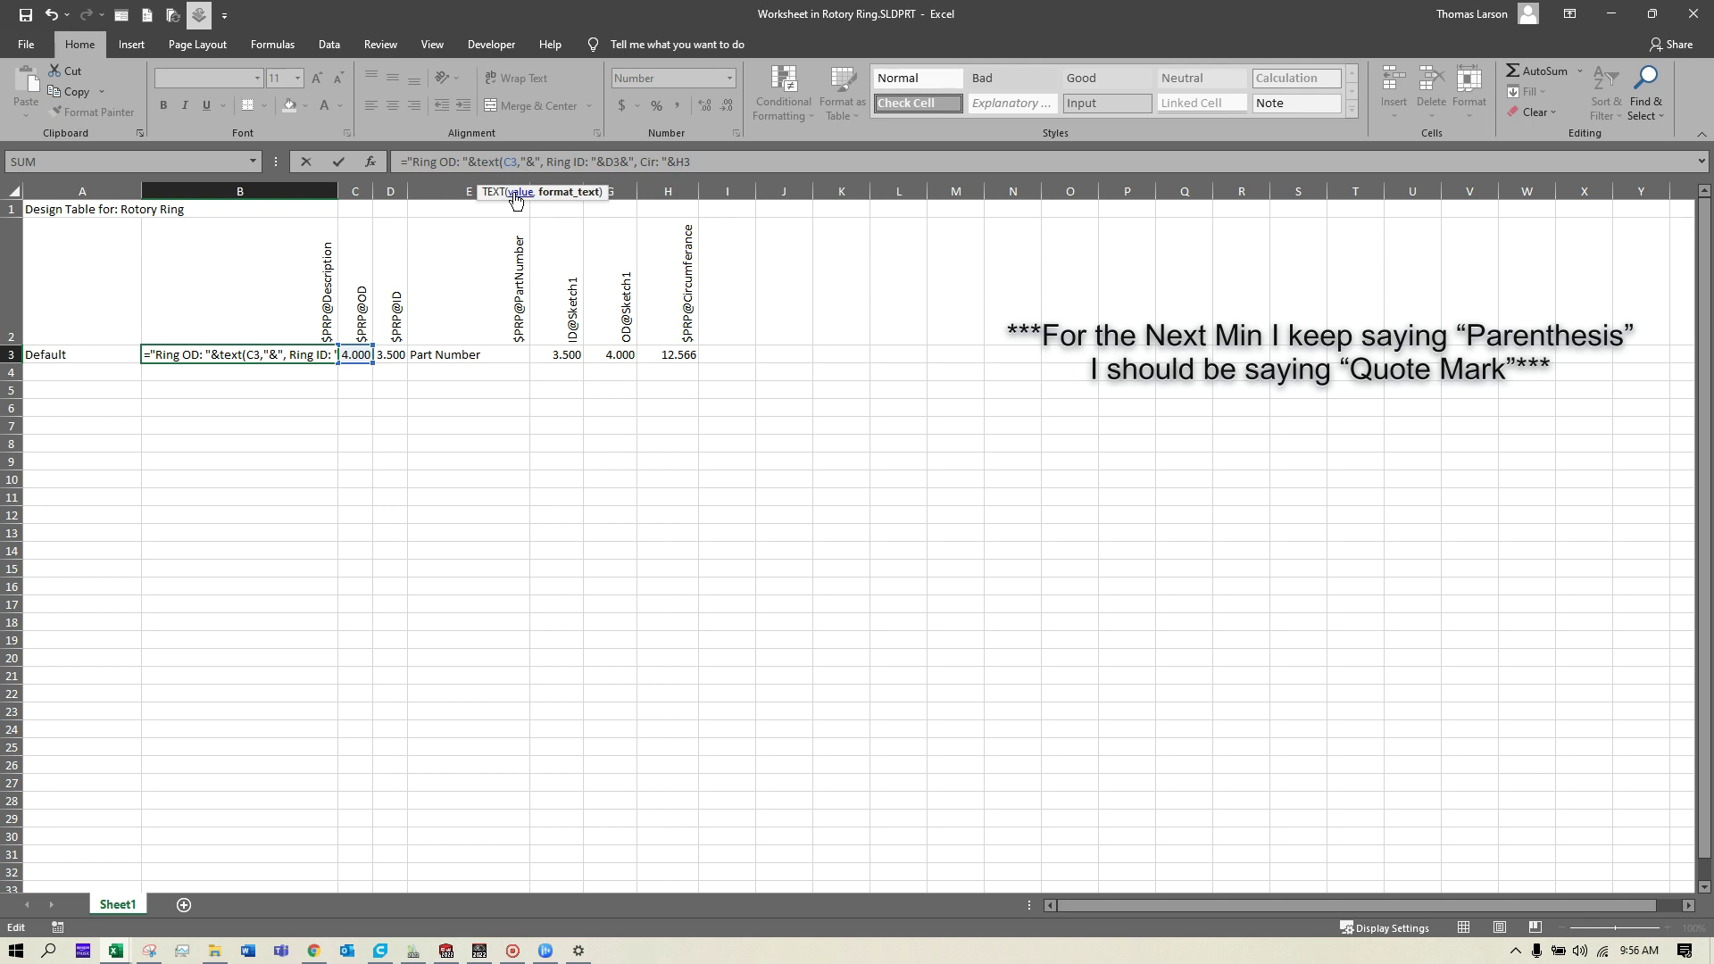
pyautogui.write('0.000')
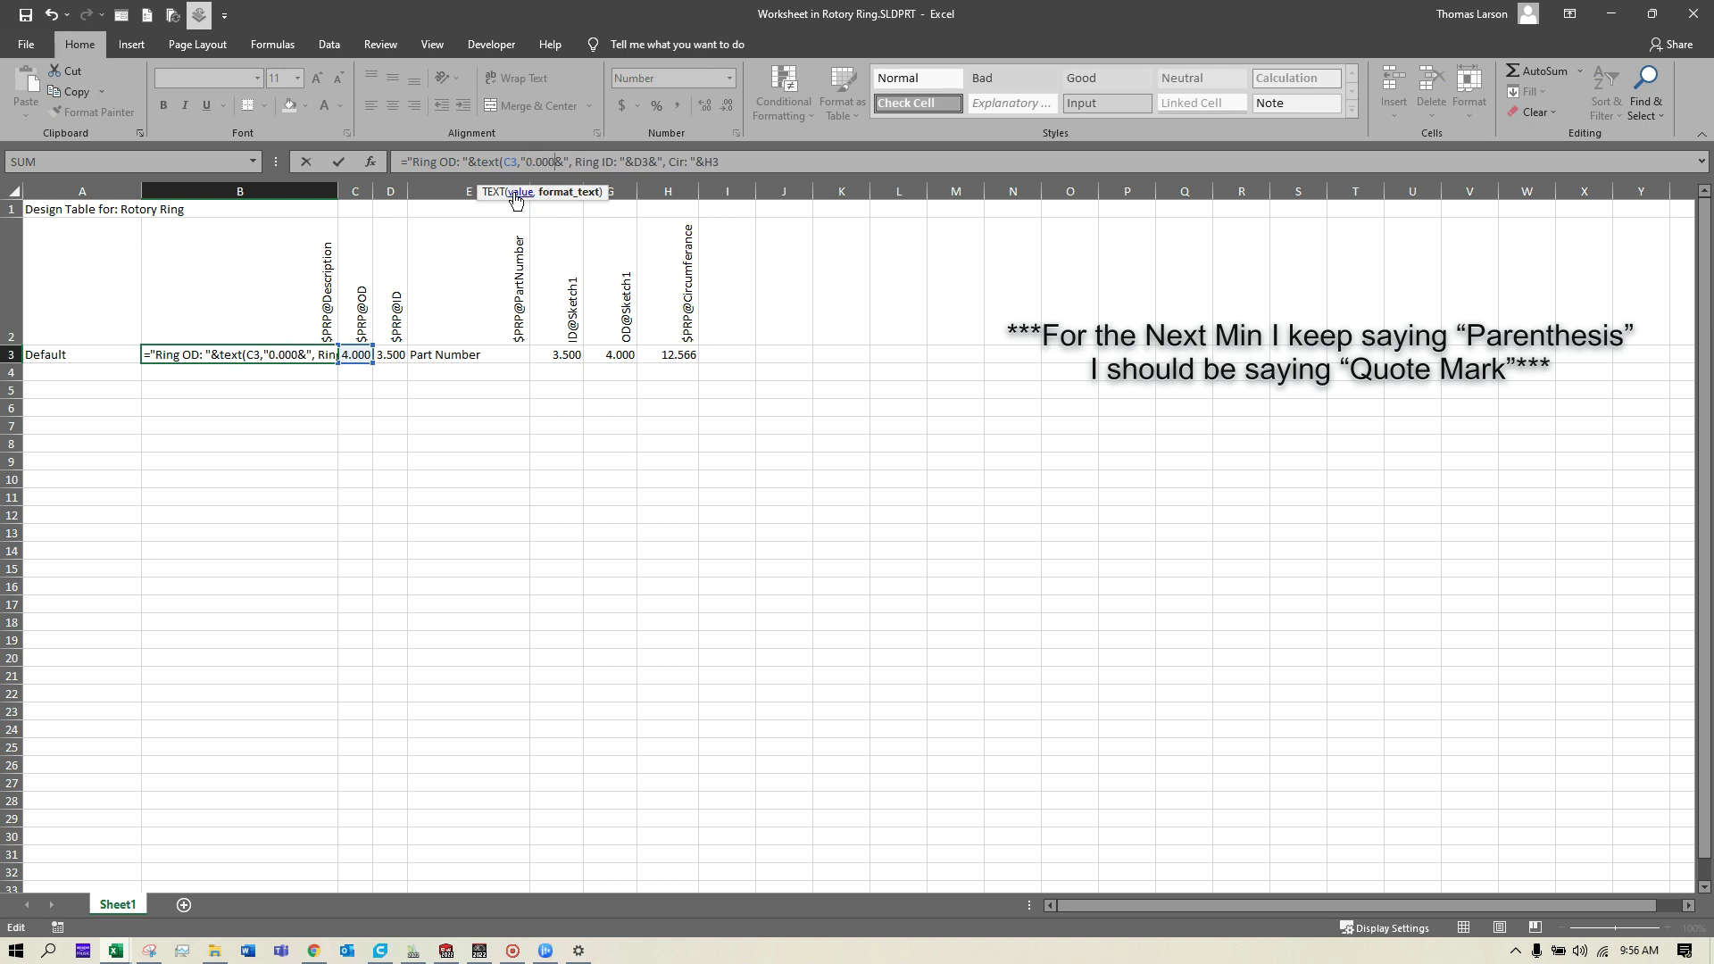
pyautogui.write('")')
pyautogui.press('Return')
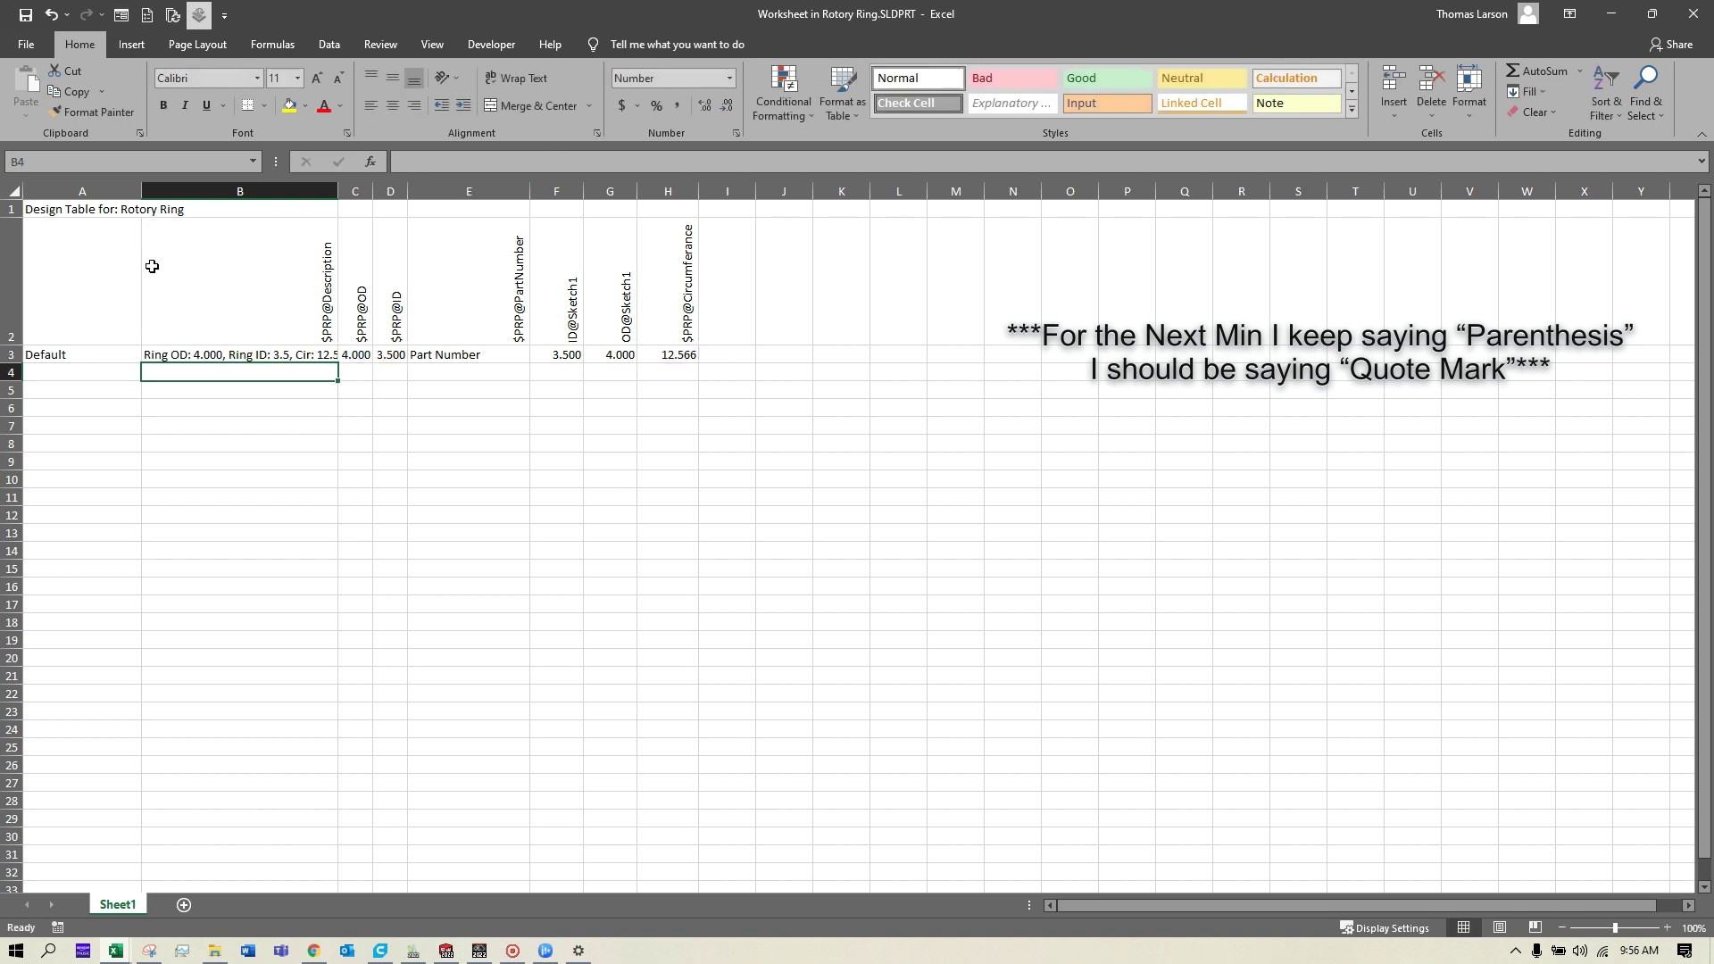
# Step: Wrap the D3 reference in the description formula as TEXT(D3,"0.000") to give the ID three decimal places
pyautogui.click(207, 357)
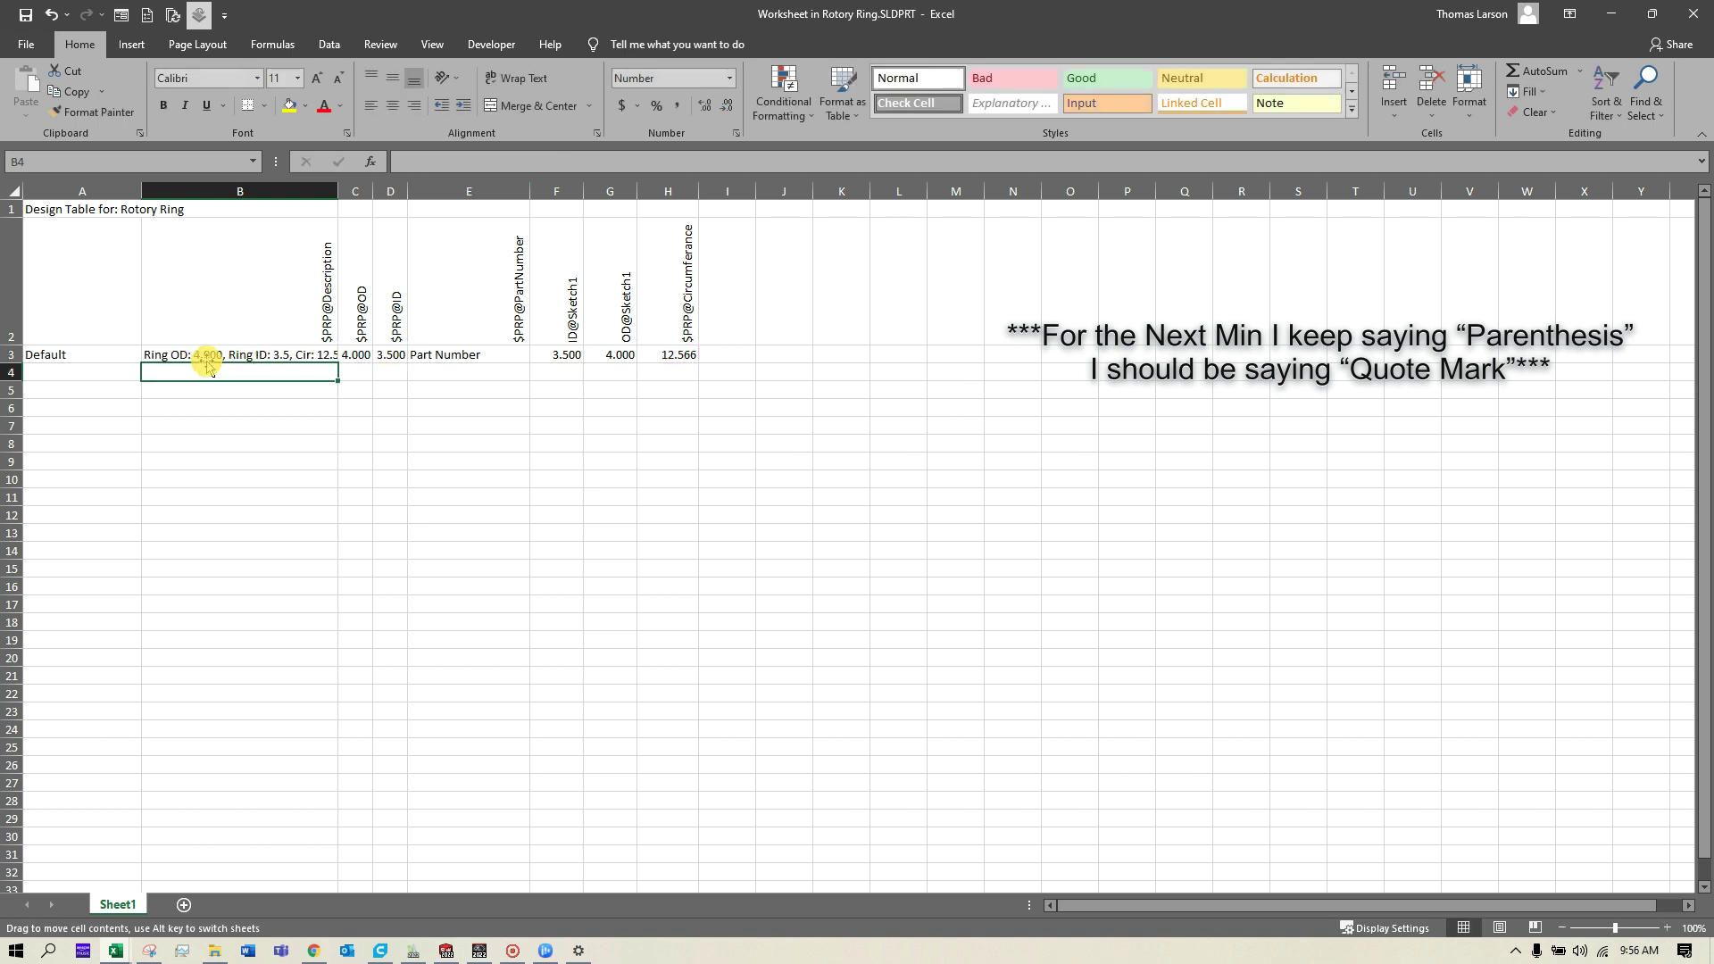
pyautogui.click(622, 161)
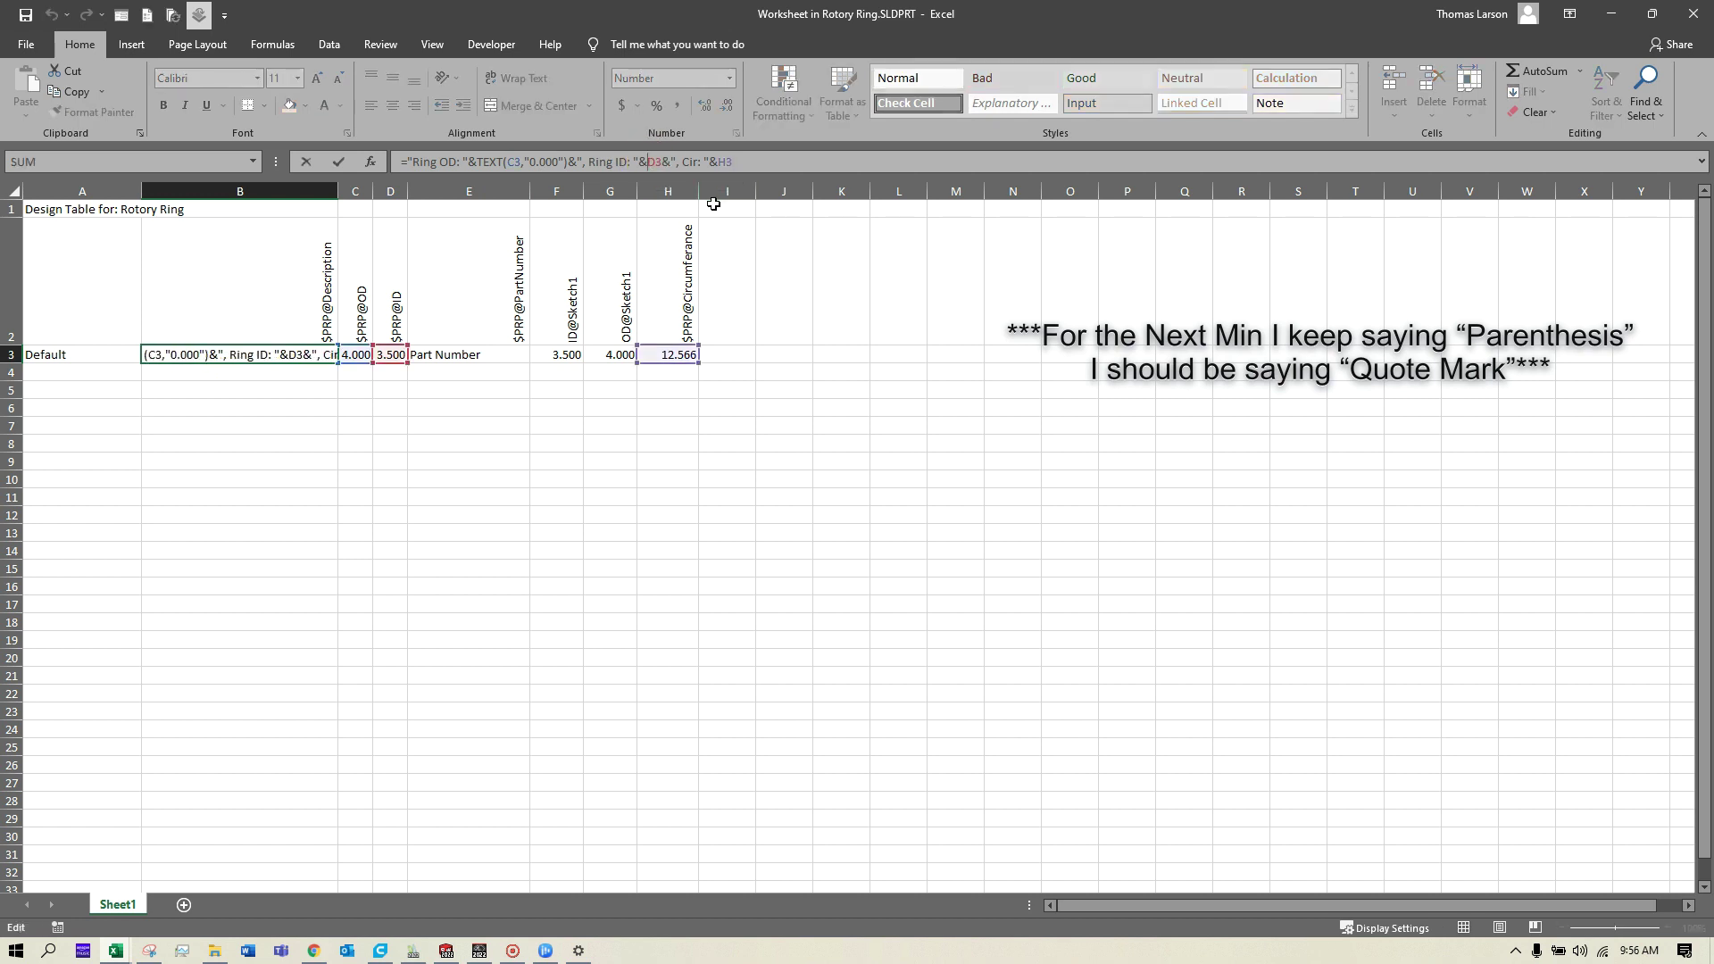
pyautogui.write('terct(')
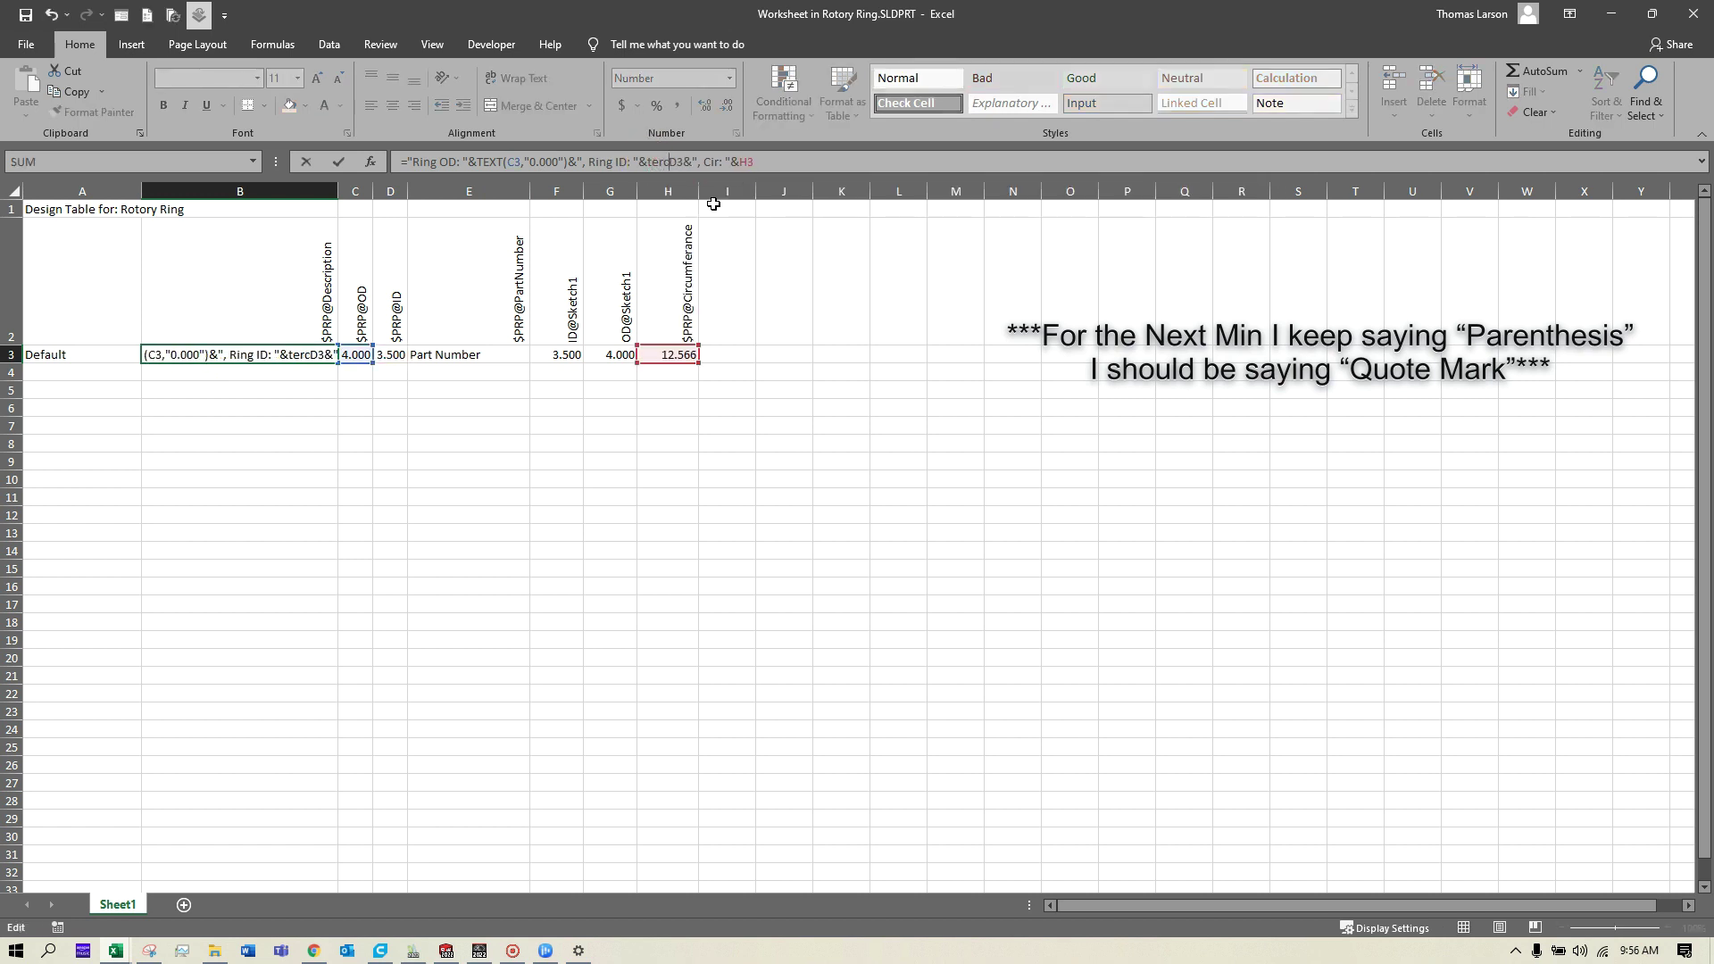
pyautogui.write('xt(D3')
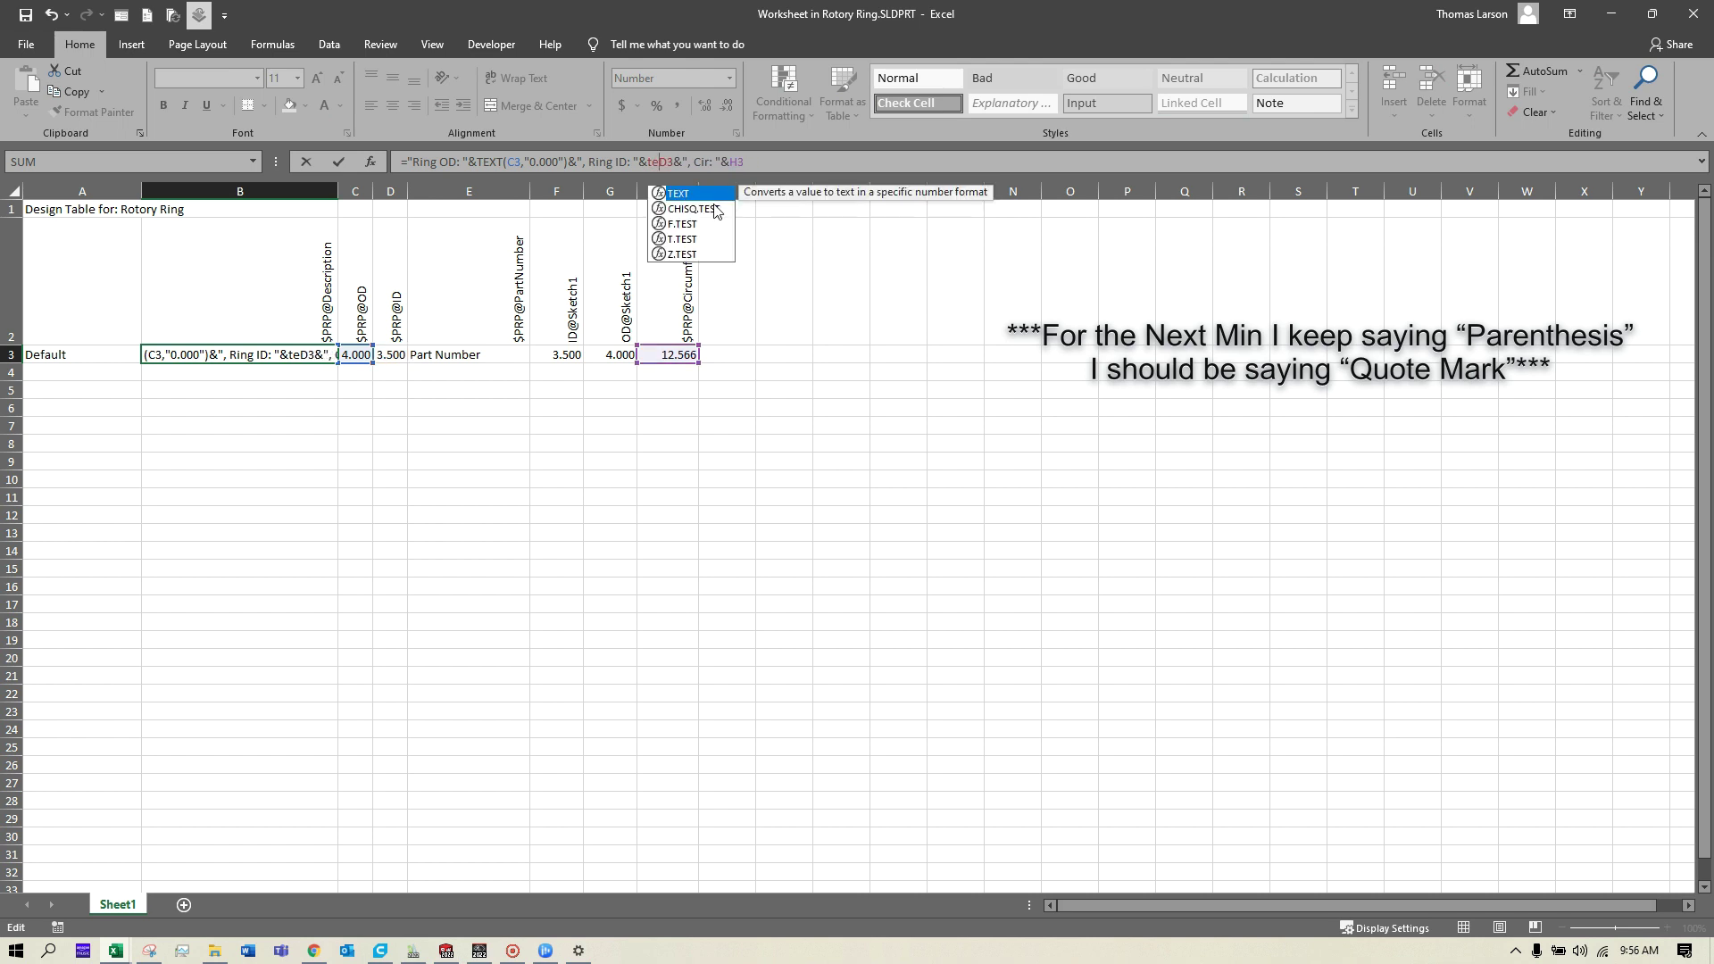
pyautogui.write(',"0.000')
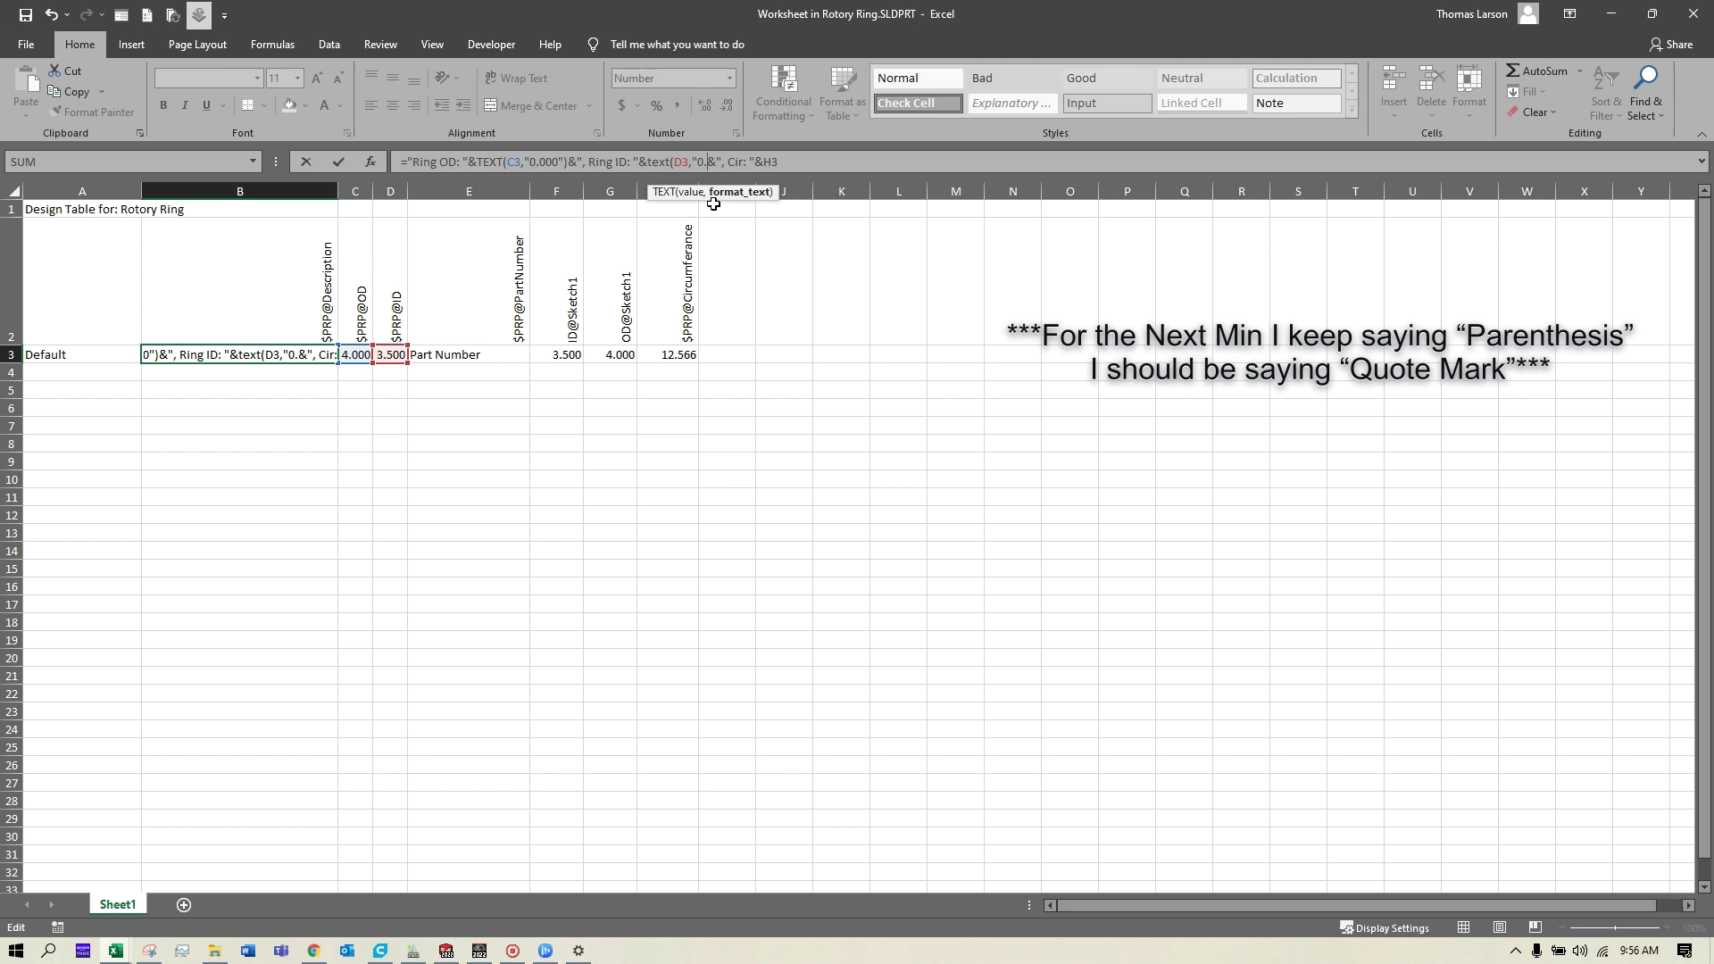
pyautogui.write('")')
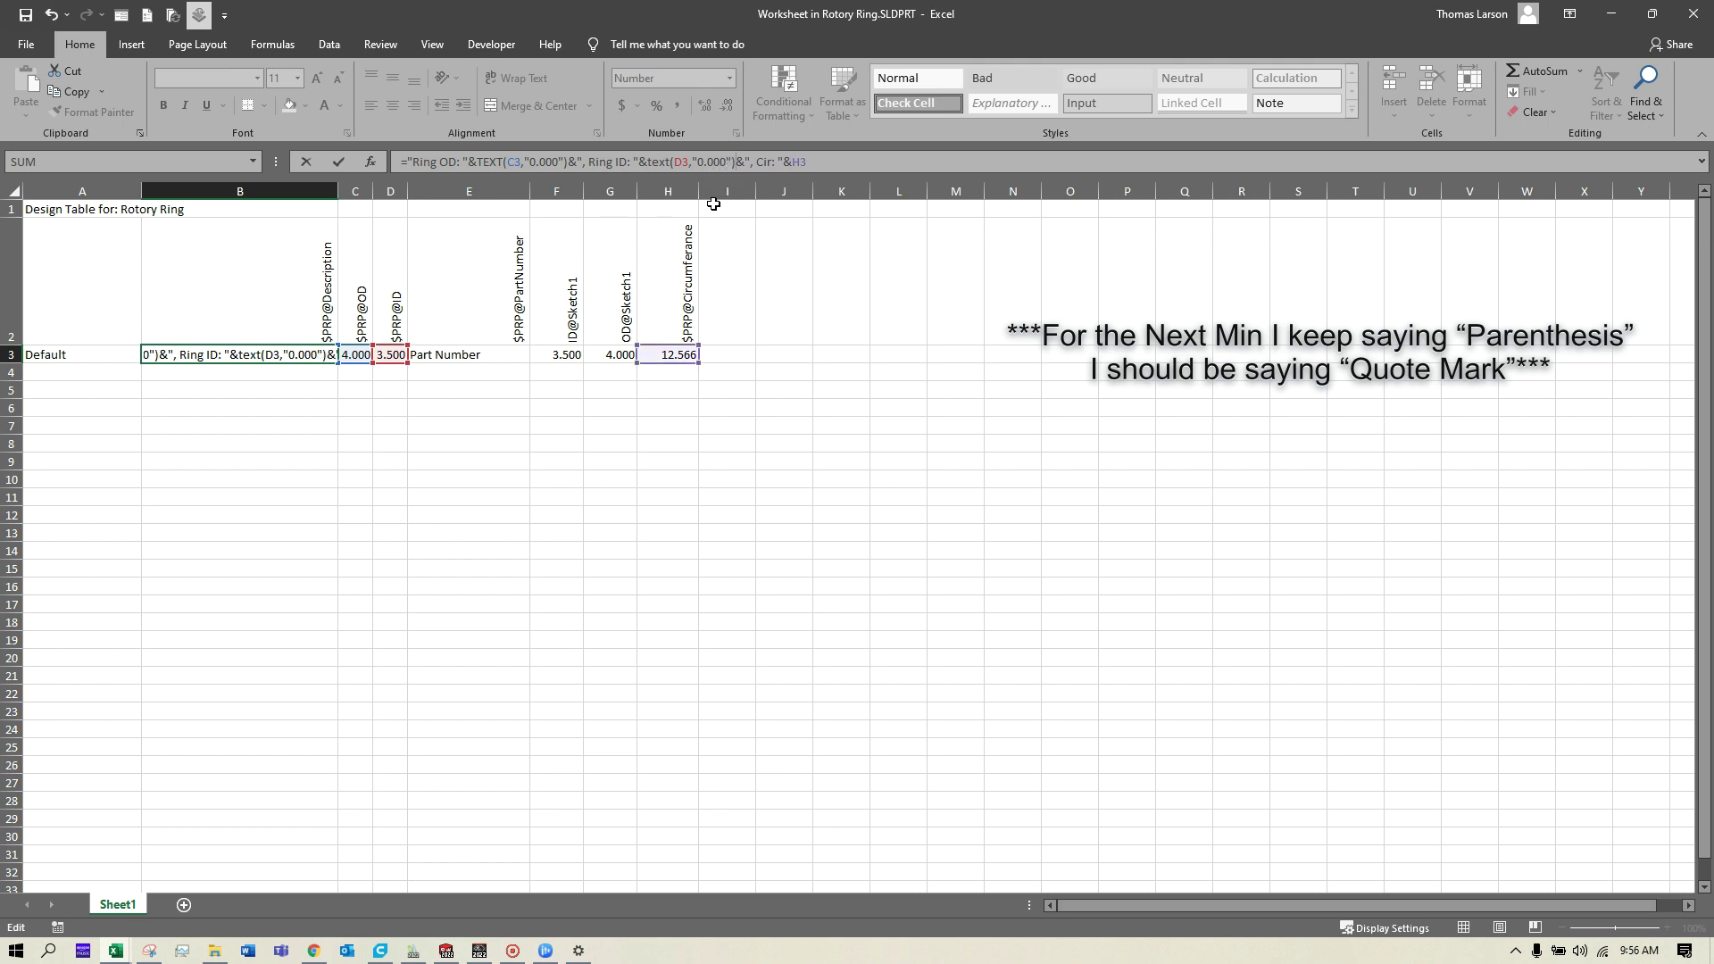
# Step: Wrap the H3 reference in the description formula as TEXT(H3,"0.000") and fit column B's width to its contents
pyautogui.click(797, 162)
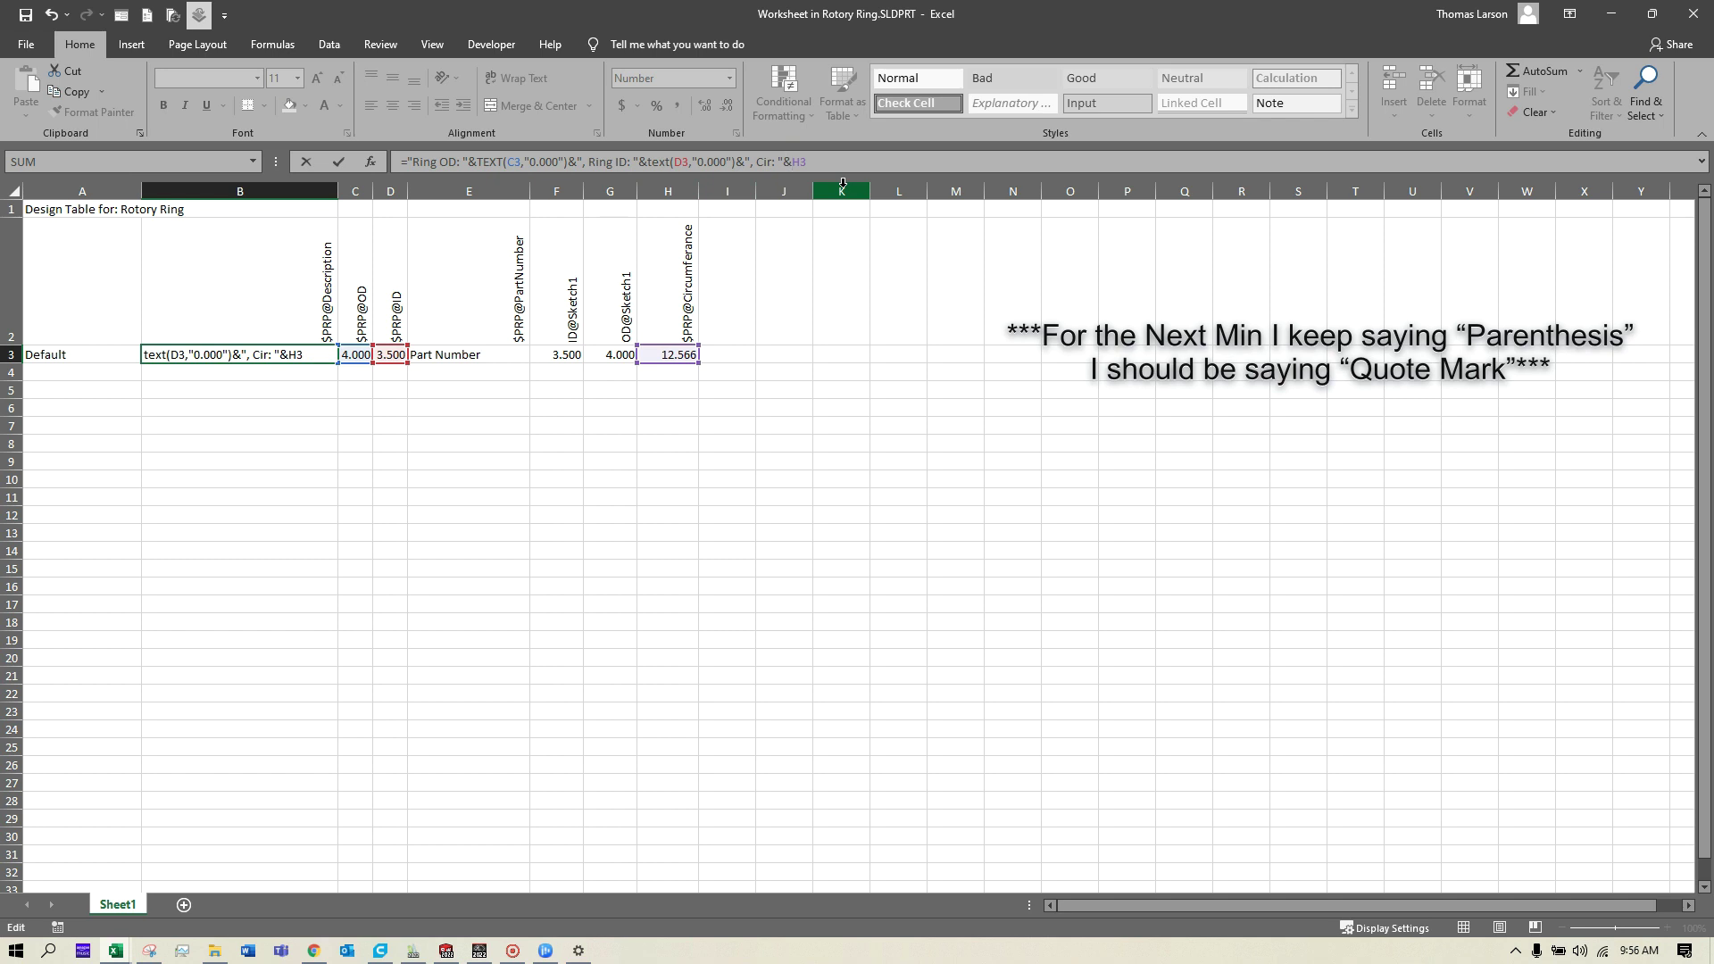
pyautogui.write('Text')
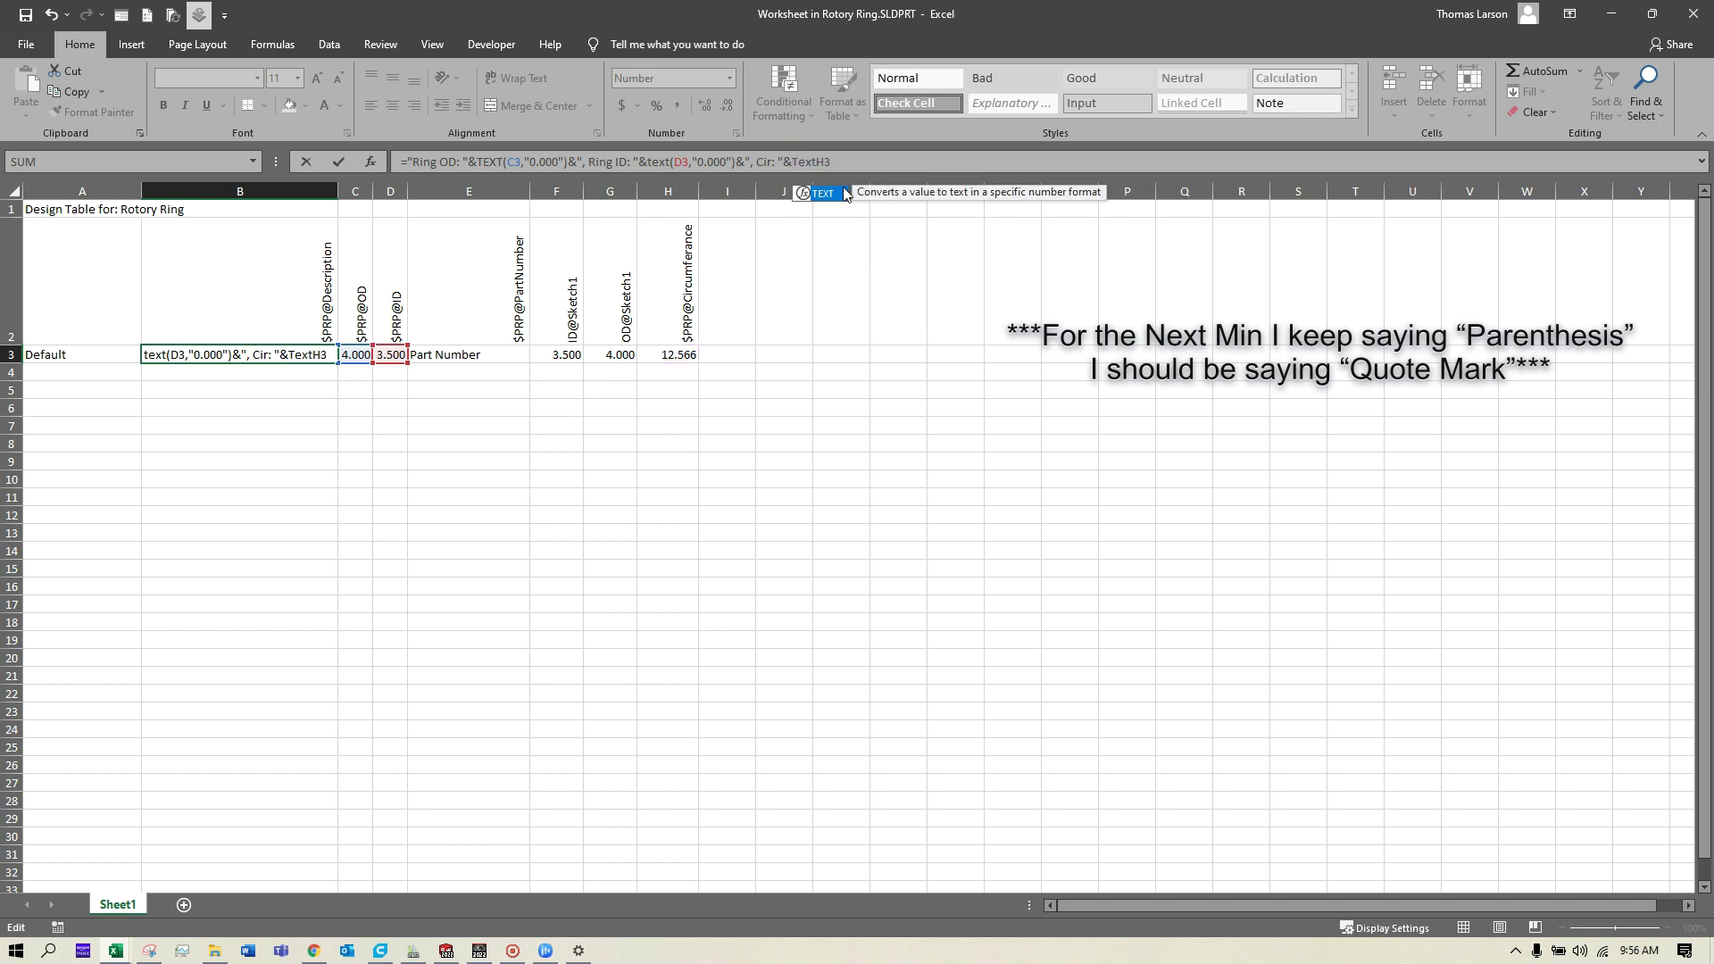
pyautogui.write('(')
pyautogui.write(',"0.')
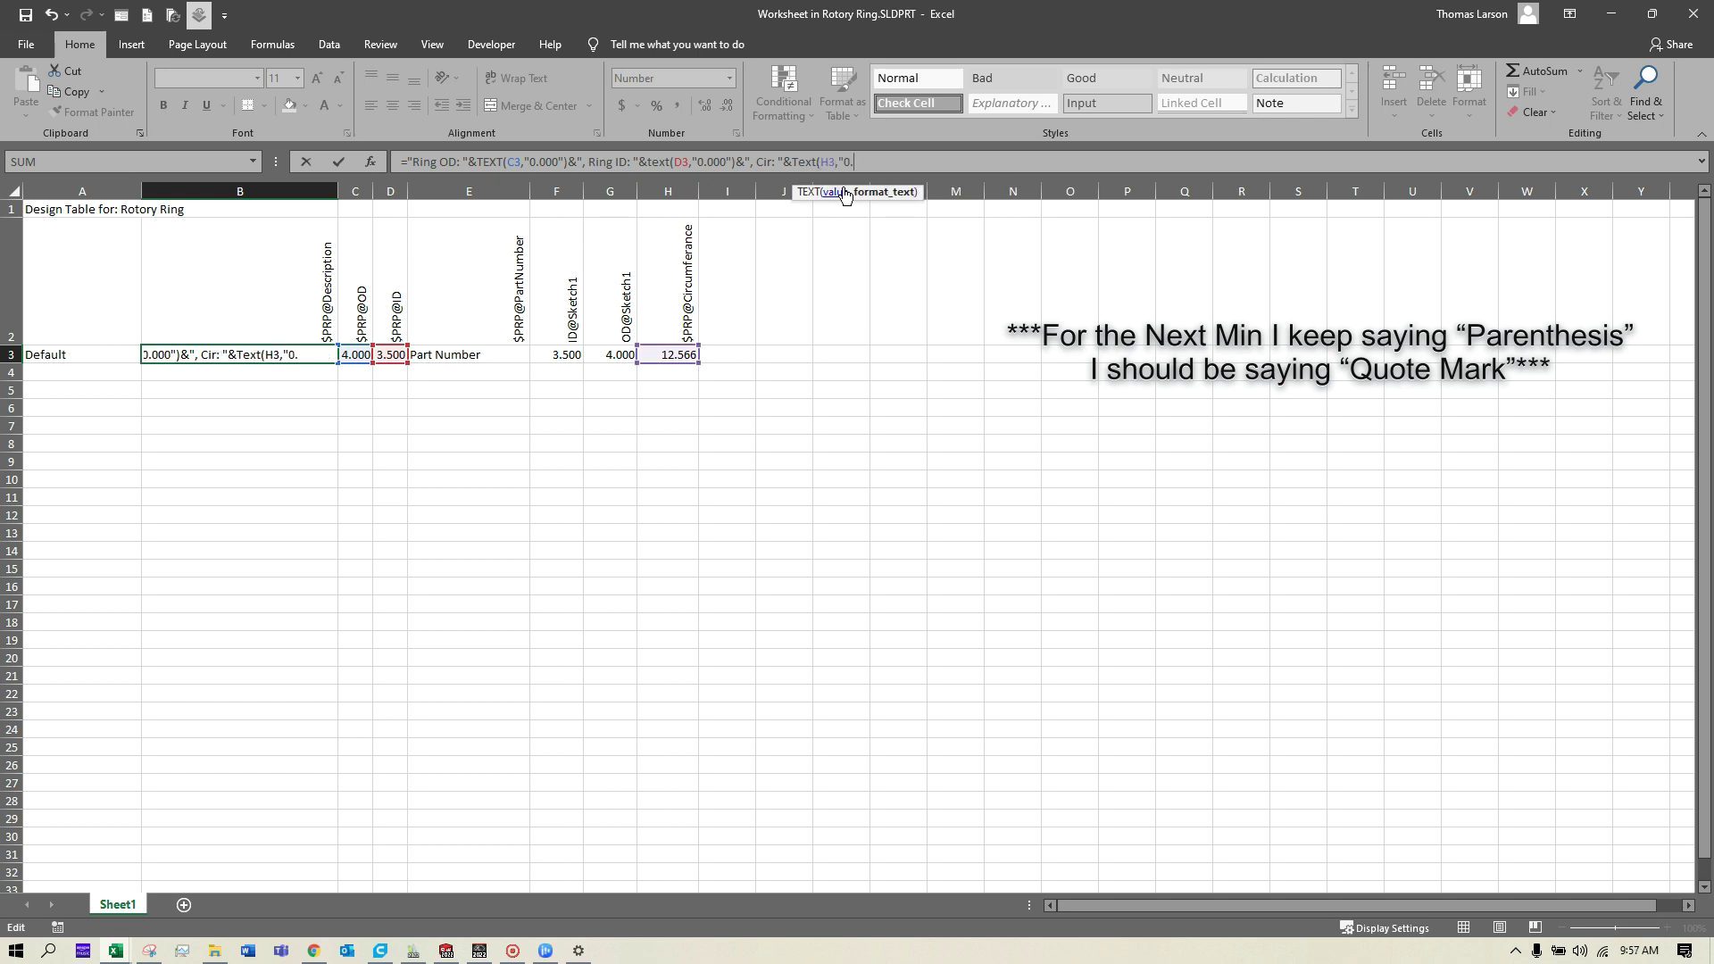
pyautogui.write('000")')
pyautogui.press('Return')
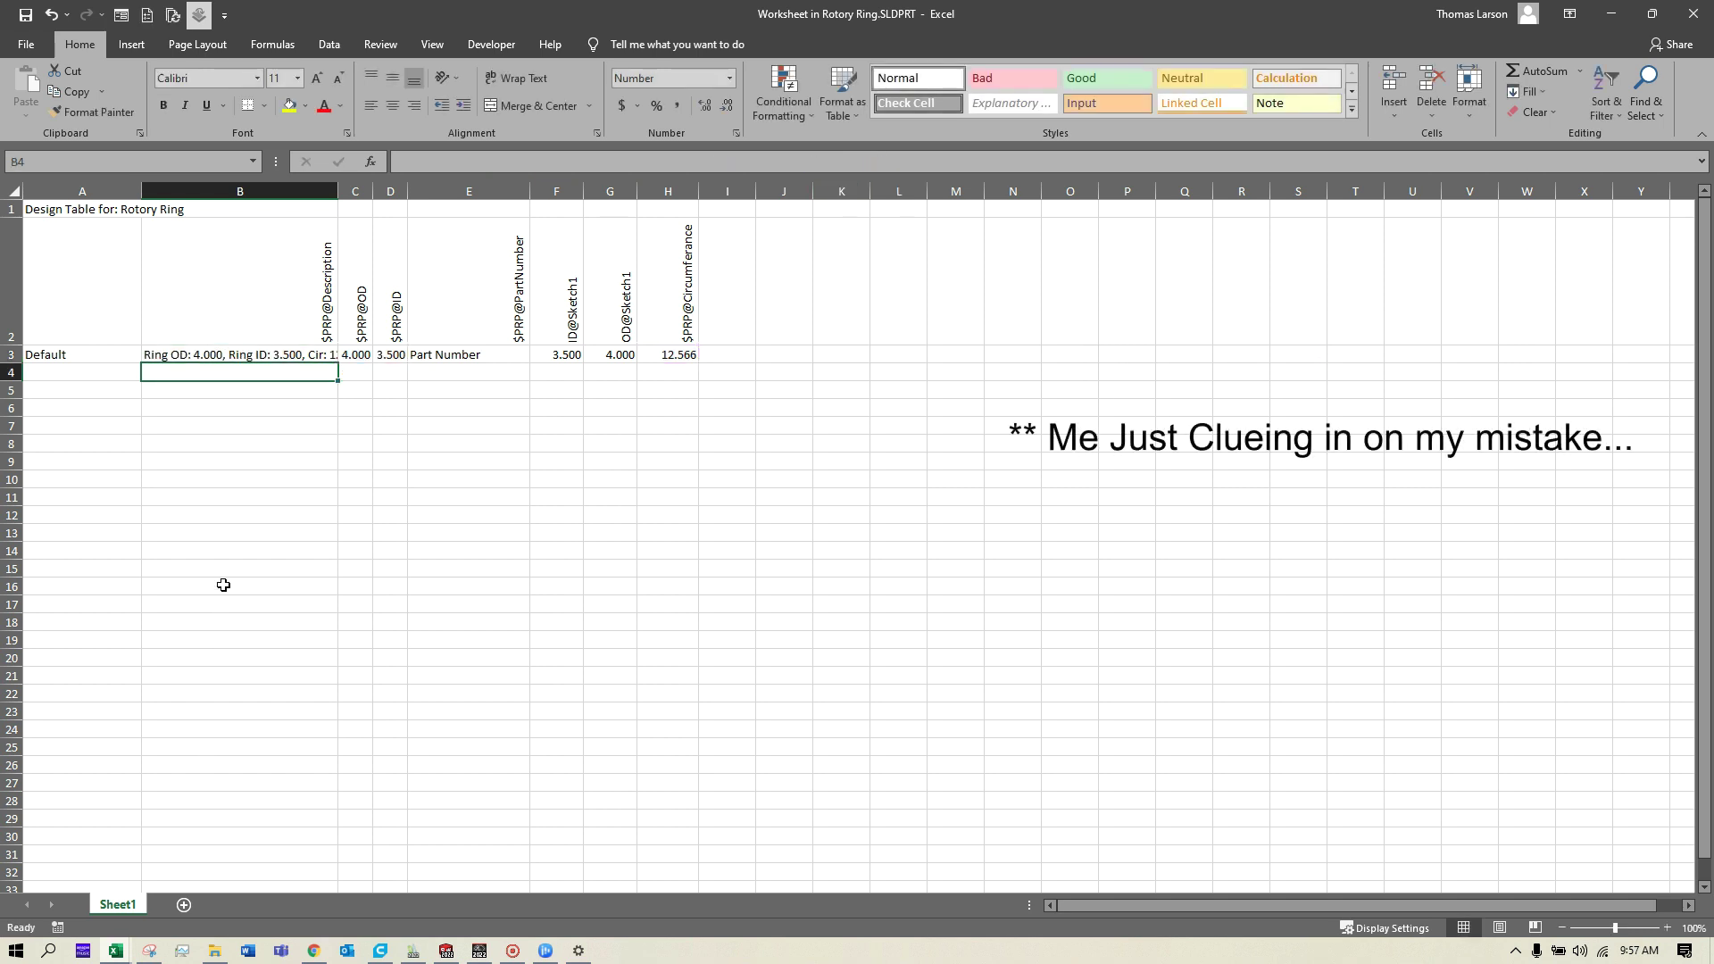
pyautogui.click(284, 190)
pyautogui.doubleClick(337, 191)
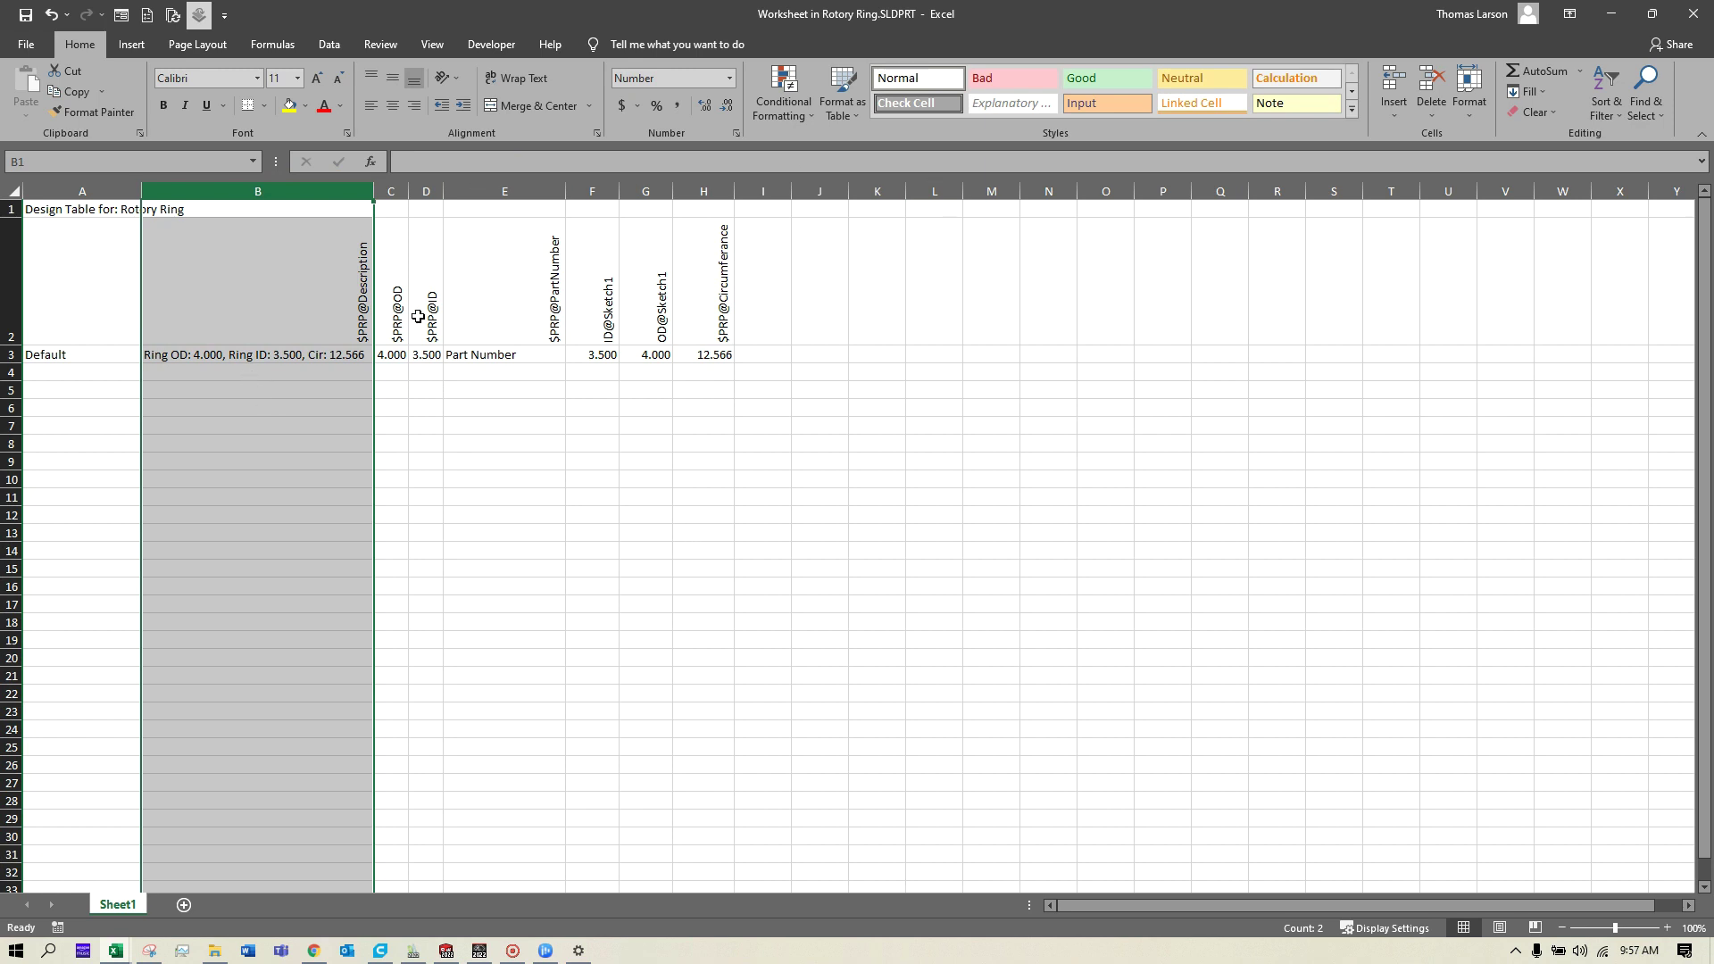
# Step: Replace the Default configuration name in A3 with a copy of B3's description formula and fit column A's width to its contents
pyautogui.click(349, 354)
pyautogui.moveTo(890, 161); pyautogui.dragTo(398, 162)
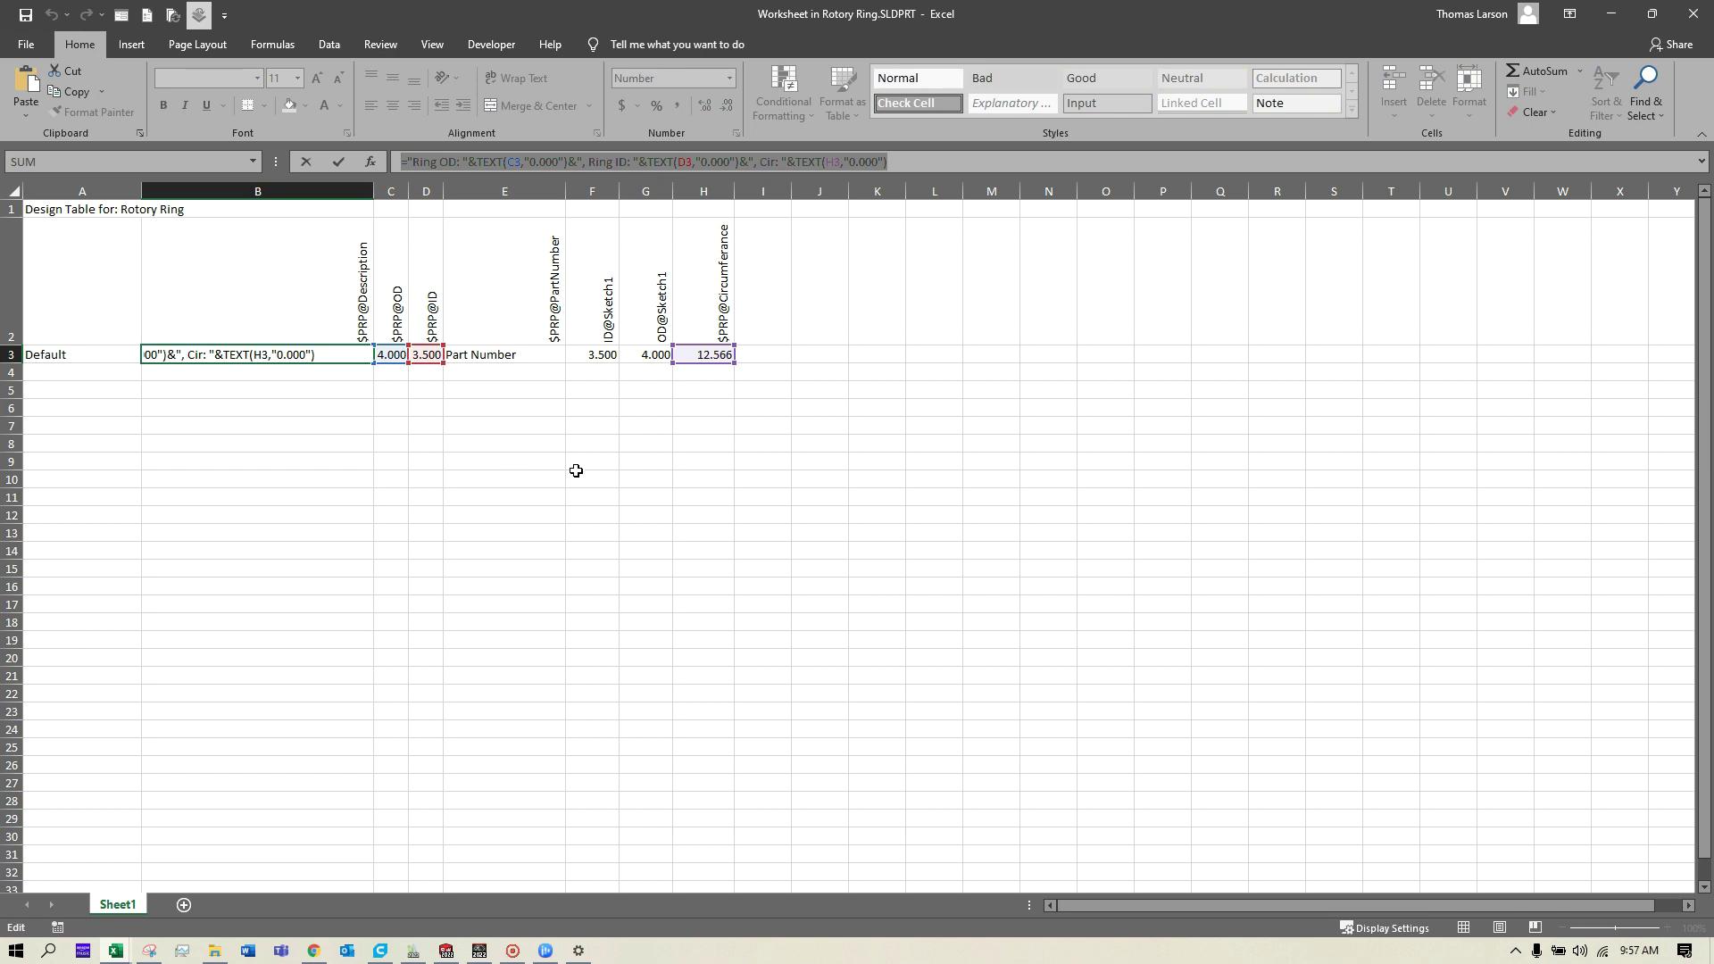
pyautogui.press('Return')
pyautogui.click(80, 354)
pyautogui.moveTo(554, 162); pyautogui.dragTo(399, 162)
pyautogui.hotkey('ctrl', 'v')
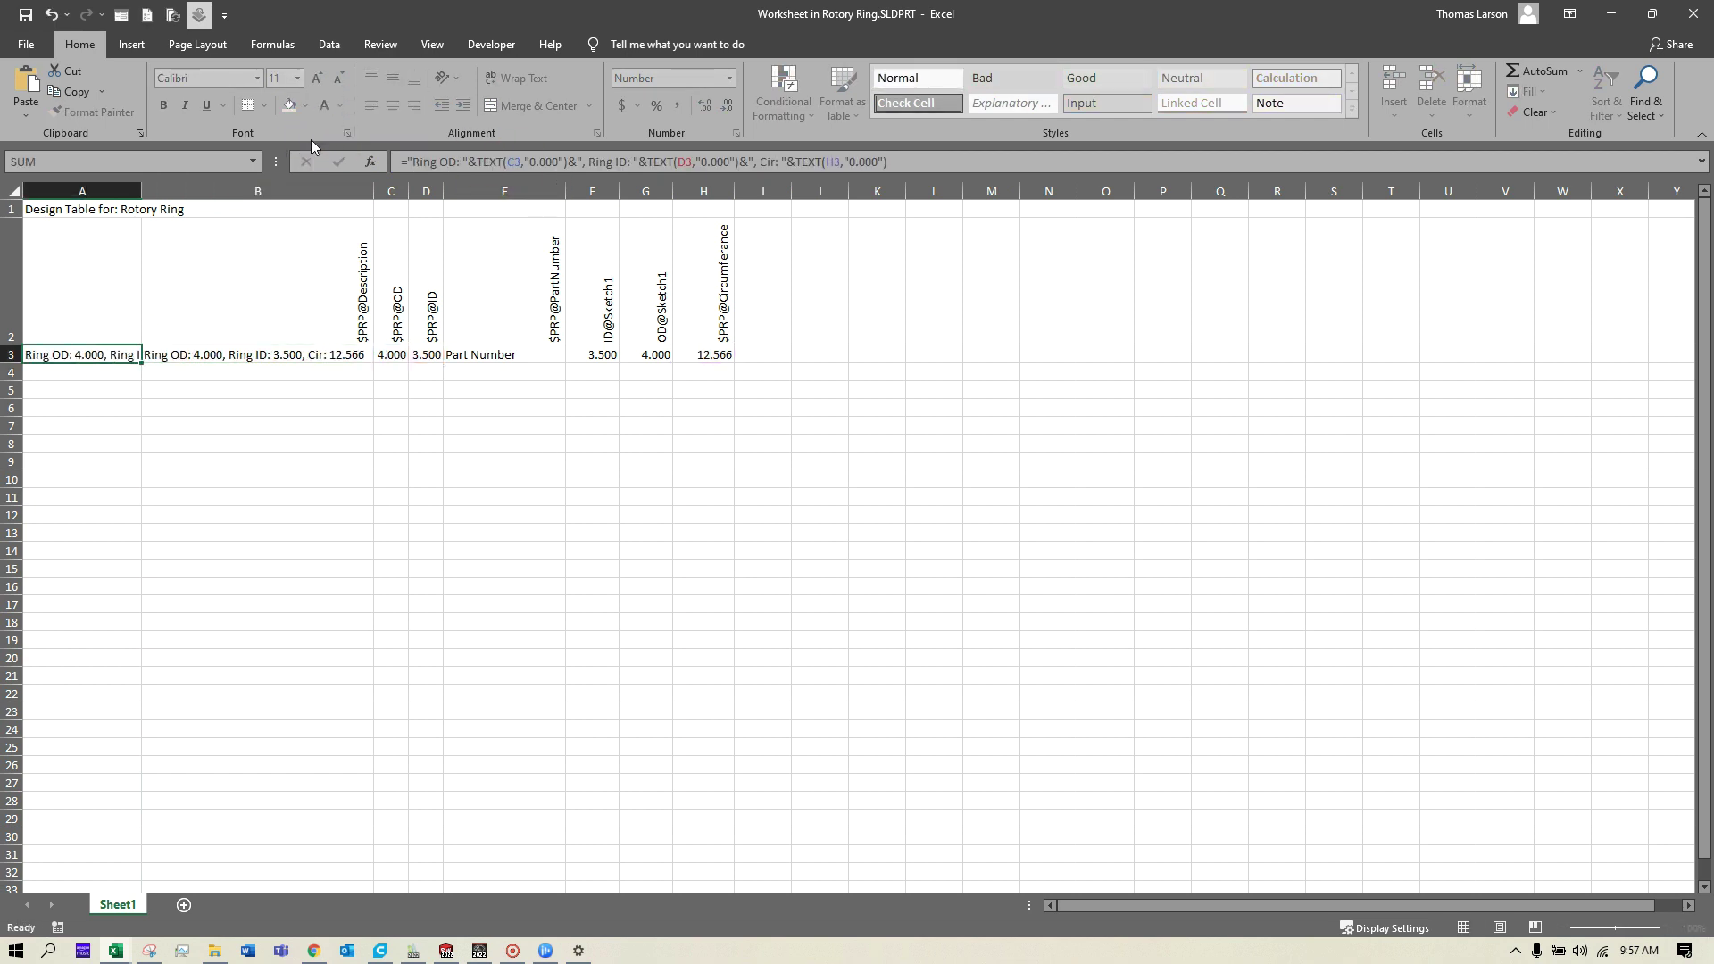
pyautogui.press('Return')
pyautogui.click(94, 190)
pyautogui.doubleClick(141, 190)
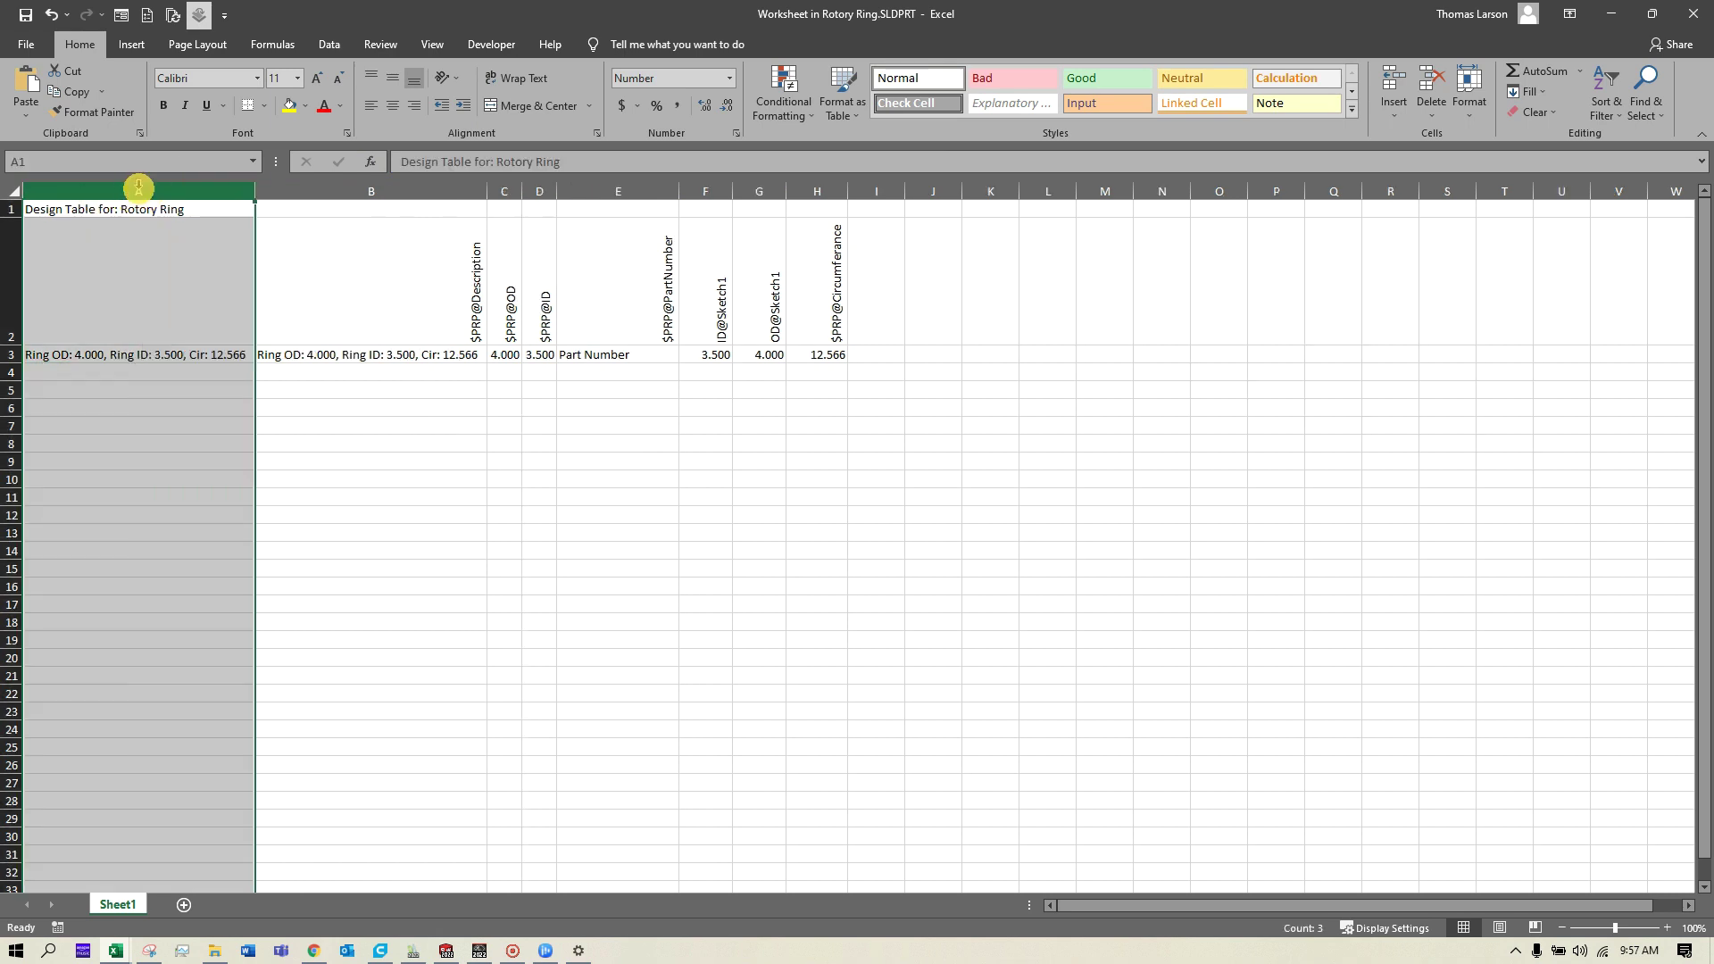
pyautogui.click(375, 532)
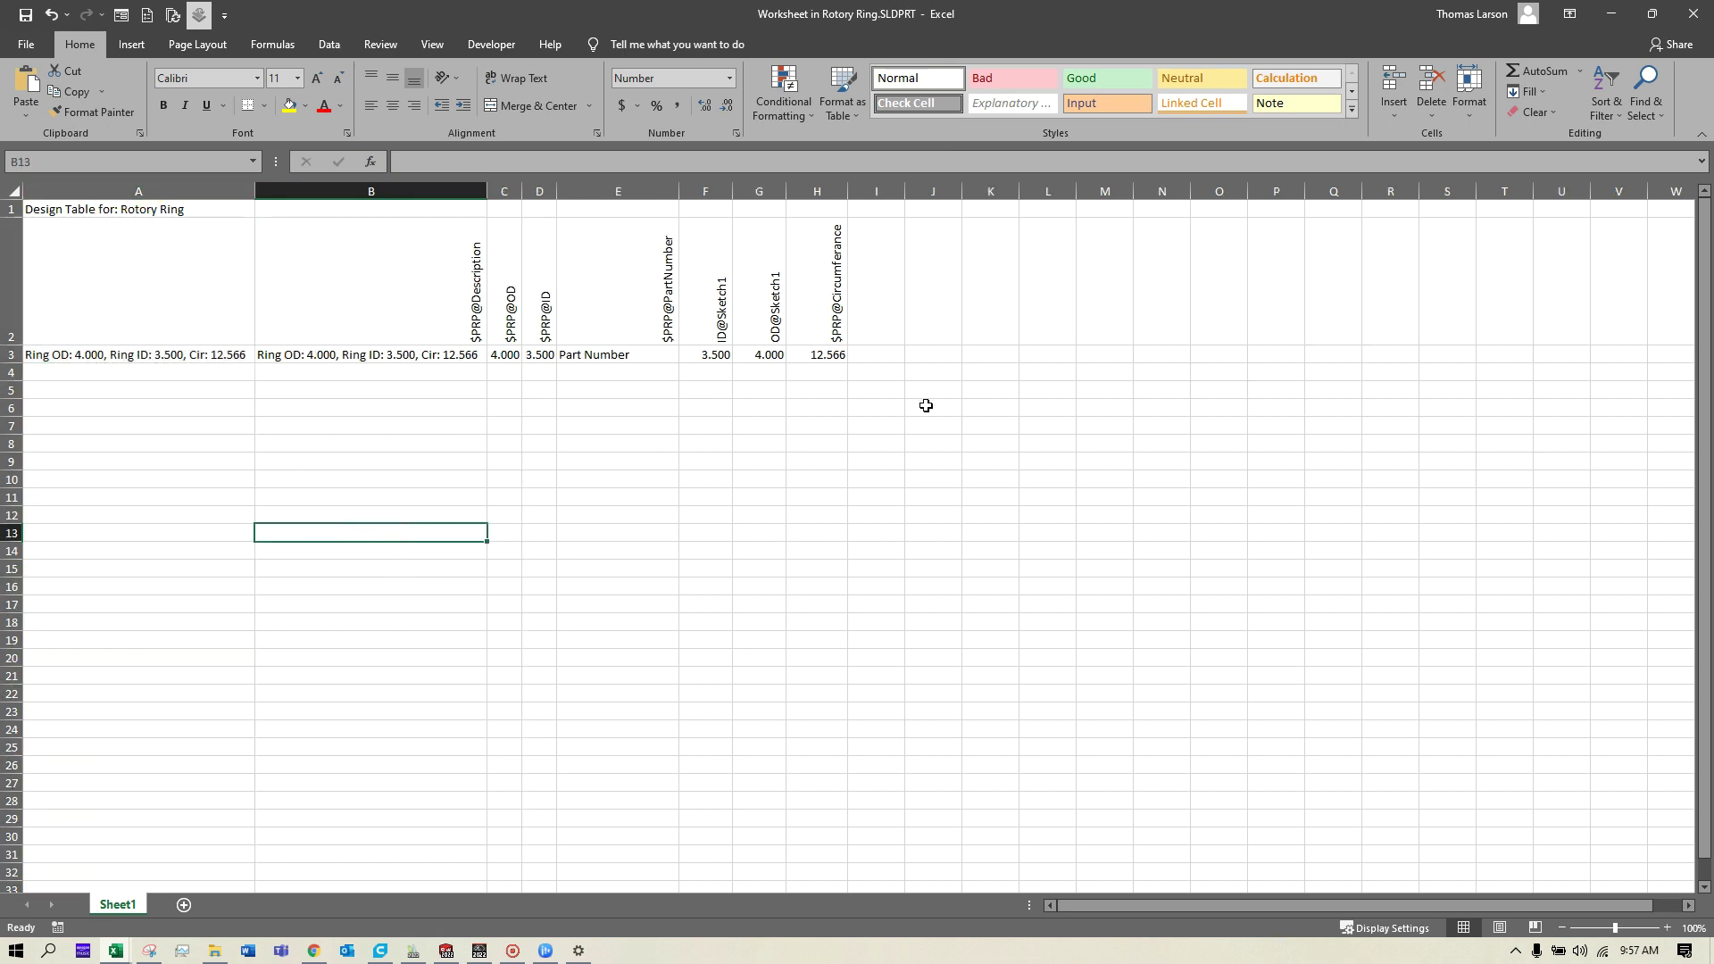
# Step: Fill row 3 down through row 6 and set the IDs in D3 to D6 to 3.25, 3.5, 3.75 and 3
pyautogui.moveTo(97, 350); pyautogui.dragTo(848, 411)
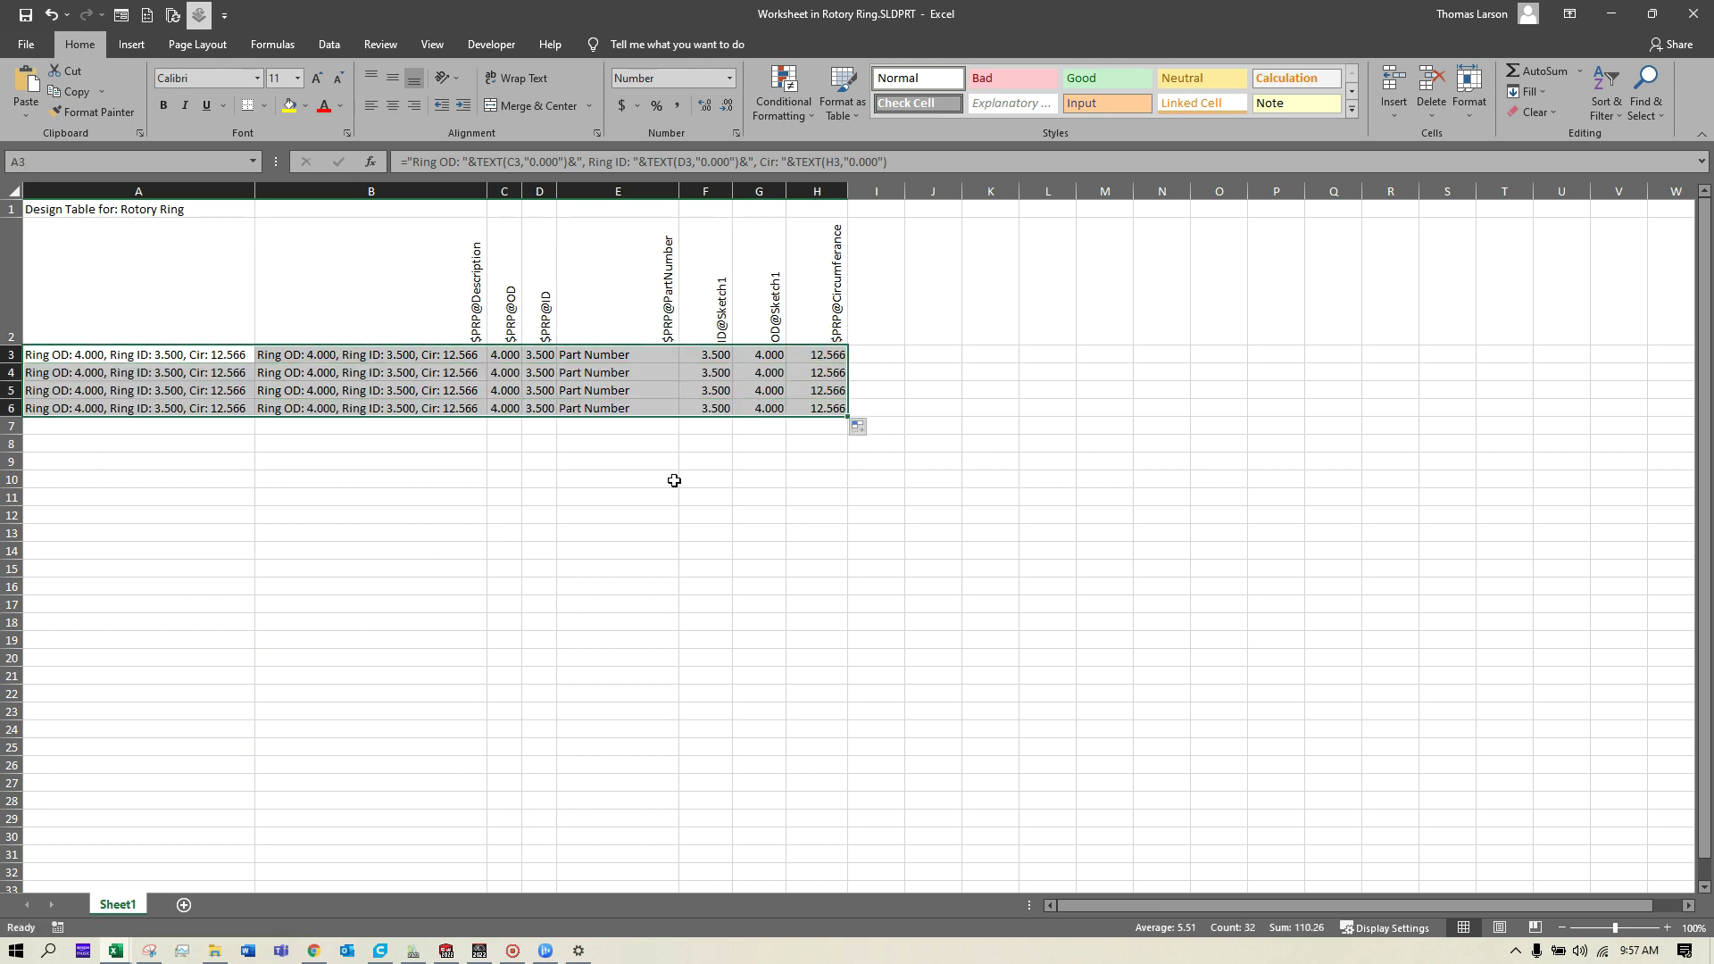
pyautogui.click(553, 357)
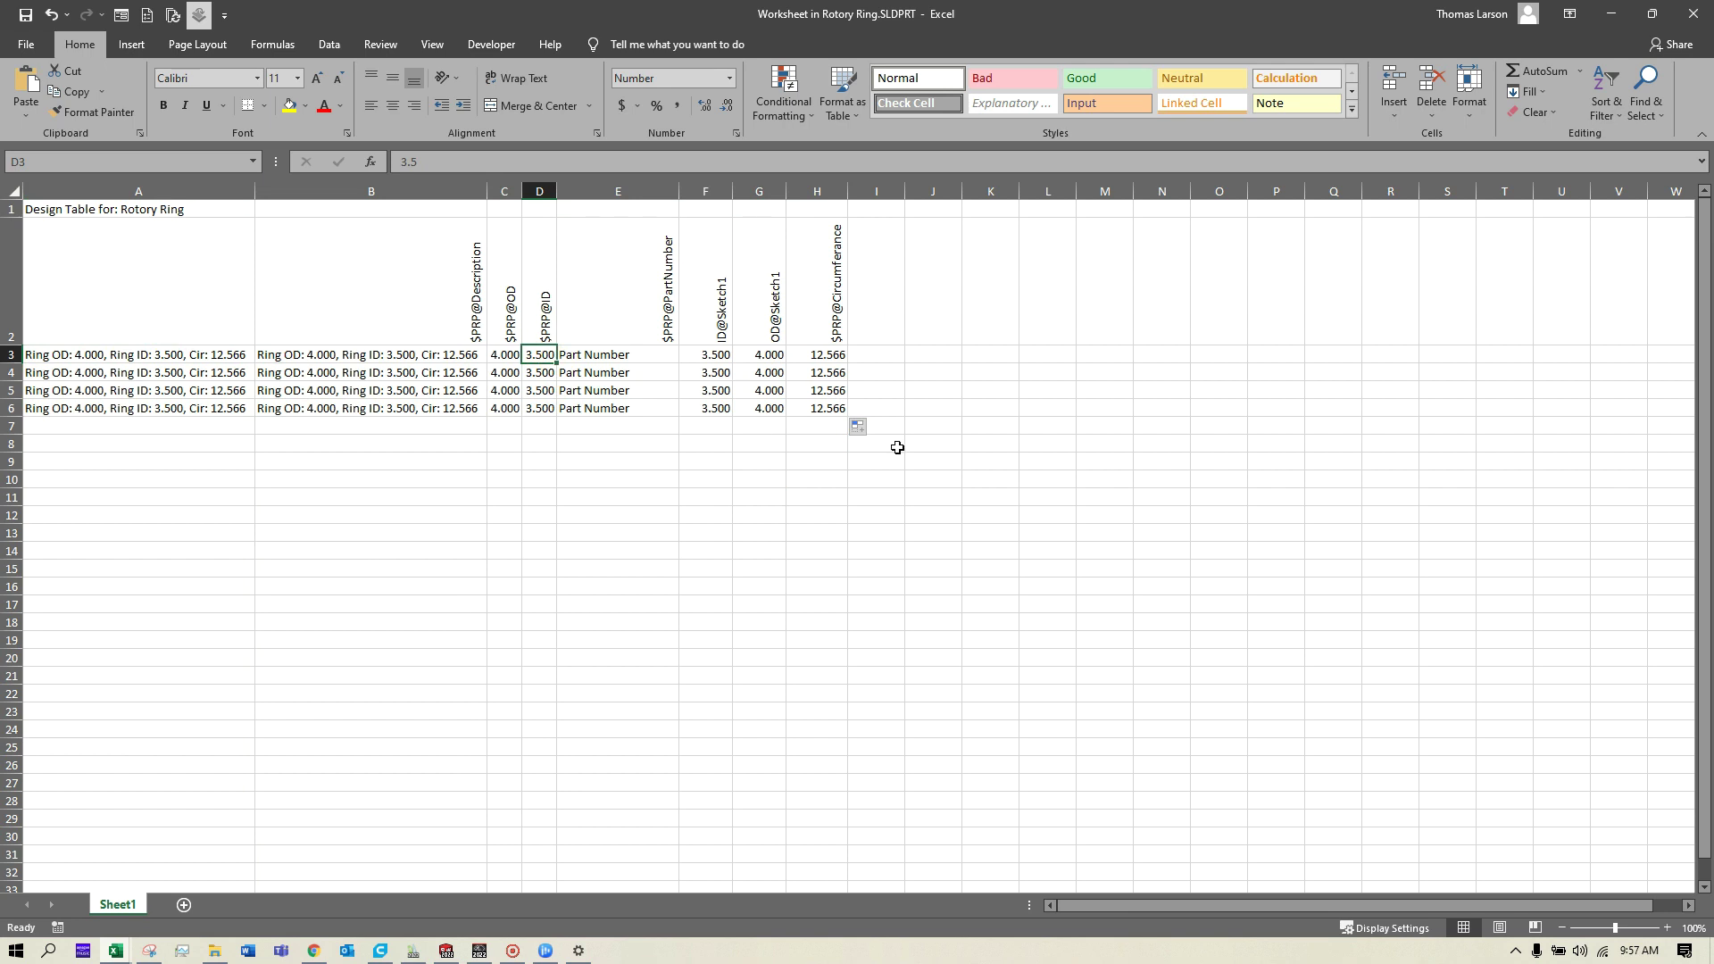
pyautogui.write('3.25')
pyautogui.press('Return')
pyautogui.write('3.5')
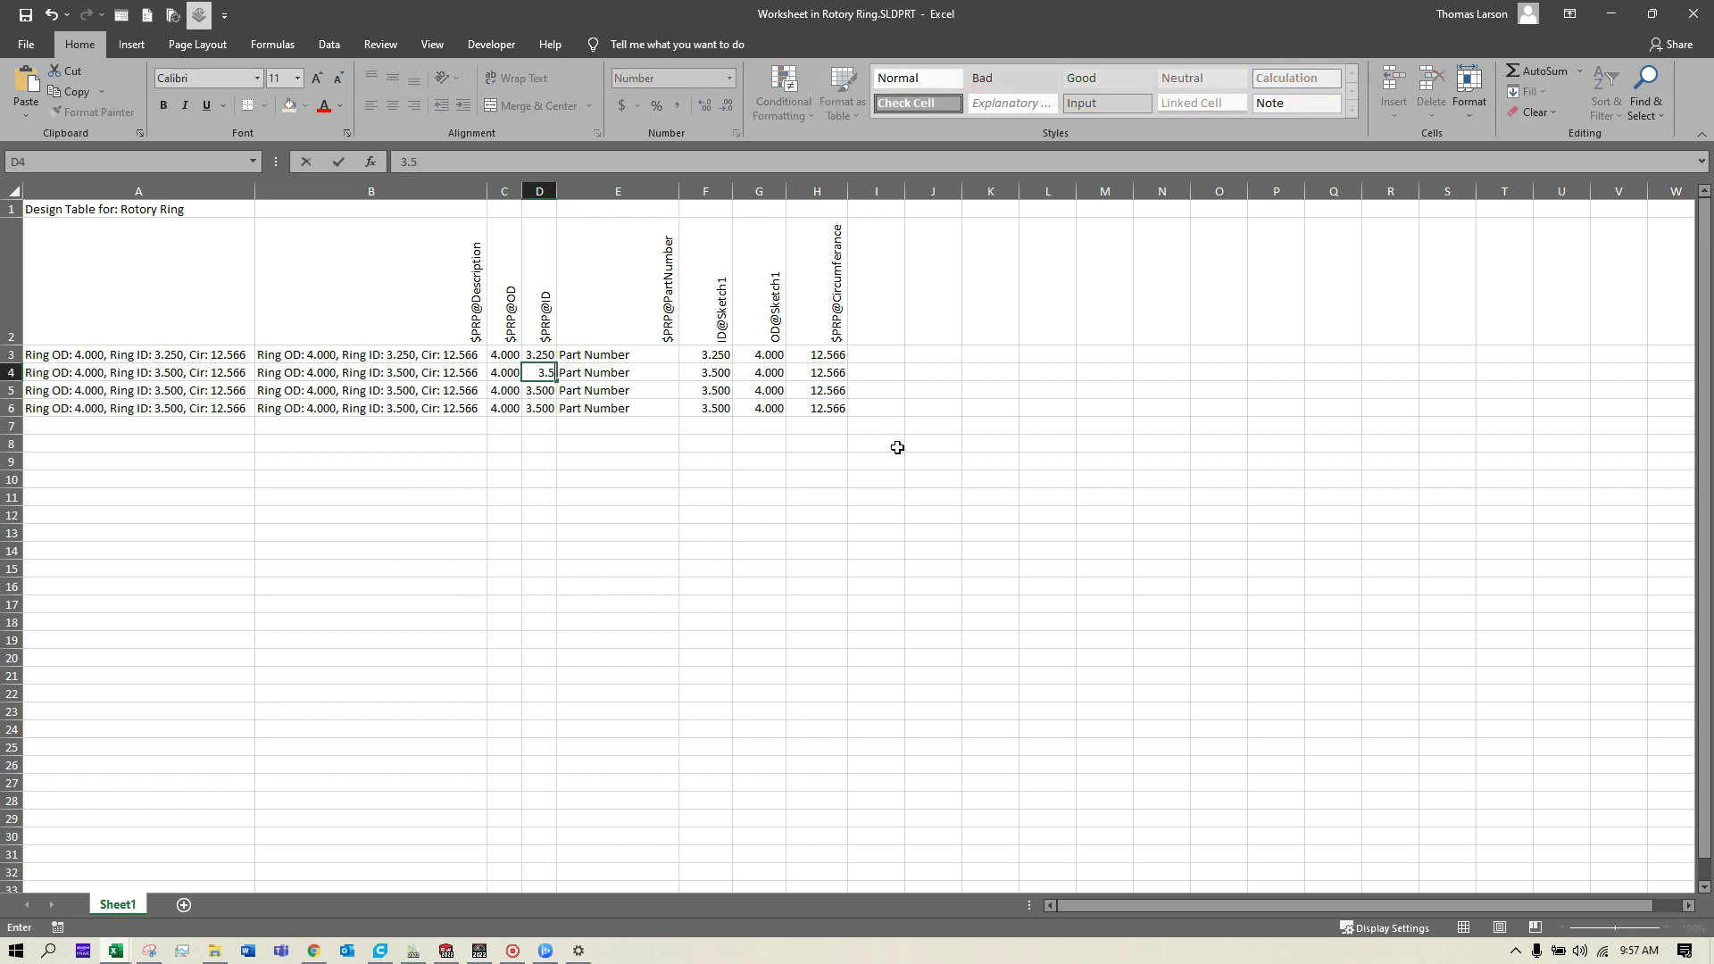
pyautogui.press('Return')
pyautogui.write('3.75')
pyautogui.press('Return')
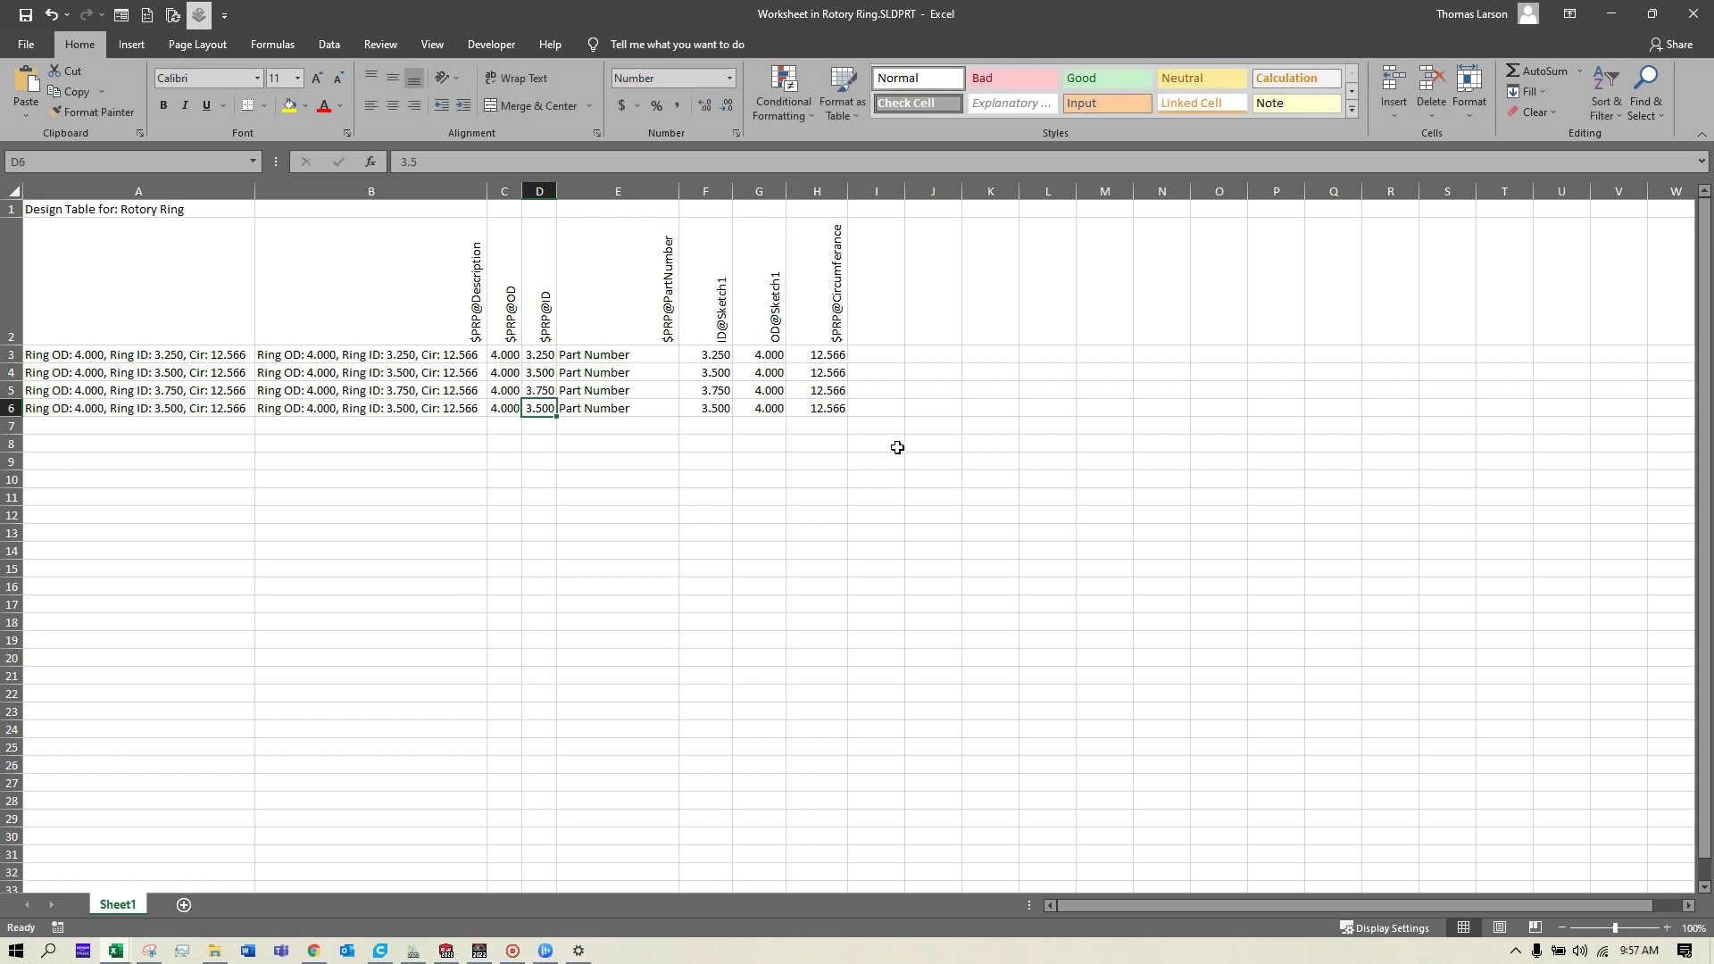
pyautogui.write('3')
pyautogui.press('Return')
pyautogui.click(565, 460)
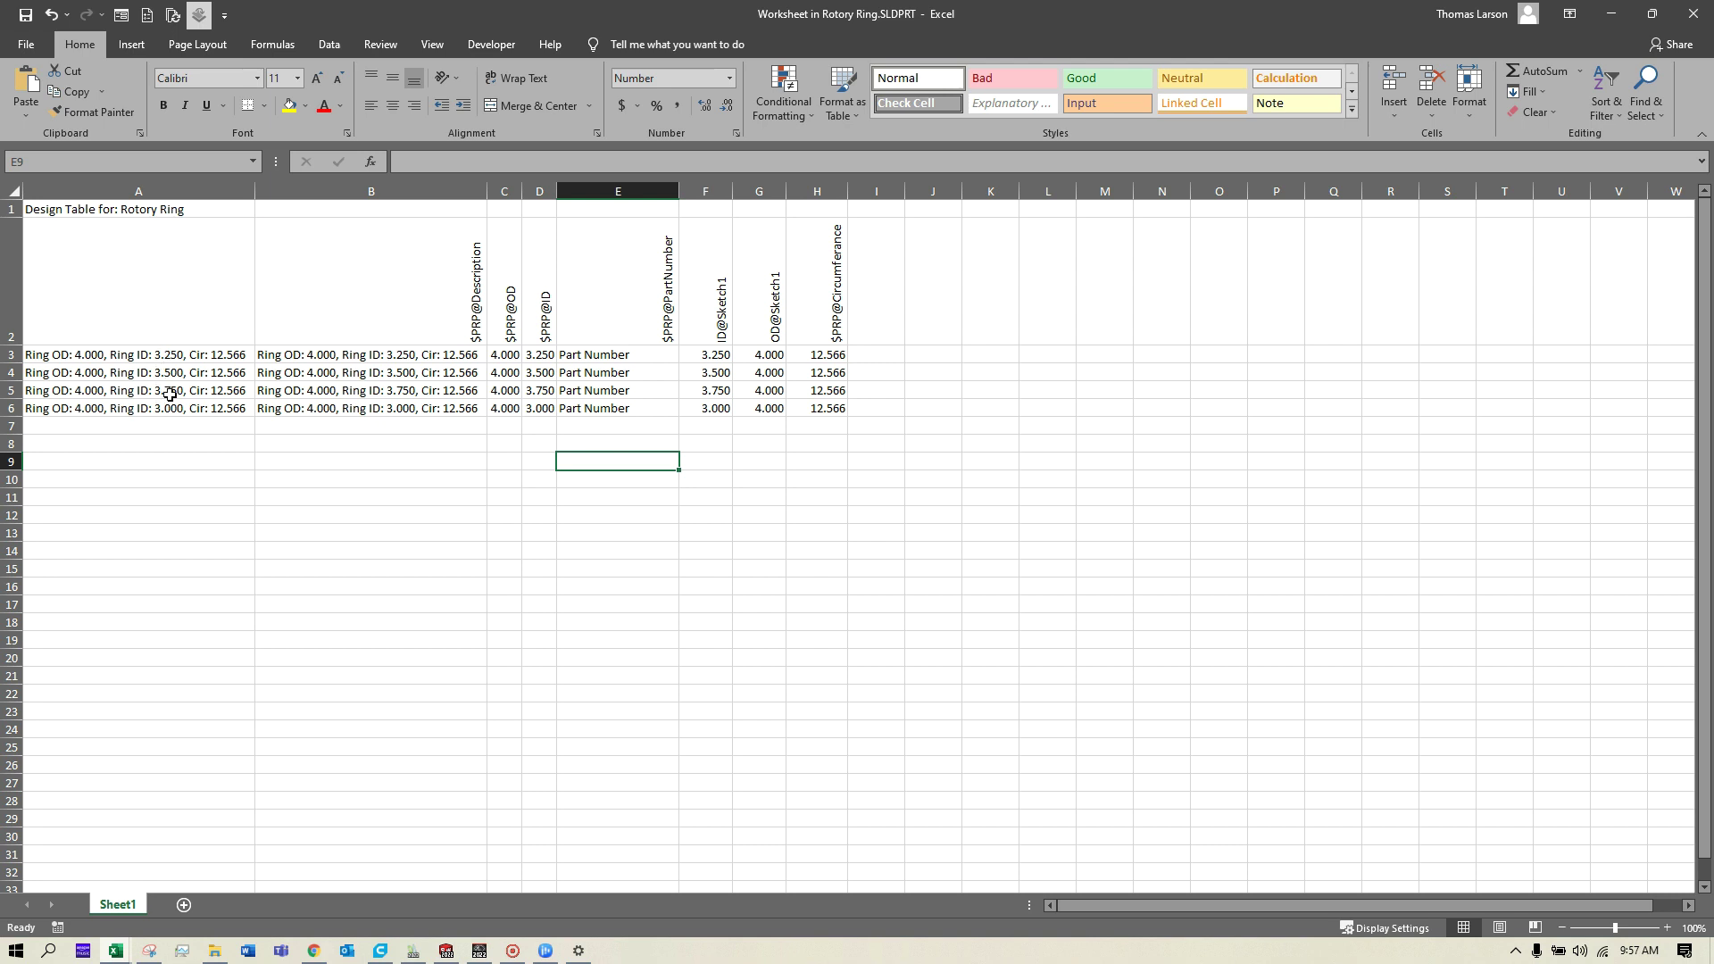
# Step: Copy the four configuration rows A3:H6 and paste them starting at A7
pyautogui.moveTo(111, 354); pyautogui.dragTo(815, 408)
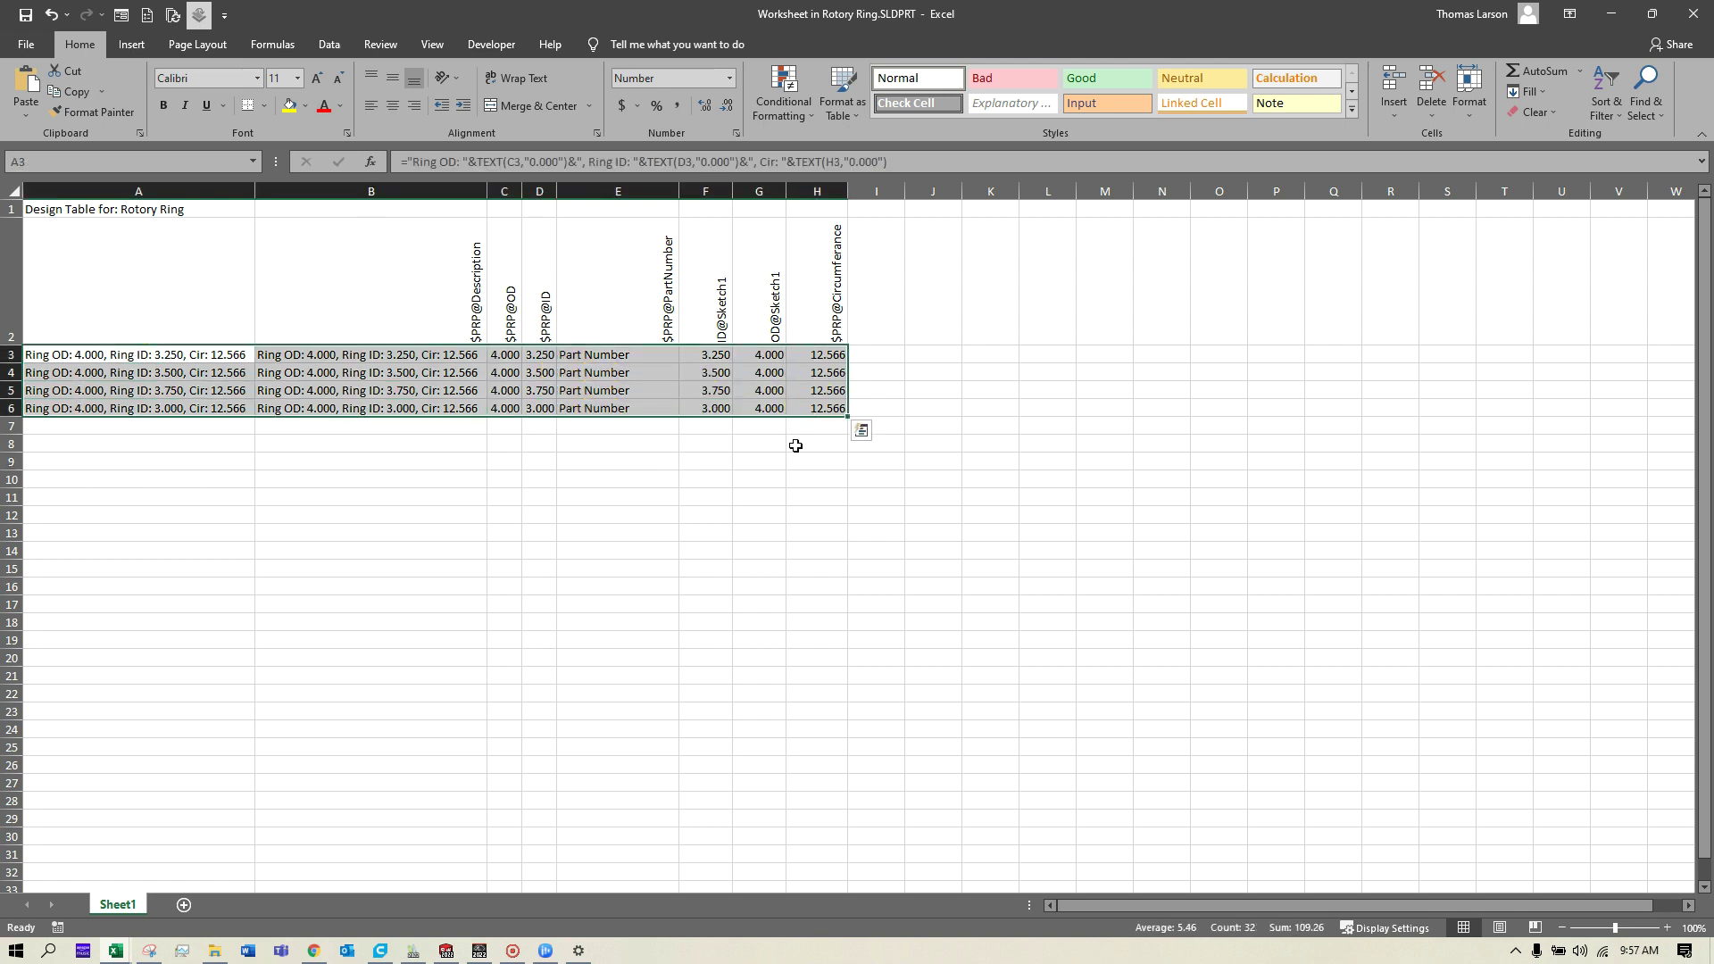
pyautogui.hotkey('ctrl', 'c')
pyautogui.click(165, 427)
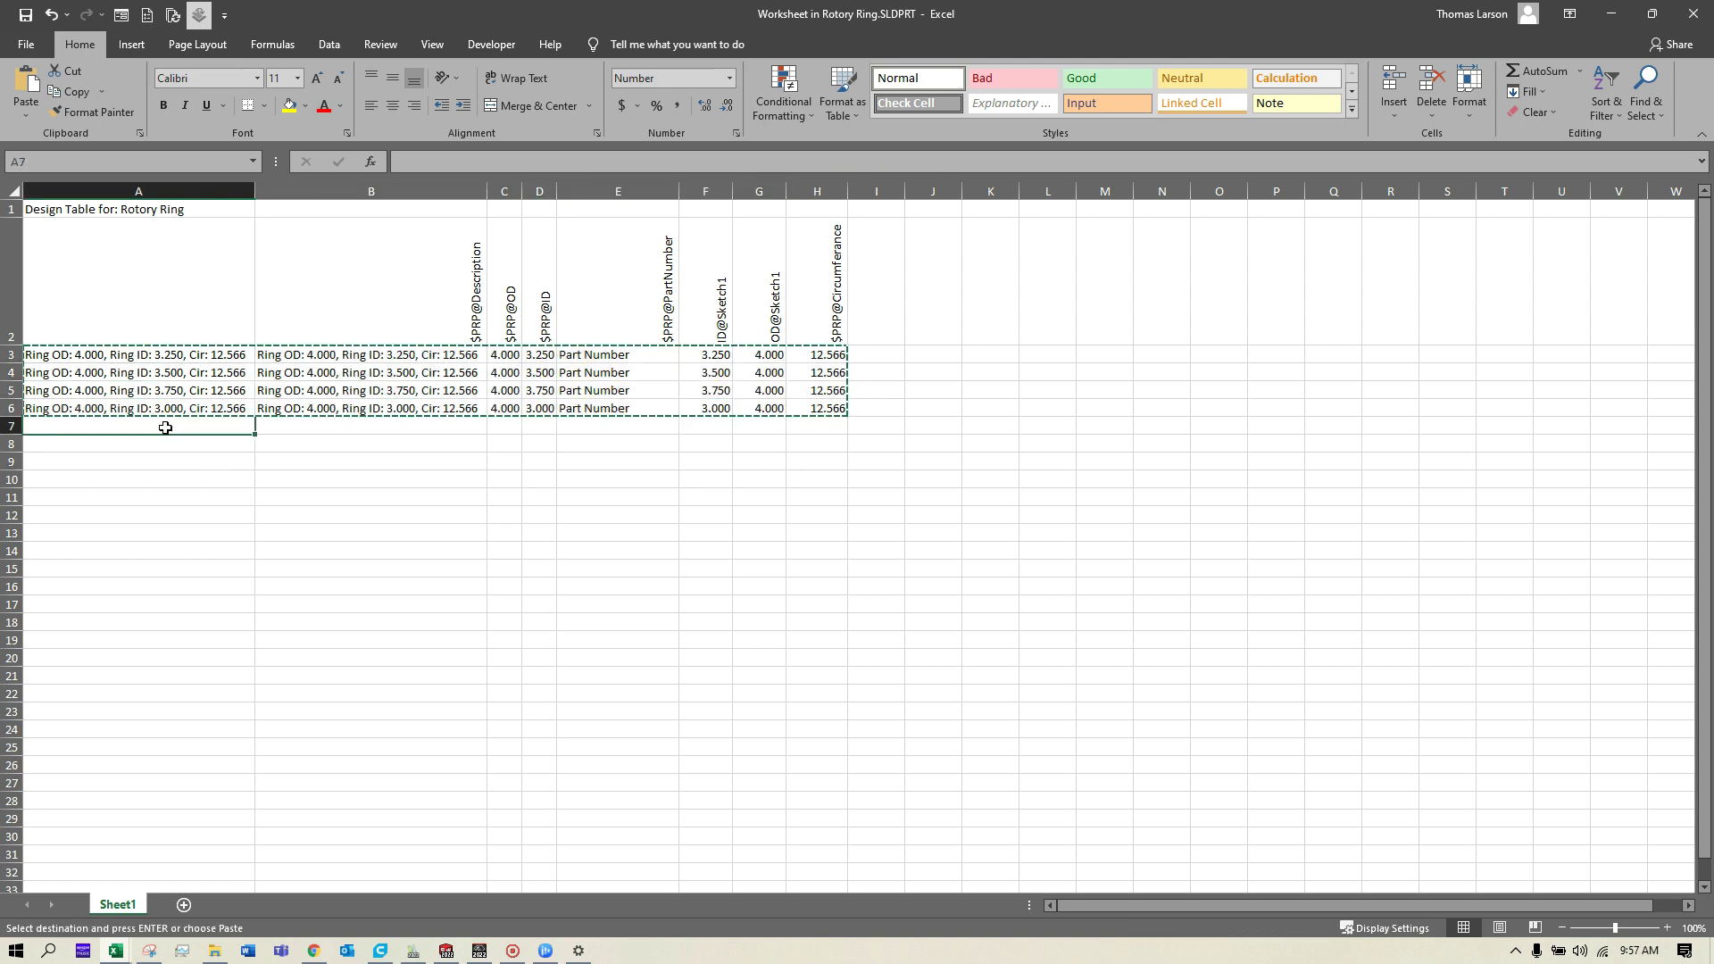
pyautogui.hotkey('ctrl', 'v')
# Step: Set the OD property in C7 through C10 to 4.5 for the four copied configurations
pyautogui.click(496, 426)
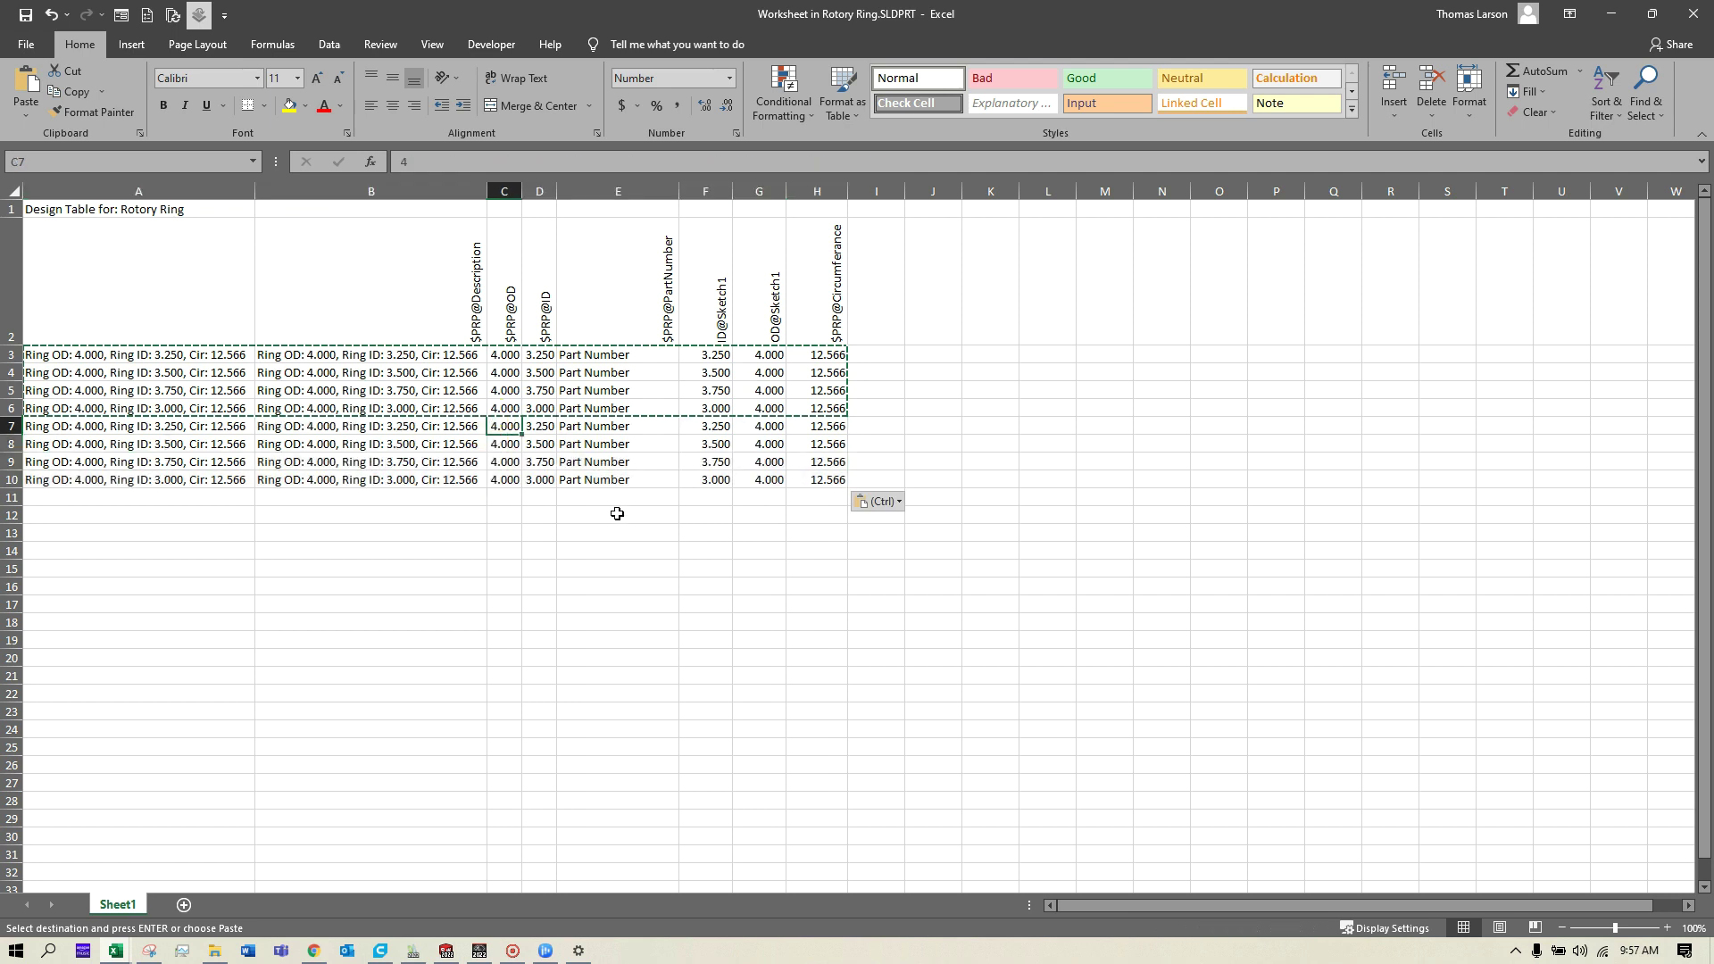
pyautogui.write('4.5')
pyautogui.press('Return')
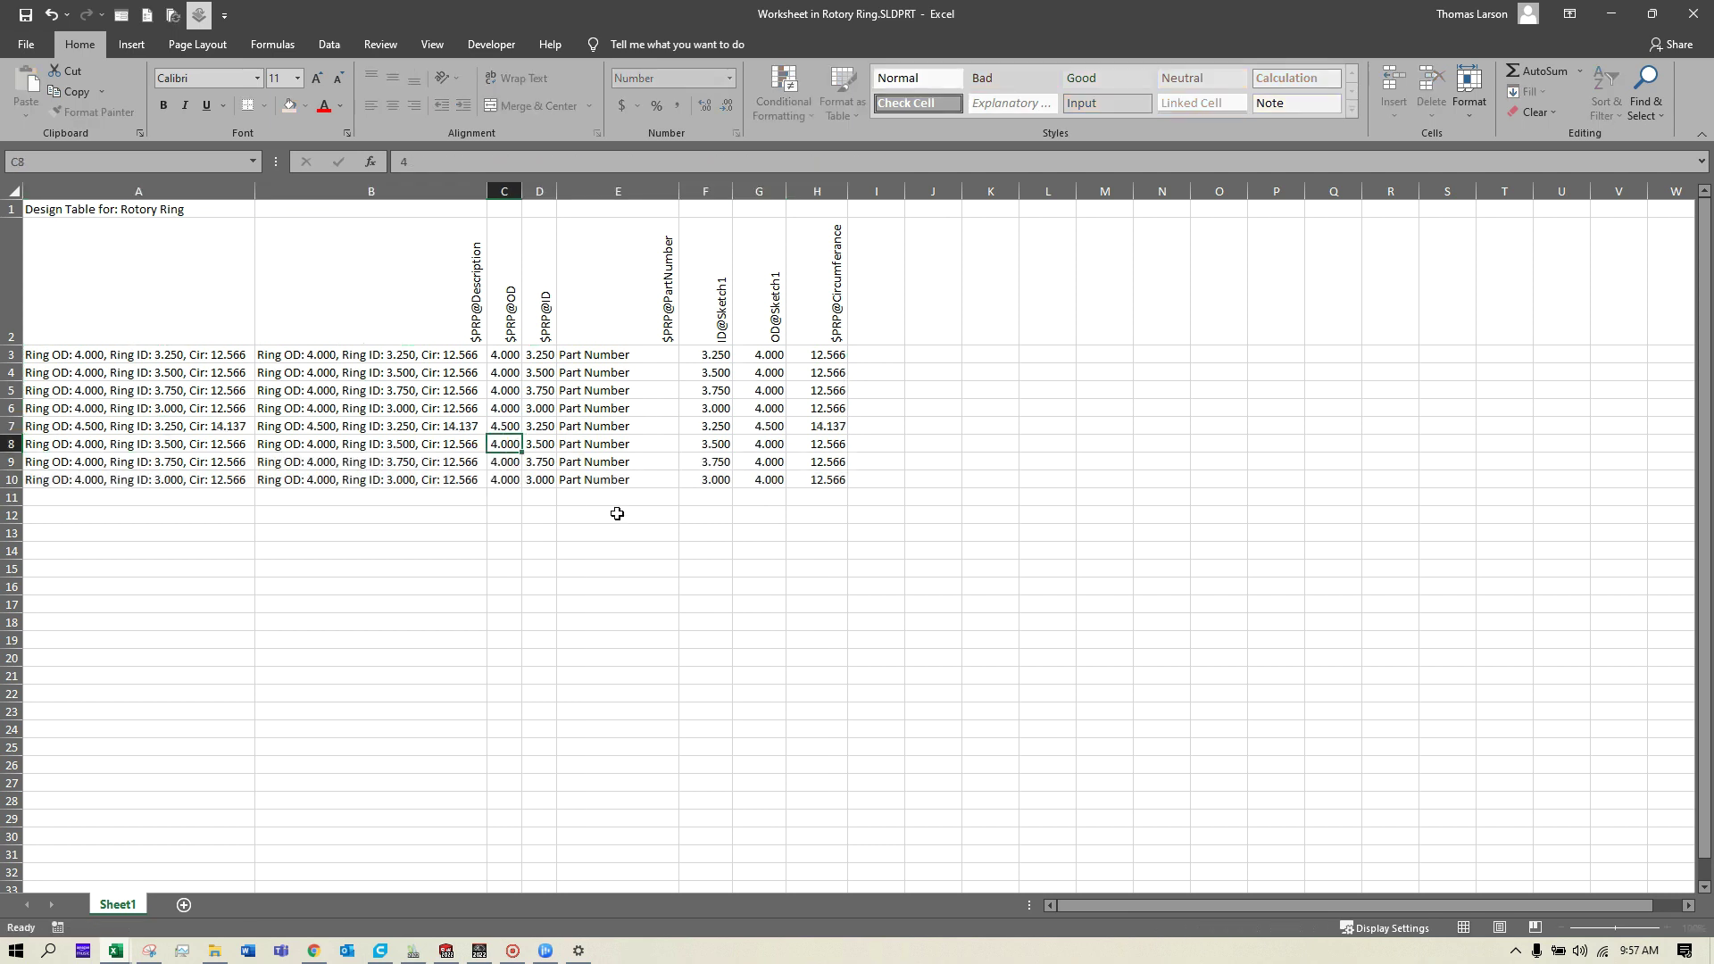
pyautogui.write('.5')
pyautogui.press('Return')
pyautogui.press('Up')
pyautogui.write('4.5')
pyautogui.press('Return')
pyautogui.write('4.5')
pyautogui.press('Return')
pyautogui.write('4.54')
pyautogui.press('Return')
pyautogui.press('Up')
pyautogui.press('Up')
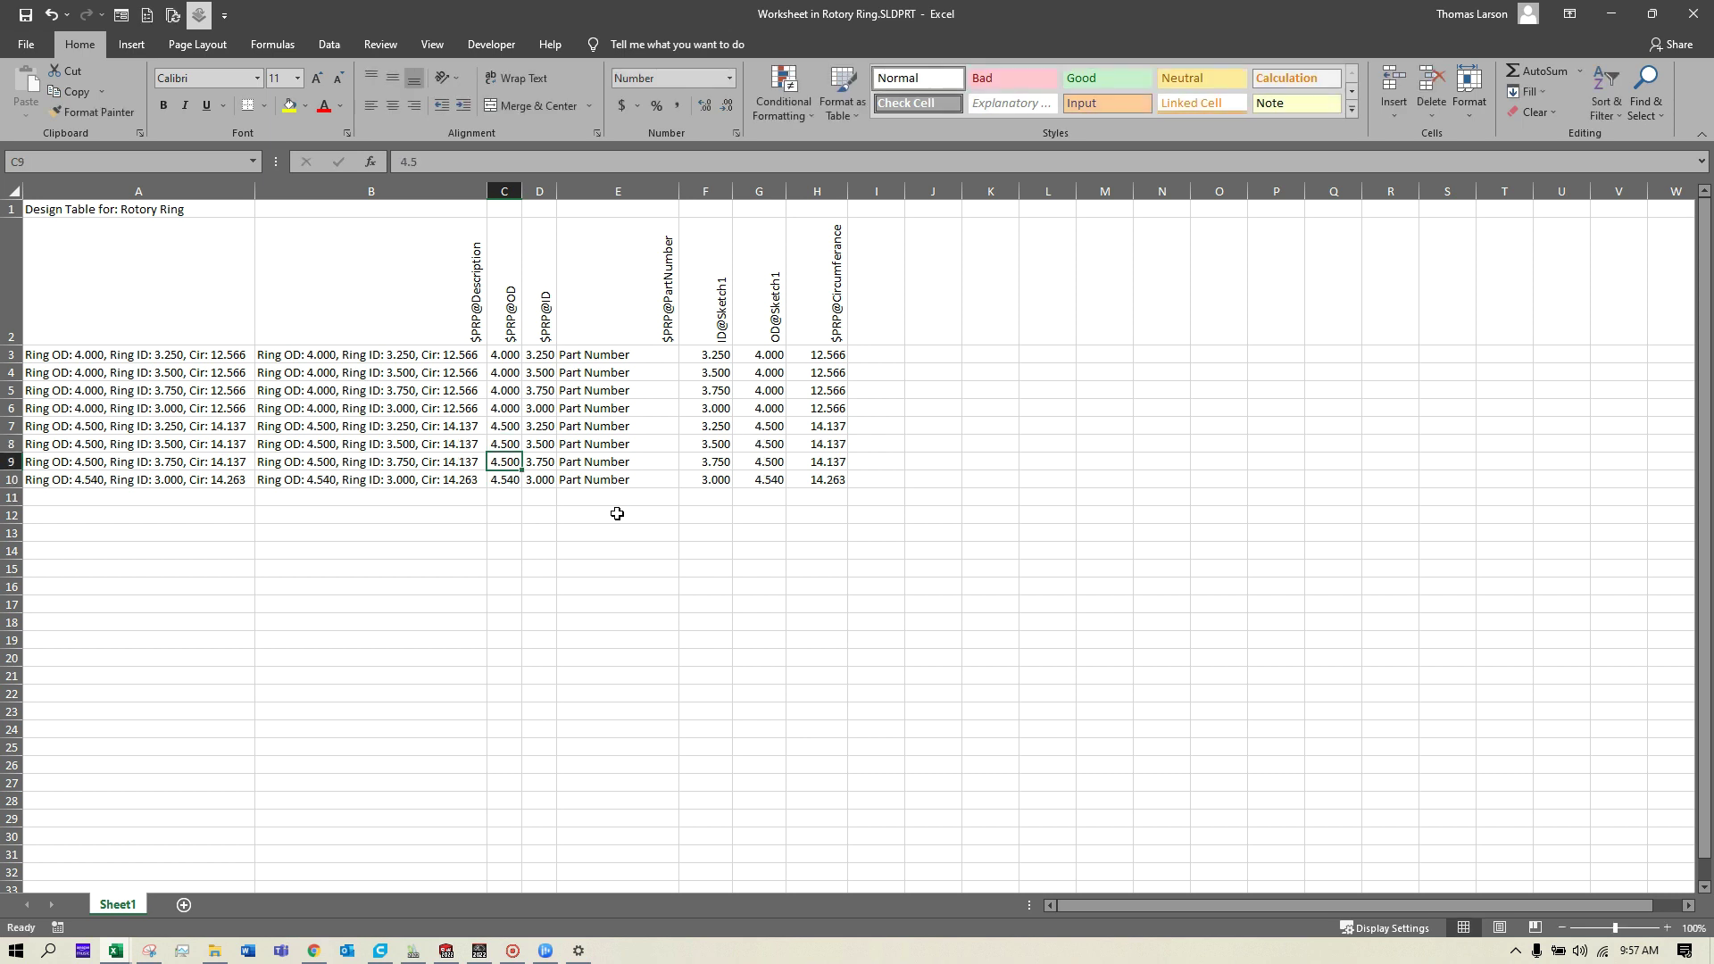
pyautogui.press('Down')
pyautogui.write('4.5')
pyautogui.press('Return')
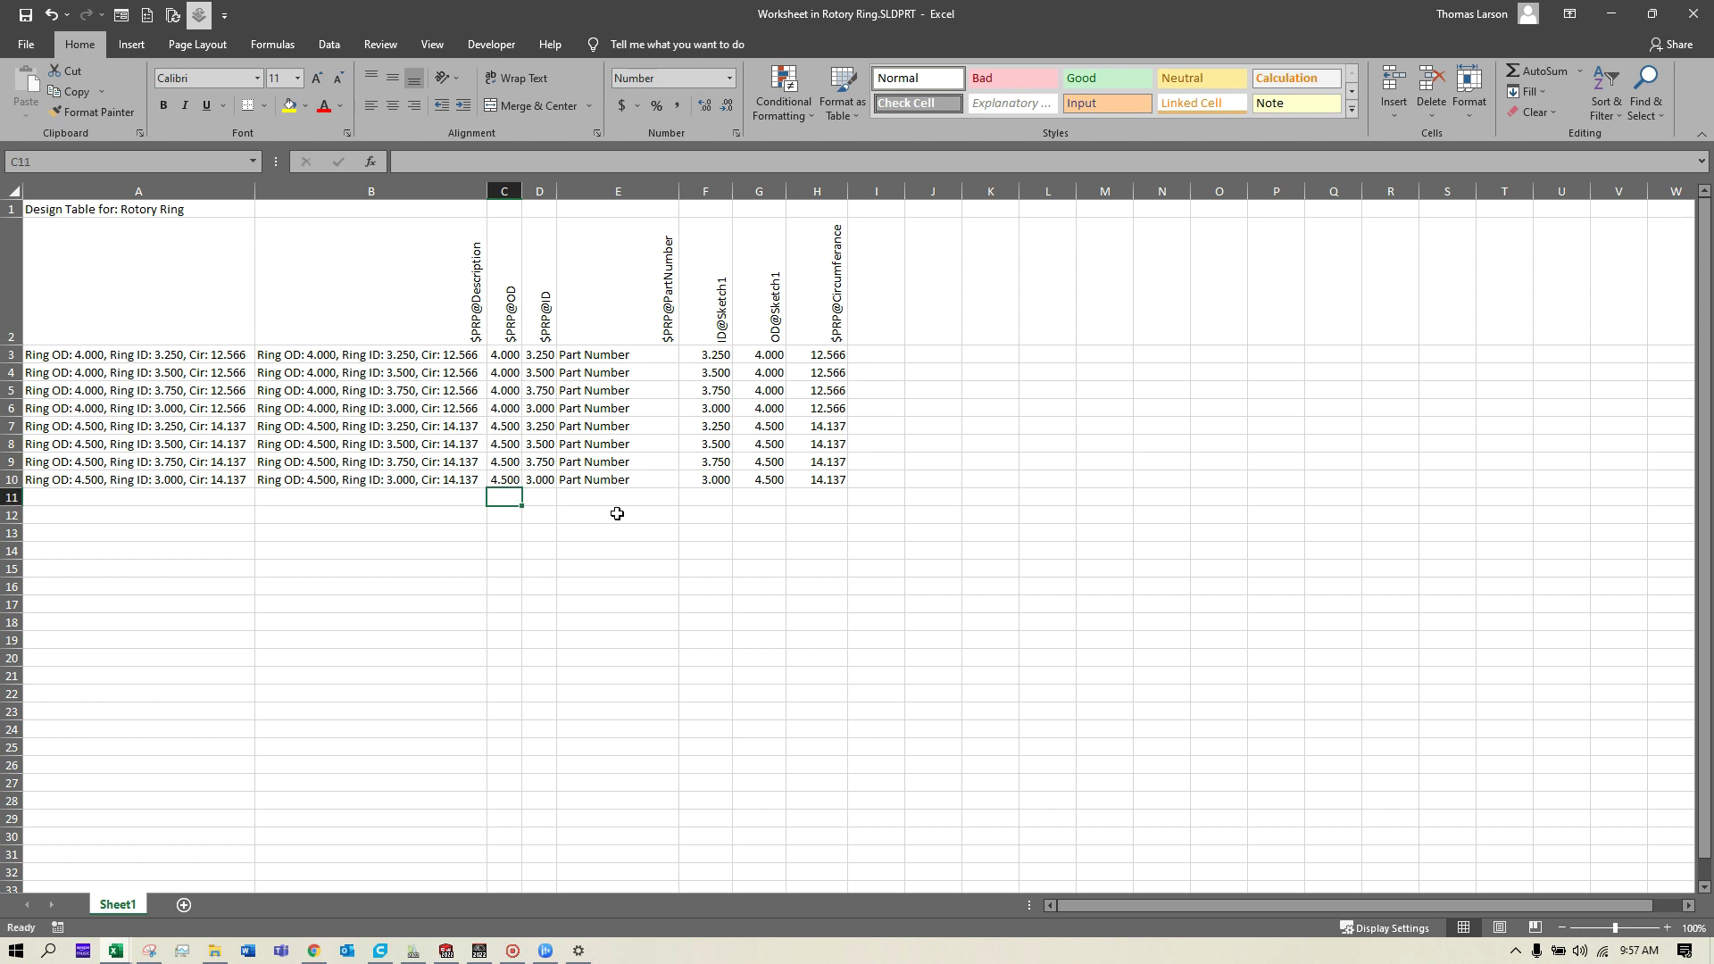
pyautogui.moveTo(504, 356); pyautogui.dragTo(505, 480)
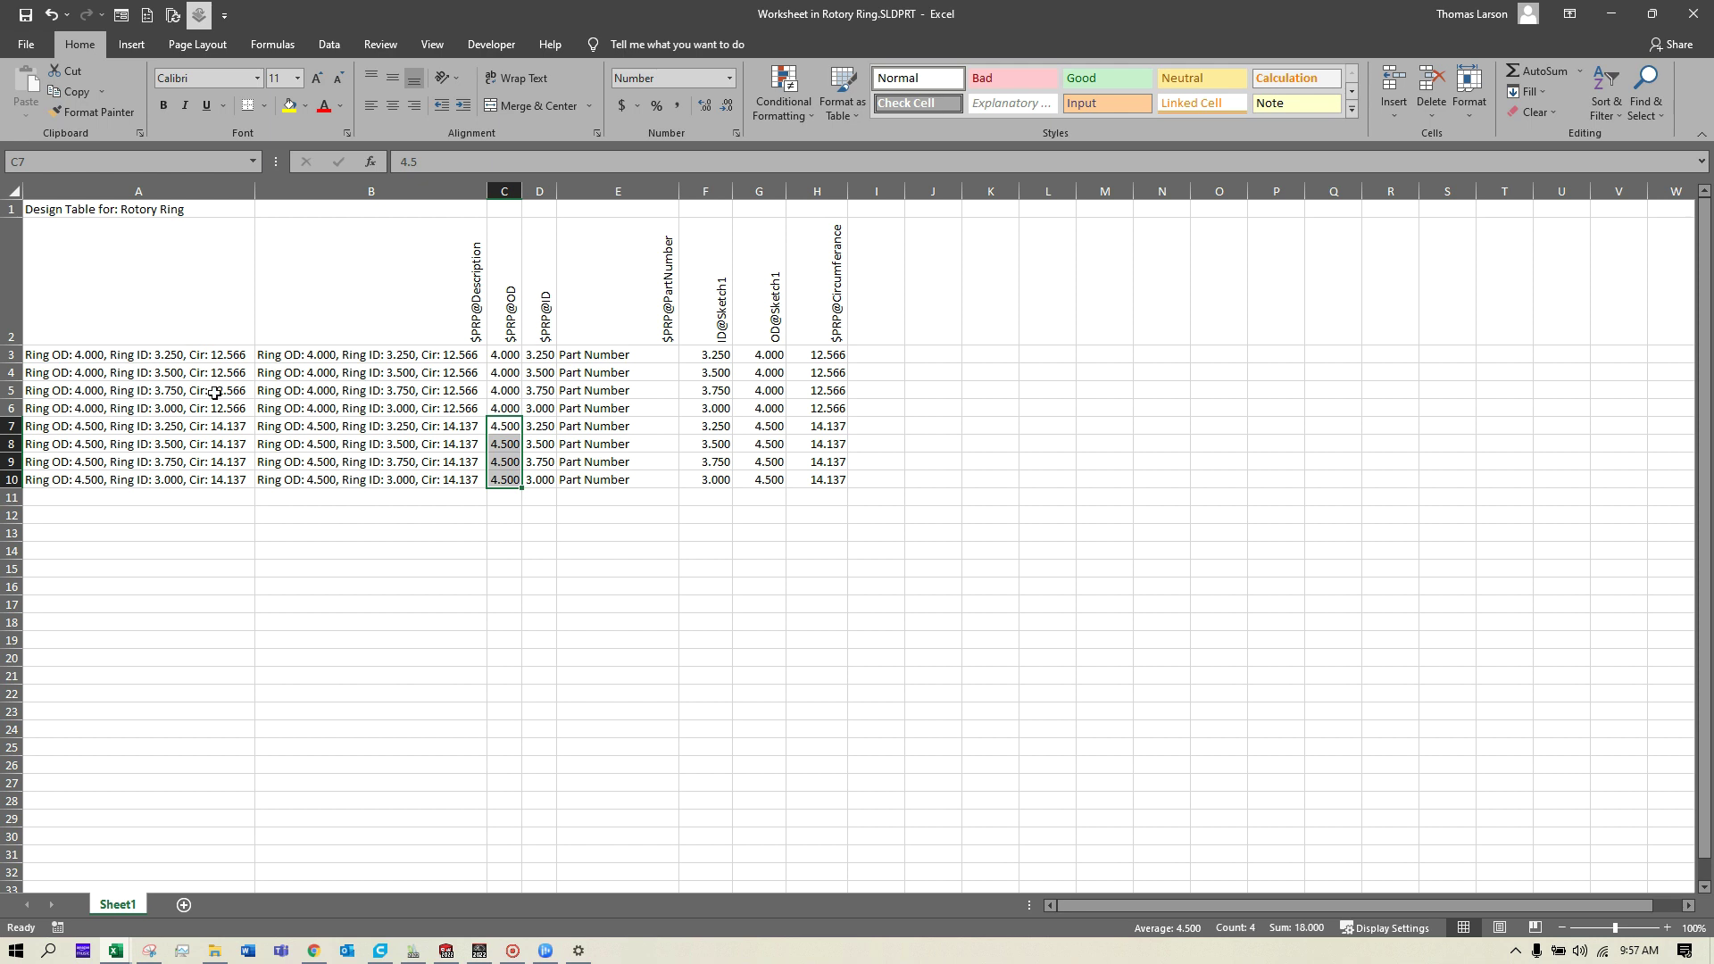
pyautogui.click(228, 428)
pyautogui.moveTo(88, 360); pyautogui.dragTo(71, 482)
pyautogui.click(248, 584)
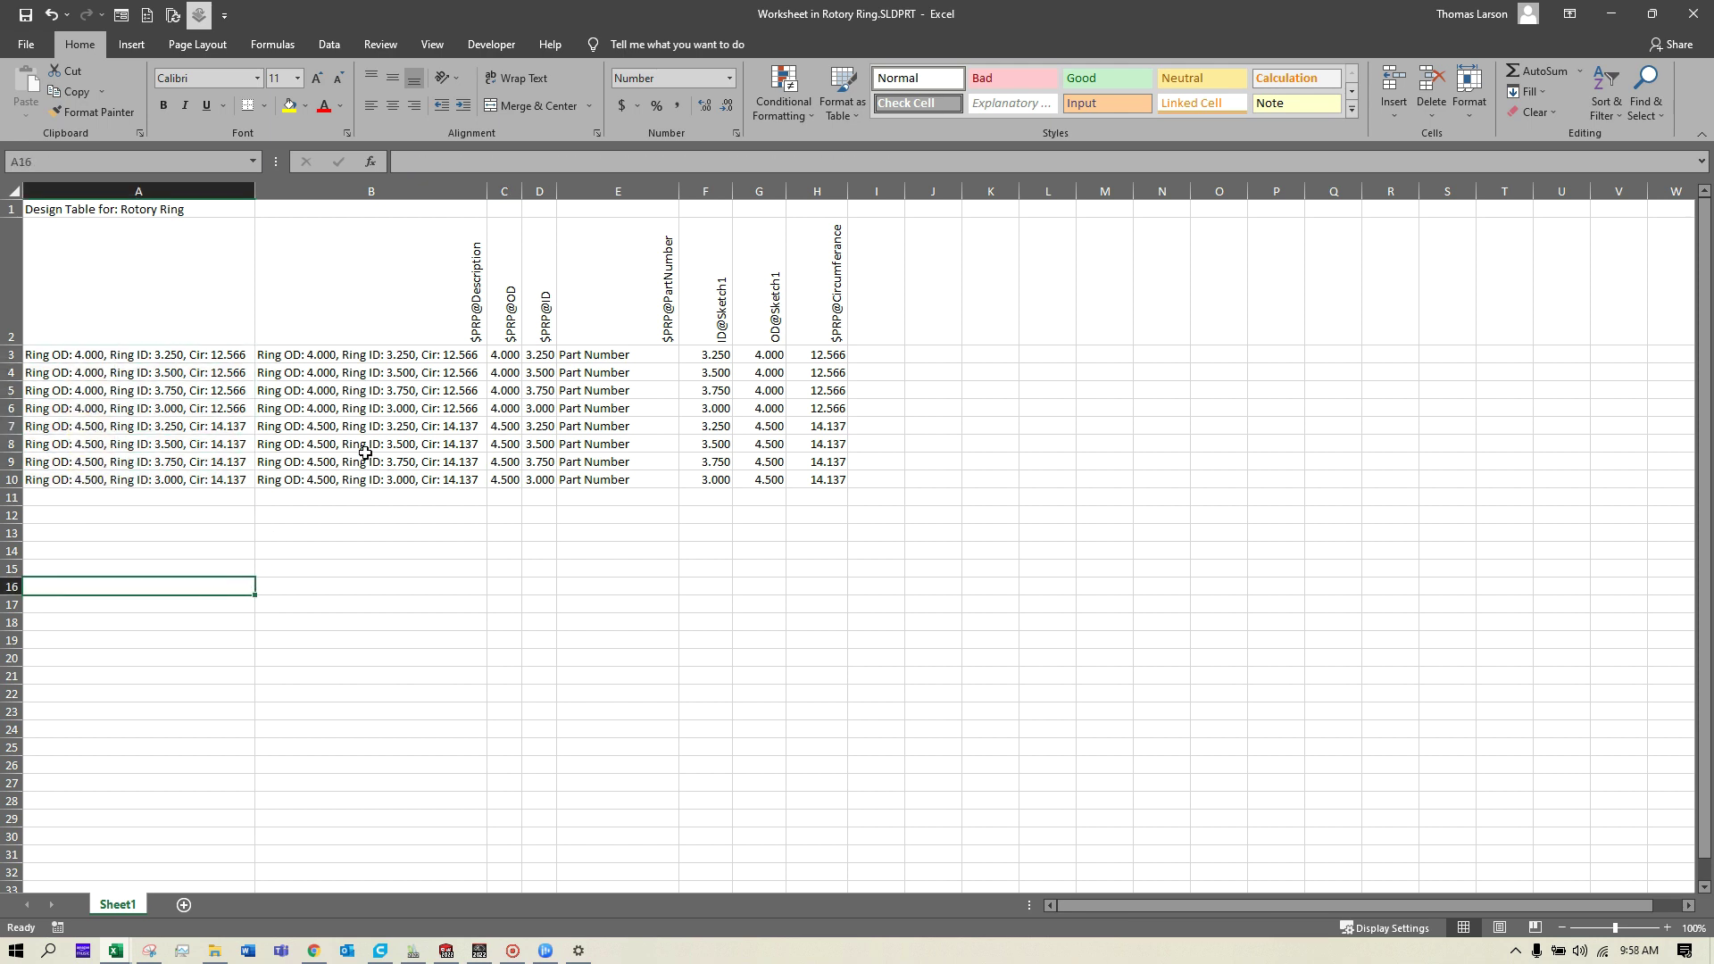
# Step: Close the design table worksheet to generate its configurations in SOLIDWORKS, and acknowledge the list of generated configurations
pyautogui.click(1105, 408)
pyautogui.click(1693, 14)
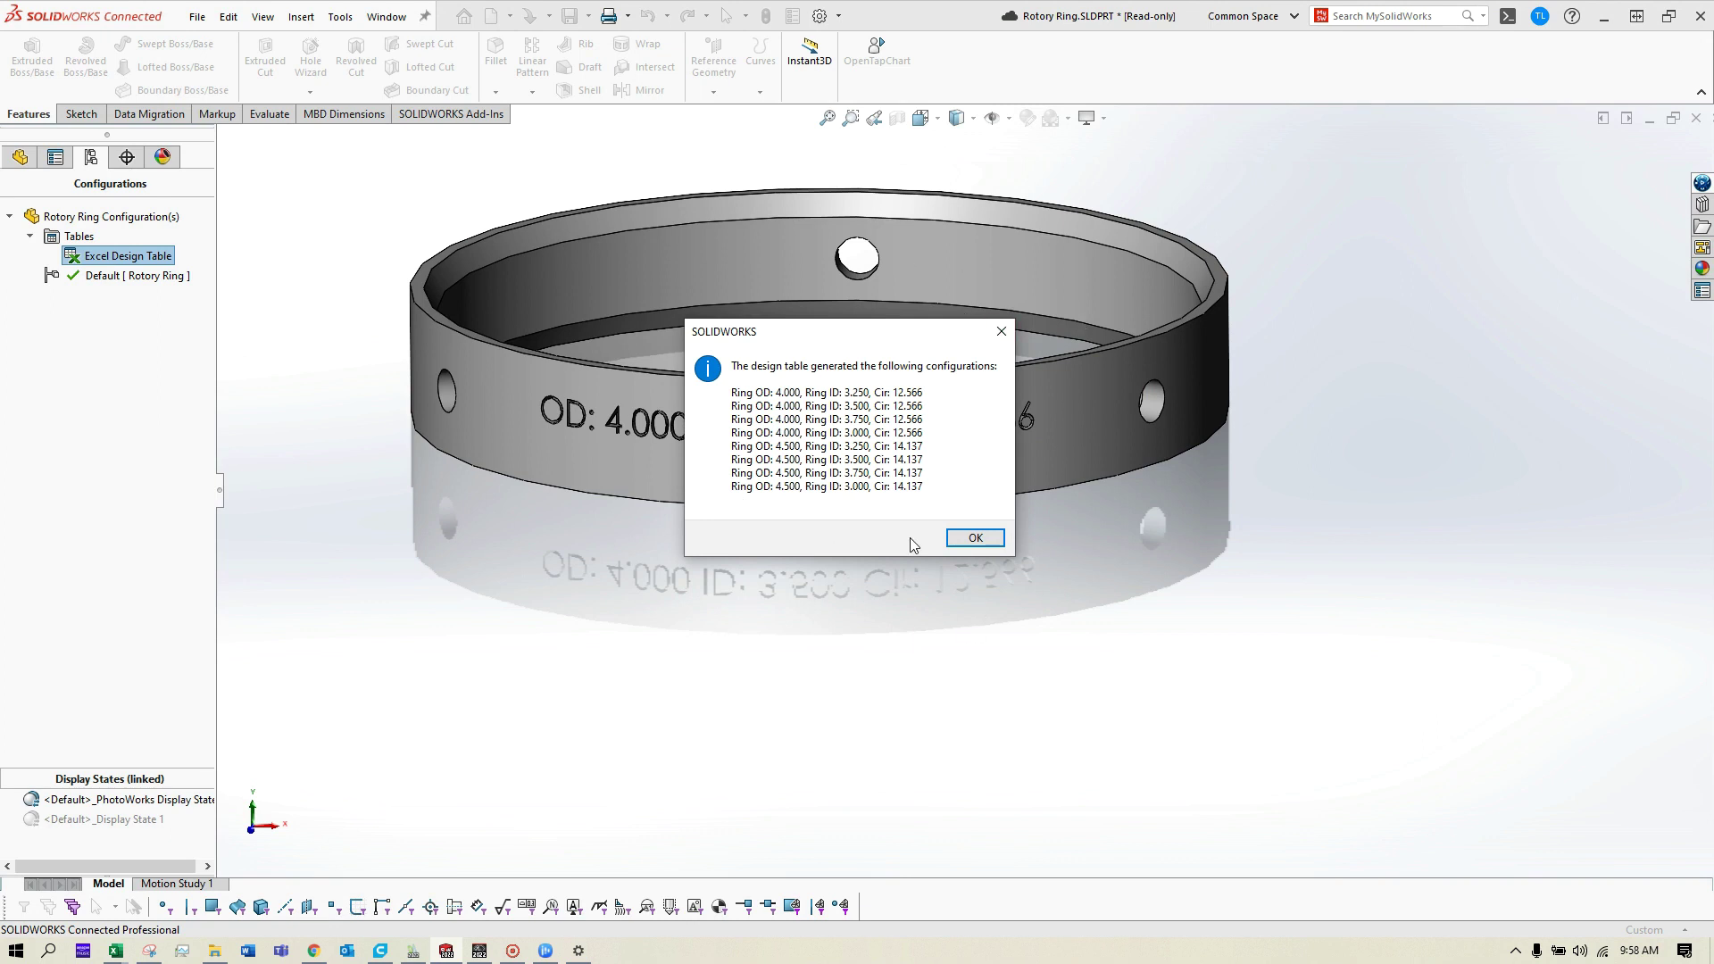
pyautogui.click(988, 544)
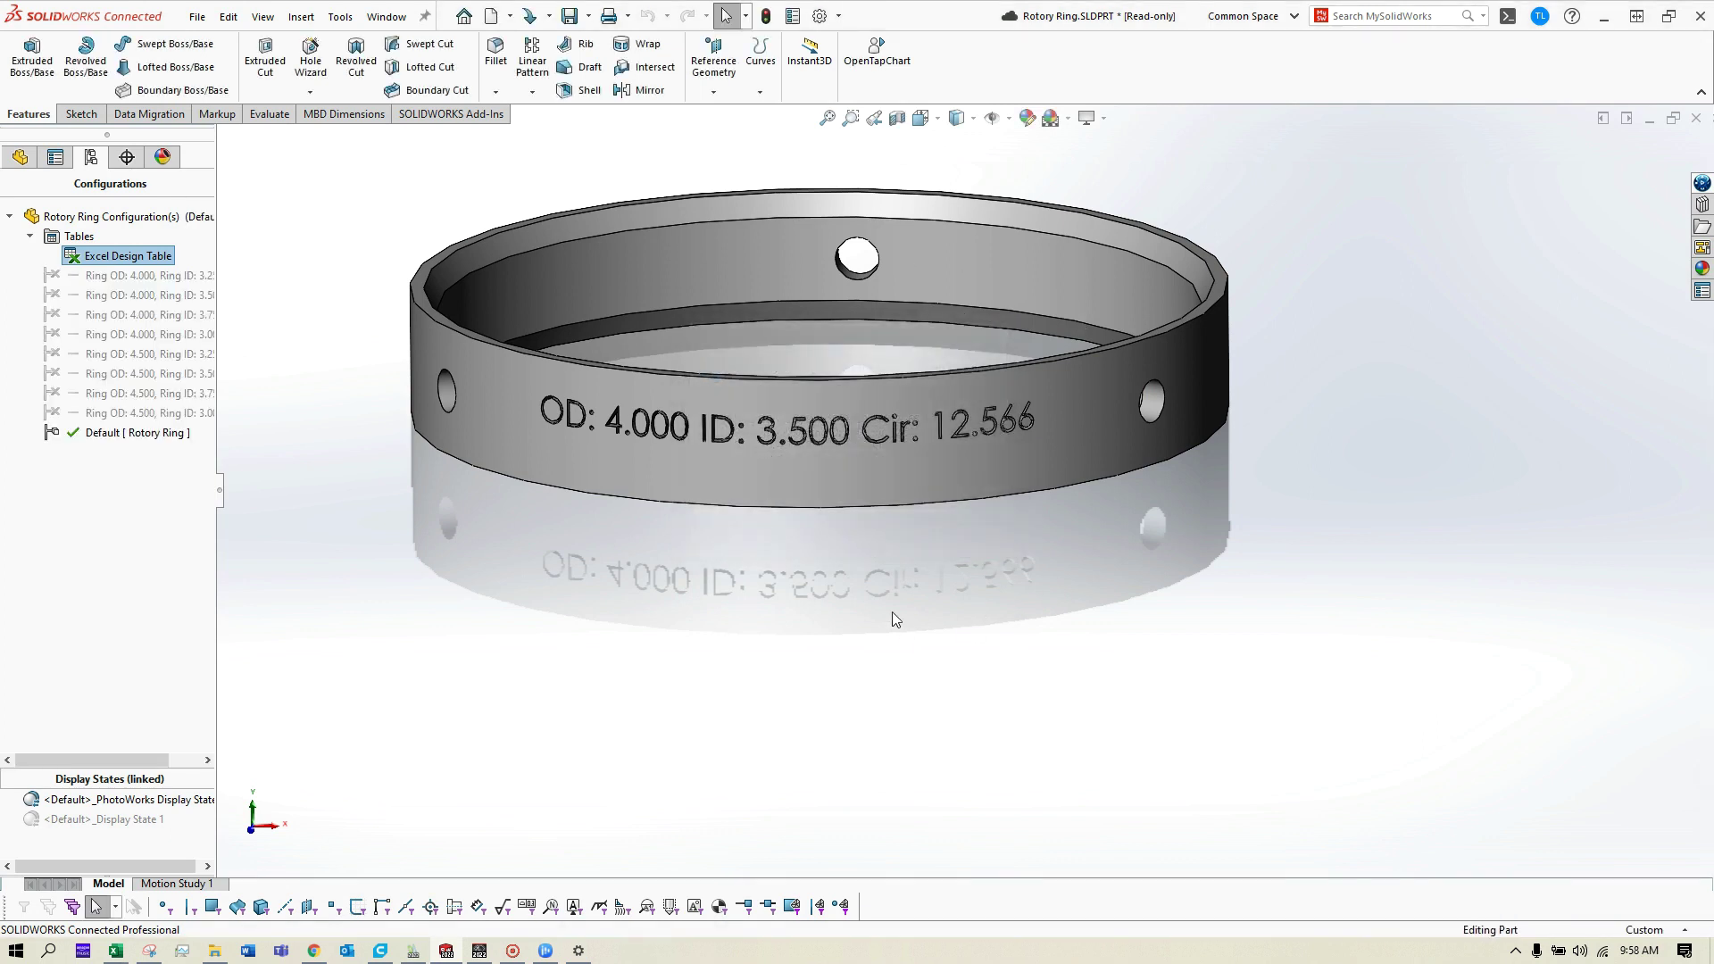
# Step: Activate the OD 4.000 configurations with IDs 3.250, 3.500 and 3.750 and the OD 4.500, ID 3.750 one, examining the ring and its engraved text
pyautogui.moveTo(848, 600); pyautogui.dragTo(847, 633, button='middle')
pyautogui.scroll(2, 849, 635)
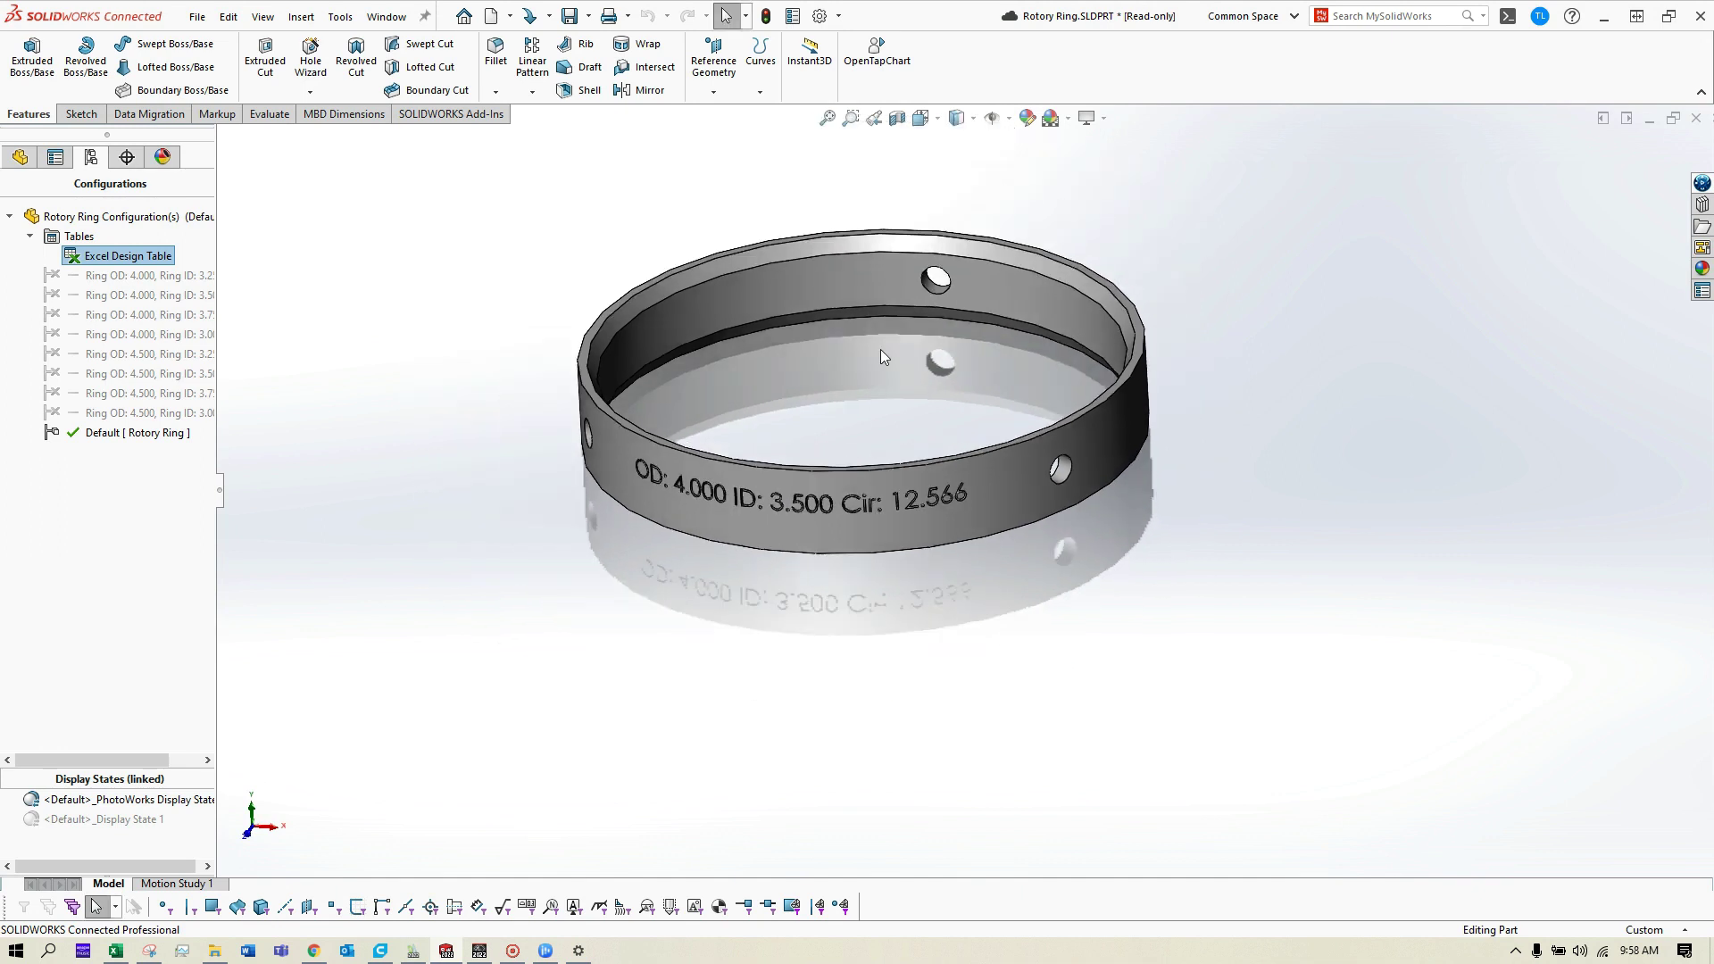
pyautogui.scroll(-2, 879, 346)
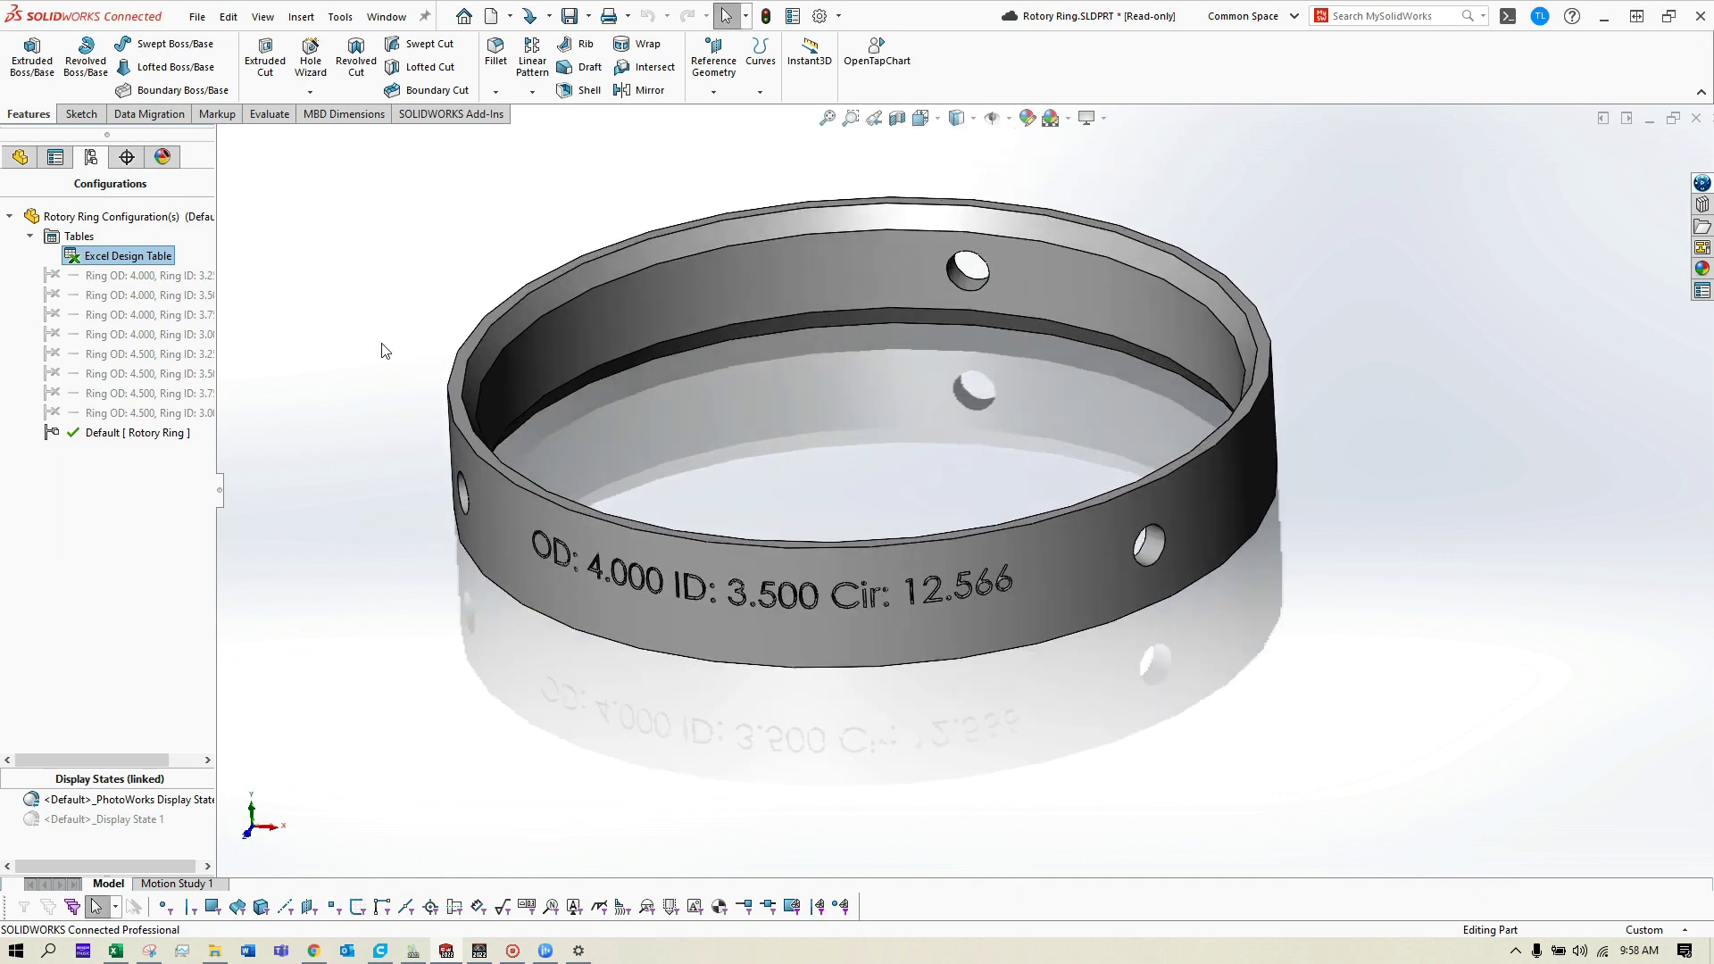
pyautogui.doubleClick(136, 277)
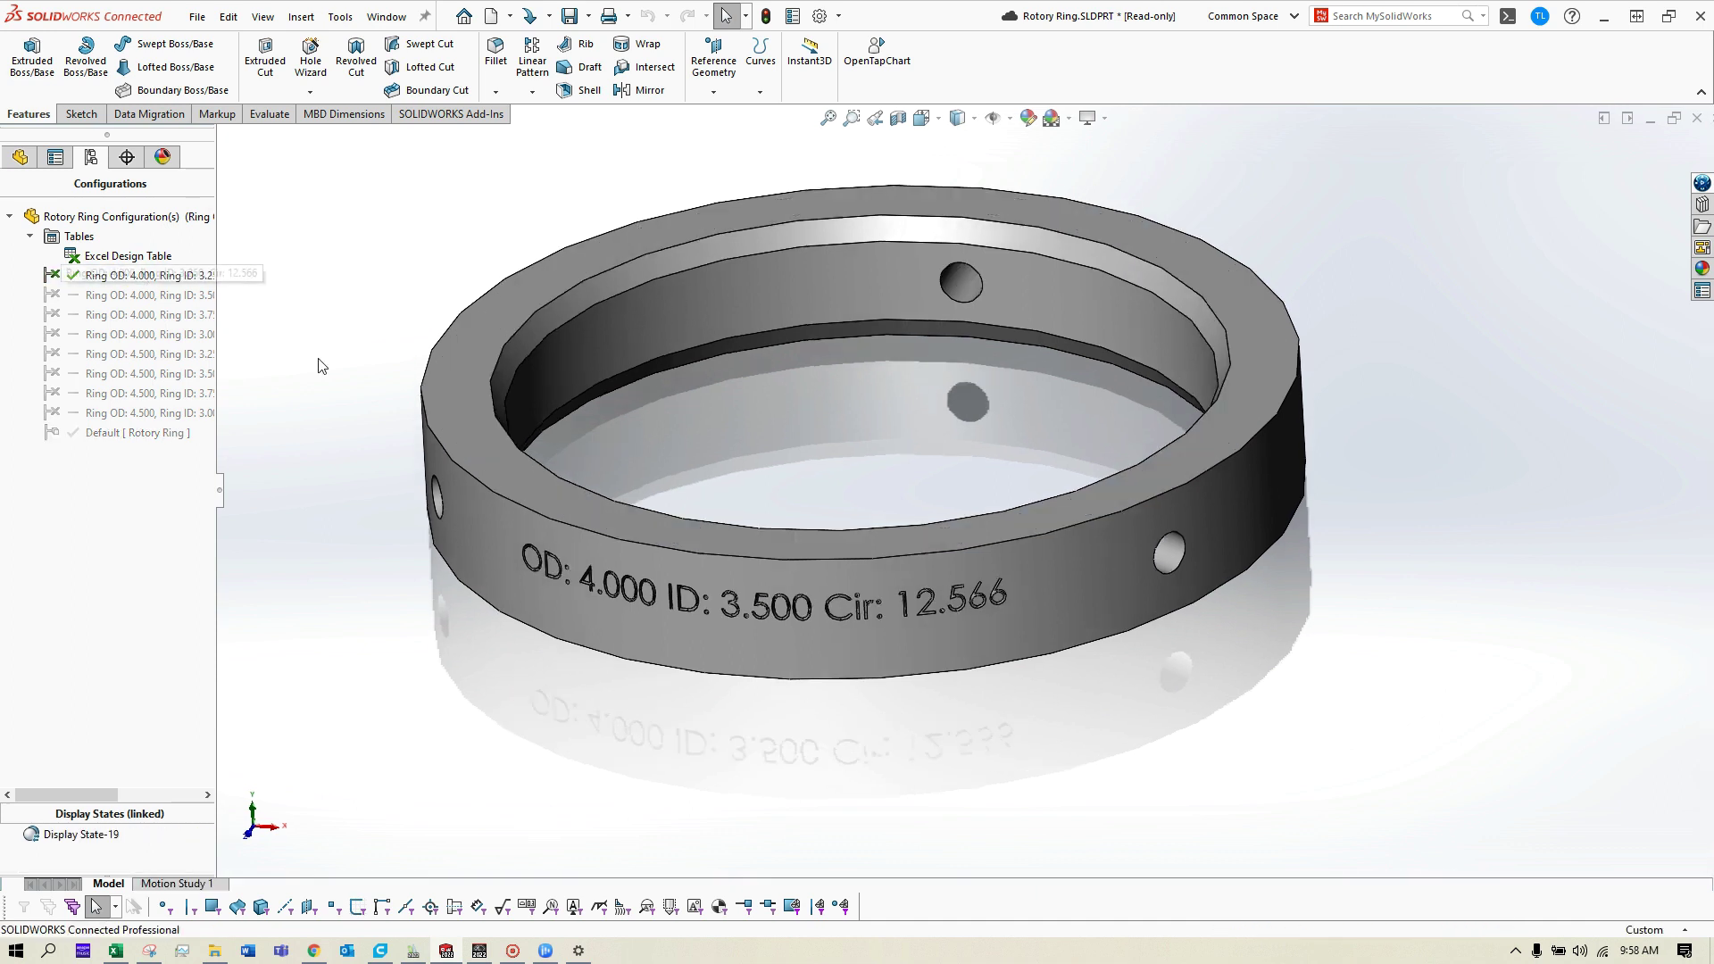
pyautogui.doubleClick(149, 296)
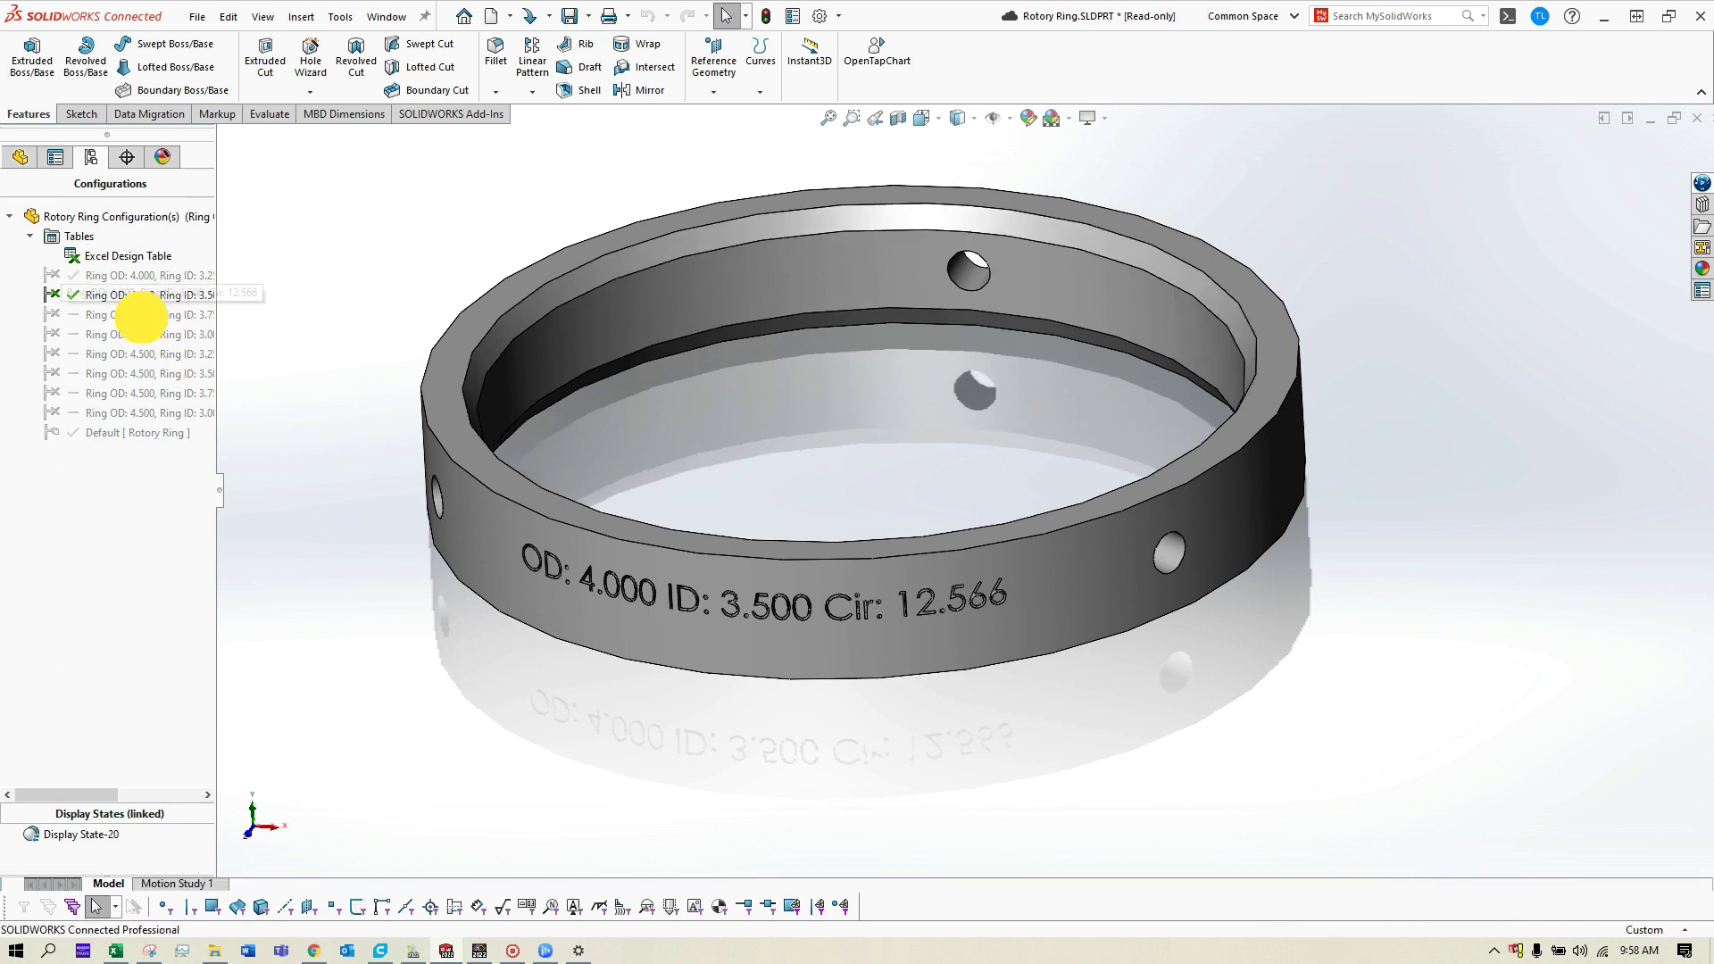
pyautogui.doubleClick(141, 315)
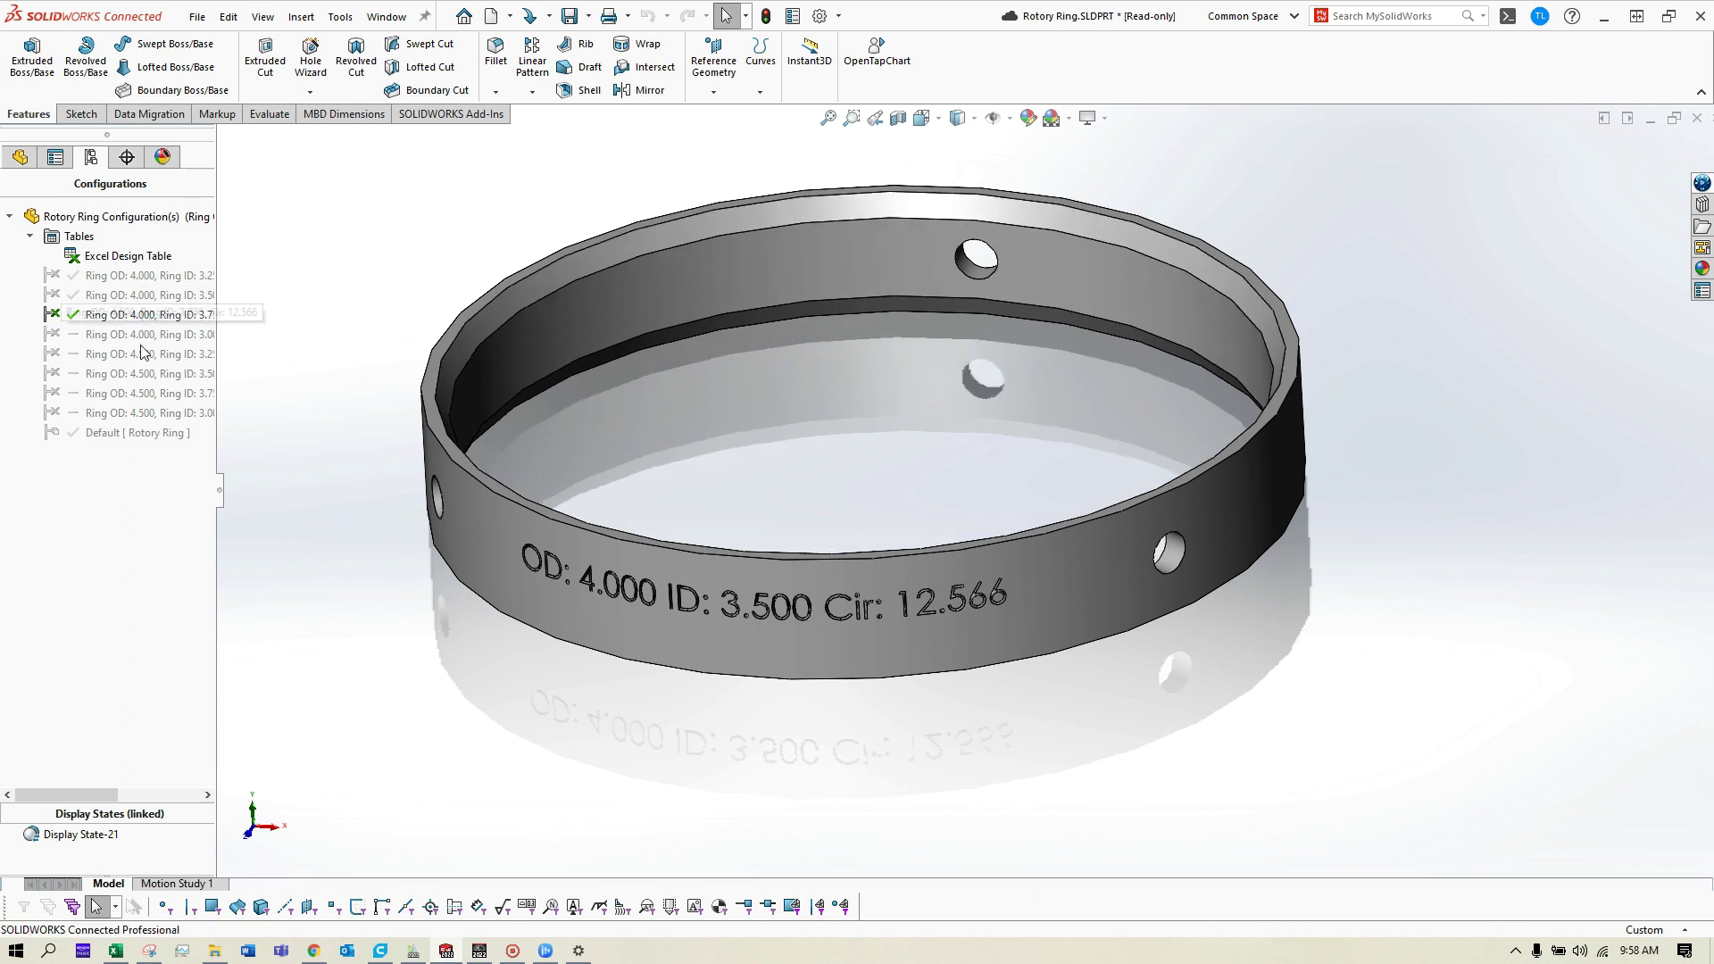
pyautogui.doubleClick(147, 393)
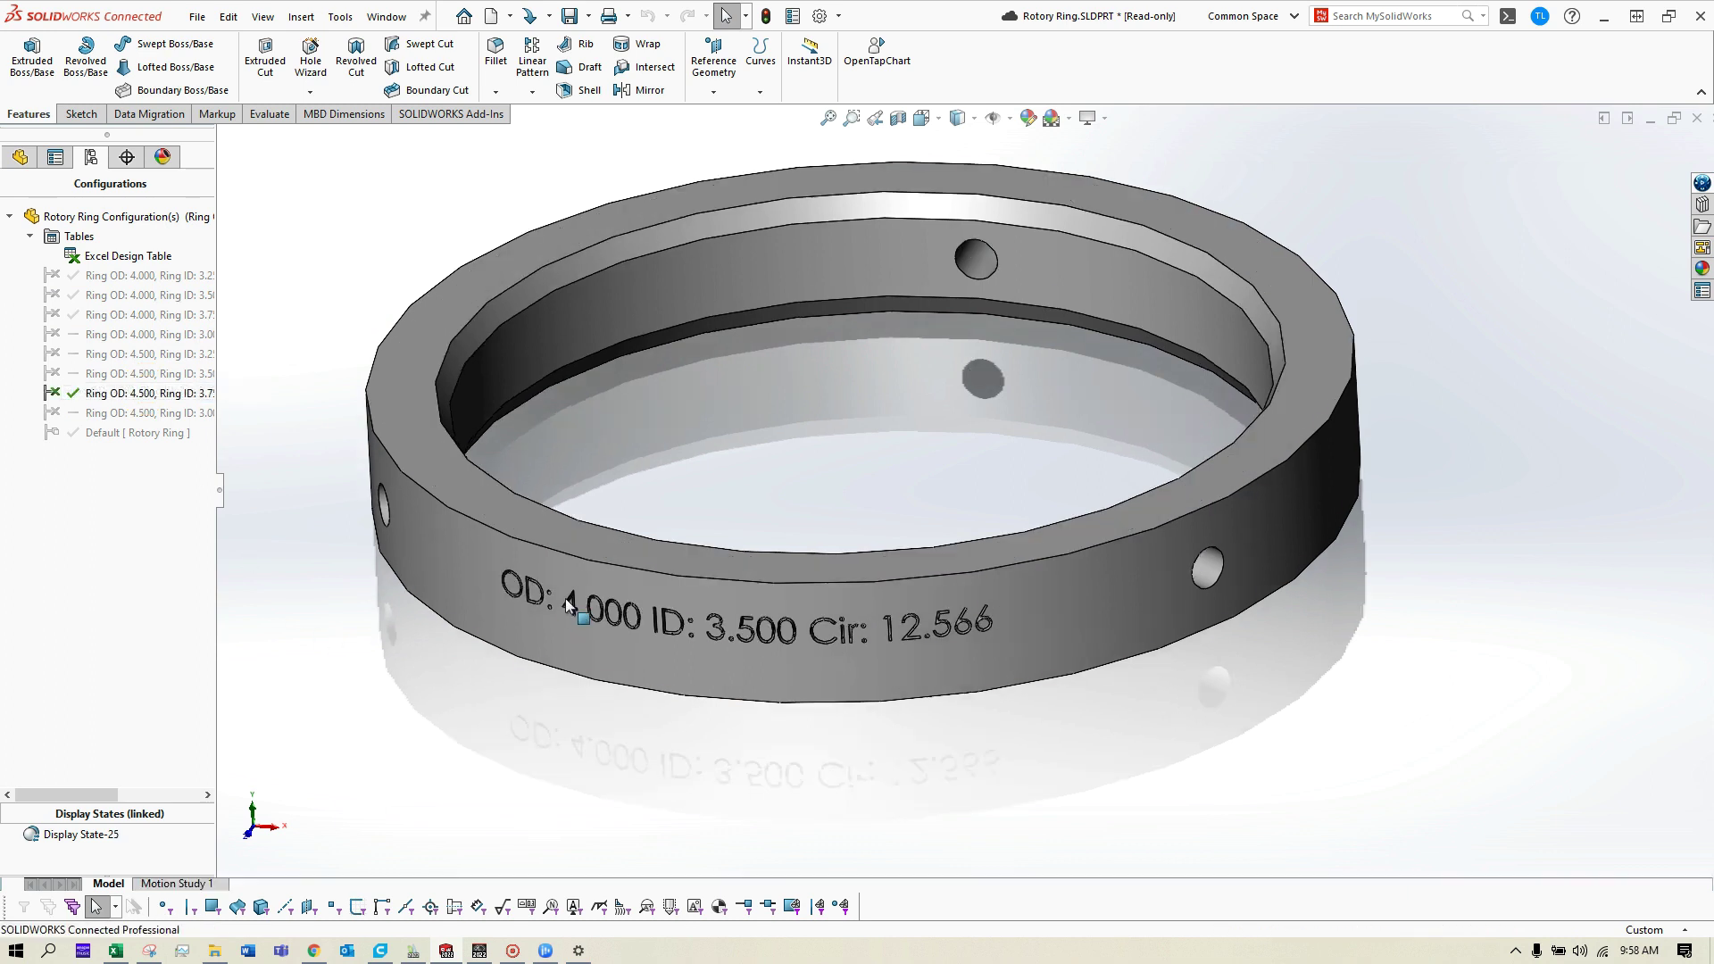
pyautogui.moveTo(875, 775); pyautogui.dragTo(900, 680, button='middle')
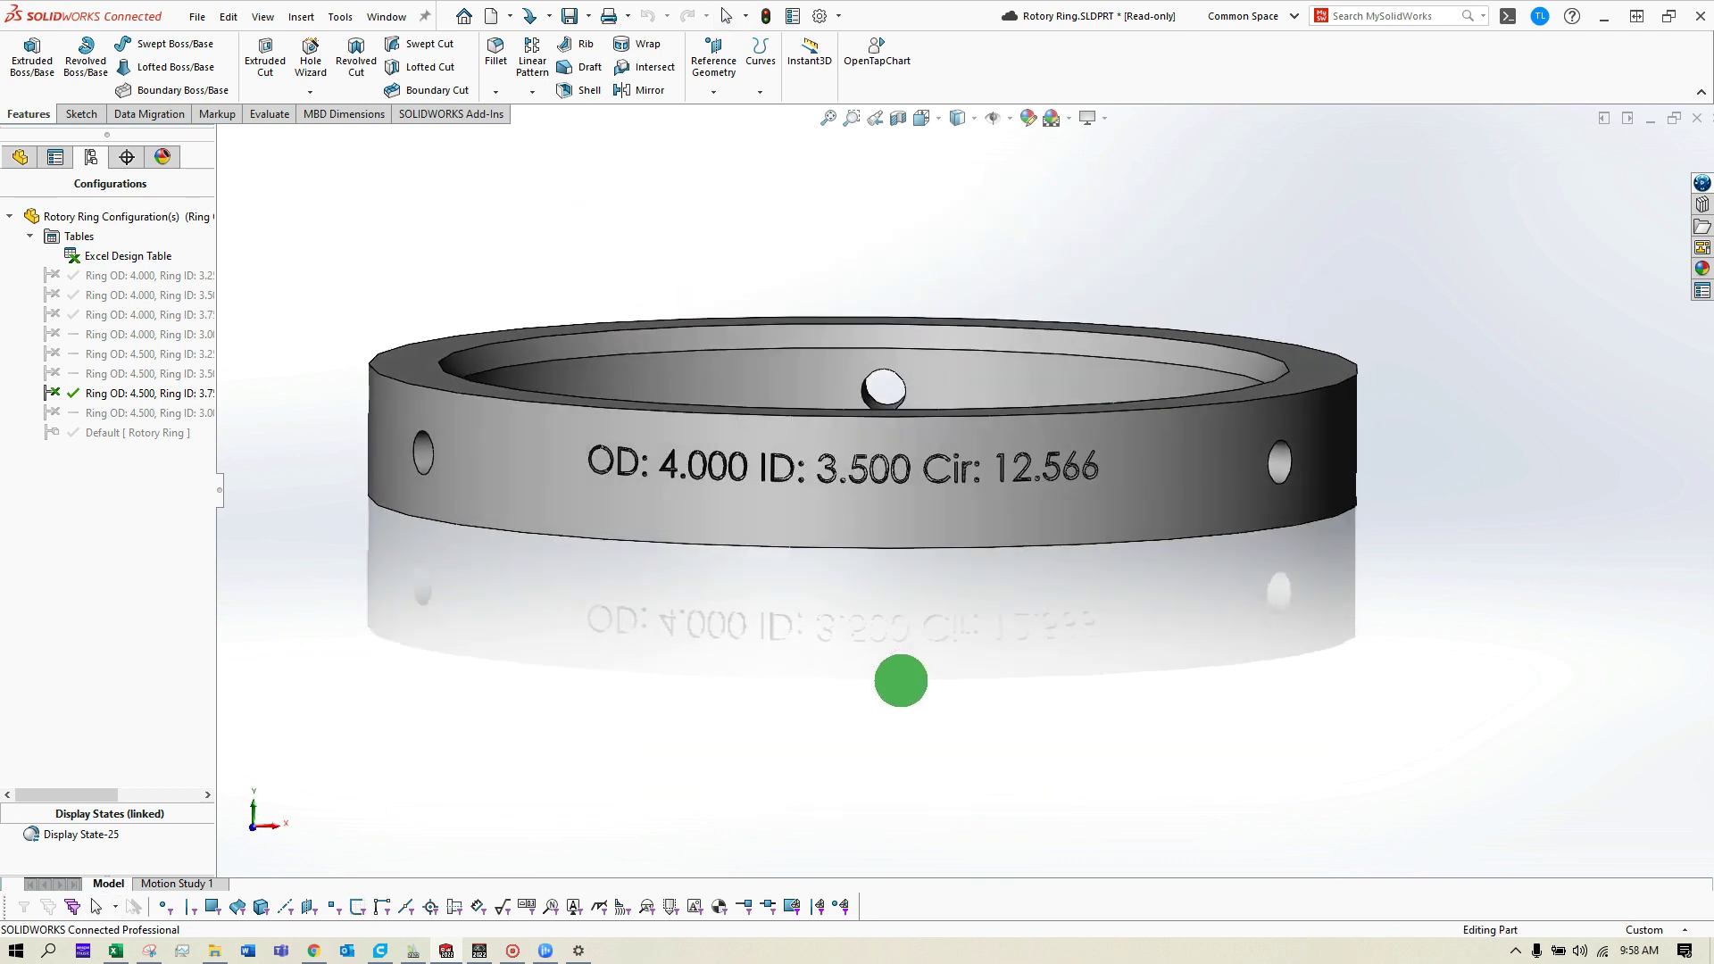
pyautogui.moveTo(708, 463); pyautogui.dragTo(711, 468, button='middle')
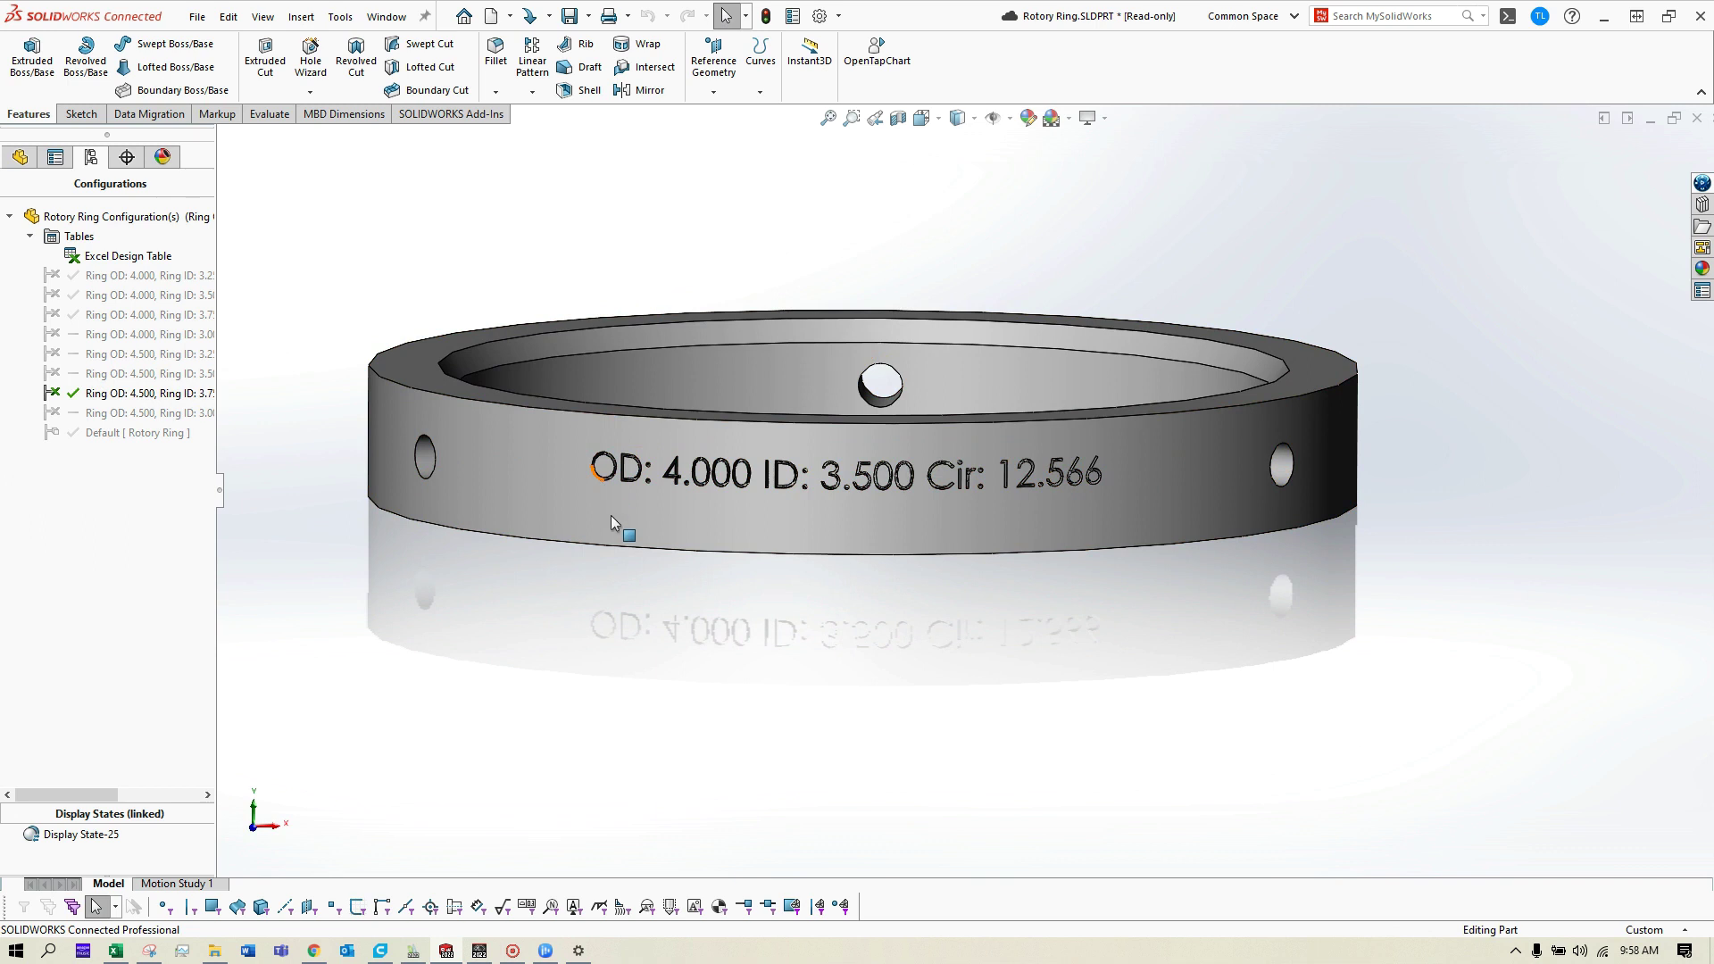
# Step: Open the sketch under the Wrap1 feature for editing and delete the contents of its sketch text
pyautogui.click(15, 160)
pyautogui.click(11, 479)
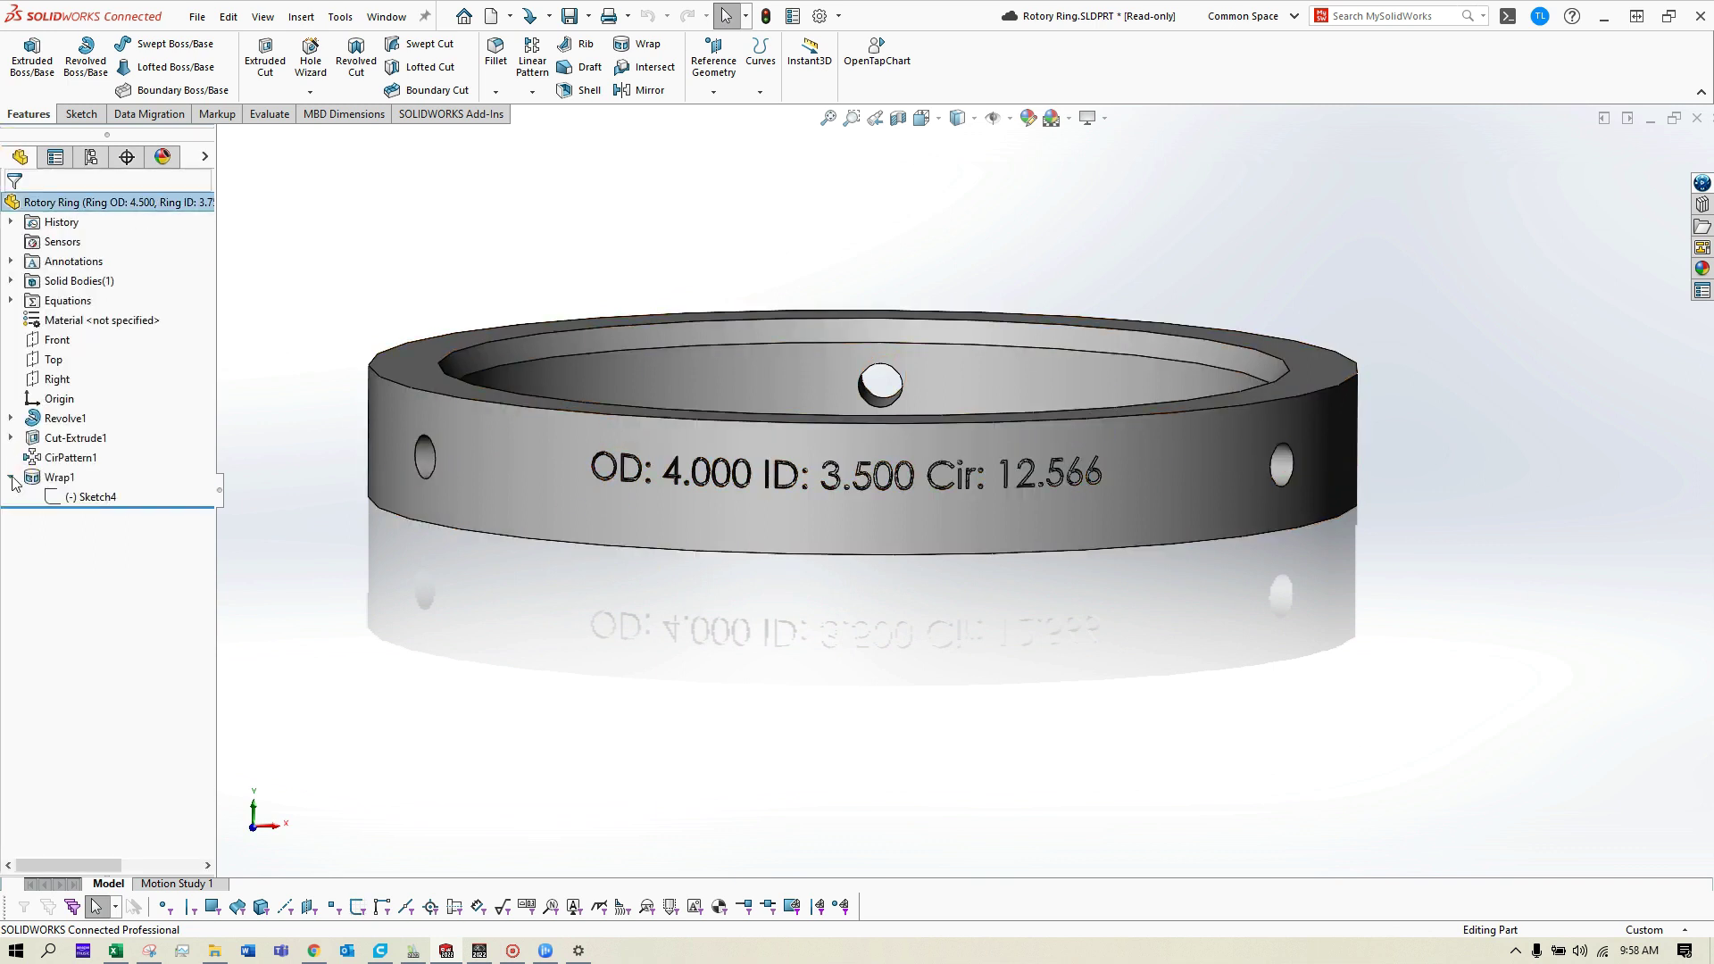
pyautogui.click(76, 497)
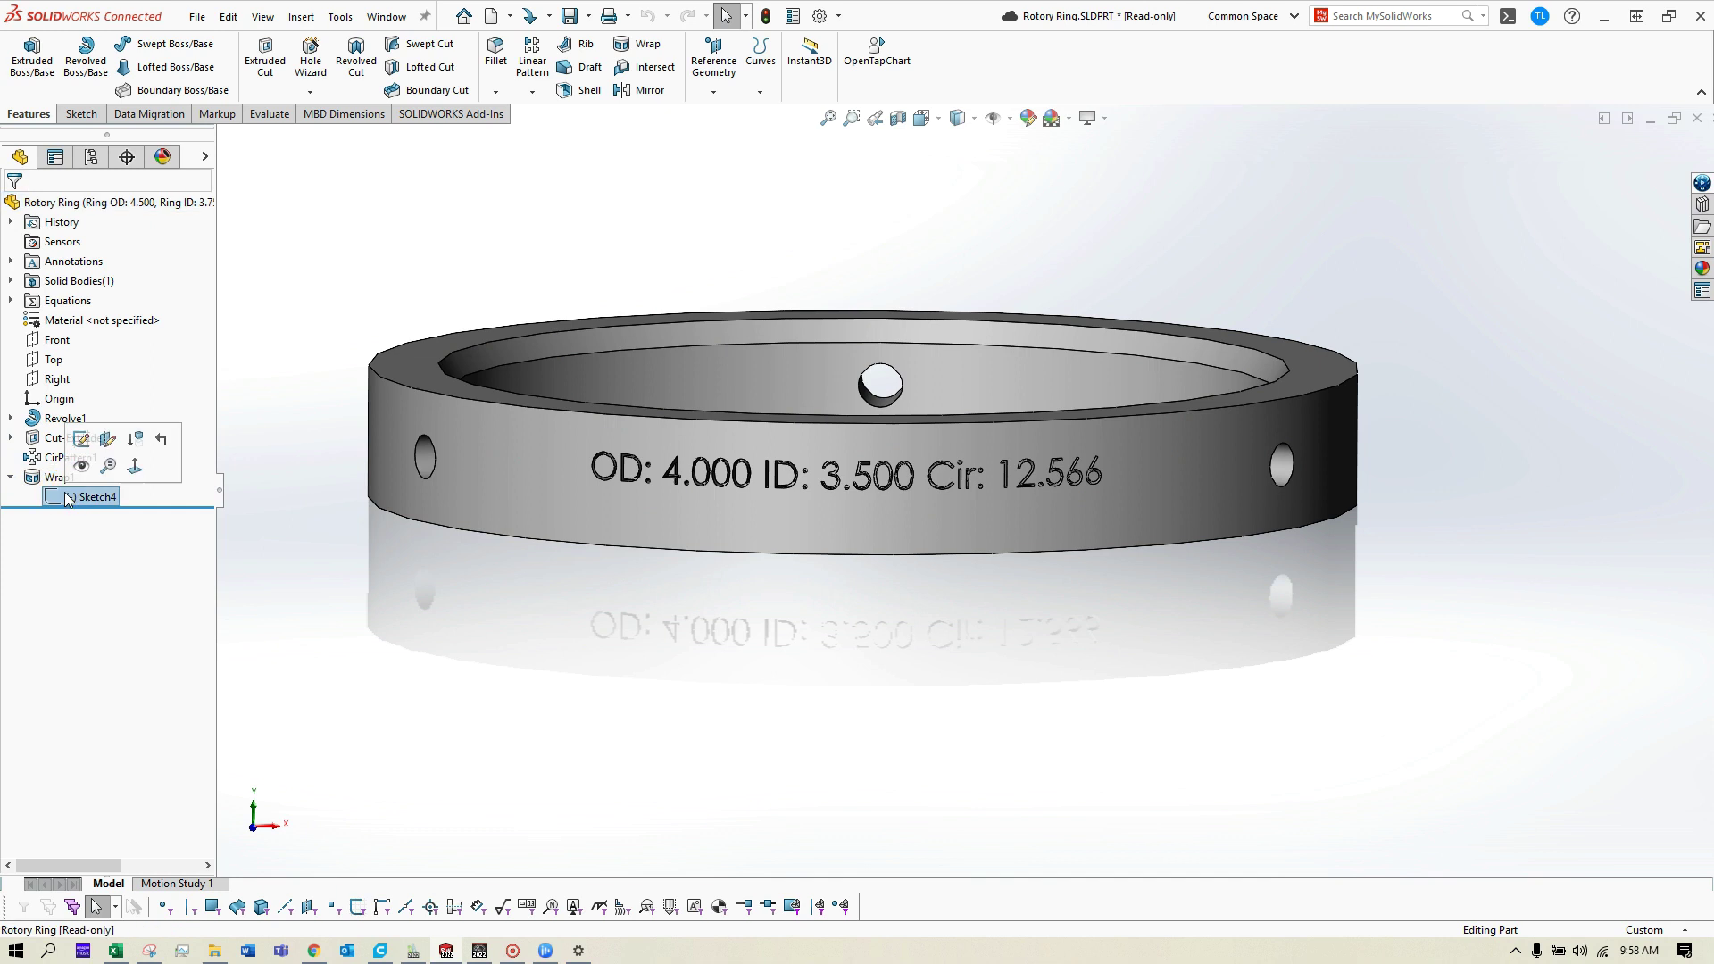
pyautogui.click(85, 441)
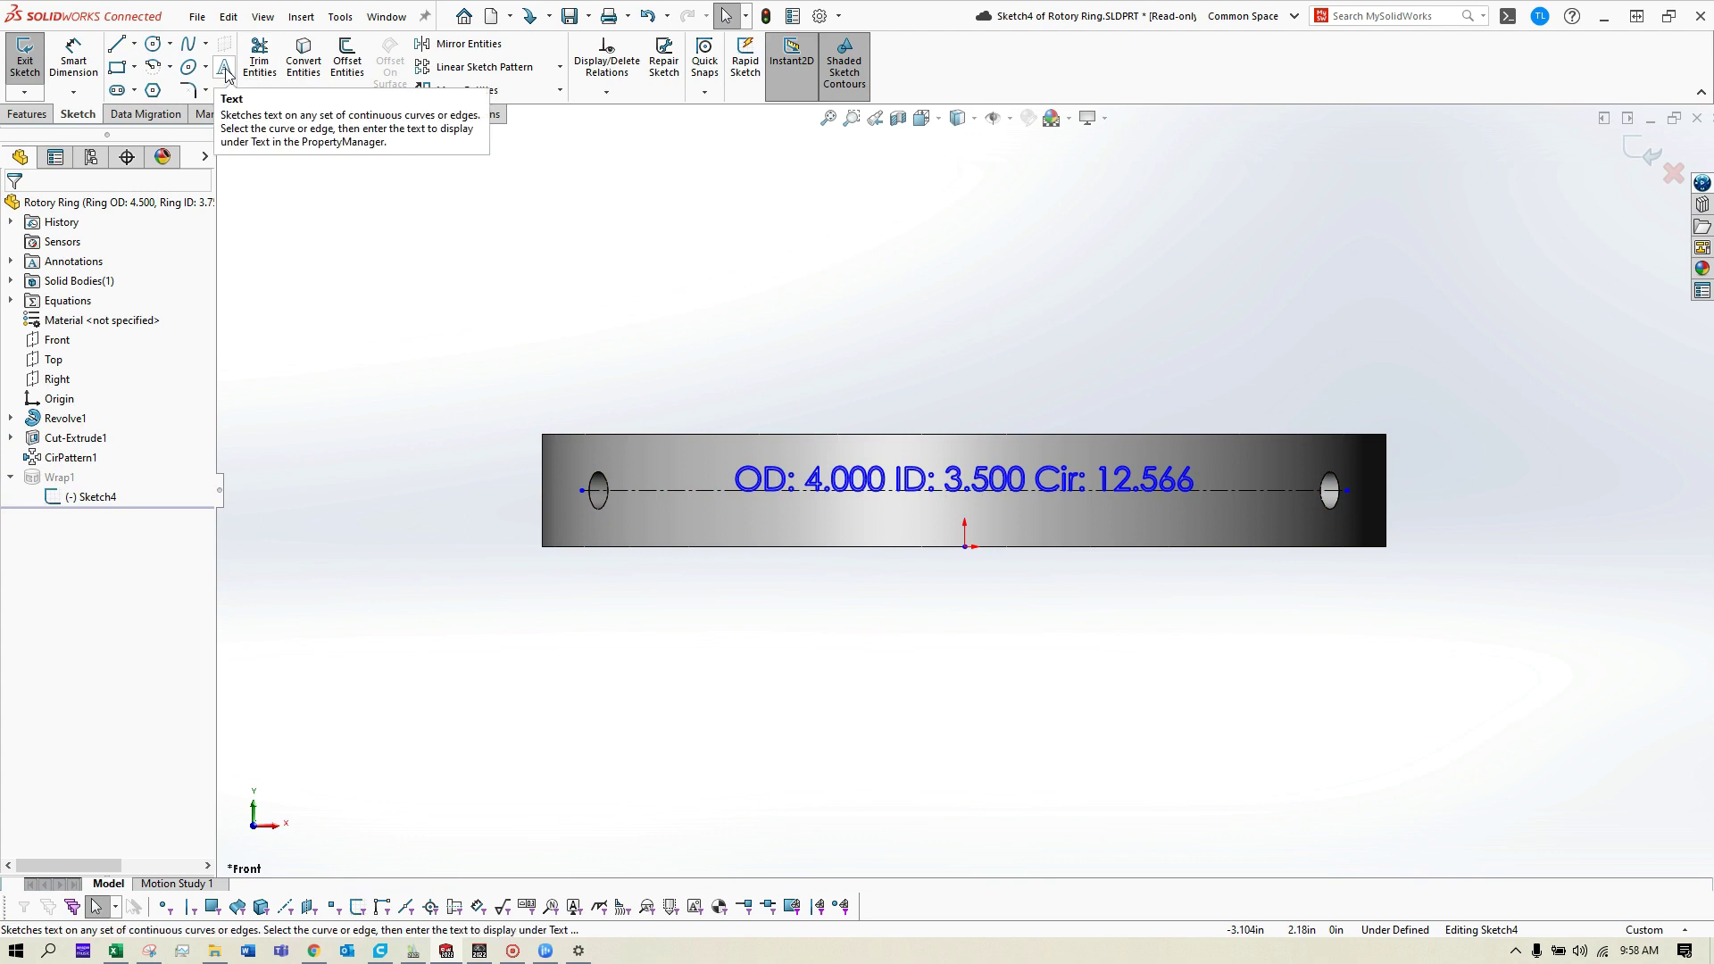
pyautogui.click(917, 474)
pyautogui.click(918, 474)
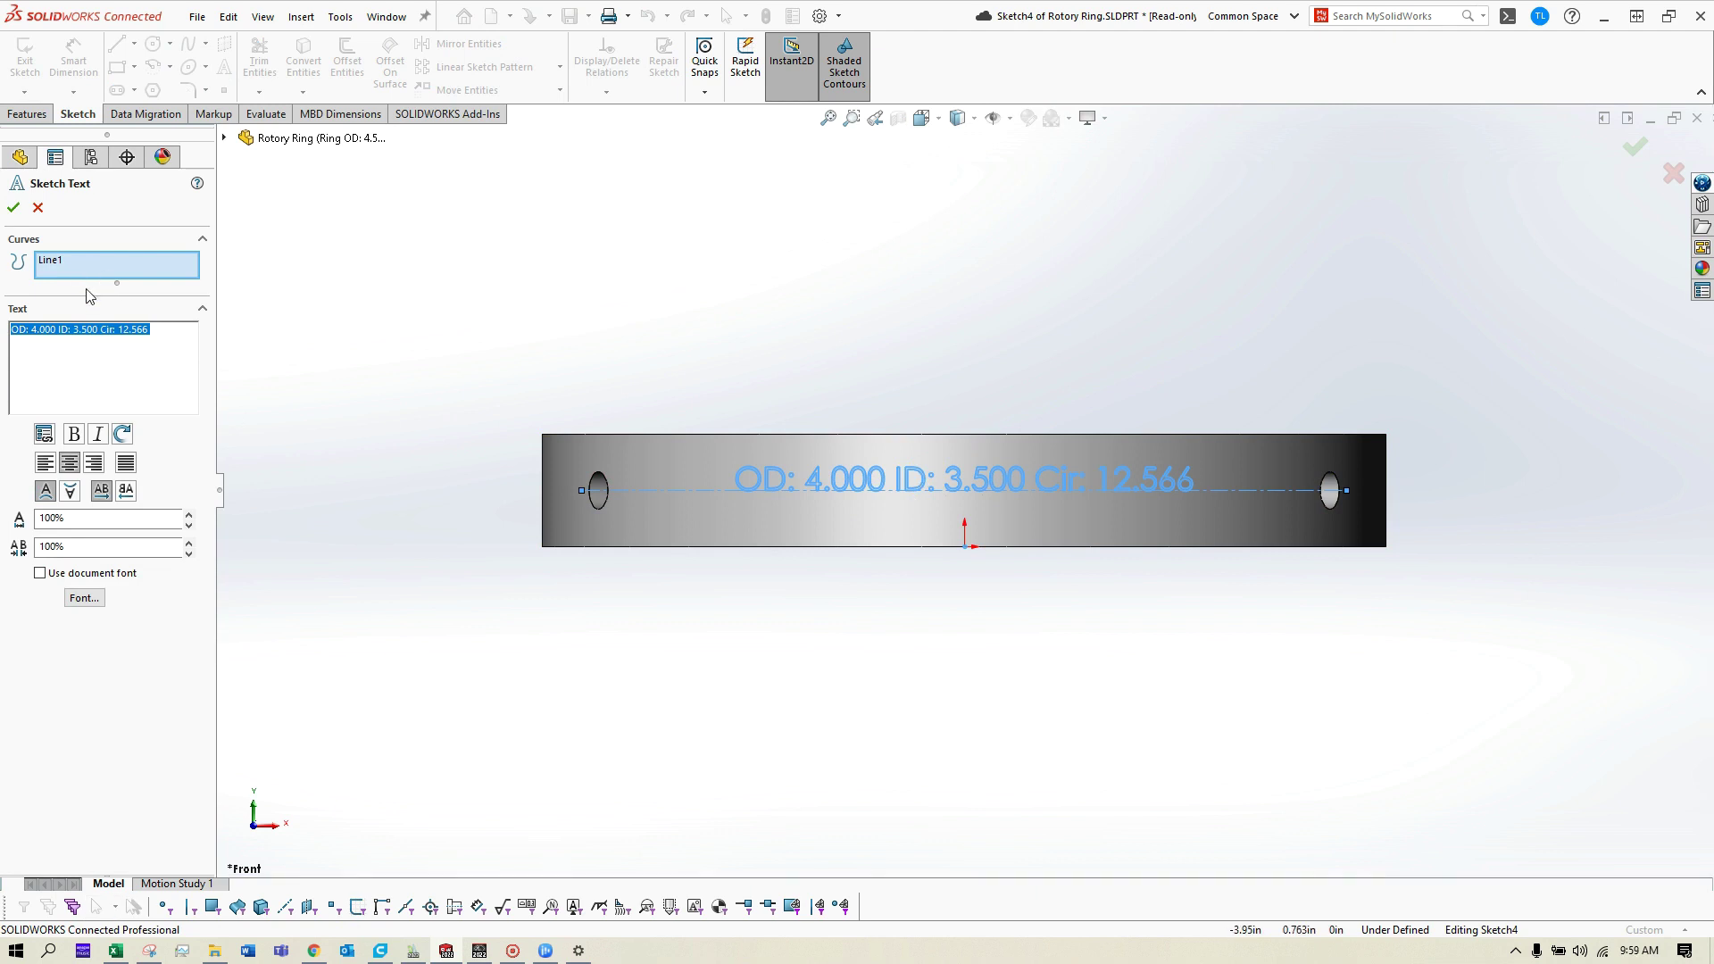
pyautogui.moveTo(148, 330); pyautogui.dragTo(19, 341)
pyautogui.press('Delete')
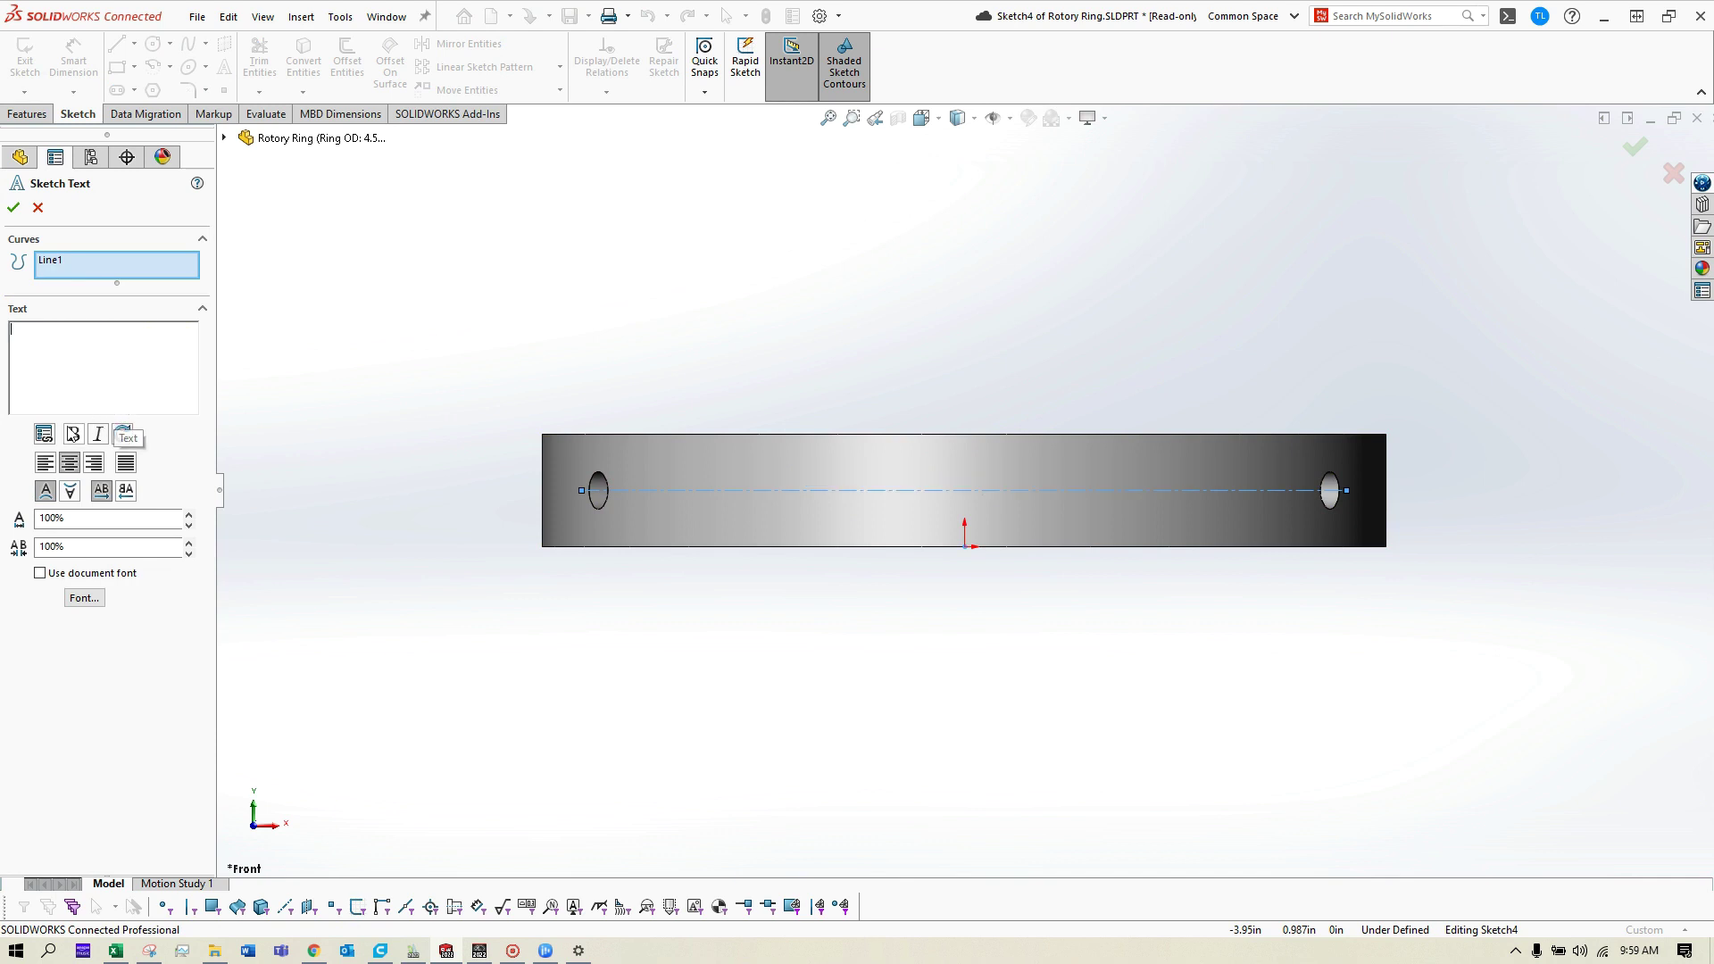
# Step: Link the sketch text to the SW-Configuration Name property of the current document, accept the text and exit the sketch to rebuild the wrap
pyautogui.click(44, 435)
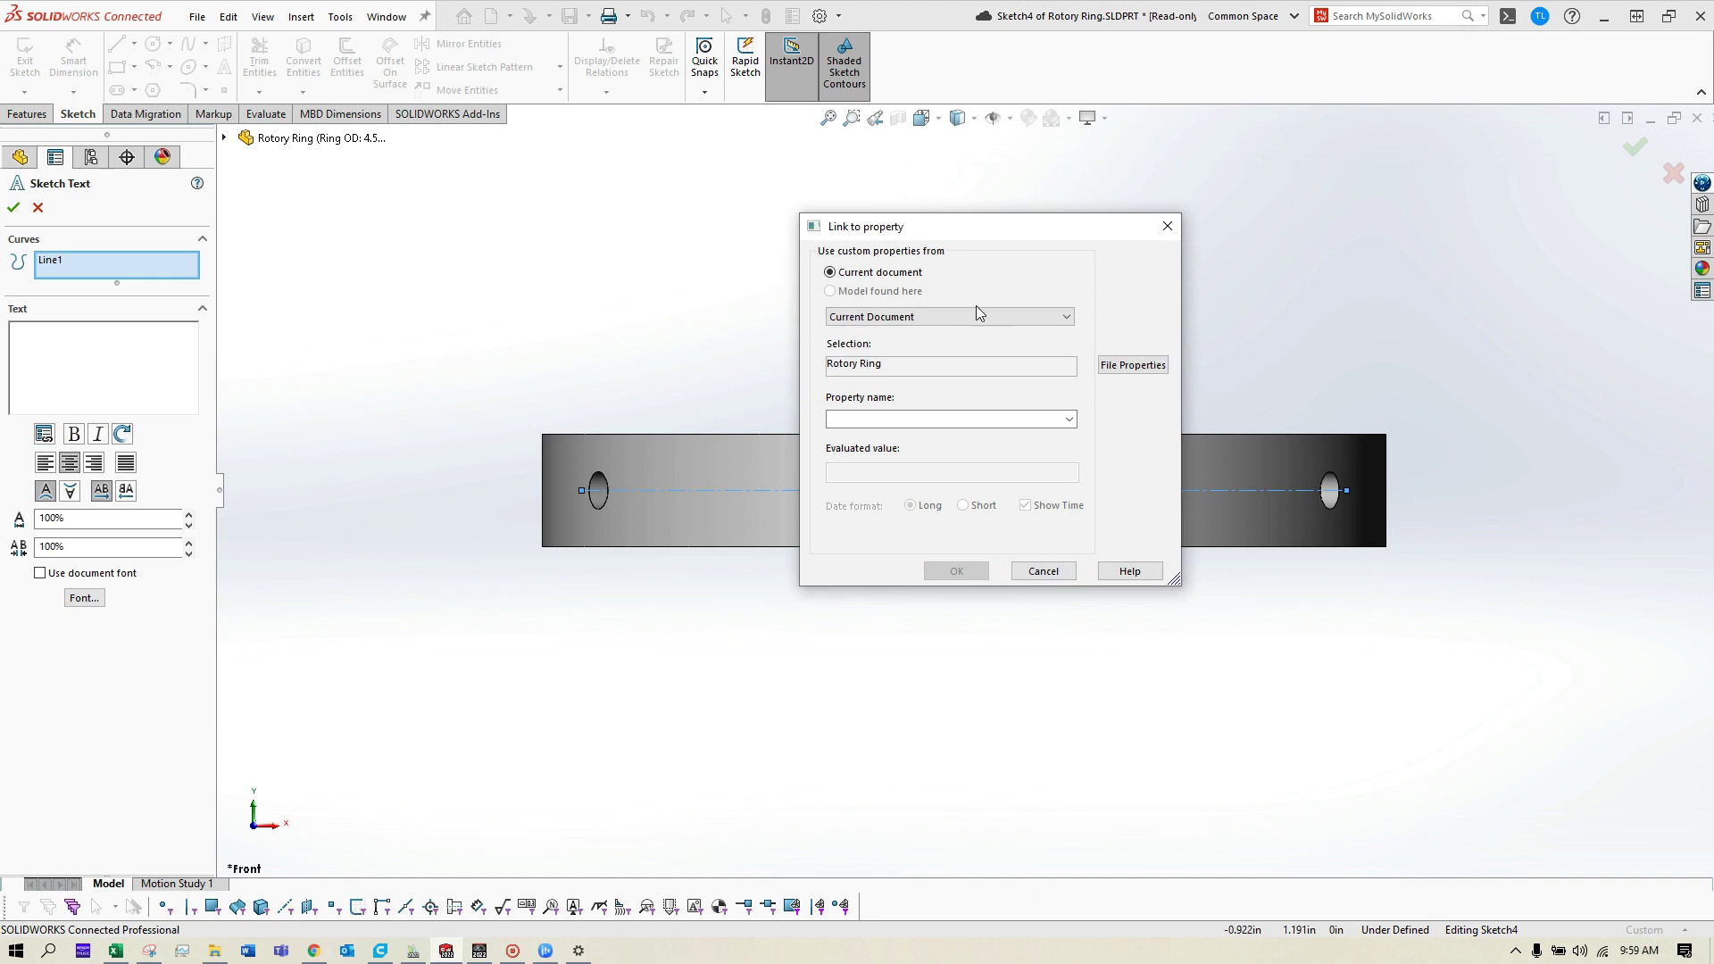
pyautogui.click(1068, 419)
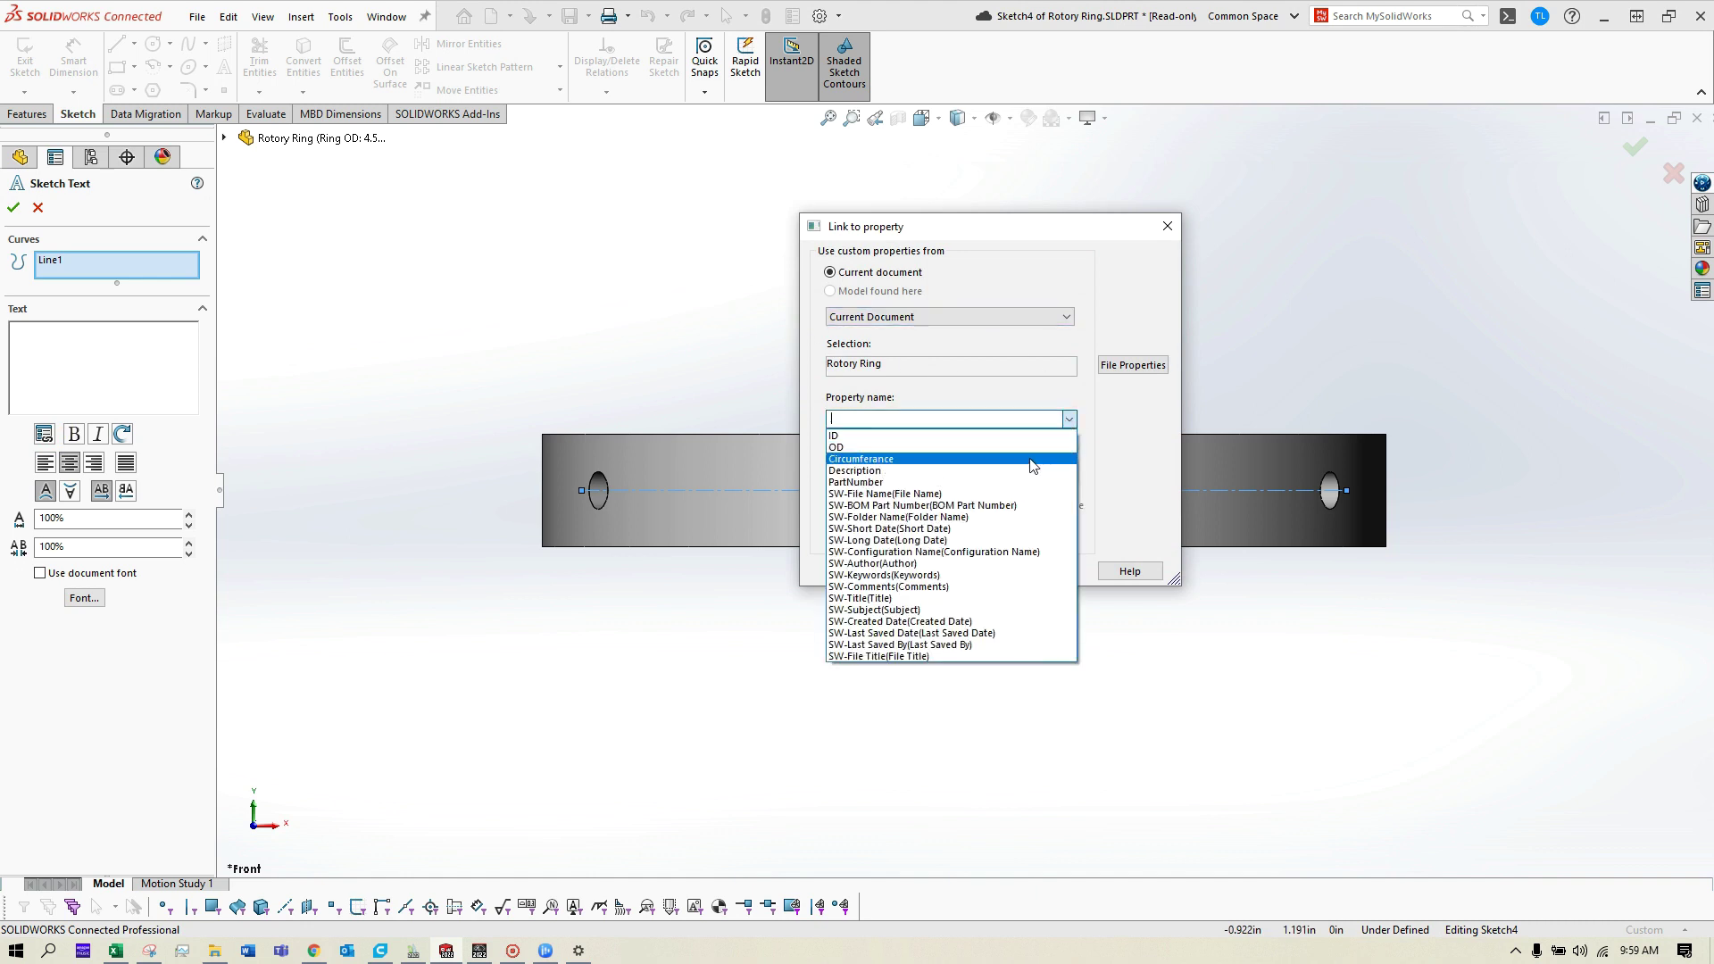
pyautogui.click(982, 551)
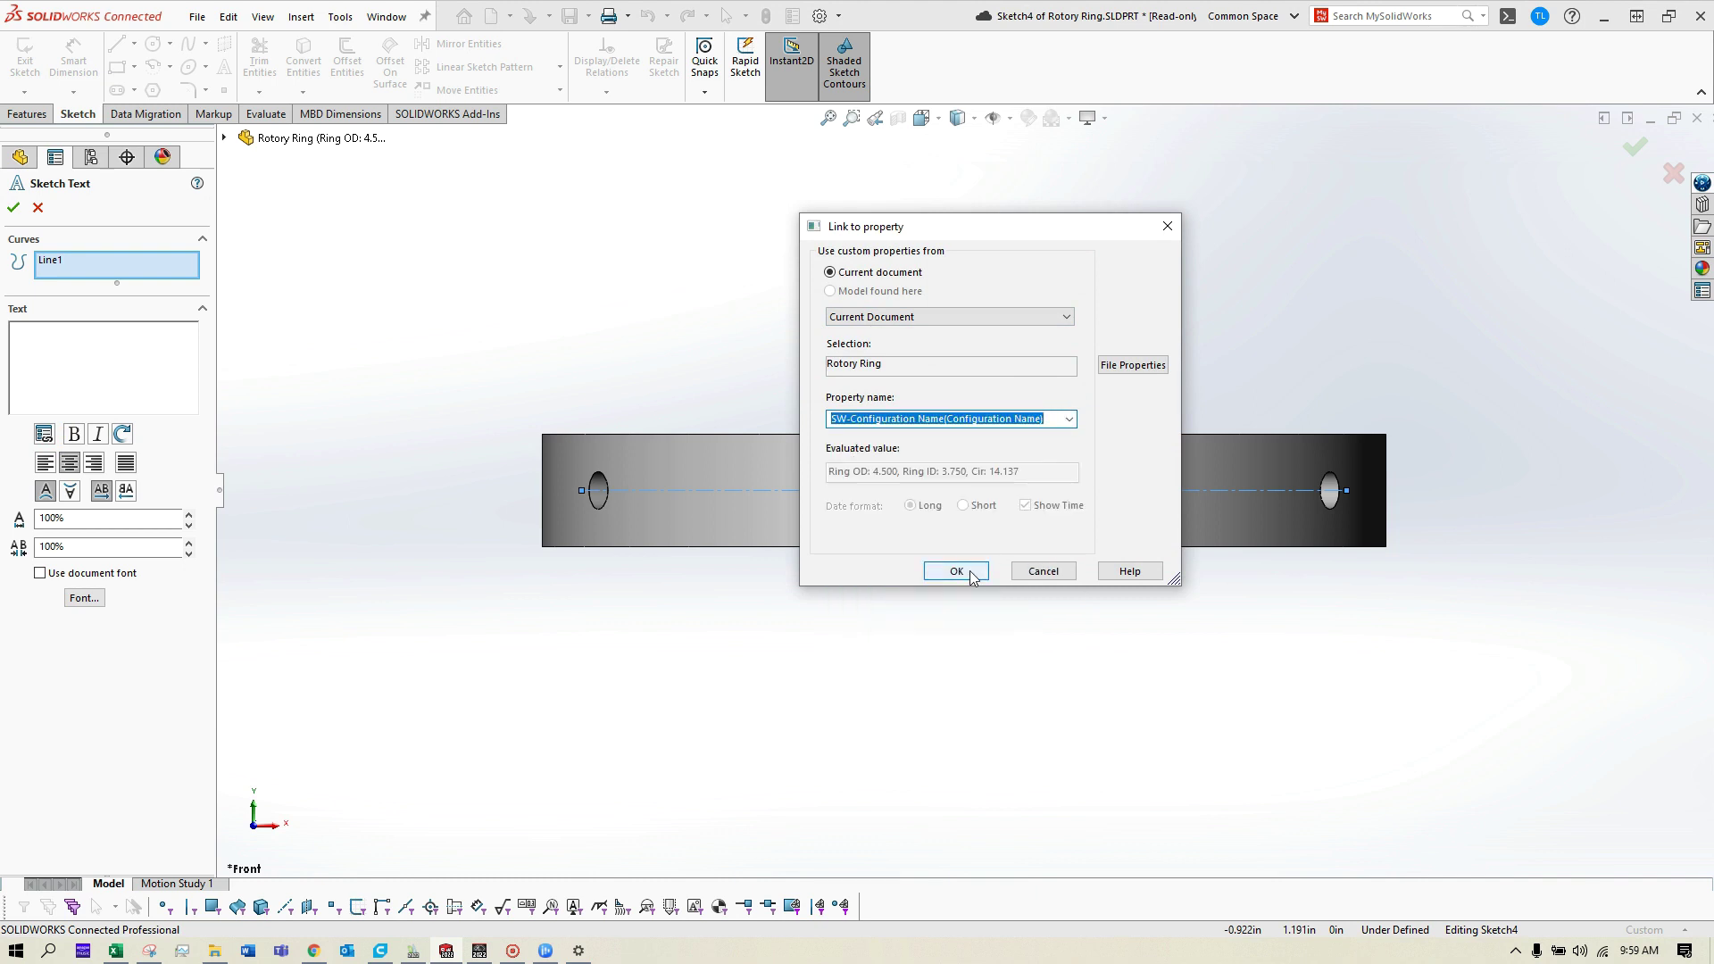
pyautogui.click(956, 572)
pyautogui.moveTo(939, 363); pyautogui.dragTo(928, 428, button='middle')
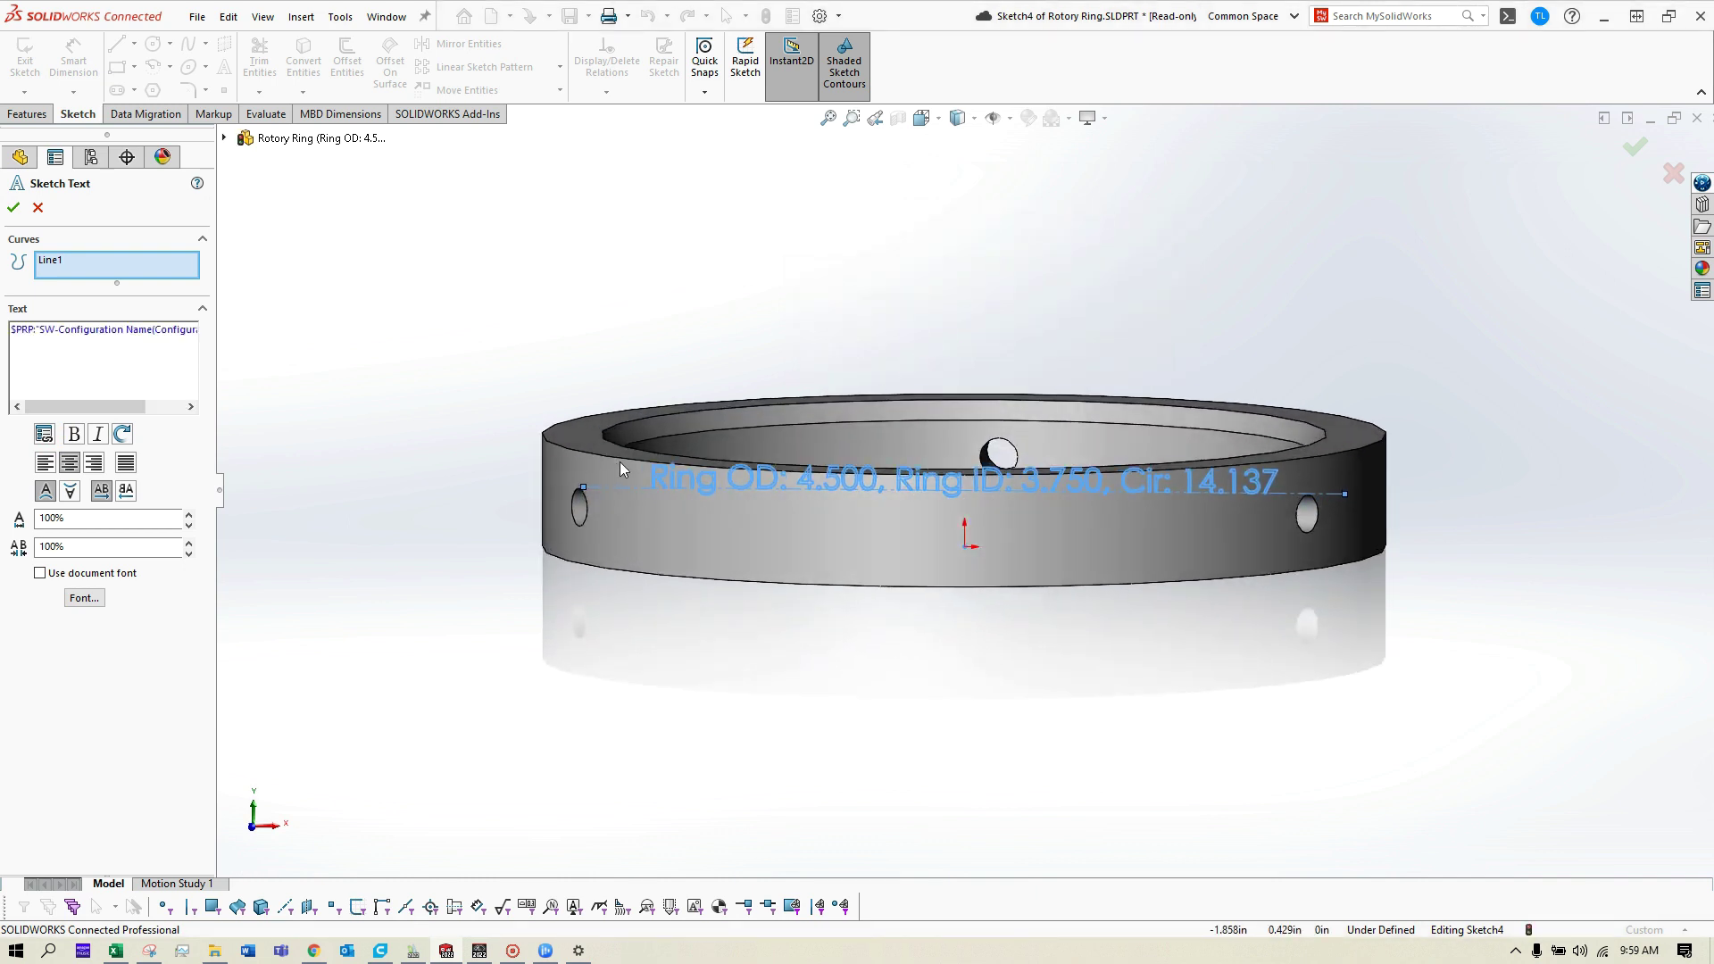
pyautogui.click(14, 208)
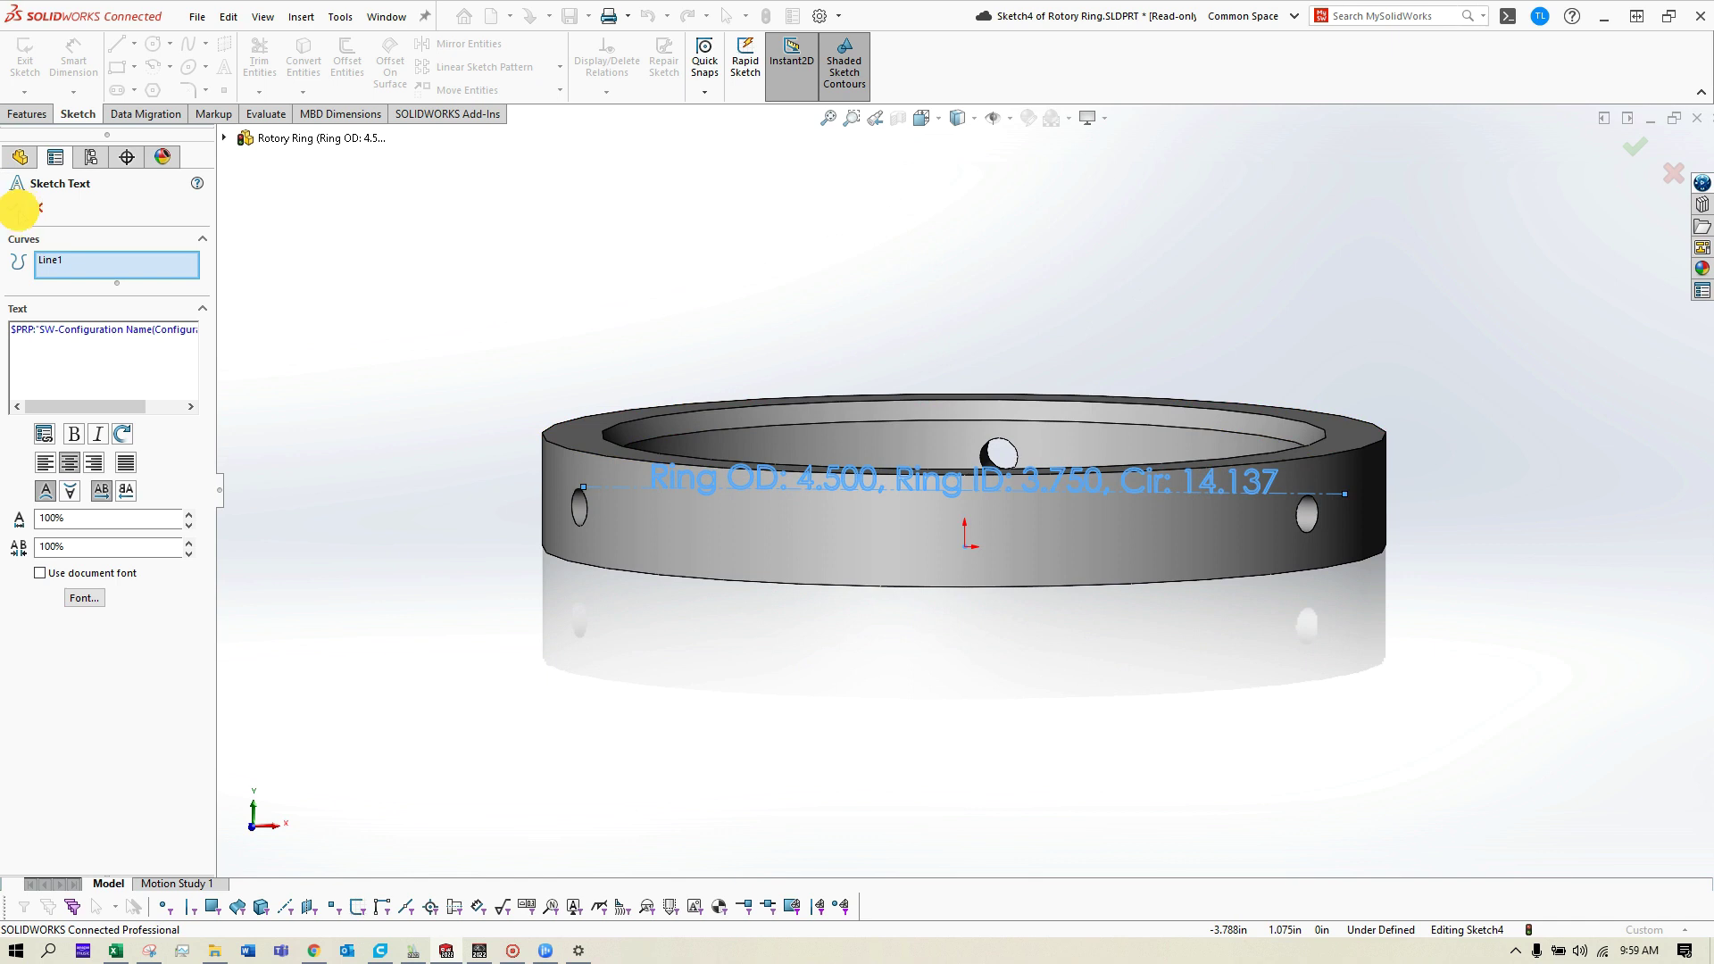
pyautogui.moveTo(658, 302); pyautogui.dragTo(656, 332, button='middle')
pyautogui.click(1626, 152)
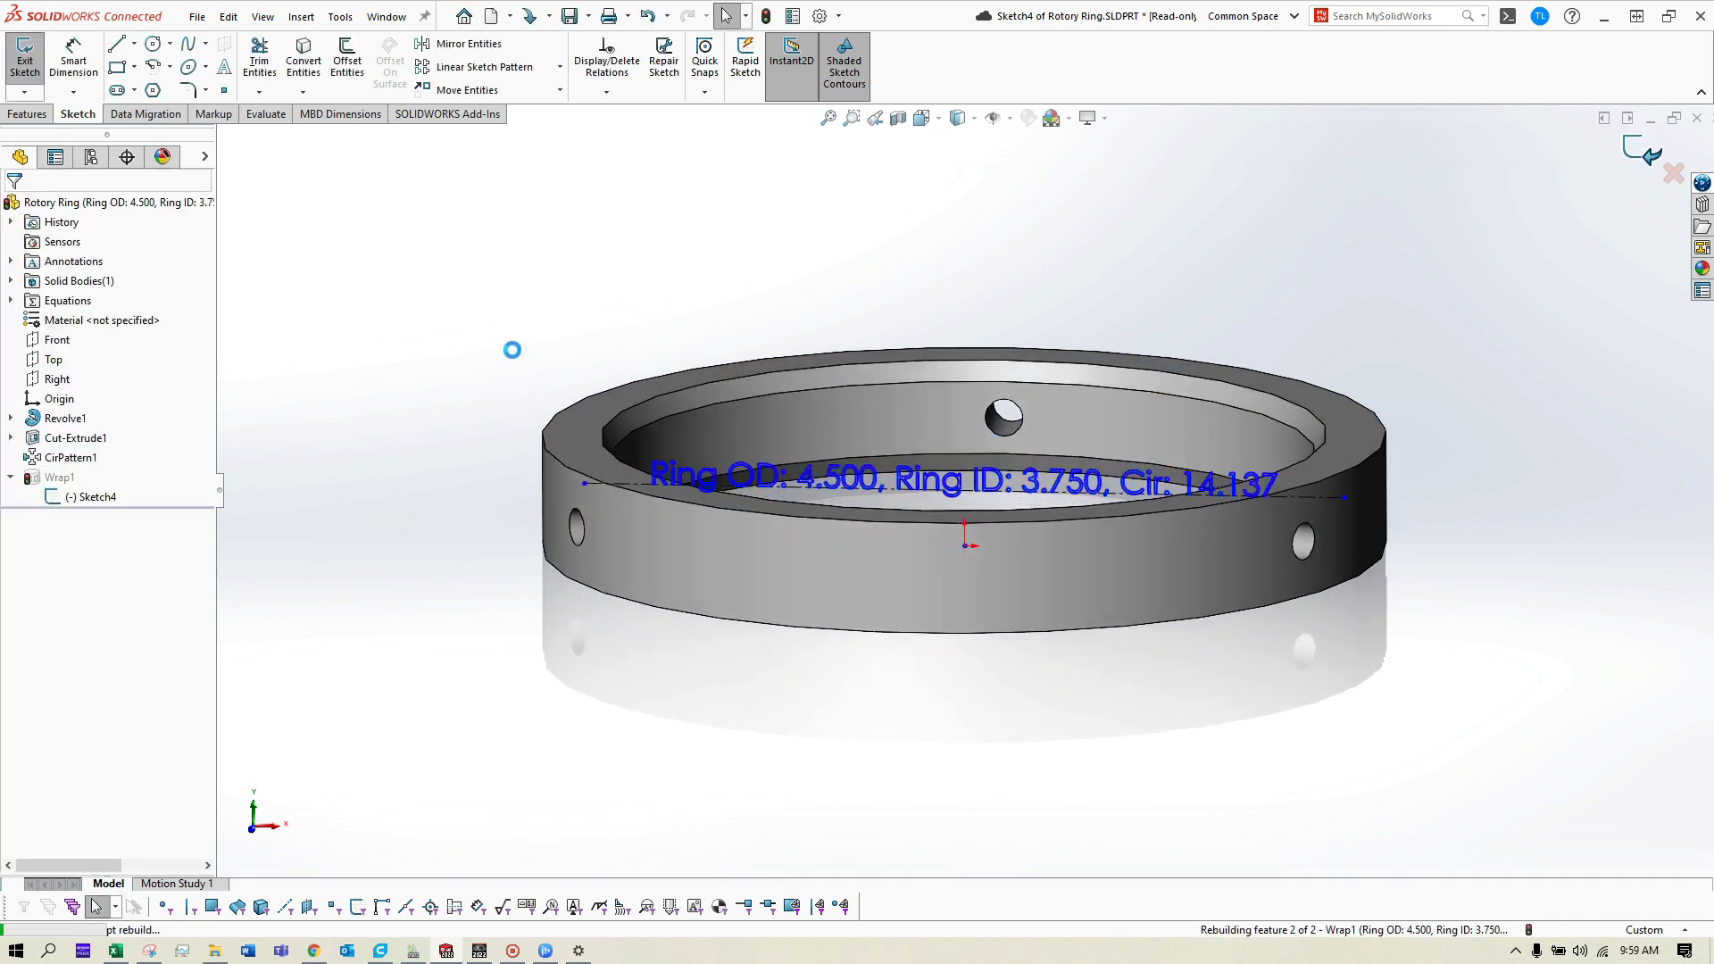
# Step: Activate the "Ring OD: 4.000, Ring ID: 3.250, Cir: 12.566" configuration and widen the configuration list to show the full names
pyautogui.moveTo(580, 589)
pyautogui.mouseDown(button='middle')
pyautogui.moveTo(598, 628)
pyautogui.moveTo(556, 605)
pyautogui.moveTo(581, 612)
pyautogui.moveTo(541, 561)
pyautogui.mouseUp(button='middle')
pyautogui.moveTo(1033, 620); pyautogui.dragTo(1036, 652, button='middle')
pyautogui.click(90, 156)
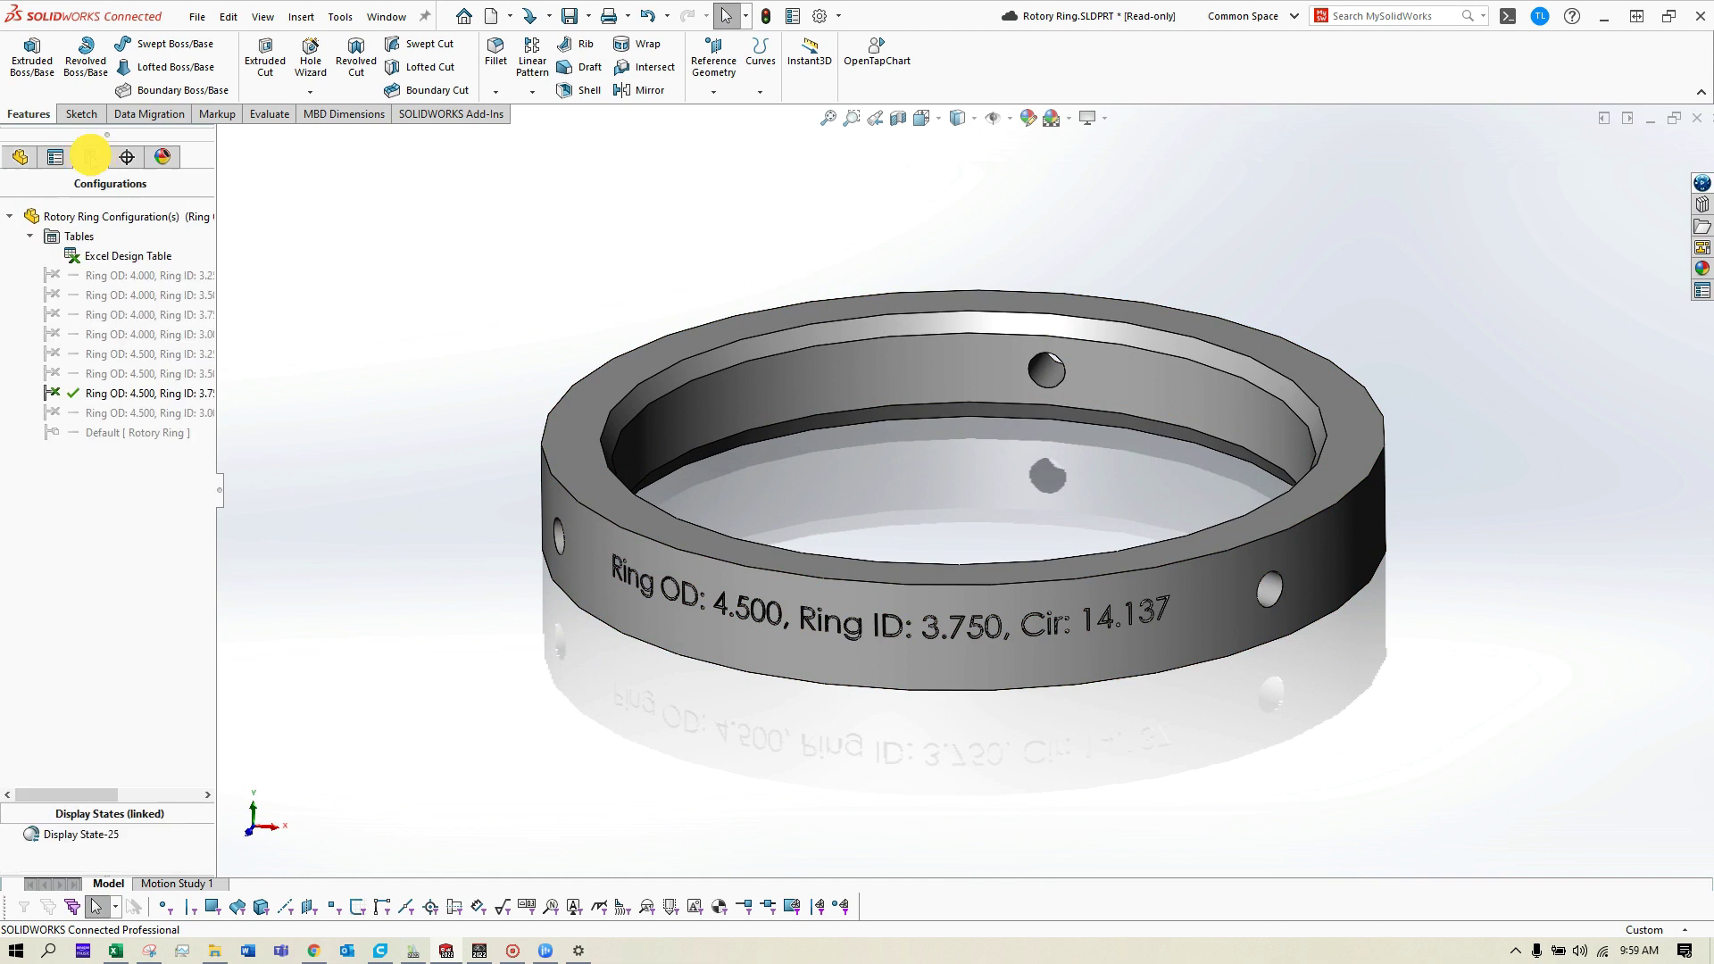
pyautogui.doubleClick(157, 275)
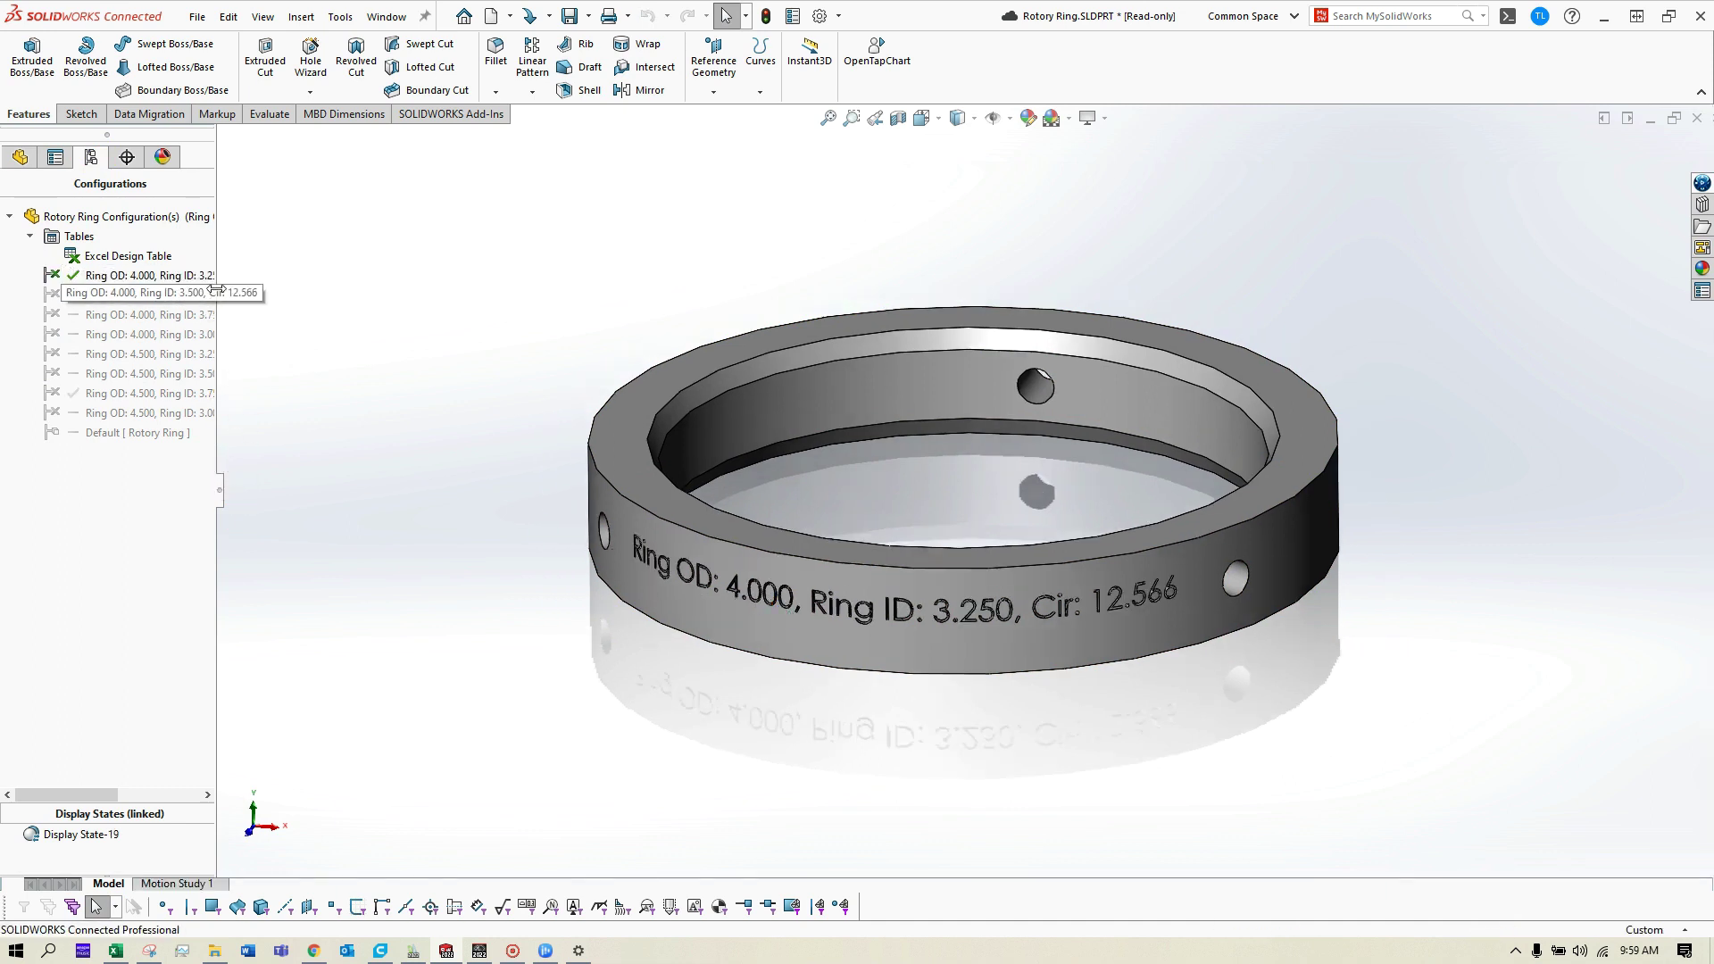
pyautogui.moveTo(217, 271); pyautogui.dragTo(342, 271)
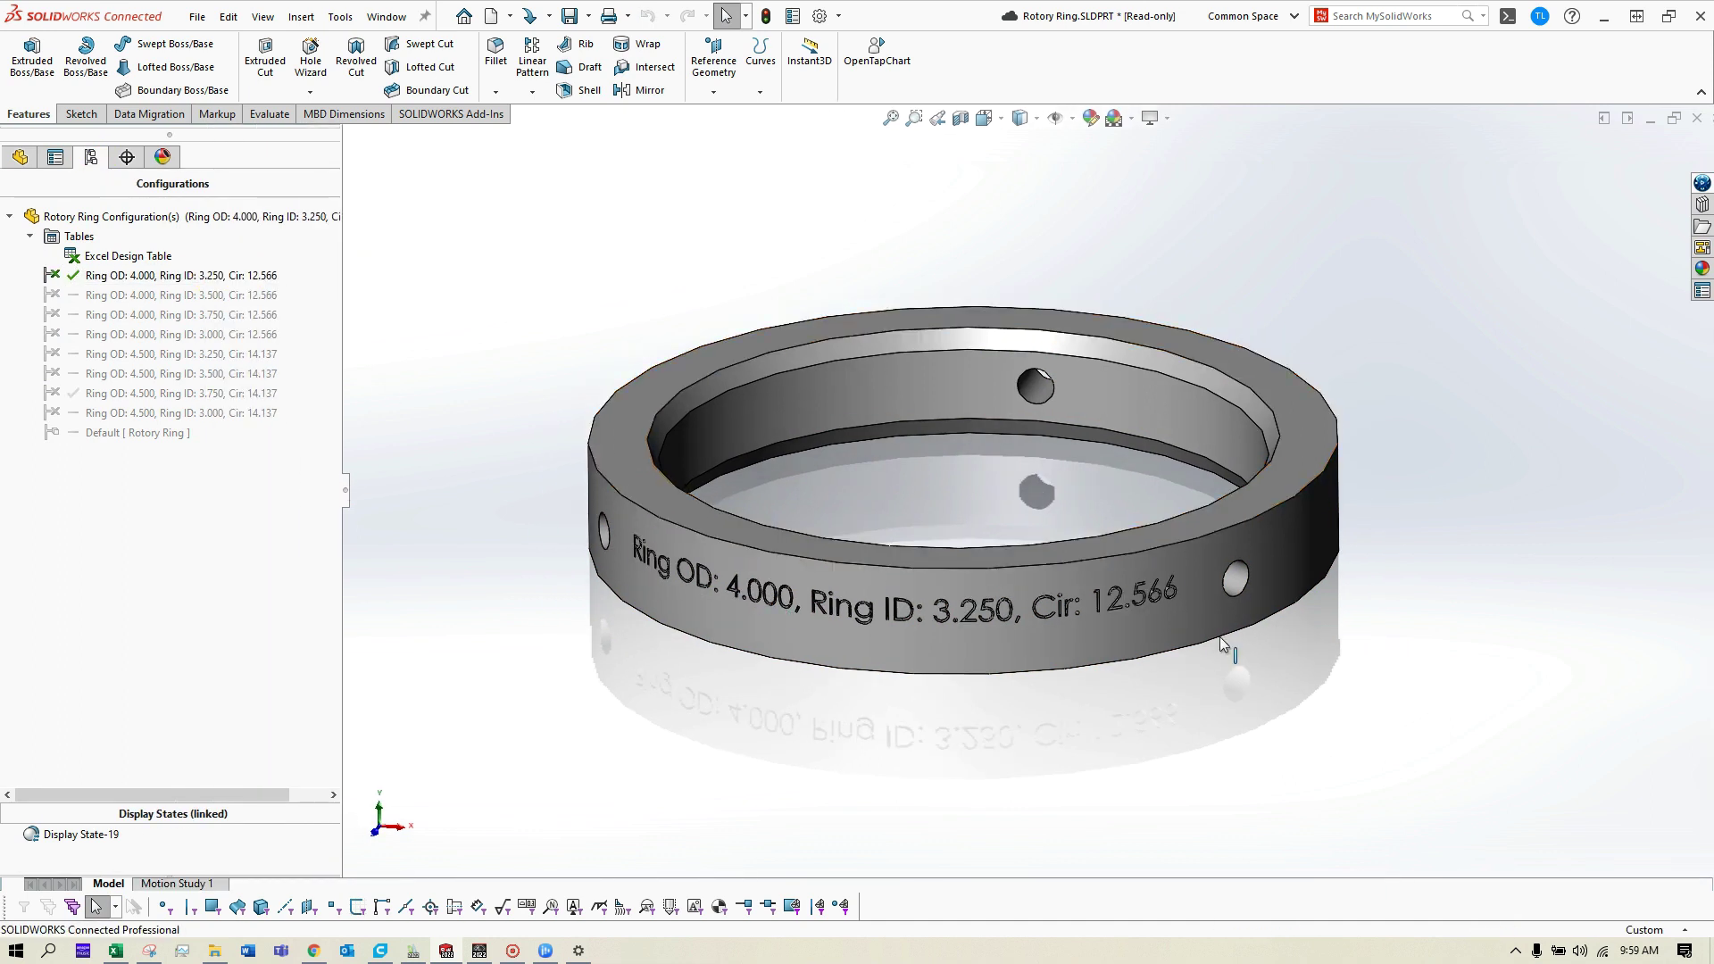